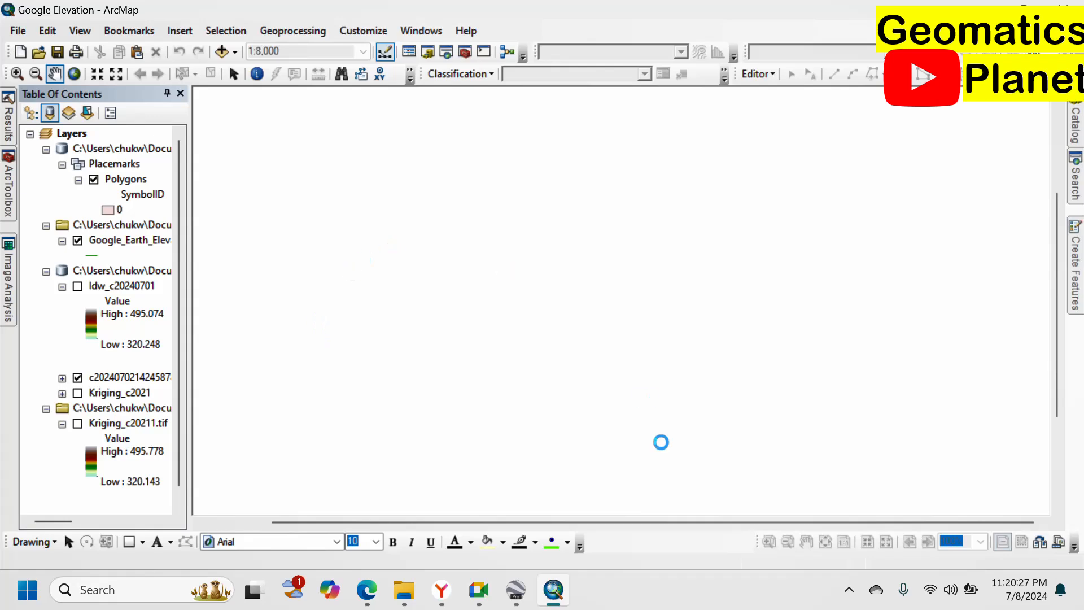
Let ArcMap finish drawing the elevation contours and points inside the AOI polygon.
mouse_move(534, 590)
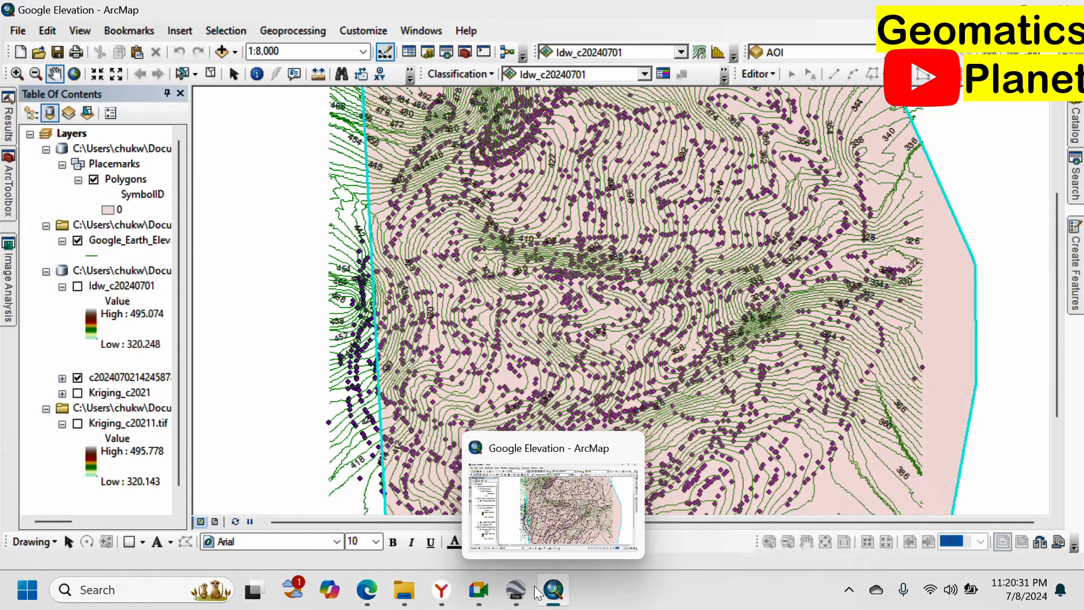
Present the entire screen in the Google Meet call and hide the sharing notice.
click(481, 592)
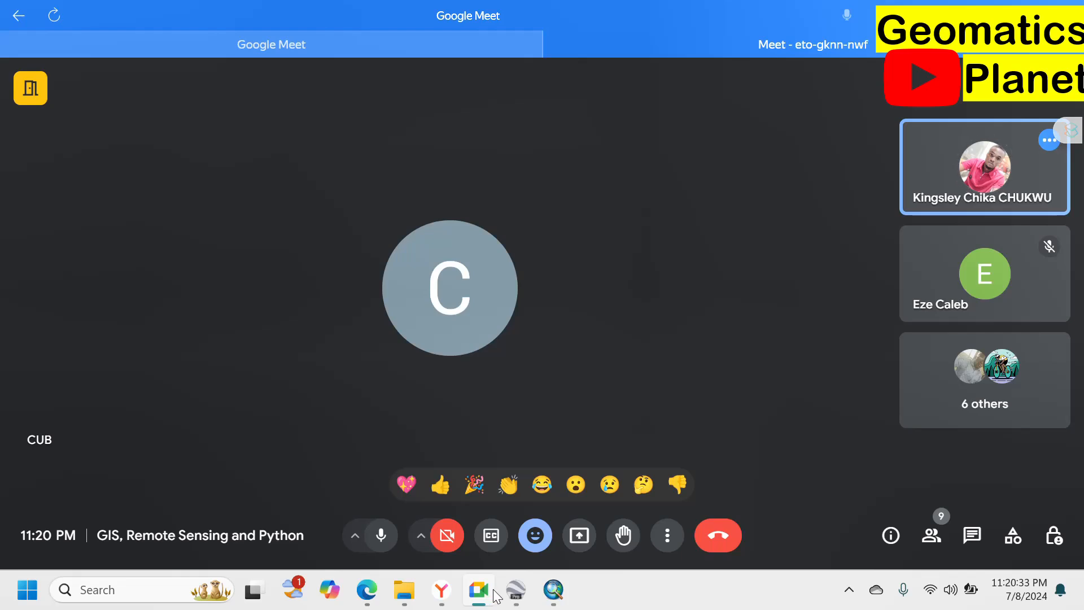
click(578, 536)
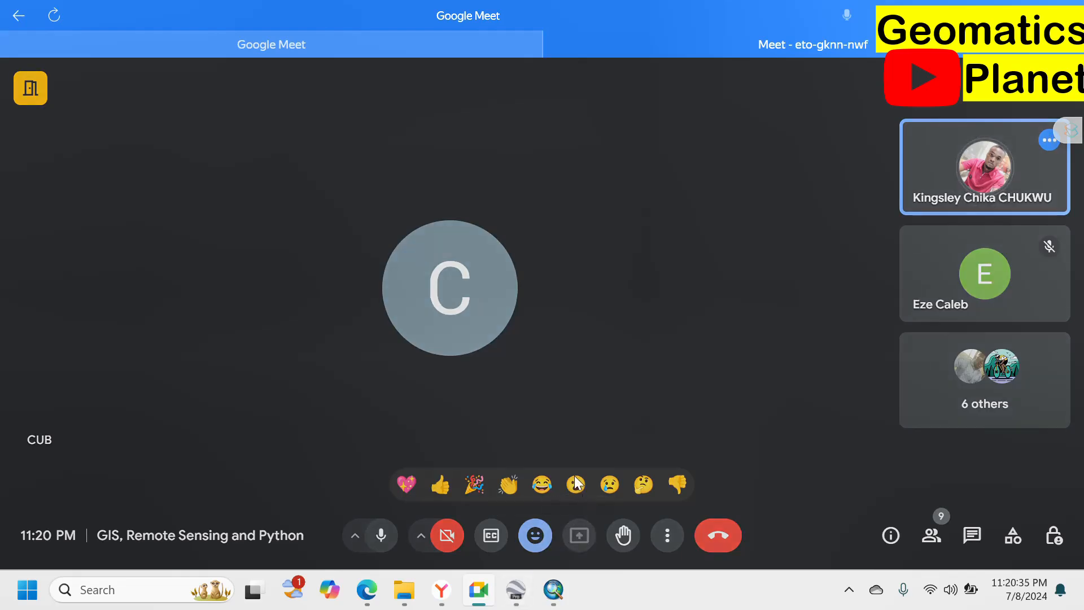
click(723, 151)
click(421, 211)
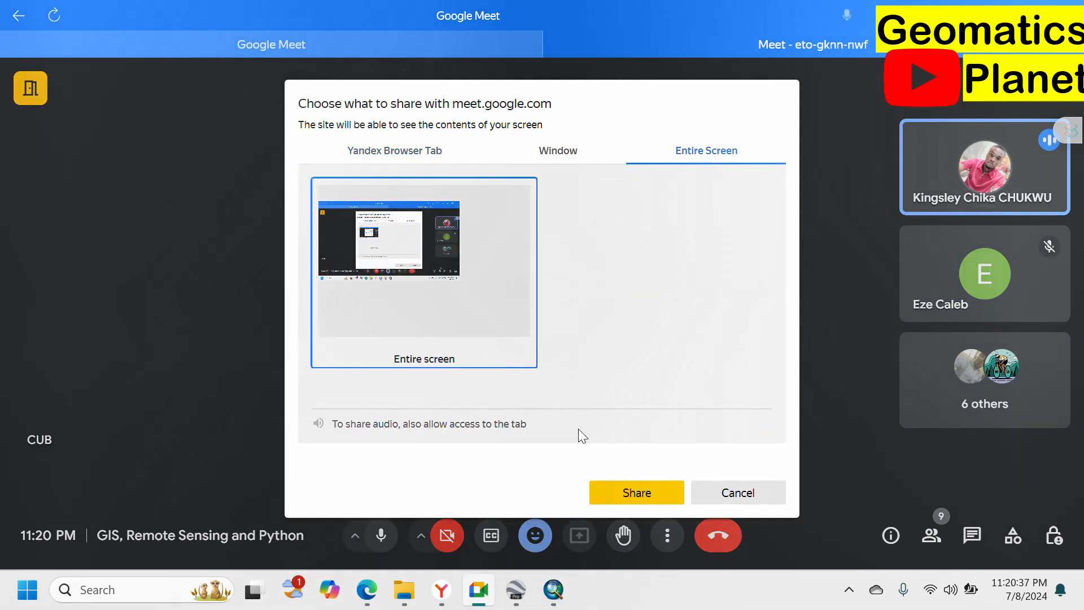
click(613, 495)
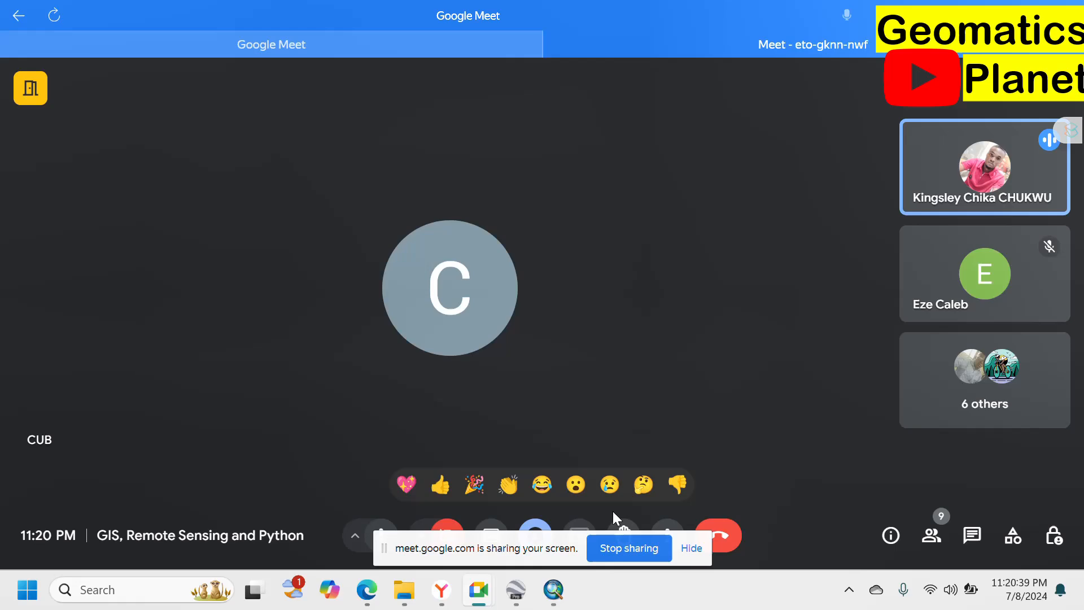
click(691, 548)
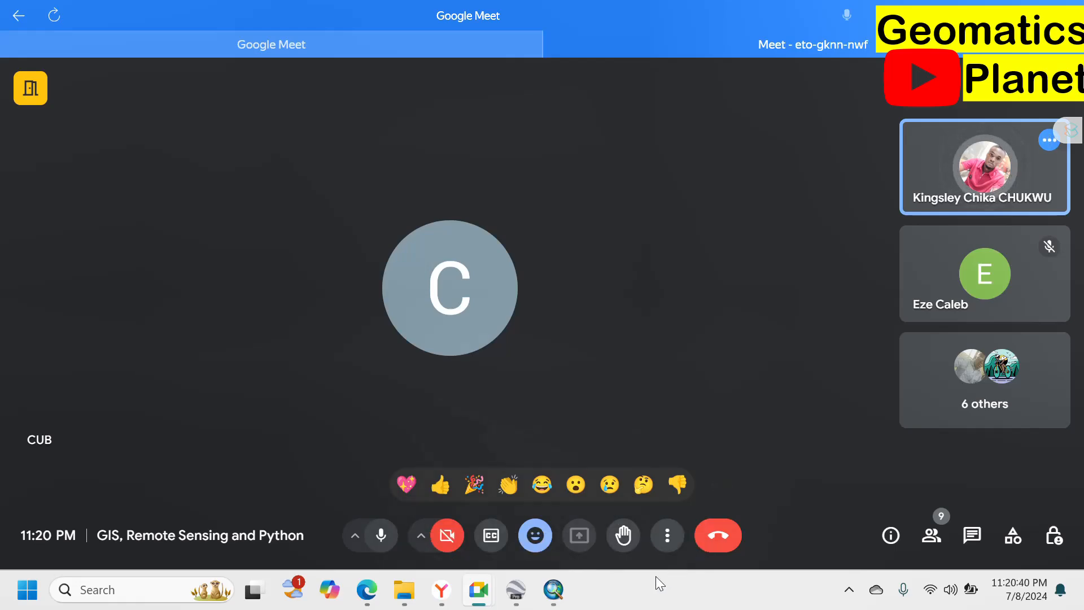
click(516, 590)
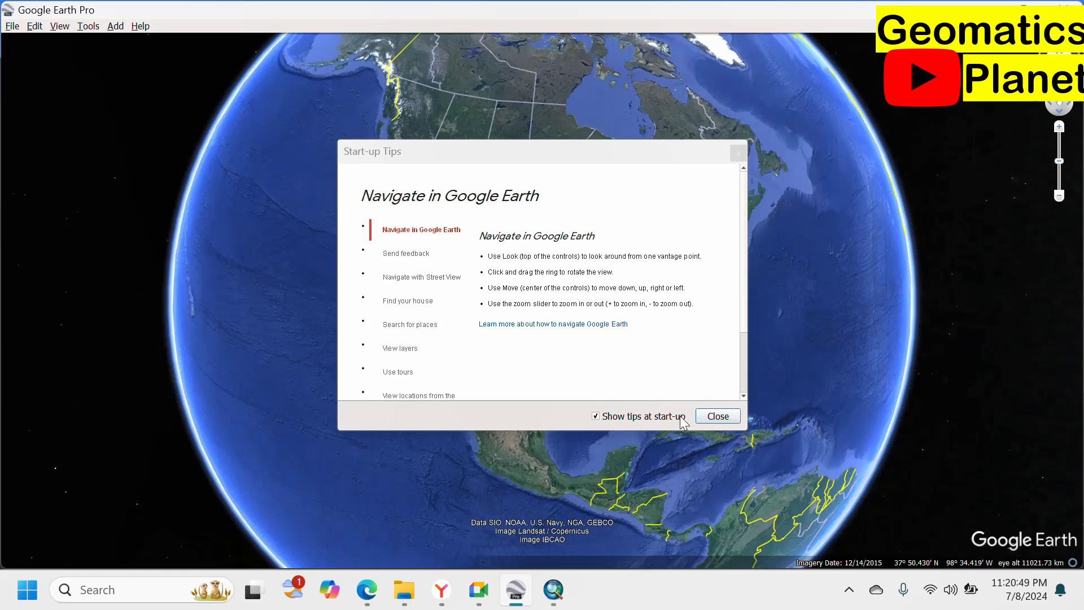
Close the start-up tips and spin the globe to bring West Africa into view.
click(718, 416)
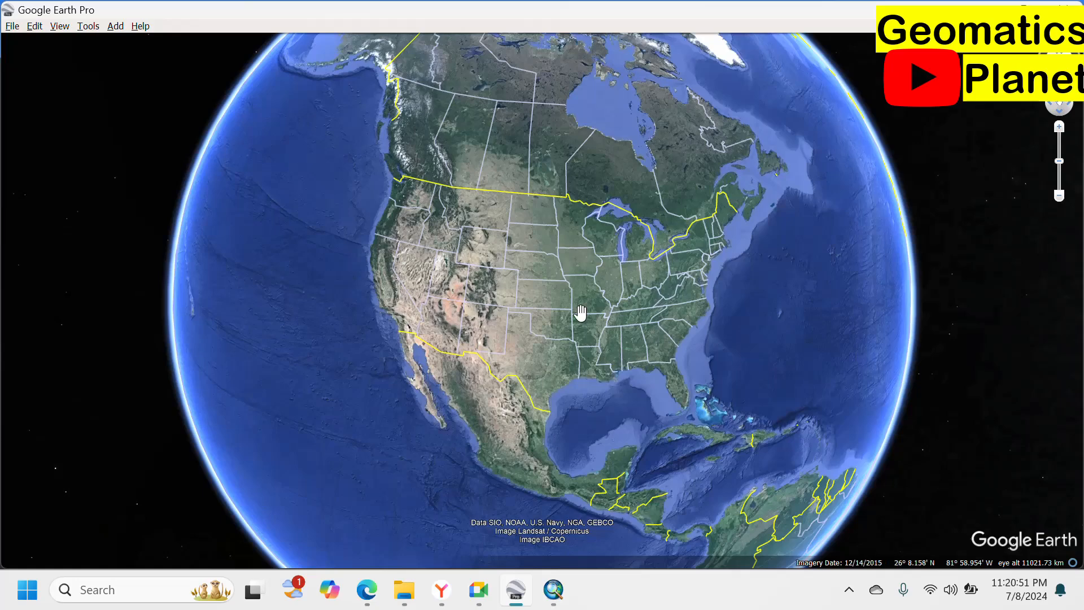
drag(666, 327, 422, 394)
drag(649, 276, 250, 265)
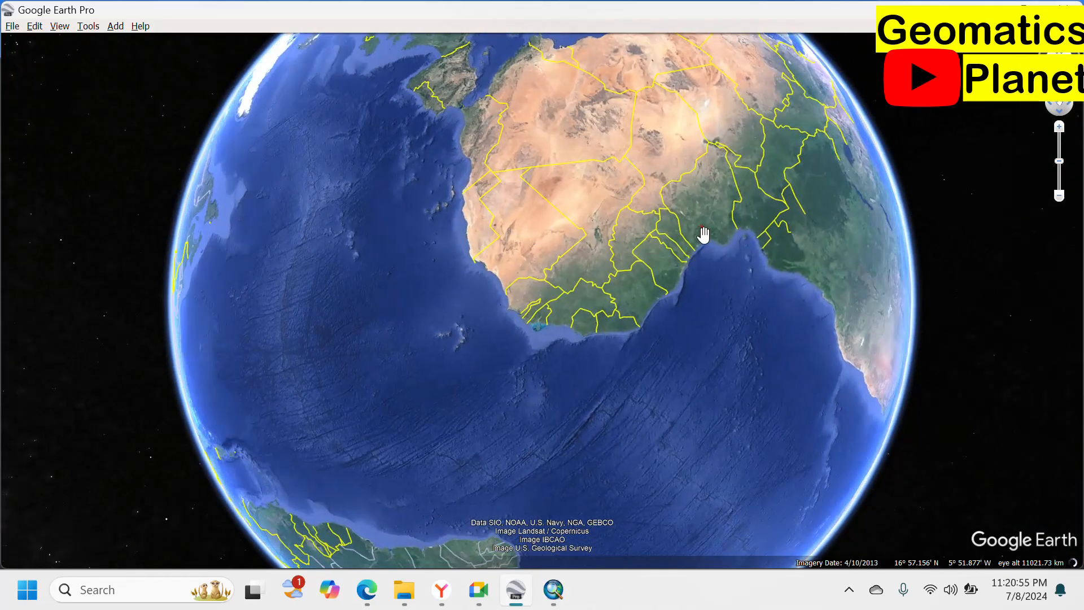
Zoom into Nigeria near Enugu until the red AOI boundary and contour overlay appear.
scroll(722, 227, up, 3)
scroll(727, 220, up, 3)
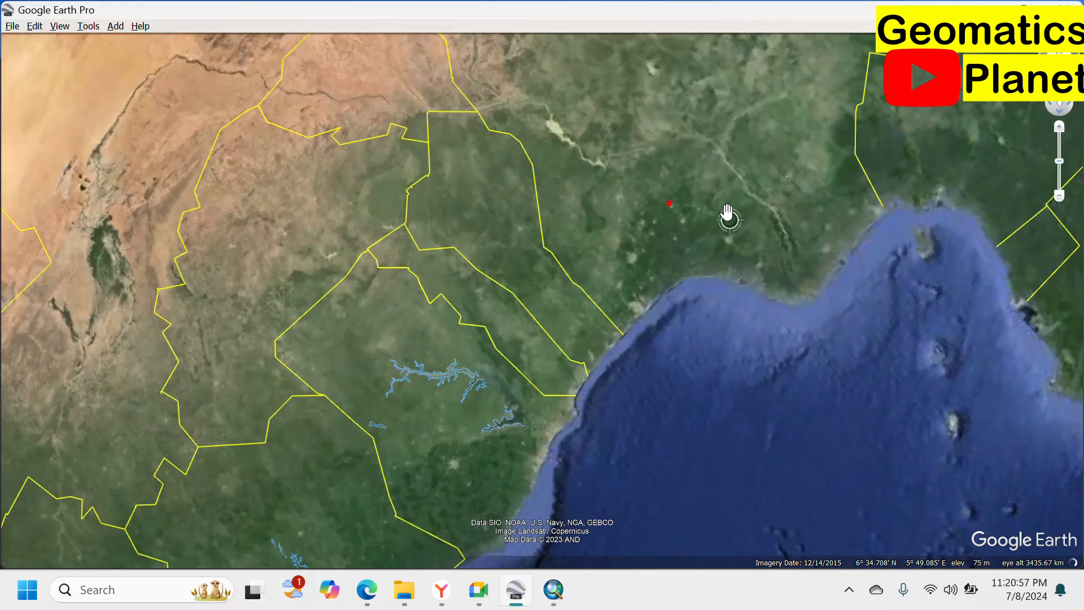
scroll(530, 168, up, 3)
scroll(569, 211, up, 5)
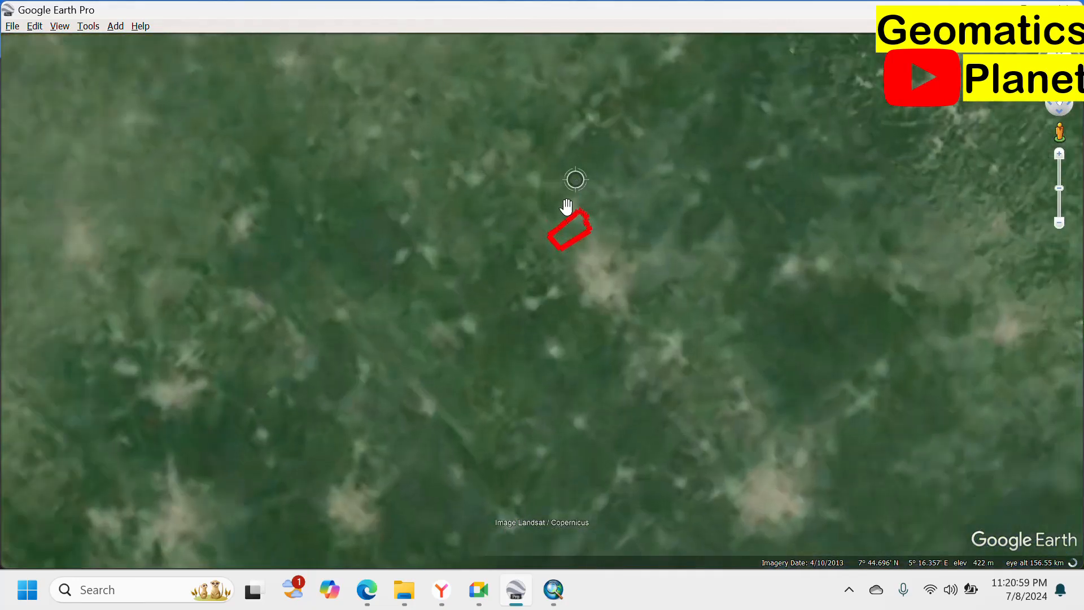
scroll(560, 355, up, 2)
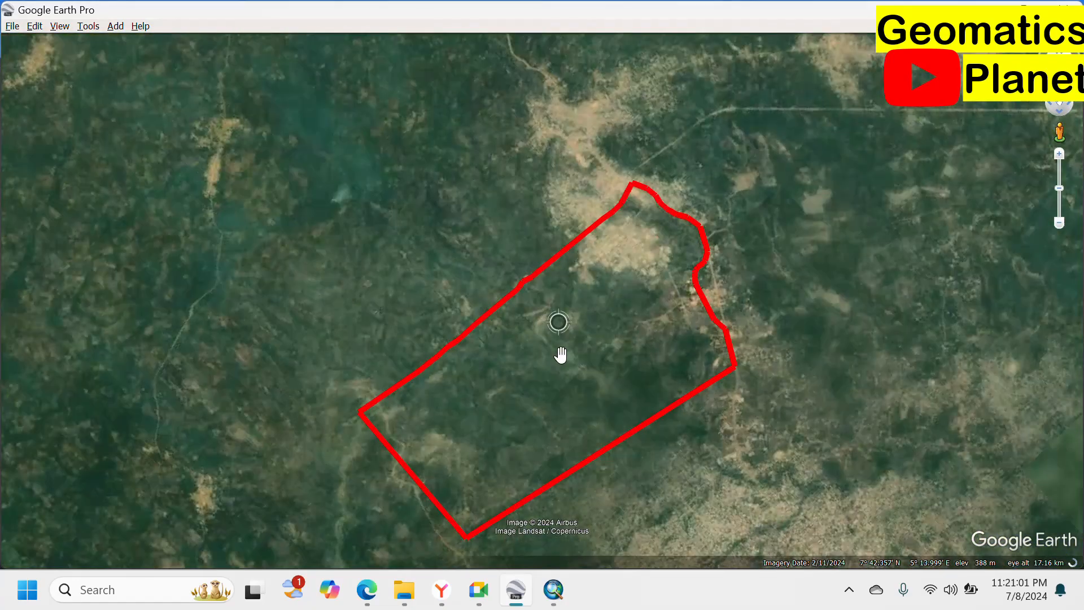
scroll(700, 217, up, 3)
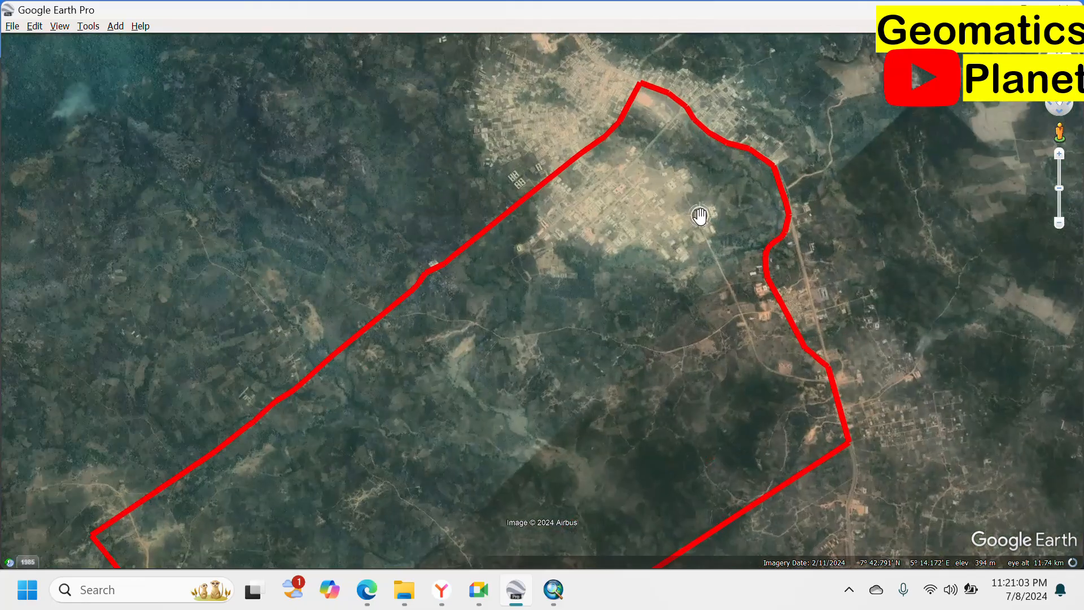
scroll(409, 265, down, 5)
scroll(428, 287, down, 4)
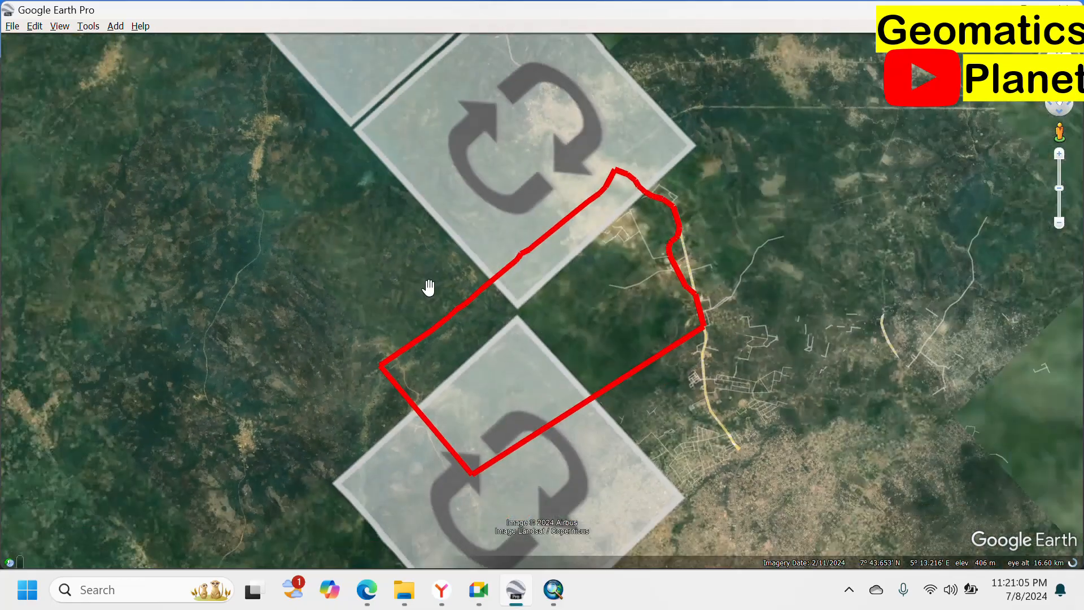
scroll(534, 223, down, 5)
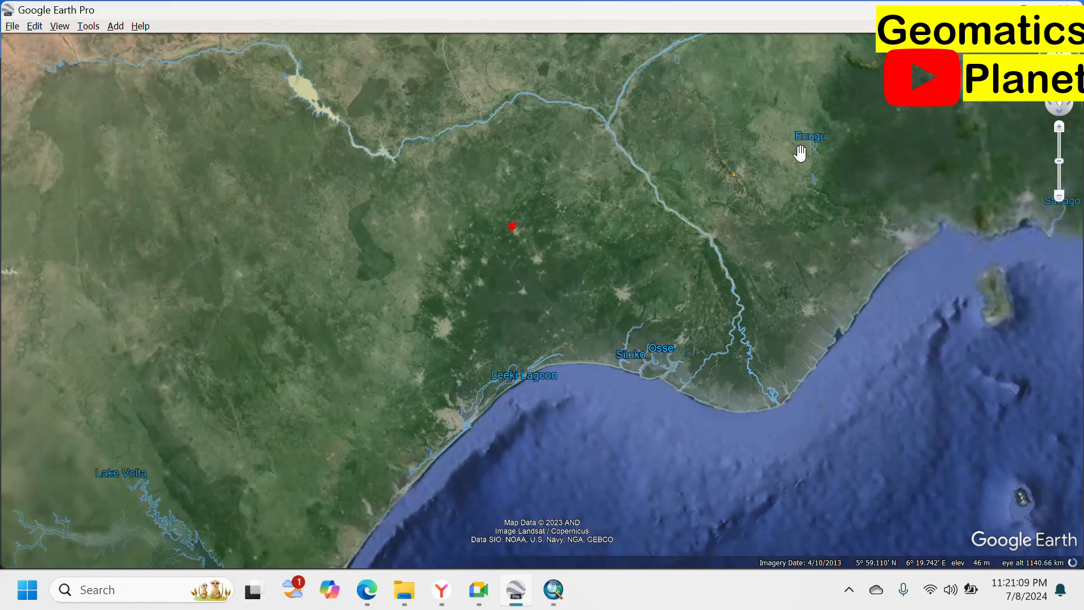
scroll(751, 167, up, 6)
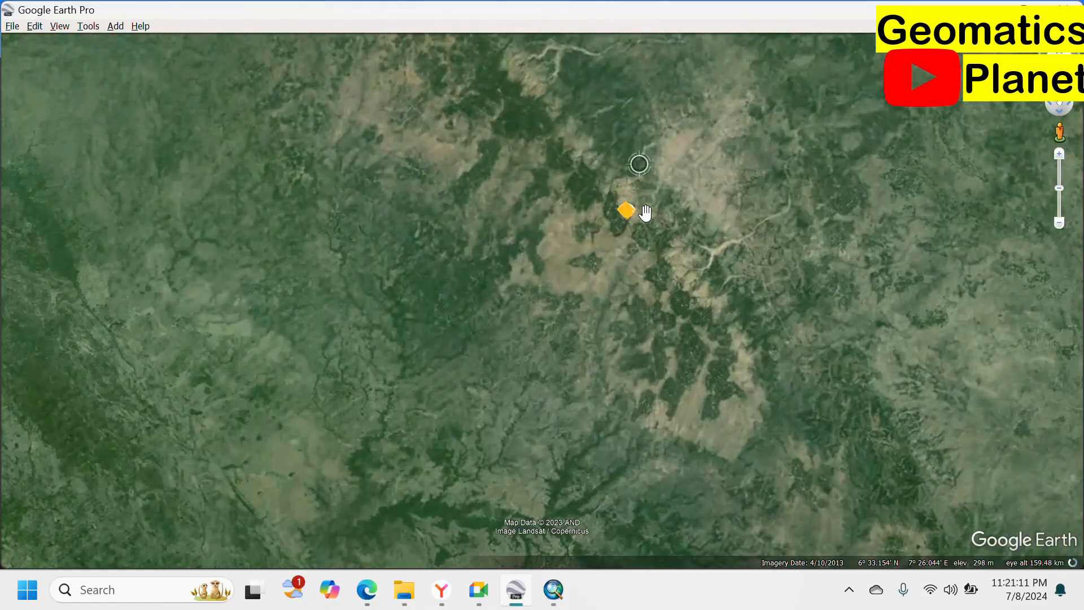
scroll(646, 211, up, 5)
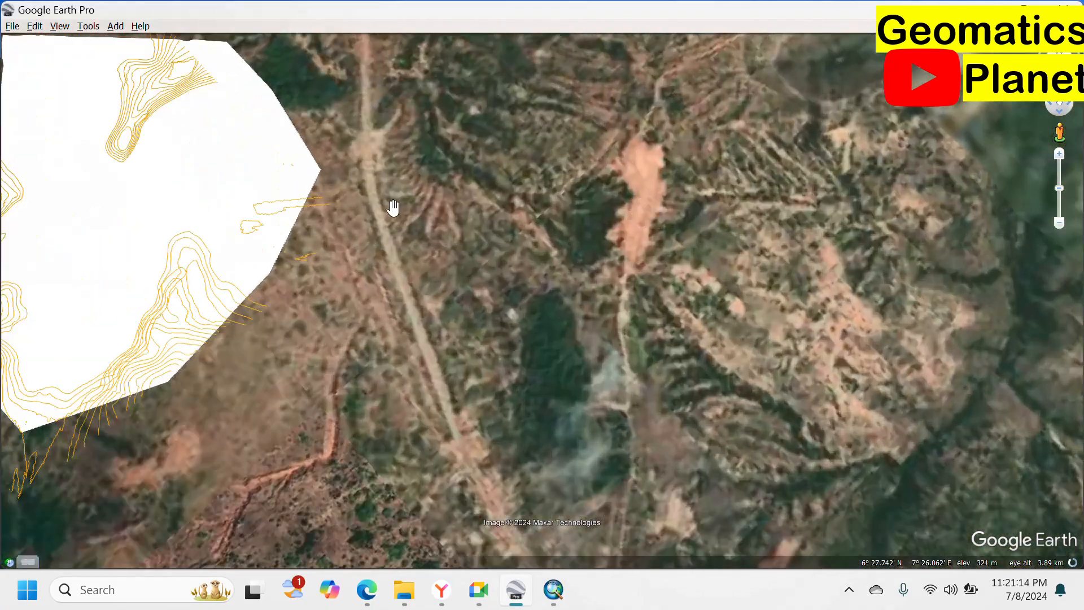
Center the road beside the contour overlay and show the sidebar with Search, Places and Layers.
drag(431, 216, 721, 226)
drag(643, 221, 430, 262)
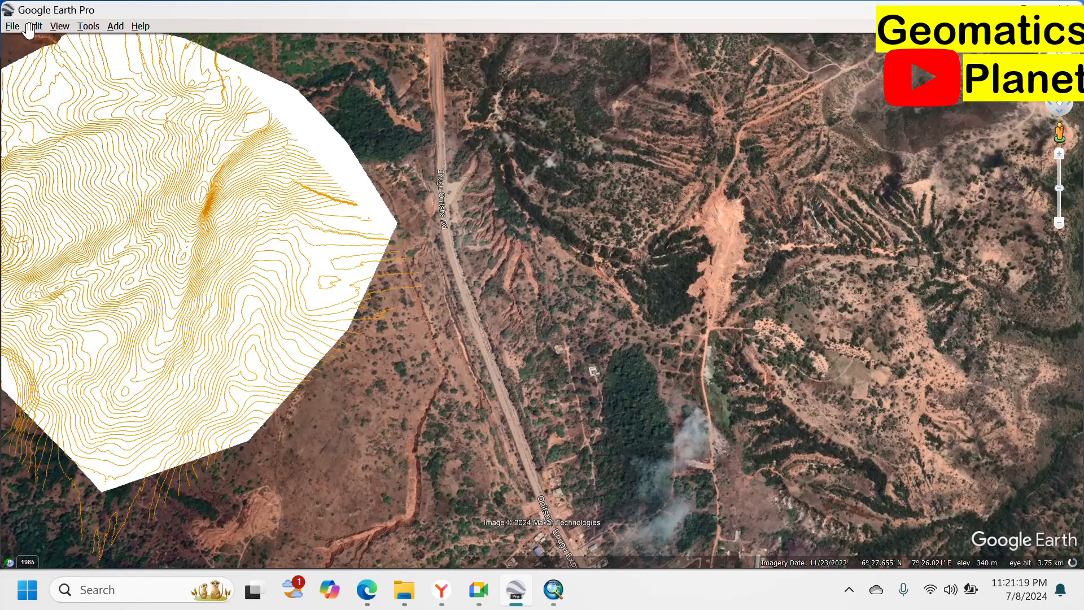
click(59, 26)
click(62, 53)
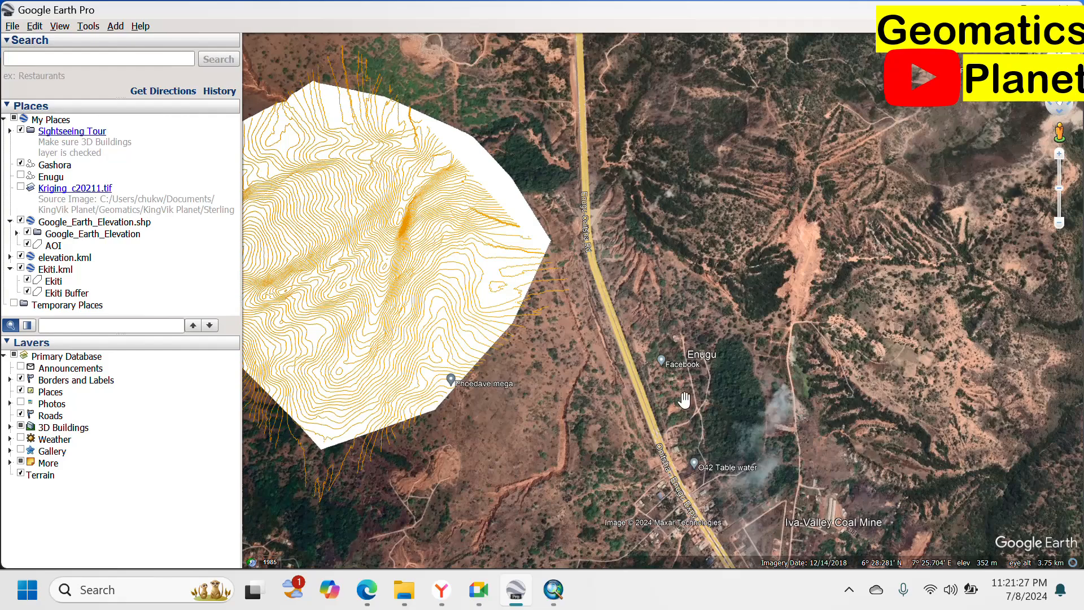
Zoom in close on the A3 Ngwo Enugu Rd south of the contours and its roadside buildings.
drag(684, 400, 551, 179)
scroll(585, 247, up, 3)
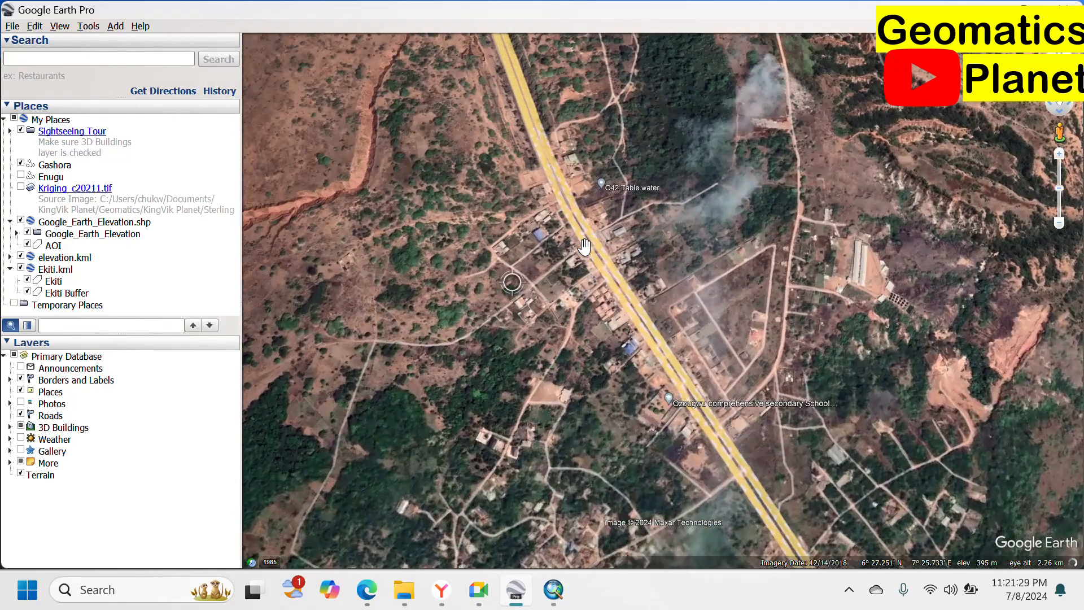
scroll(648, 201, up, 4)
scroll(606, 180, up, 3)
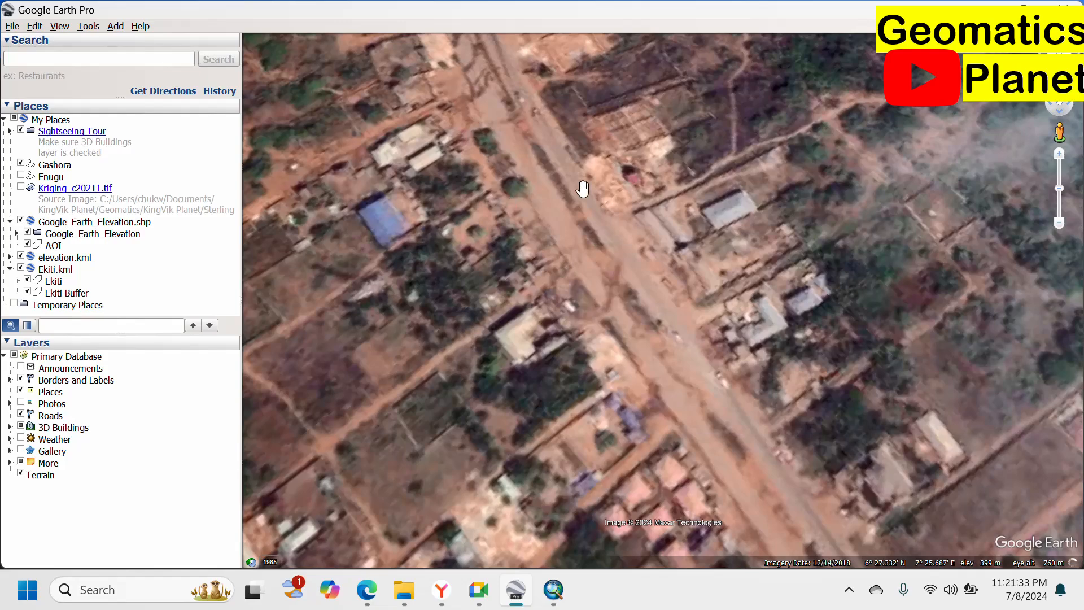
scroll(705, 149, down, 1)
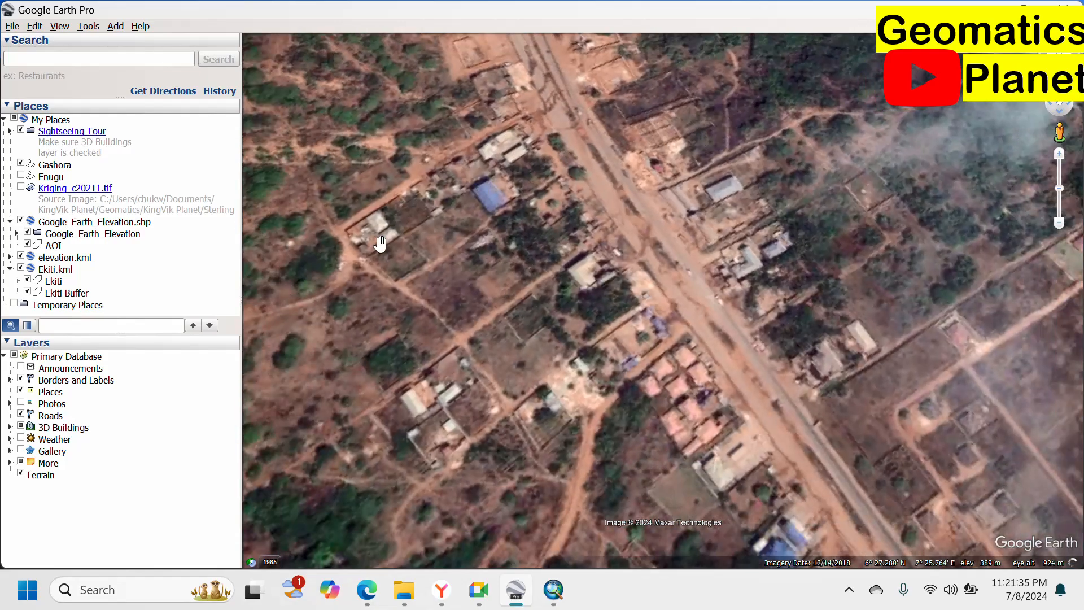
drag(522, 367, 436, 320)
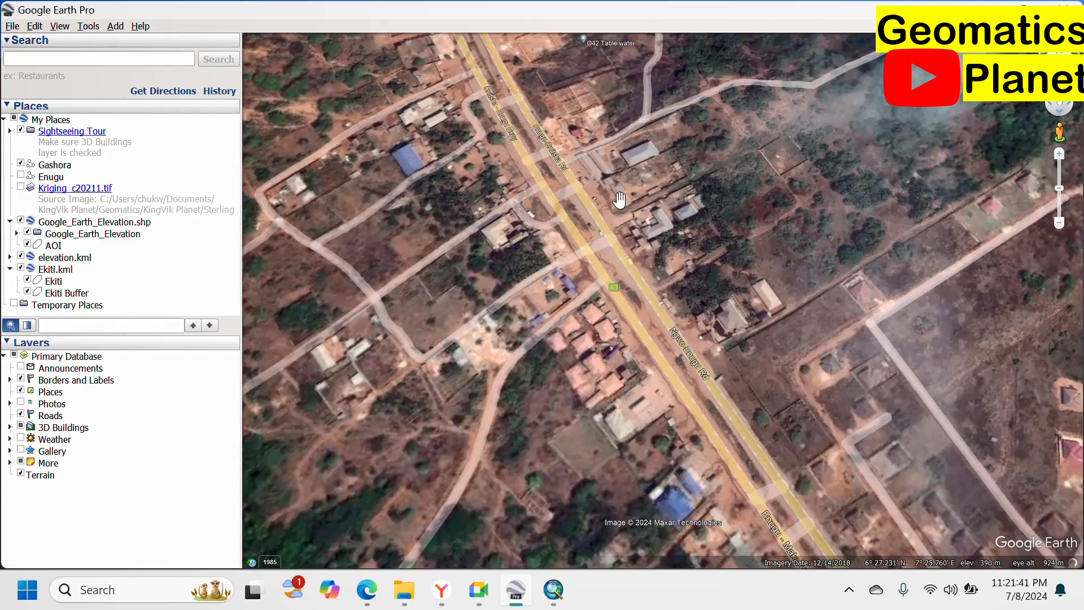
scroll(596, 220, up, 2)
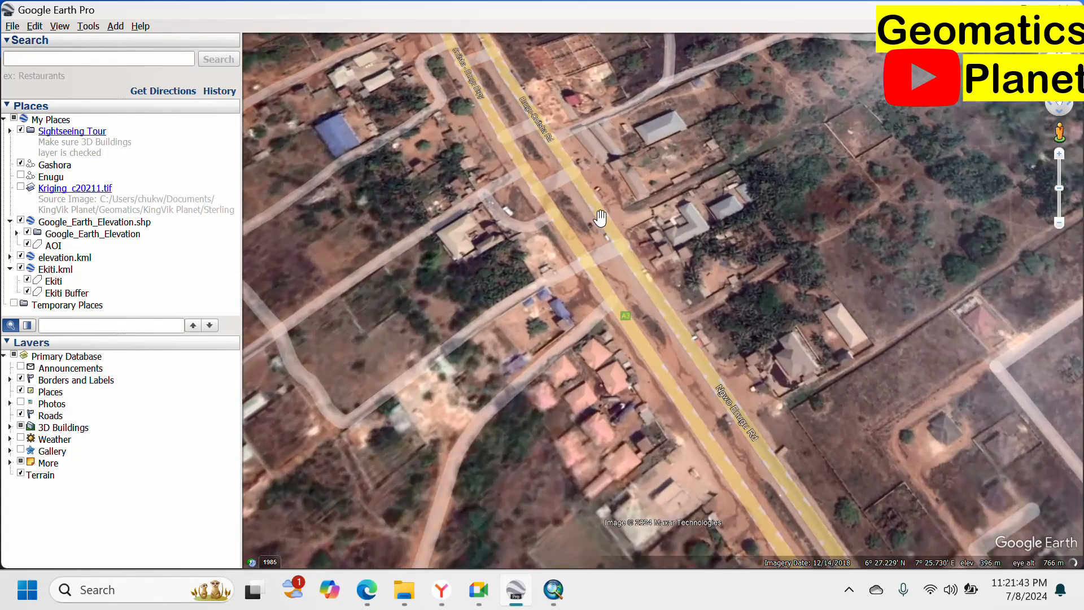
scroll(680, 210, up, 1)
scroll(680, 210, up, 2)
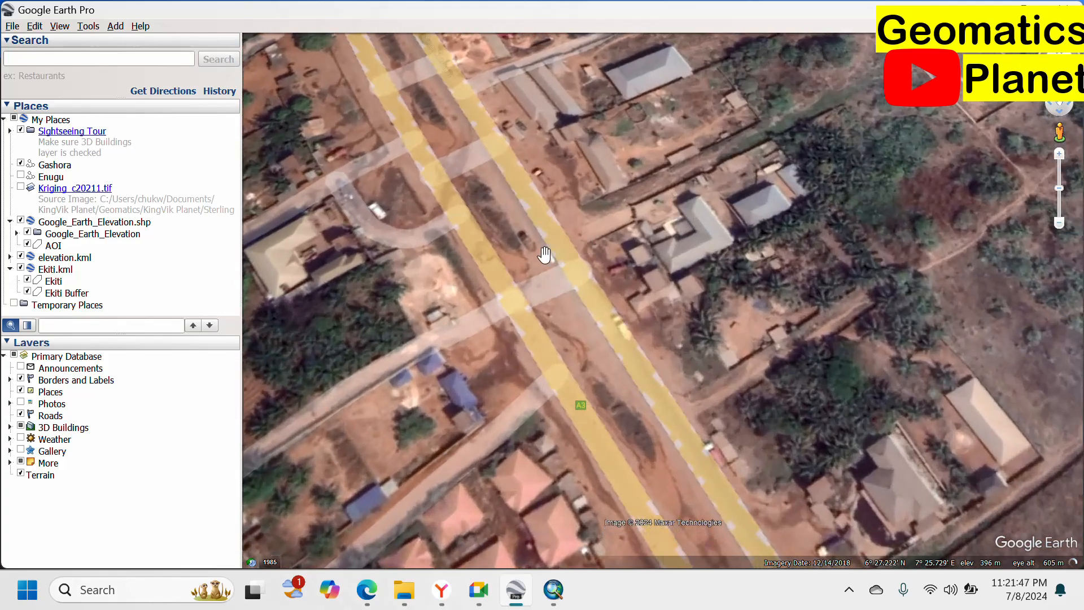
scroll(551, 248, down, 1)
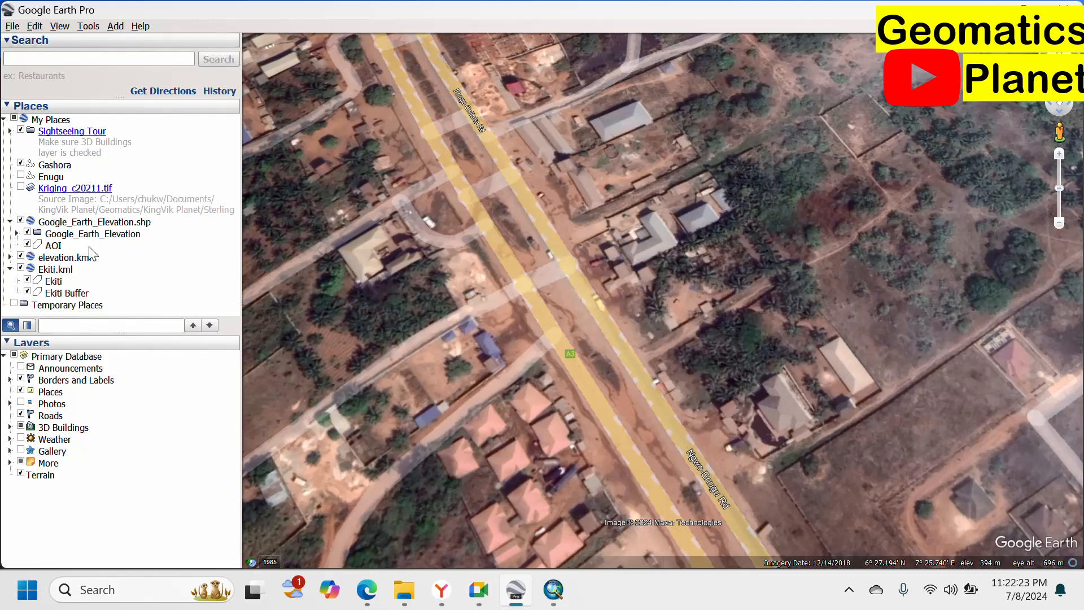
click(103, 58)
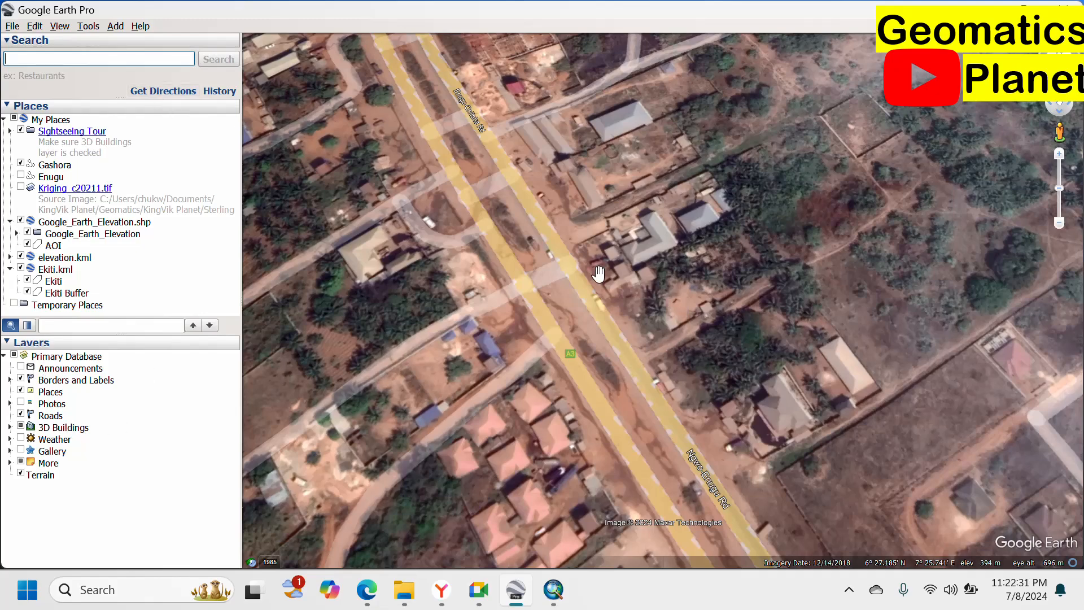
Turn off the road labels and Roads layer, enable Gallery, and reset the view to north-up.
scroll(635, 372, down, 3)
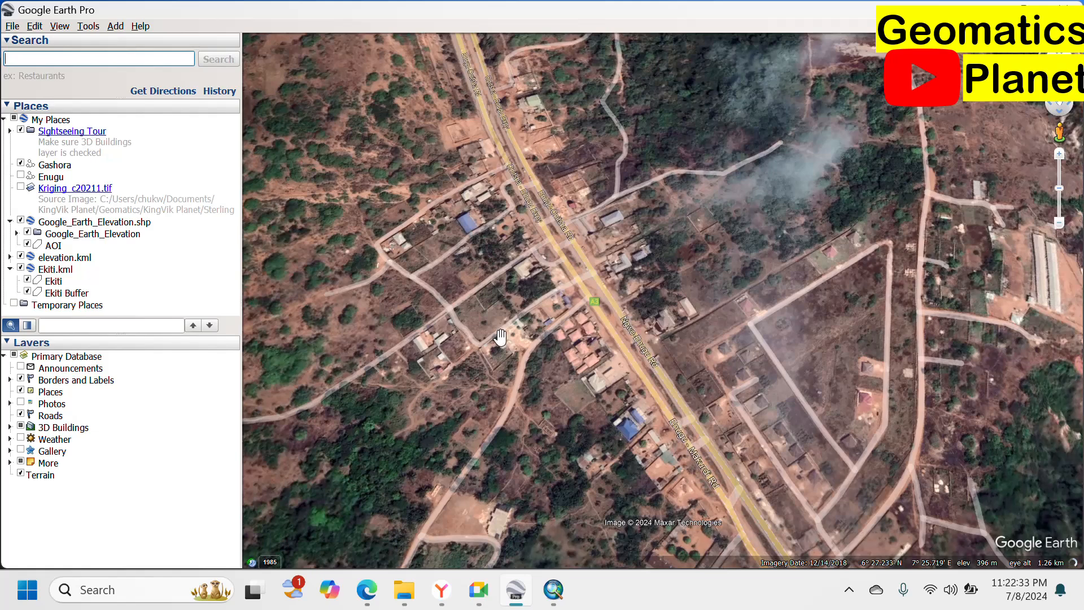
click(21, 391)
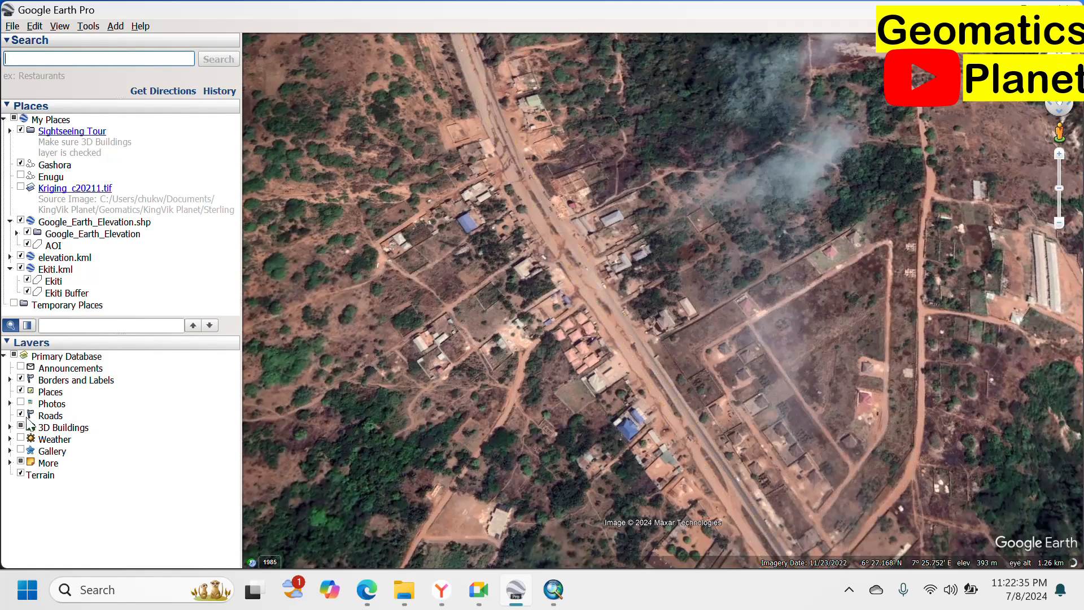
click(21, 415)
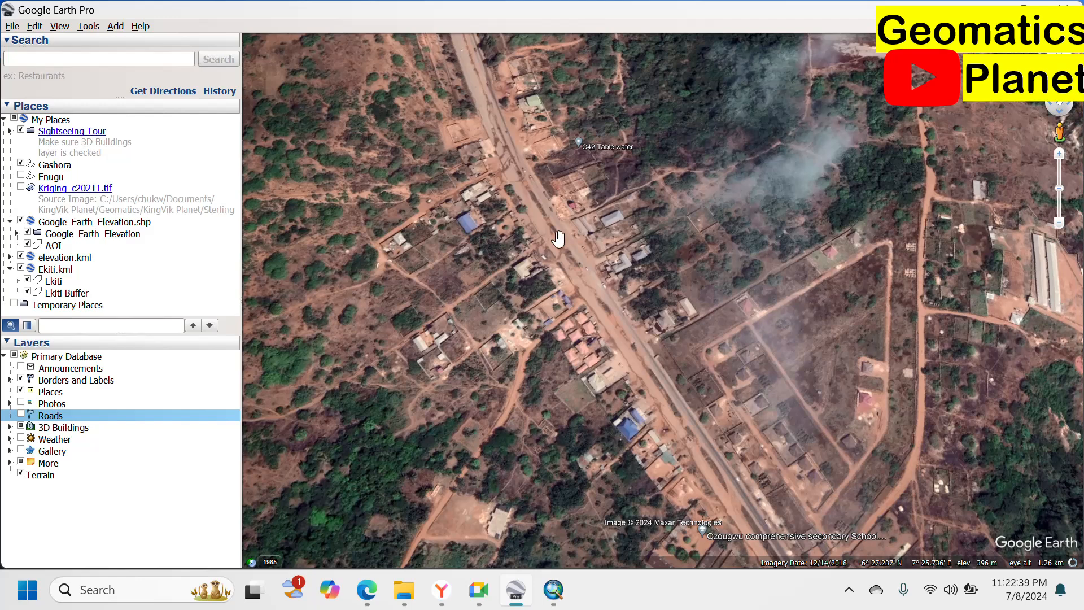
scroll(558, 242, up, 2)
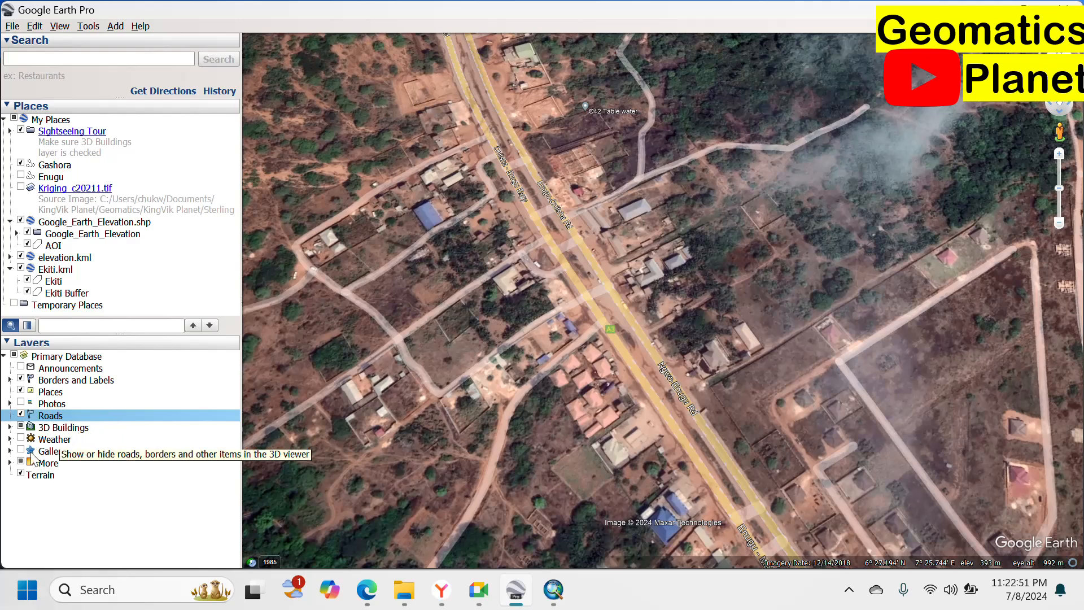
click(21, 451)
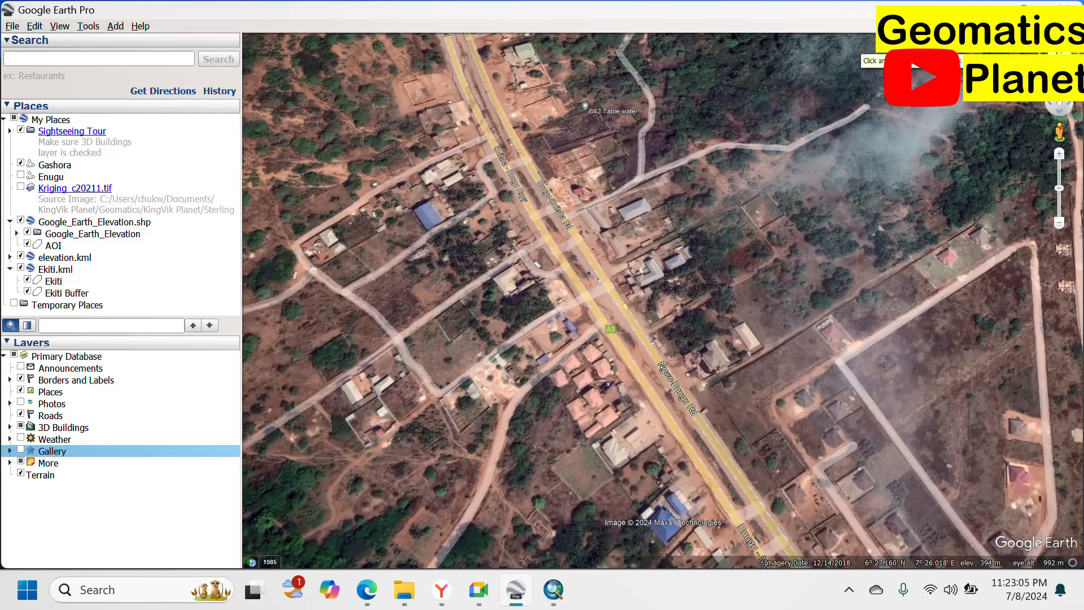
mouse_move(1065, 53)
mouse_down()
mouse_move(1044, 55)
mouse_move(1048, 71)
mouse_move(1066, 74)
mouse_move(1069, 48)
mouse_move(1048, 49)
mouse_move(1047, 73)
mouse_move(1072, 70)
mouse_move(1073, 58)
mouse_up()
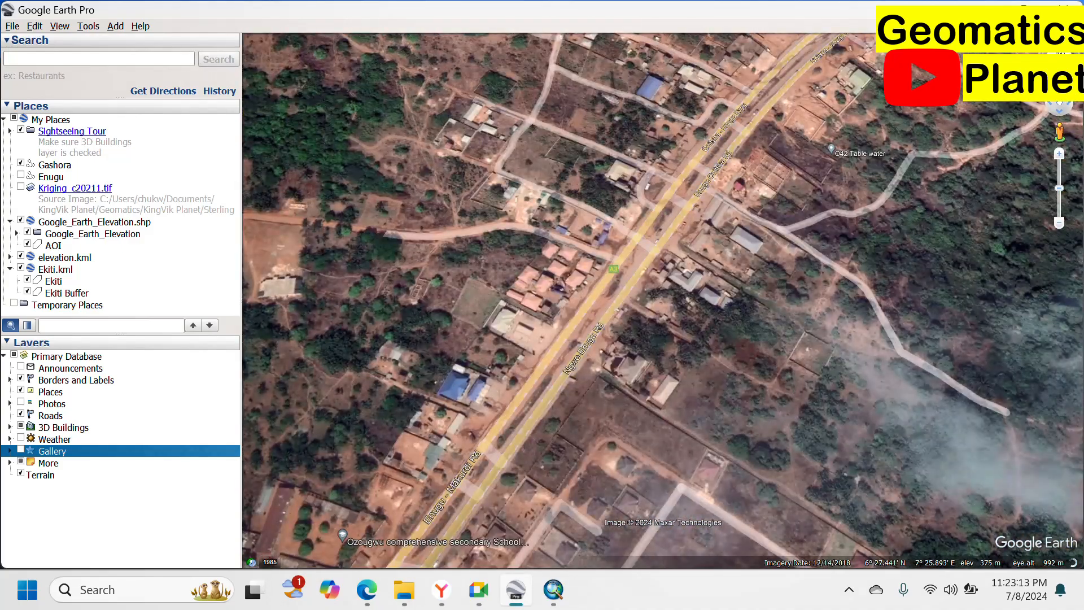
click(1068, 49)
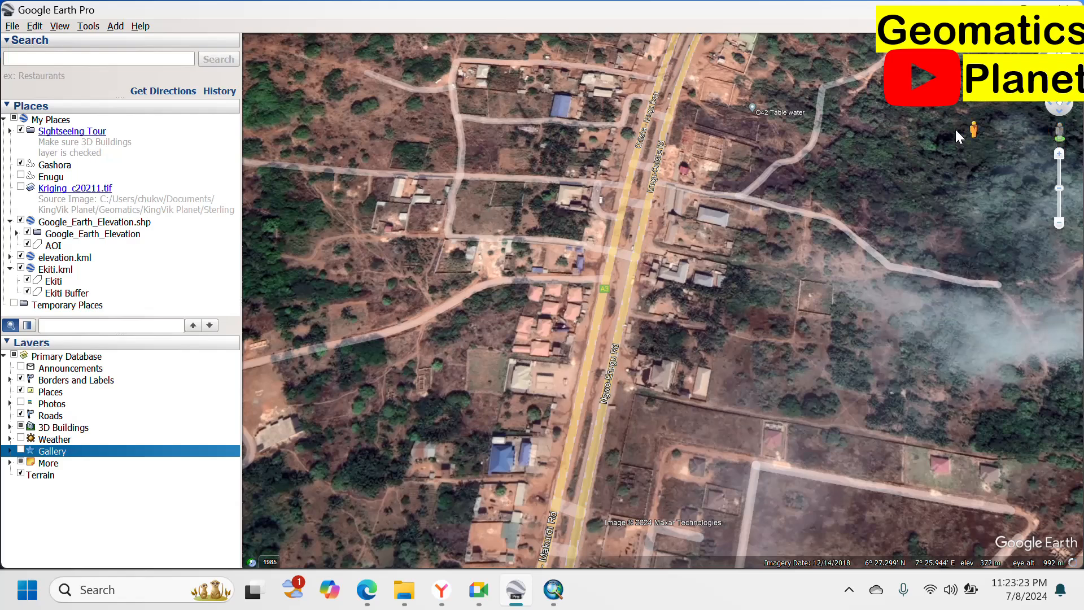
Drop the Pegman onto the blue-highlighted A3 road to enter Street View.
drag(955, 130, 1057, 137)
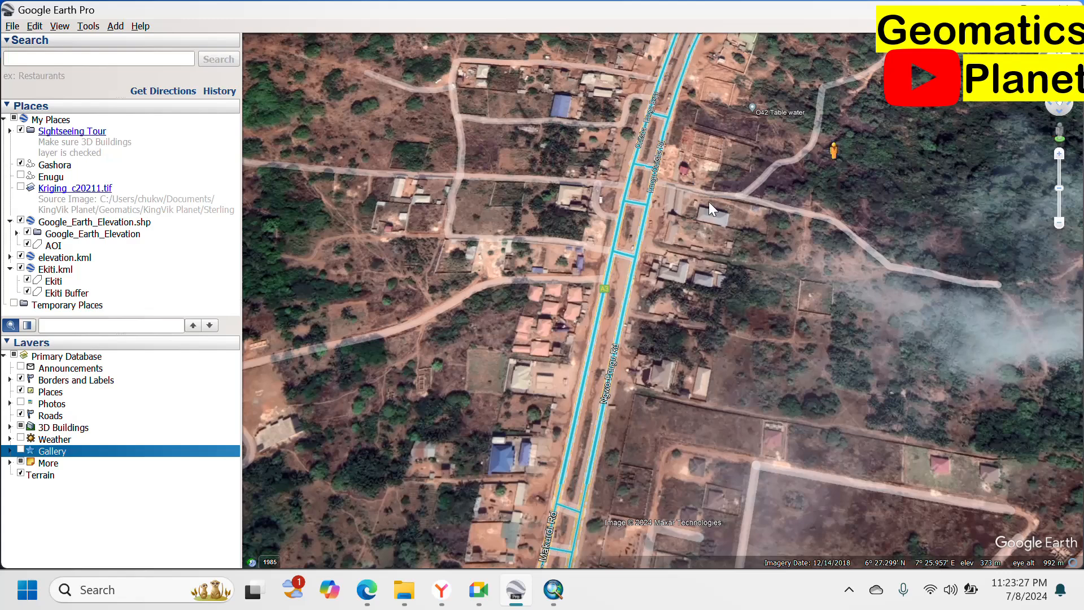
drag(619, 255, 611, 263)
mouse_move(620, 238)
mouse_down()
mouse_move(590, 293)
mouse_move(626, 225)
mouse_move(615, 265)
mouse_move(600, 257)
mouse_move(617, 253)
mouse_move(596, 260)
mouse_move(614, 257)
mouse_move(621, 272)
mouse_move(617, 253)
mouse_up()
drag(615, 258, 612, 256)
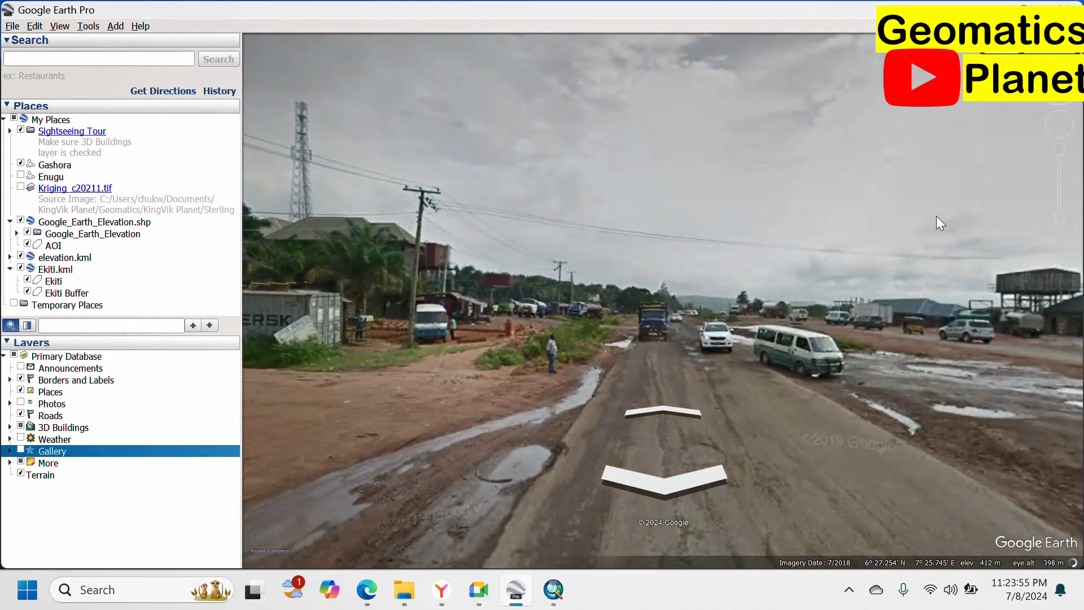
Look down the A3 road and move forward to the roadside shelter and sign.
drag(825, 208, 570, 217)
drag(880, 221, 692, 6)
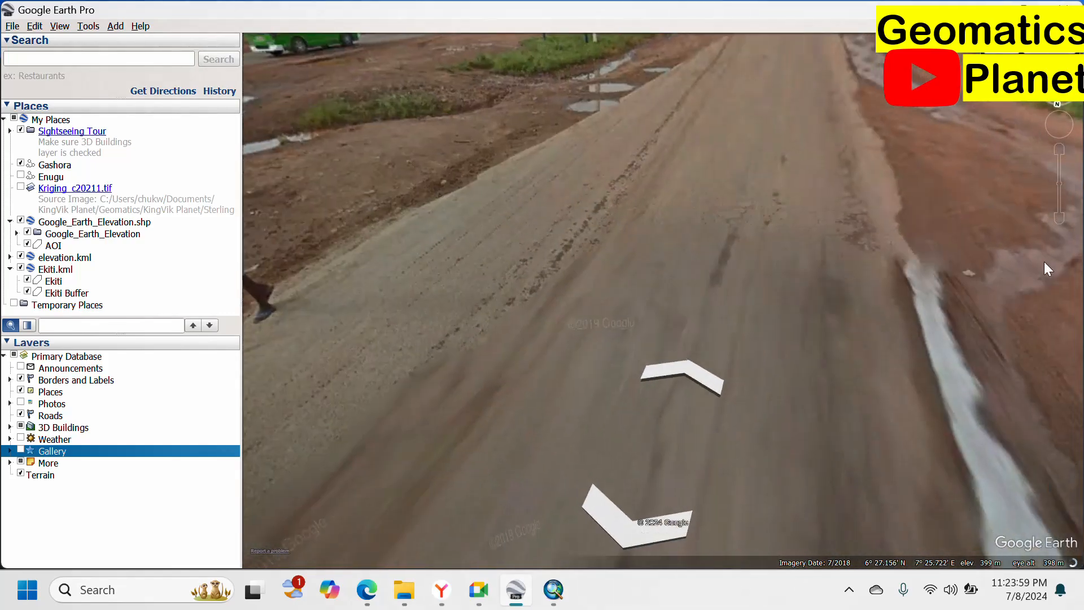
drag(1045, 262, 480, 537)
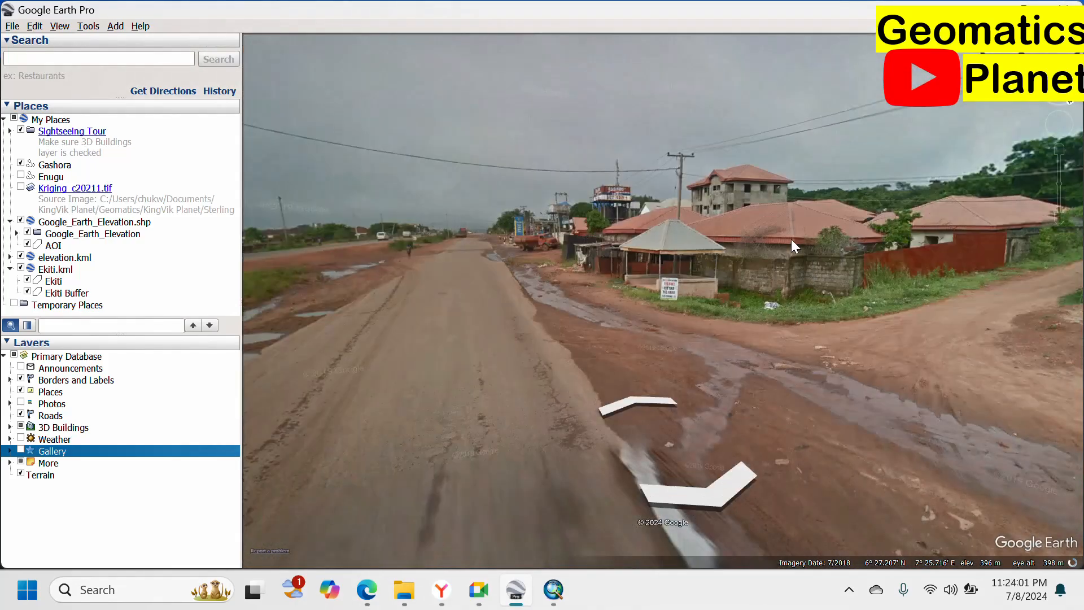
double_click(677, 297)
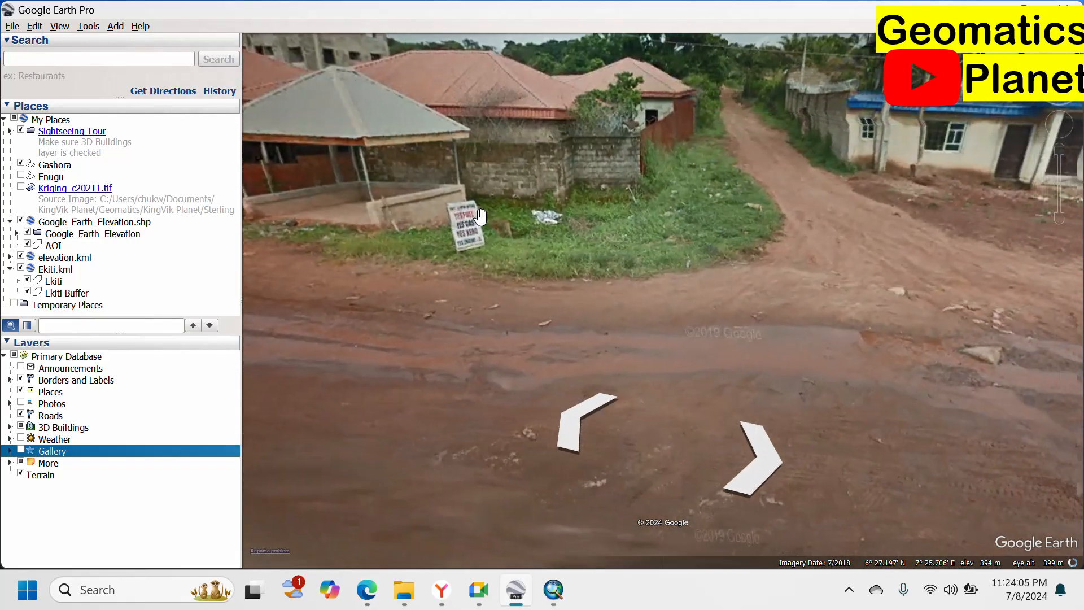
drag(483, 249, 732, 336)
Look around from the shelter toward the water tanker and the blue-roofed houses.
scroll(708, 294, up, 2)
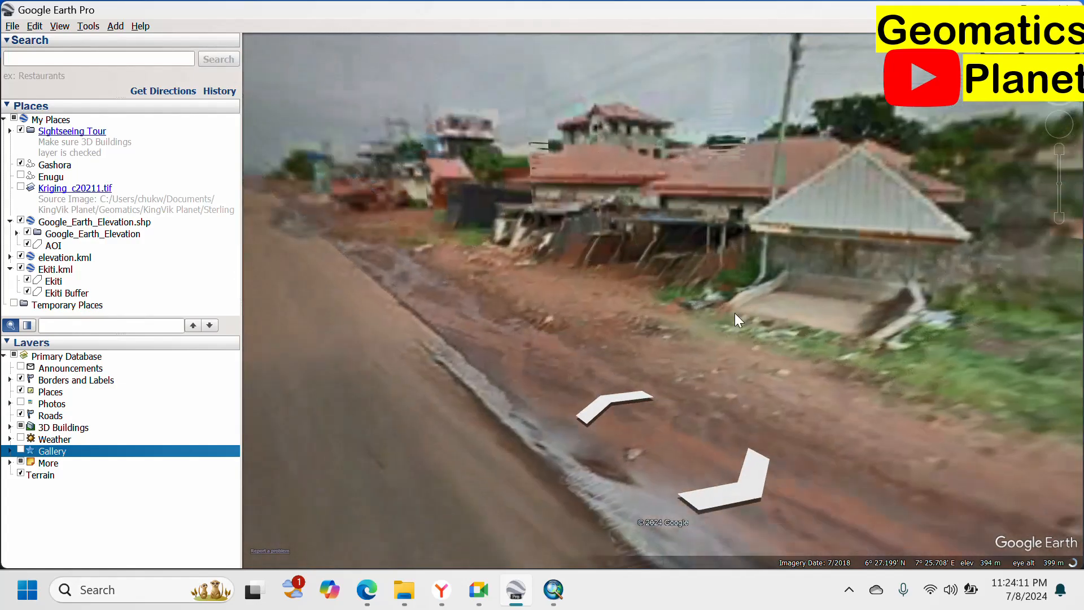
drag(904, 356, 608, 246)
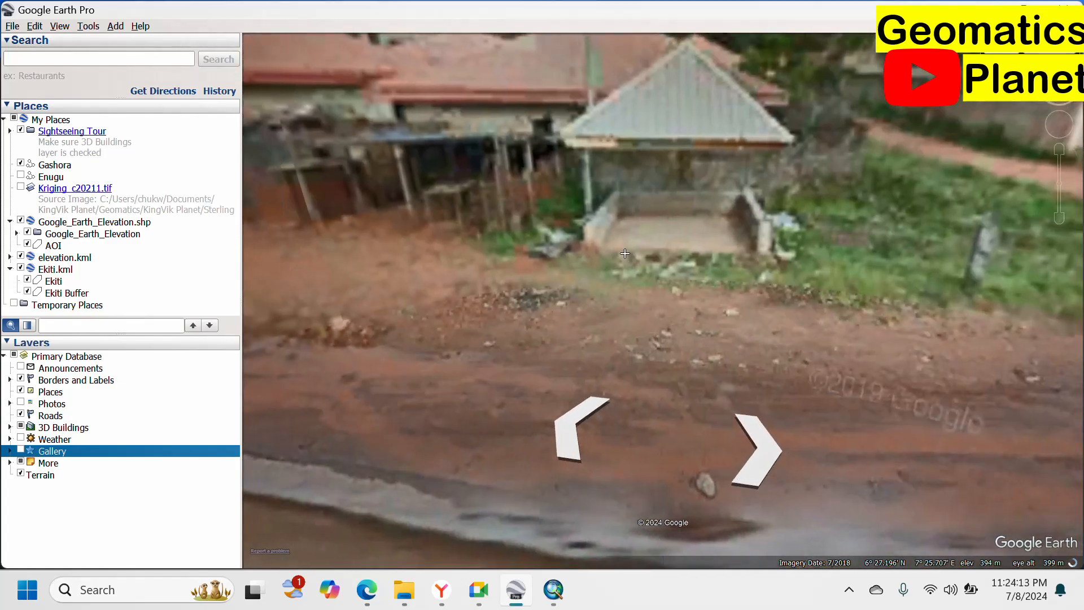
drag(902, 280, 508, 226)
drag(948, 285, 520, 253)
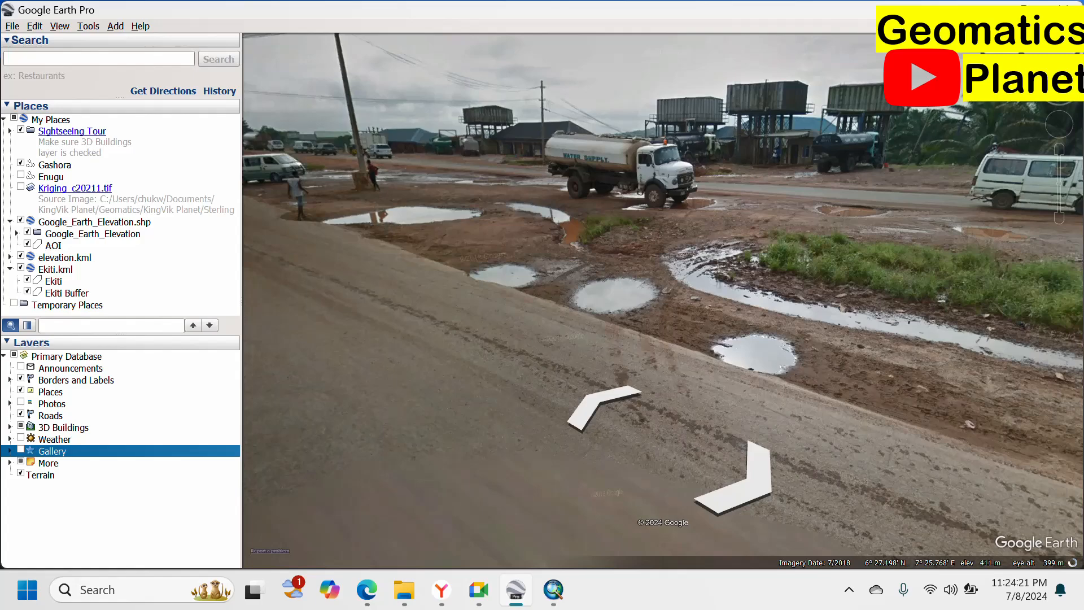
drag(616, 242, 960, 268)
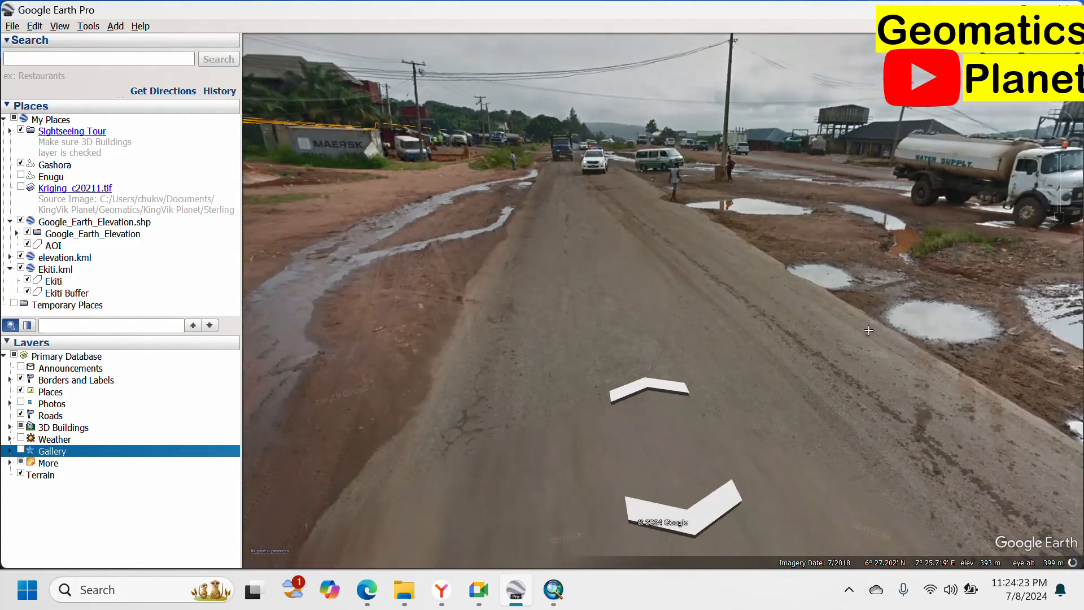
drag(598, 277, 843, 305)
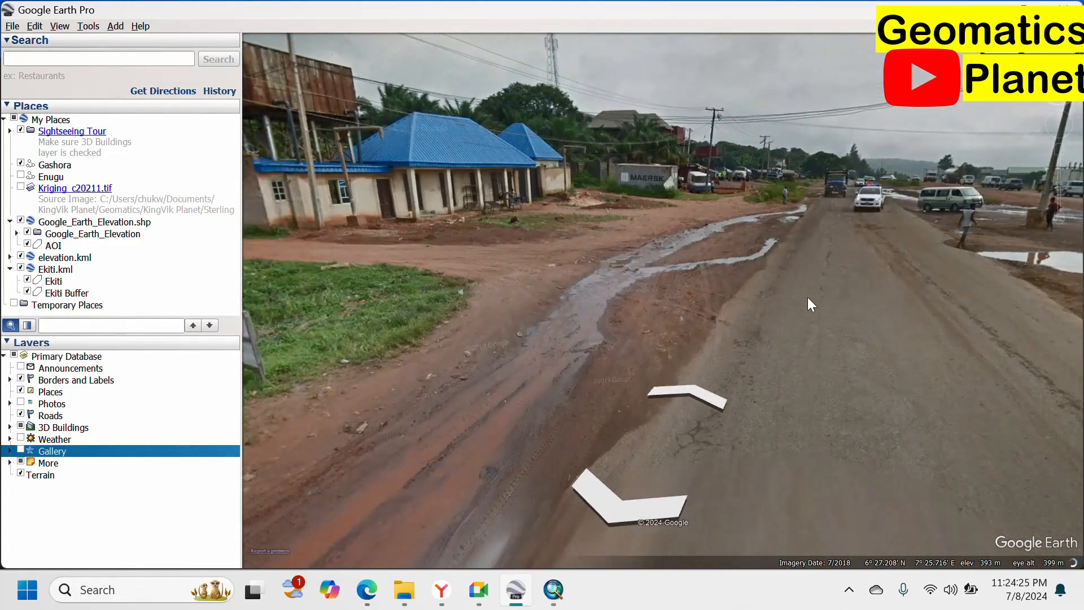
Turn back to the puddles and tanker, move along the road, and leave Street View.
scroll(754, 289, down, 5)
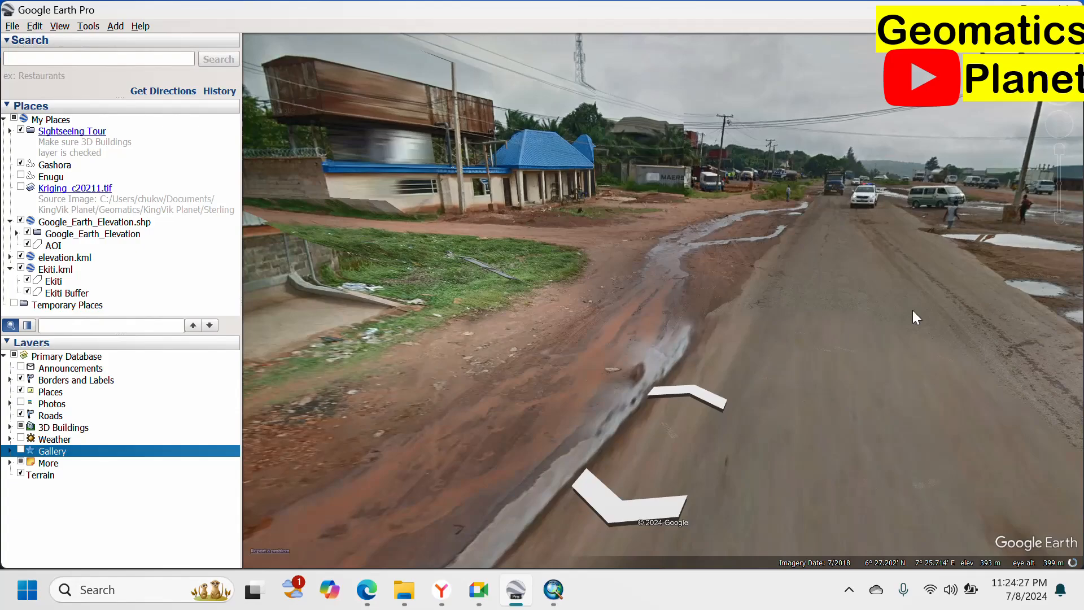
drag(912, 310, 557, 285)
drag(952, 279, 954, 249)
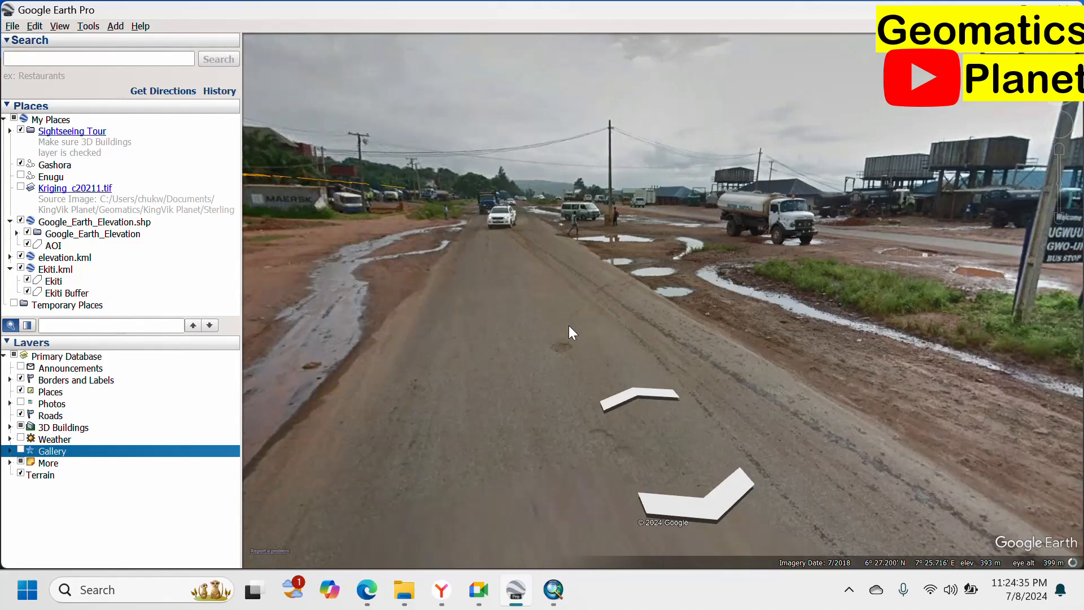
drag(633, 389, 490, 259)
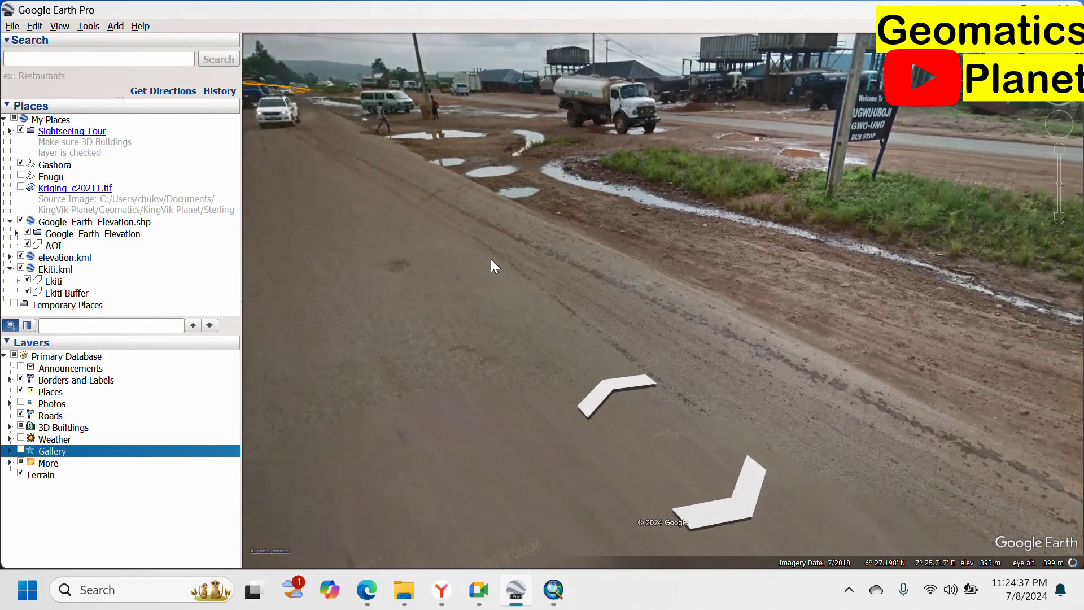
scroll(489, 259, up, 2)
drag(414, 233, 733, 273)
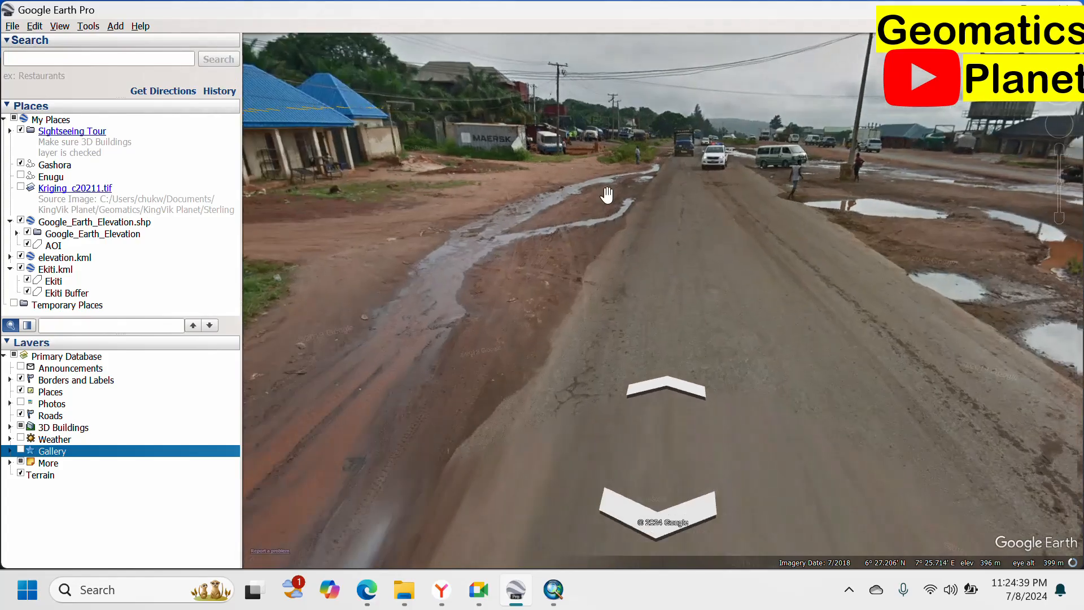
scroll(672, 162, up, 3)
scroll(736, 147, up, 3)
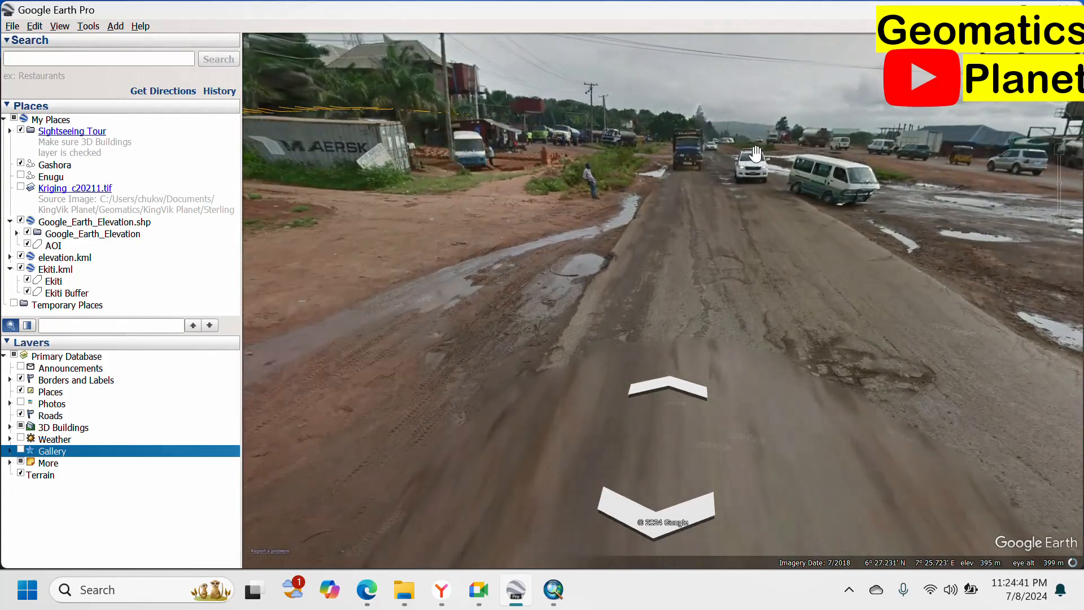
scroll(737, 148, up, 3)
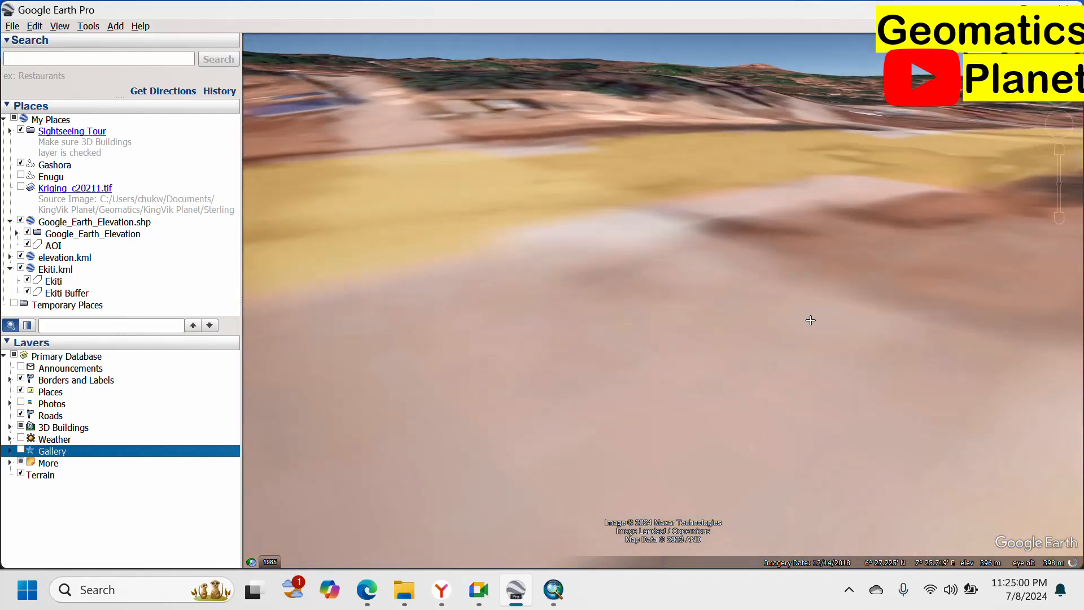
Pull back from ground level to an aerial view of the A3 road.
drag(811, 320, 251, 199)
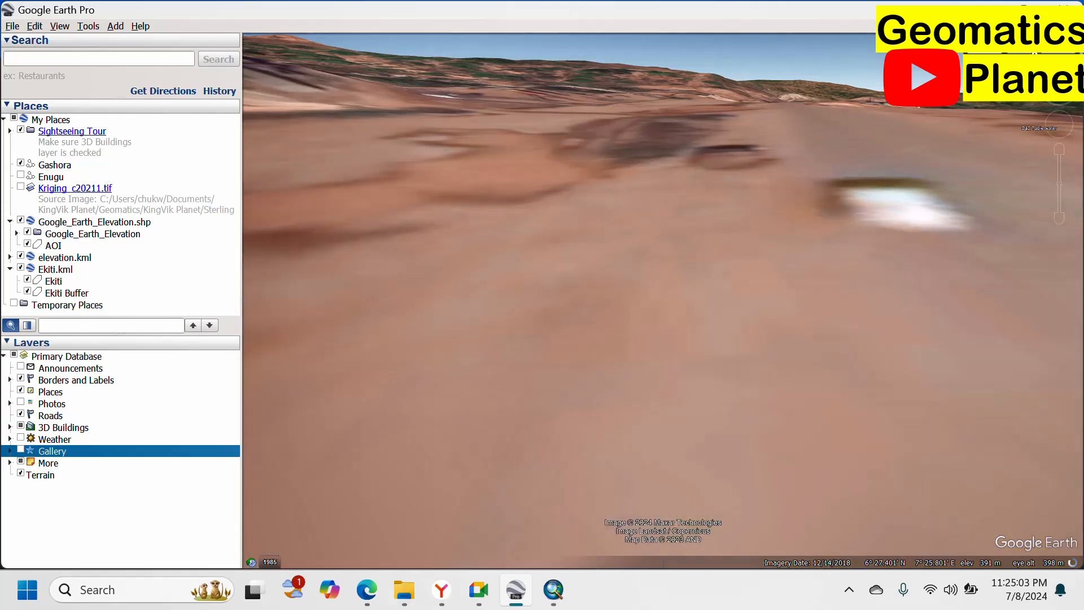
scroll(598, 240, down, 5)
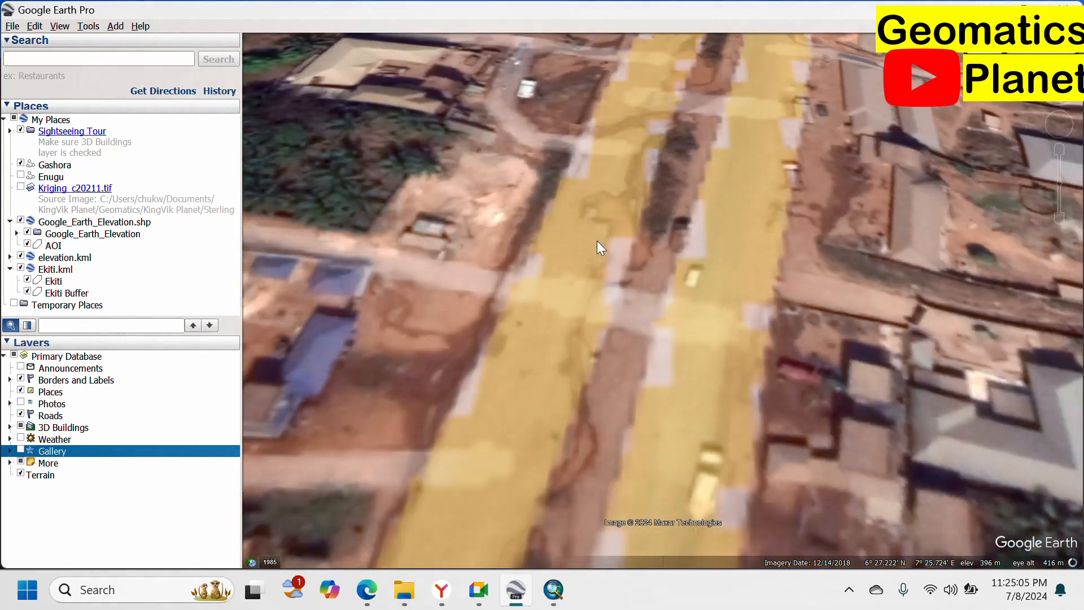
scroll(685, 275, down, 6)
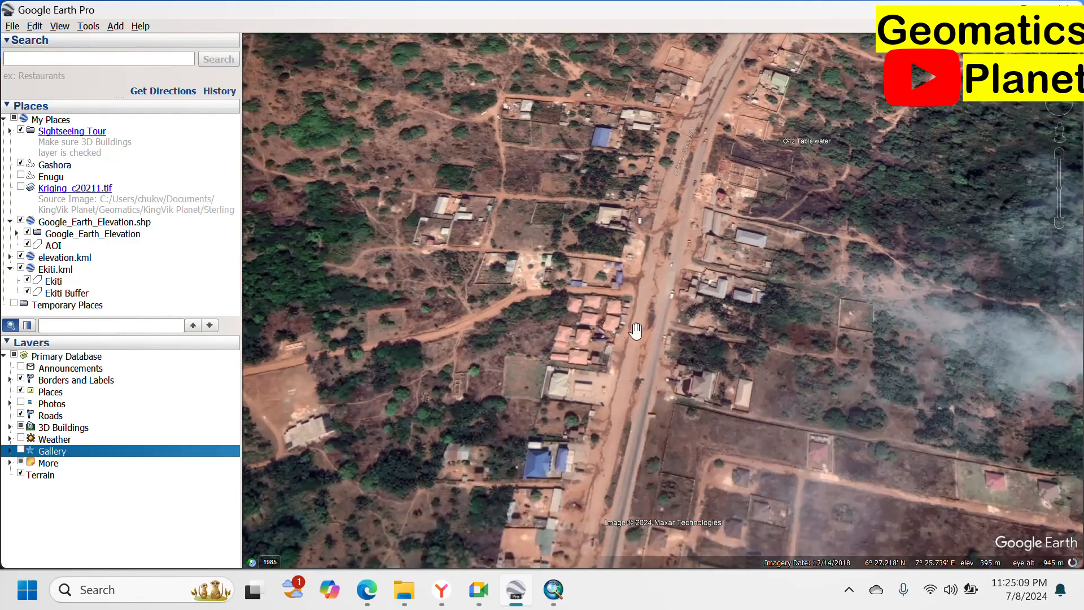
scroll(664, 292, down, 5)
scroll(664, 292, down, 1)
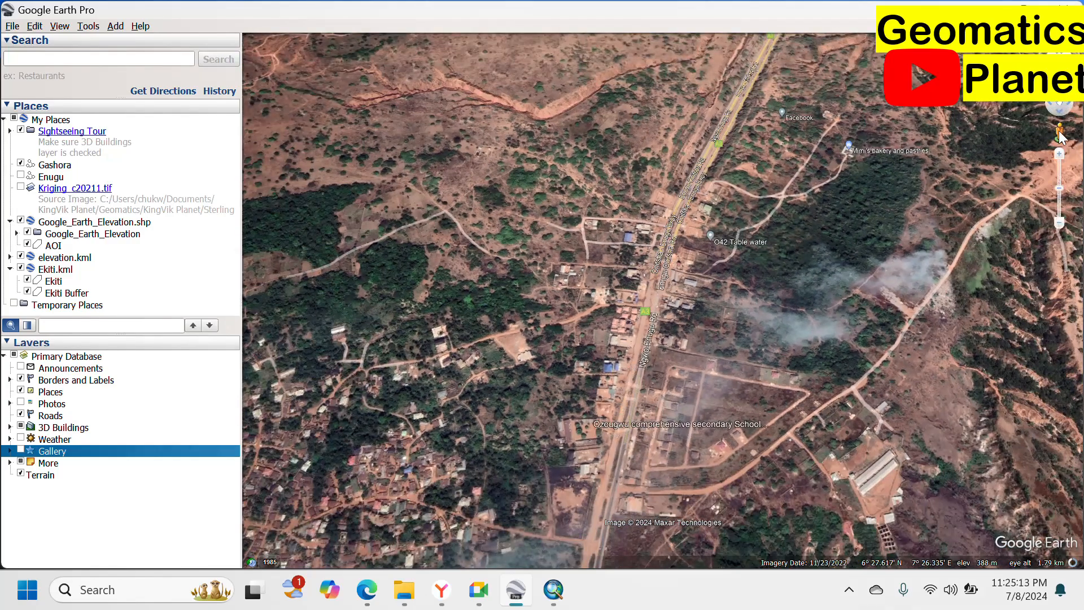
Drag the Pegman onto the road near the school label to descend again.
drag(705, 245, 676, 270)
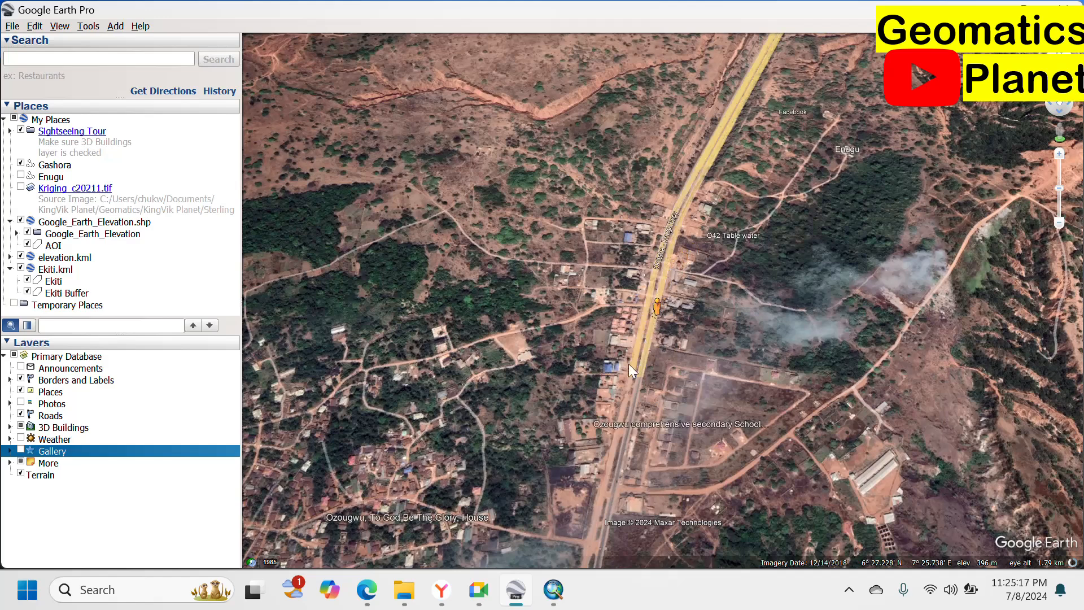
drag(474, 505, 615, 383)
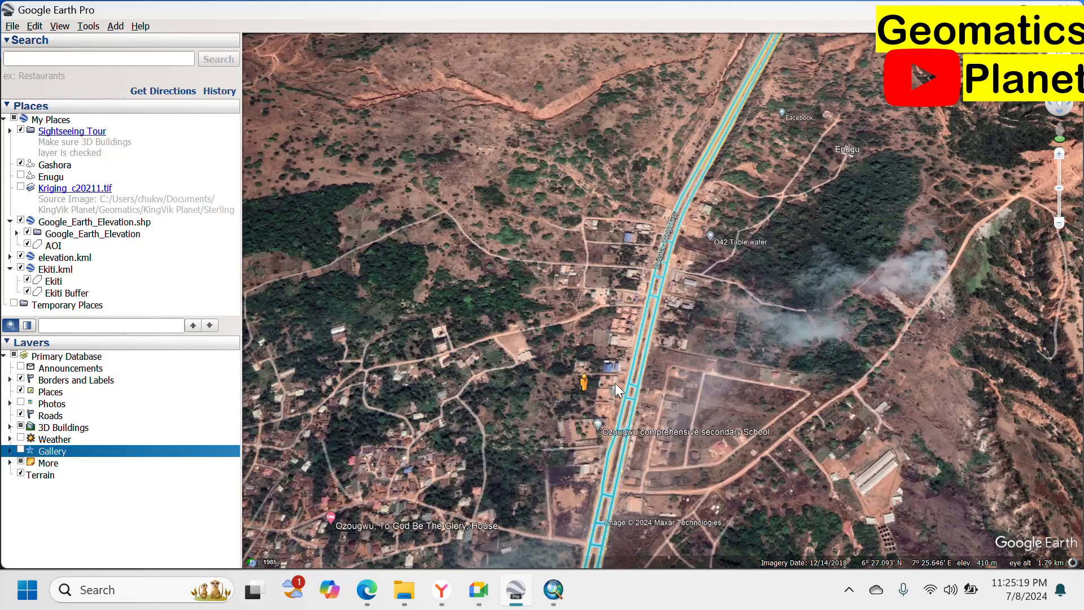
drag(645, 330, 443, 228)
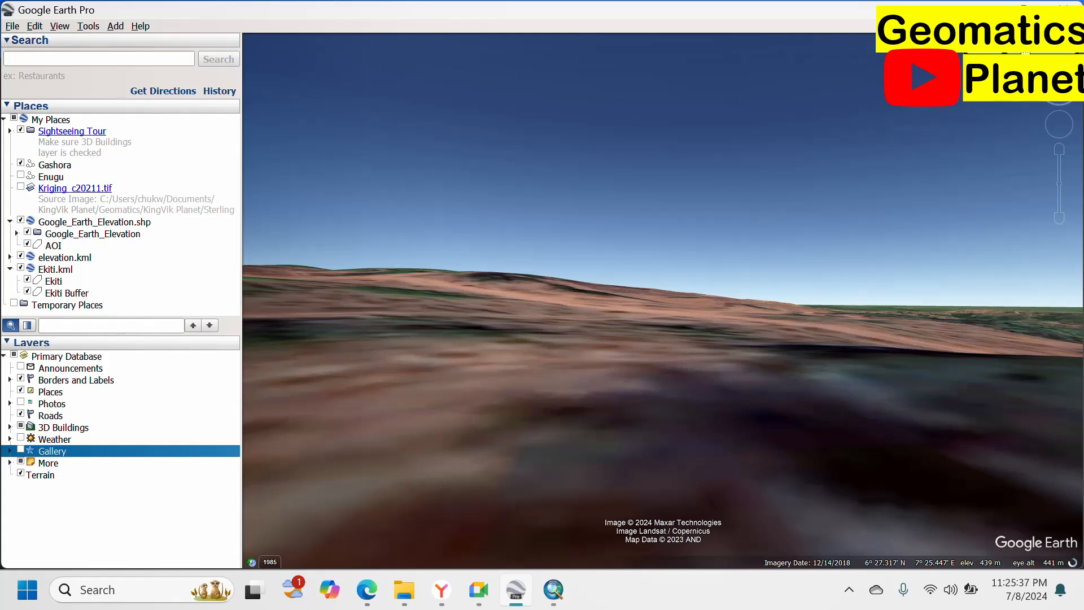
Exit ground level, recentre the main road, and drop the Pegman onto the A3 for Street View.
click(1033, 54)
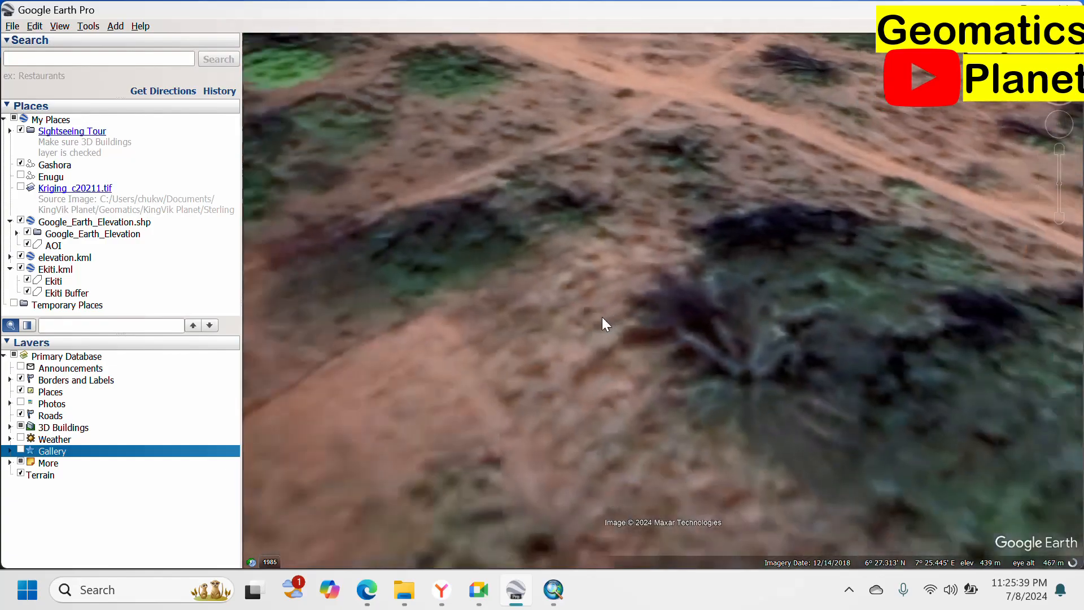
scroll(601, 319, down, 5)
scroll(600, 319, down, 5)
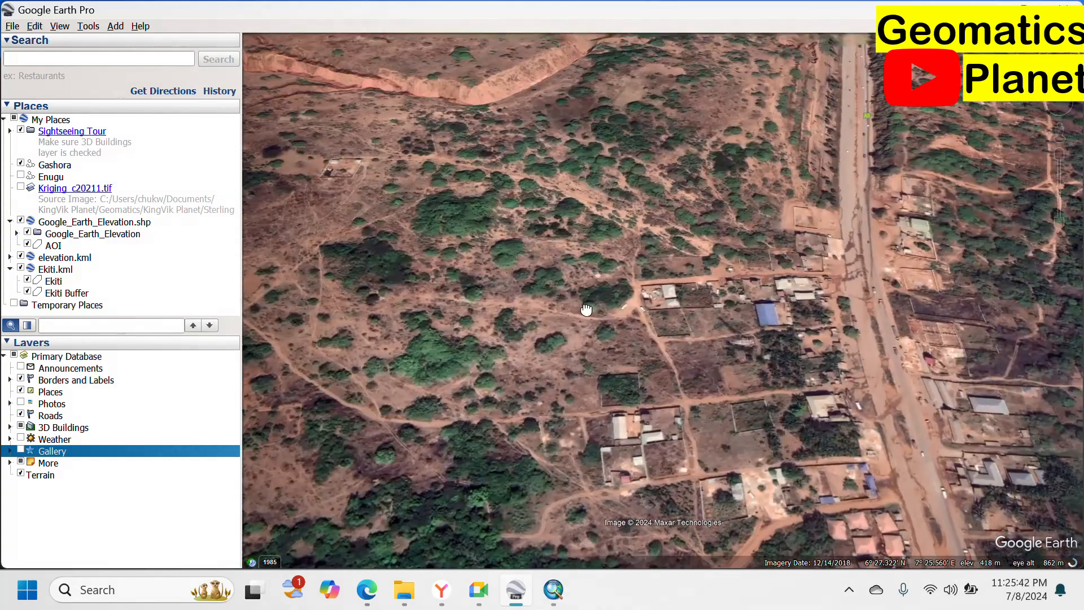
drag(707, 226, 580, 215)
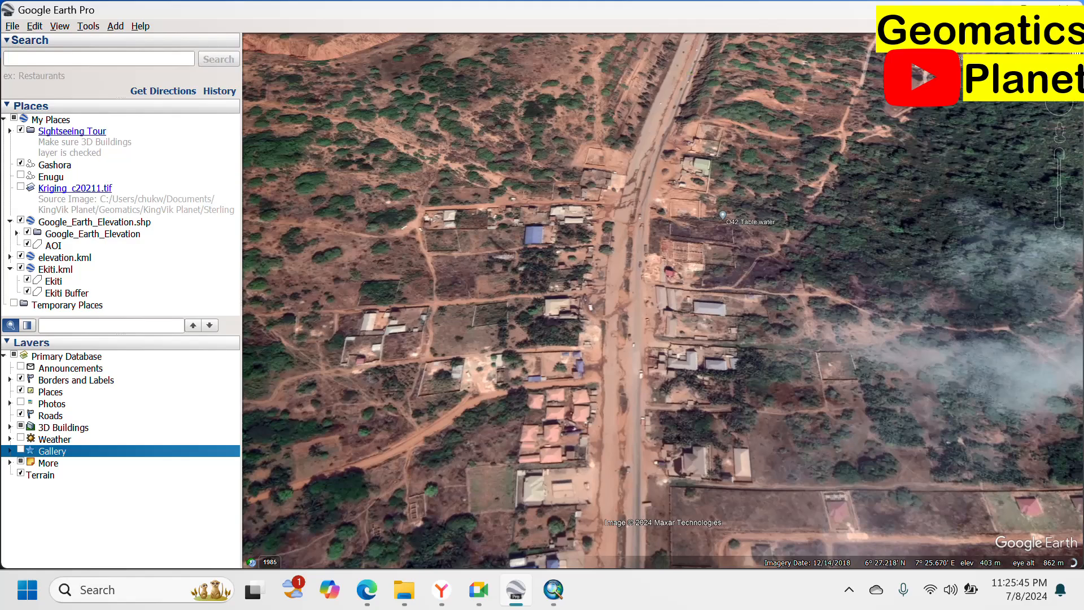
mouse_move(1073, 145)
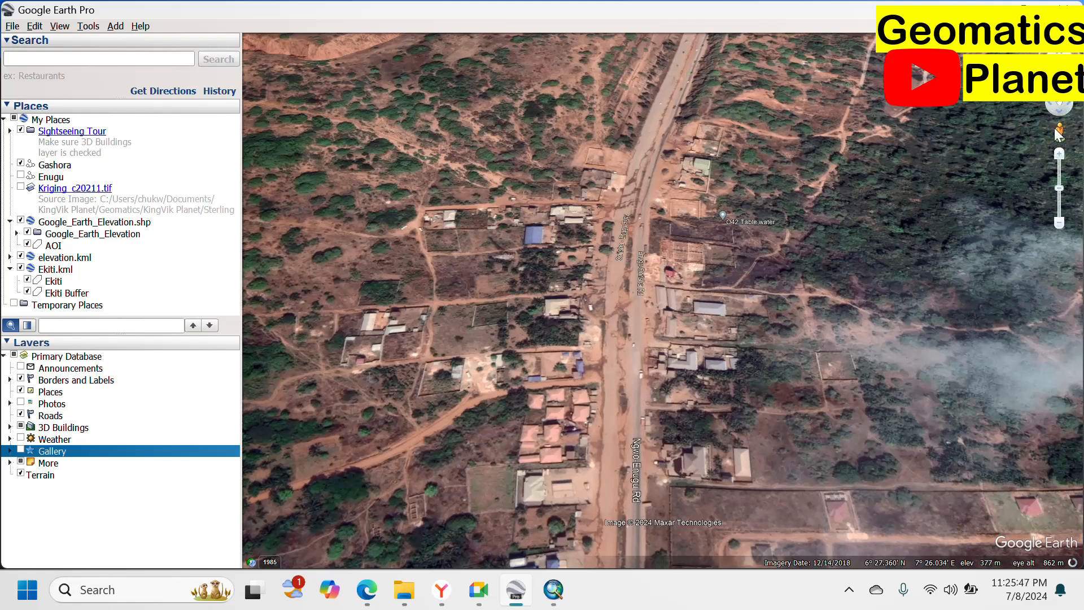
drag(1060, 132, 625, 365)
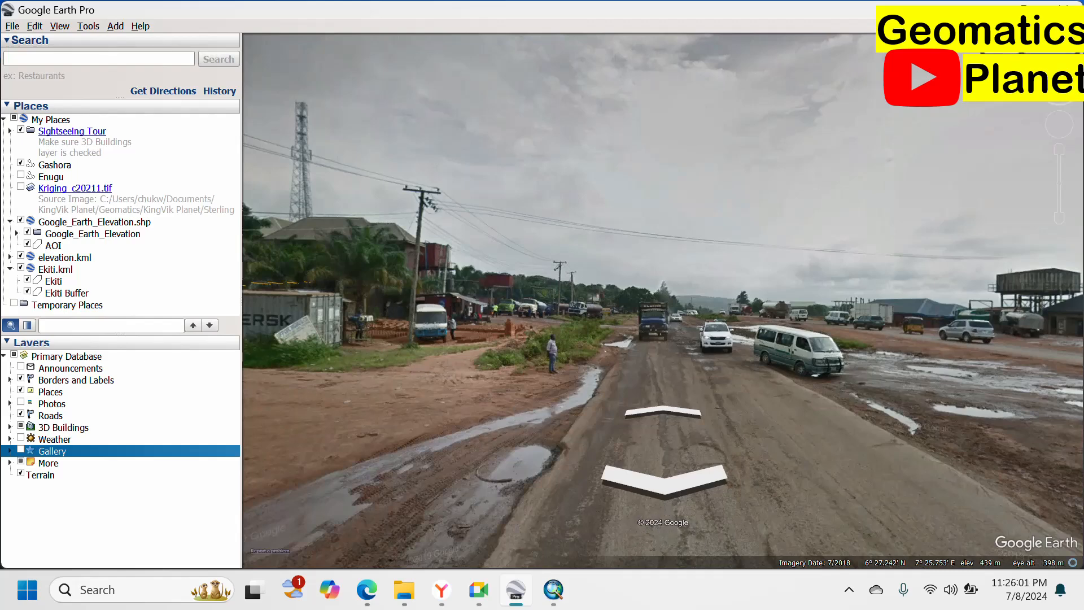
Leave street view and return to the terrain view of the road area.
click(1053, 52)
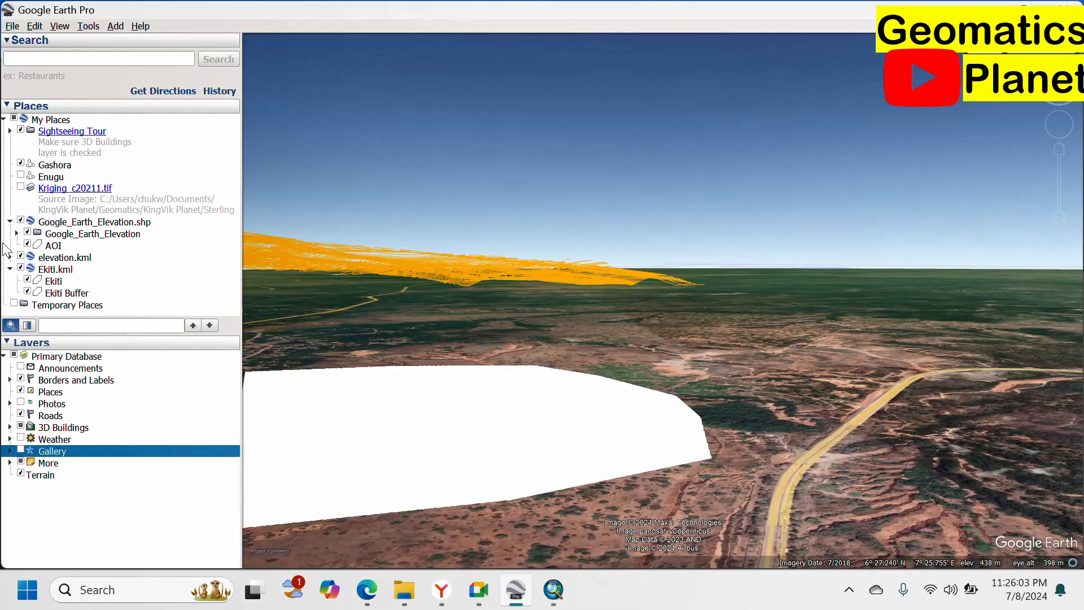
click(12, 27)
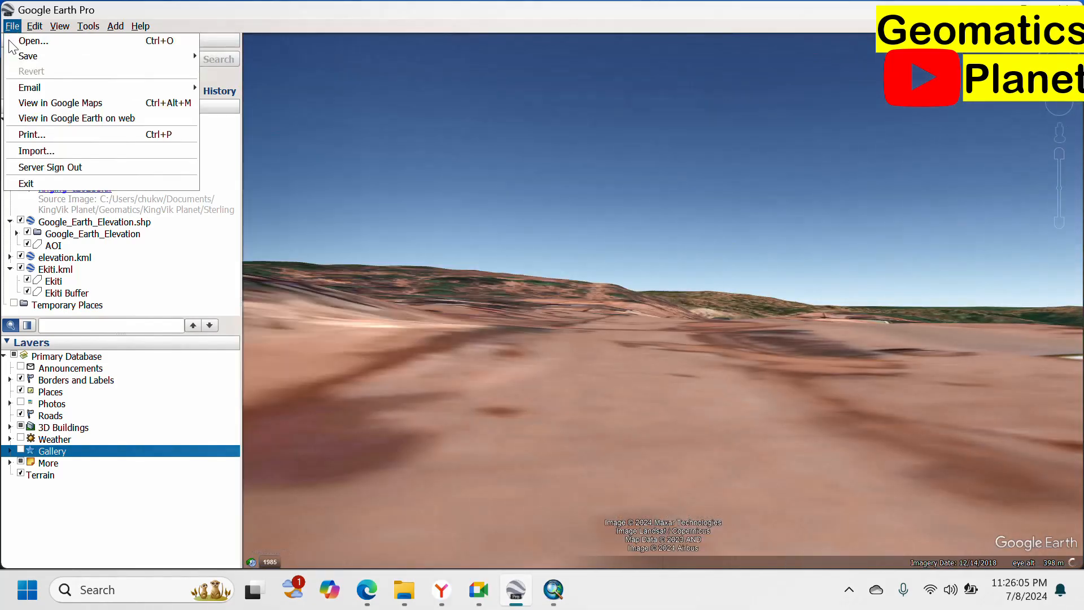
mouse_move(36, 32)
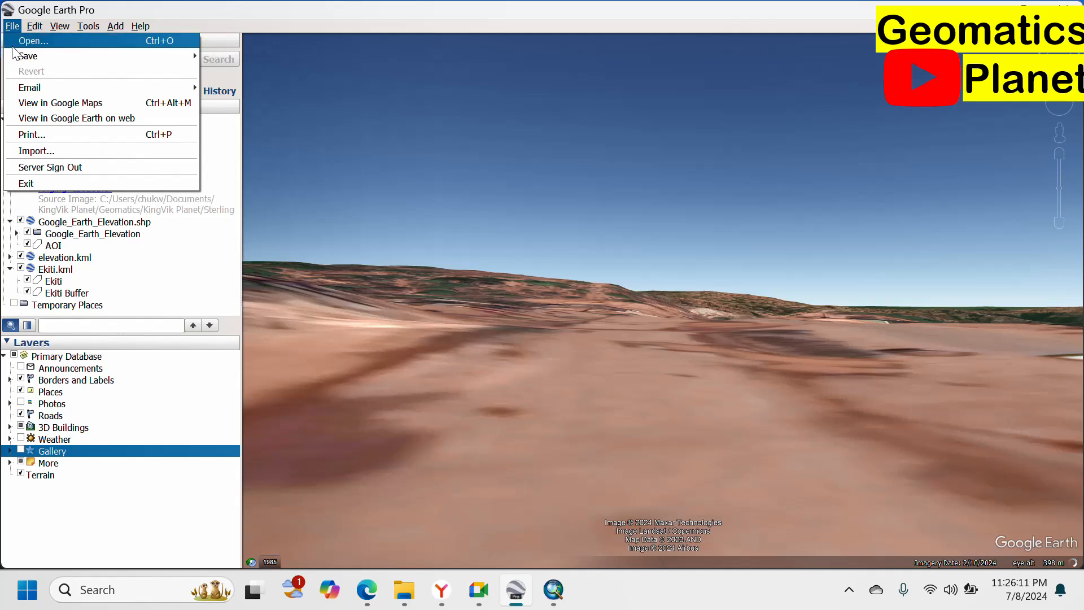
mouse_move(22, 57)
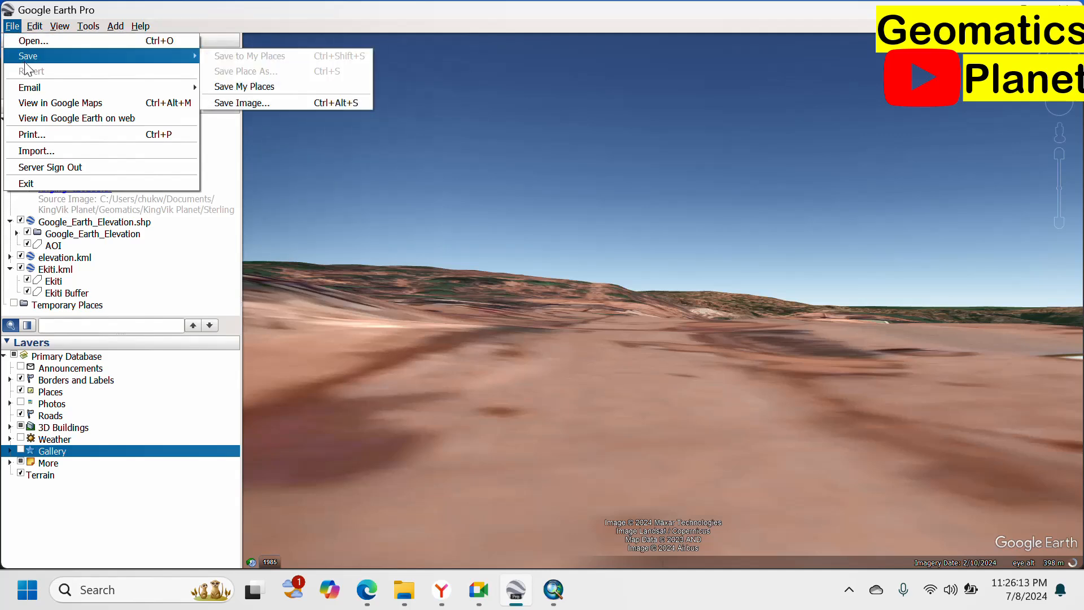
mouse_move(25, 92)
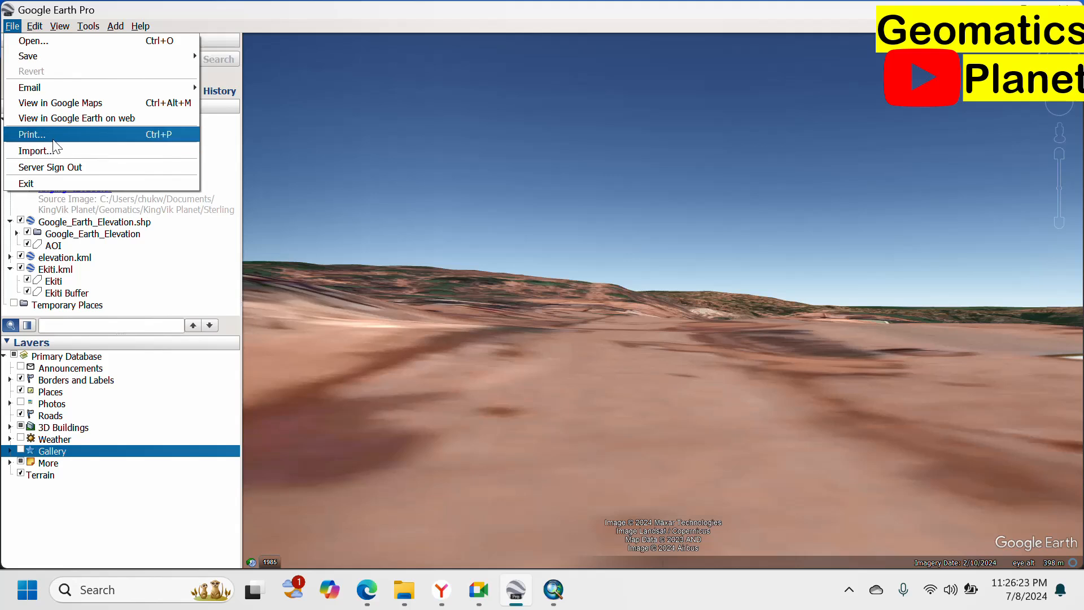
click(622, 244)
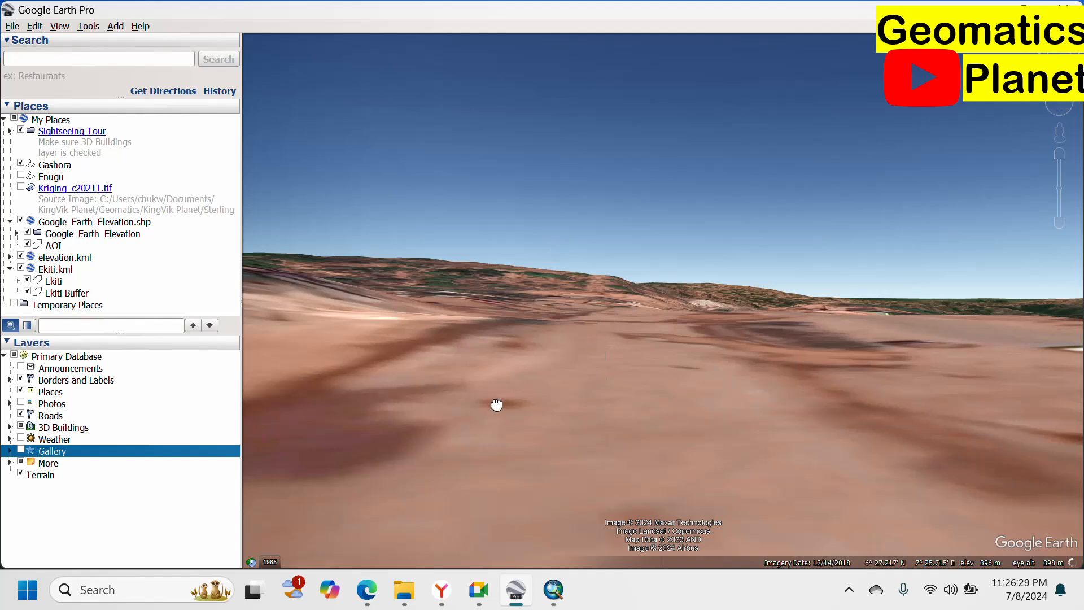
Reset to a straight-down view and open the printable map layout.
key(r)
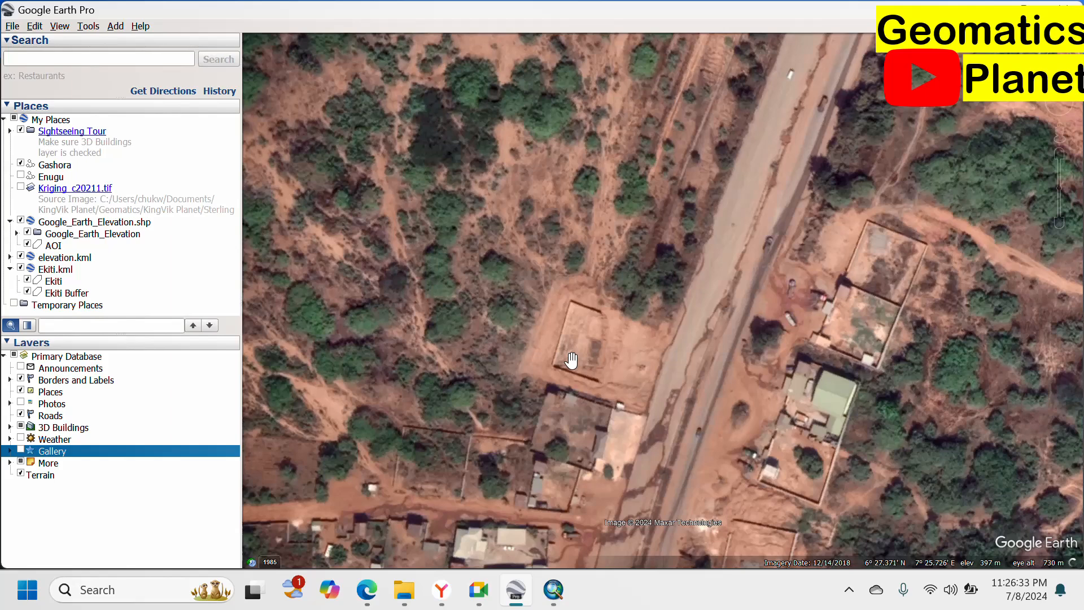
click(57, 26)
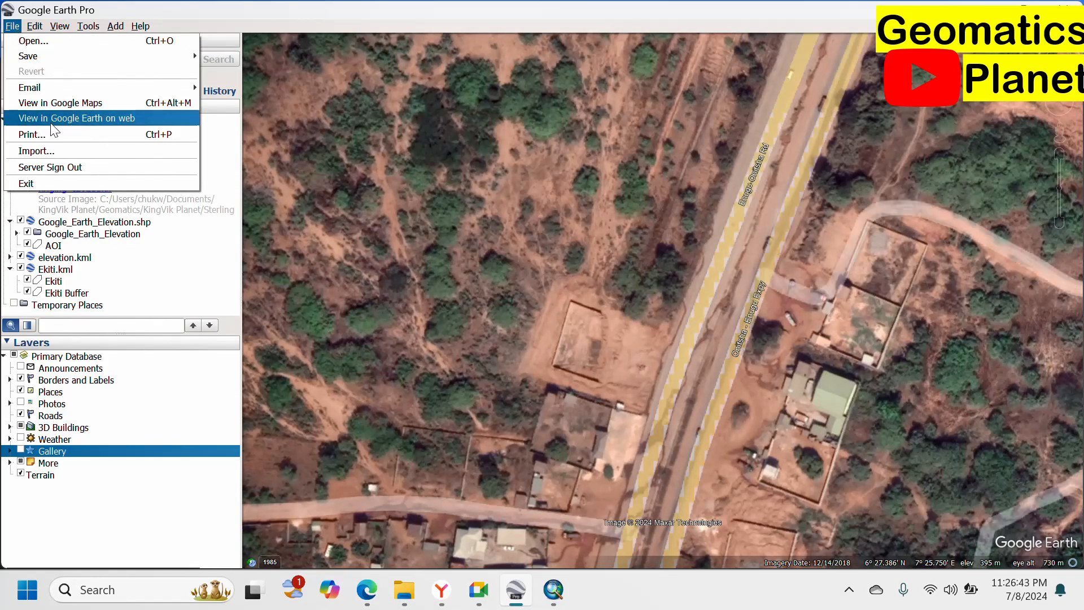
click(58, 135)
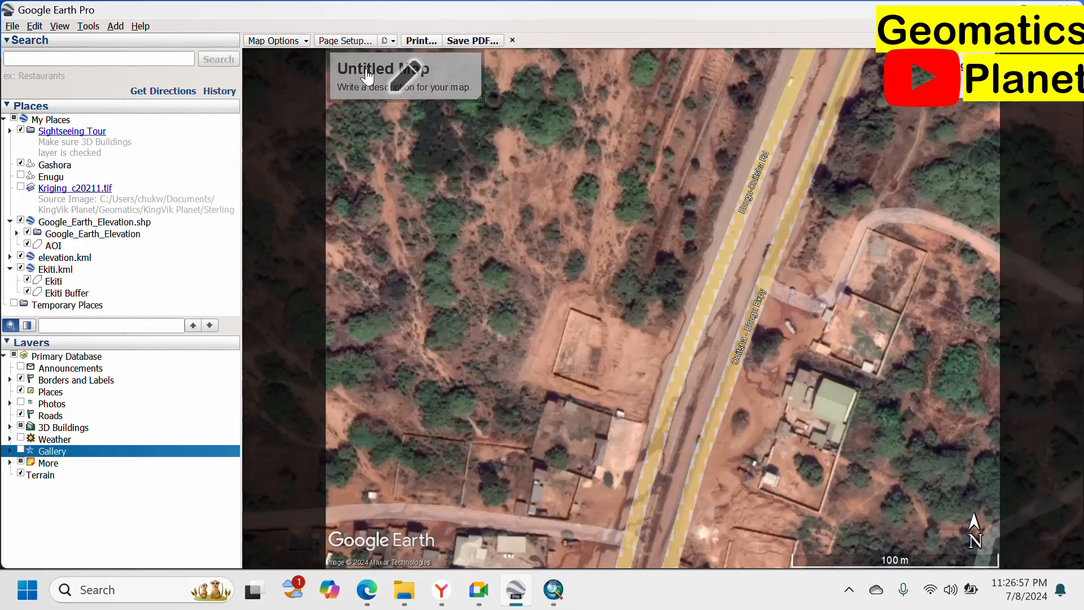
click(390, 73)
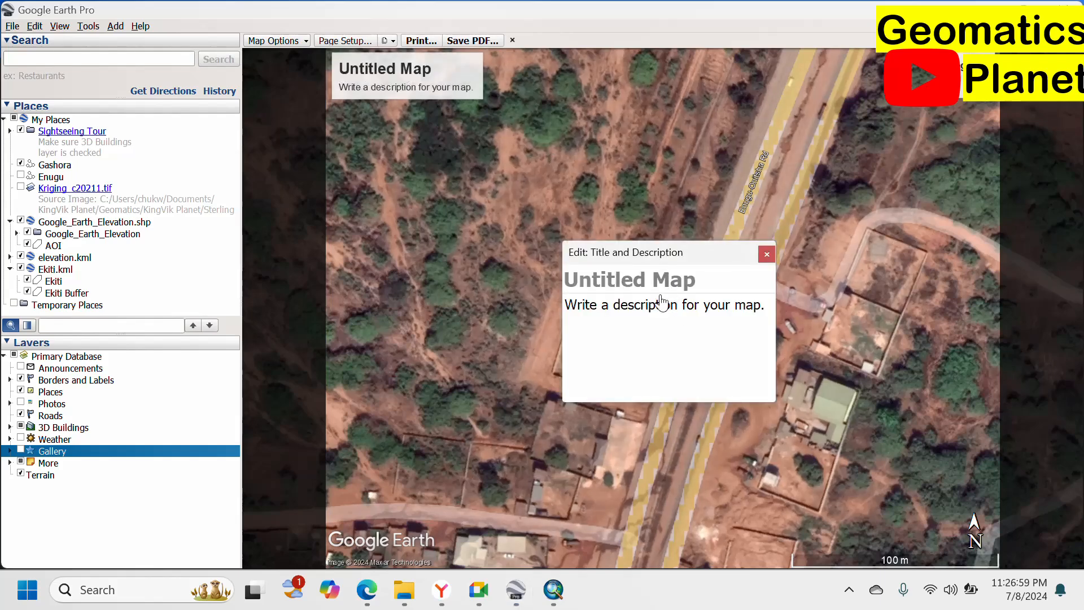
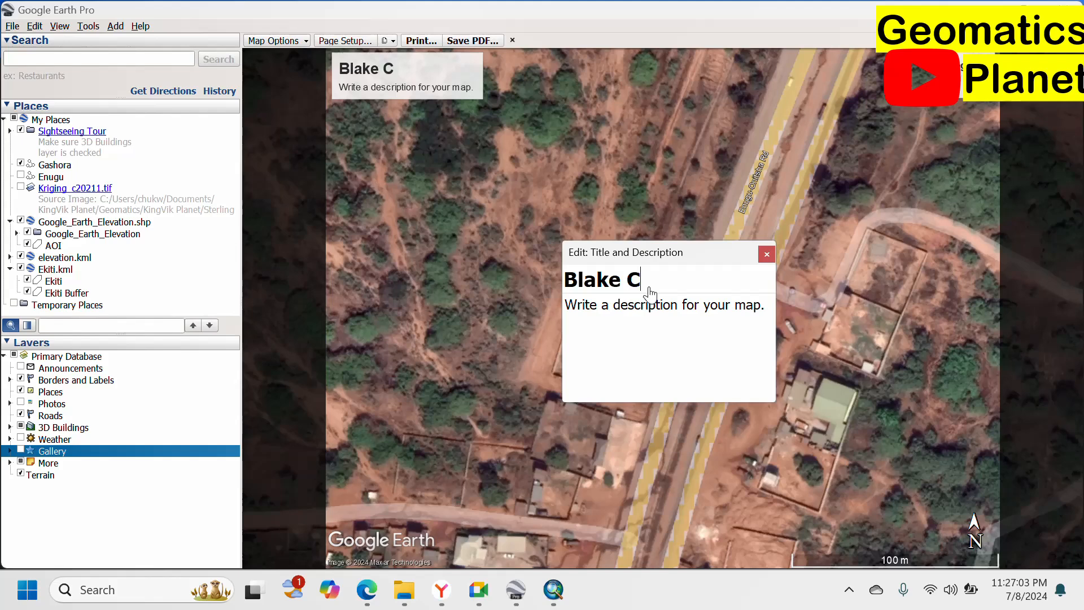
click(649, 338)
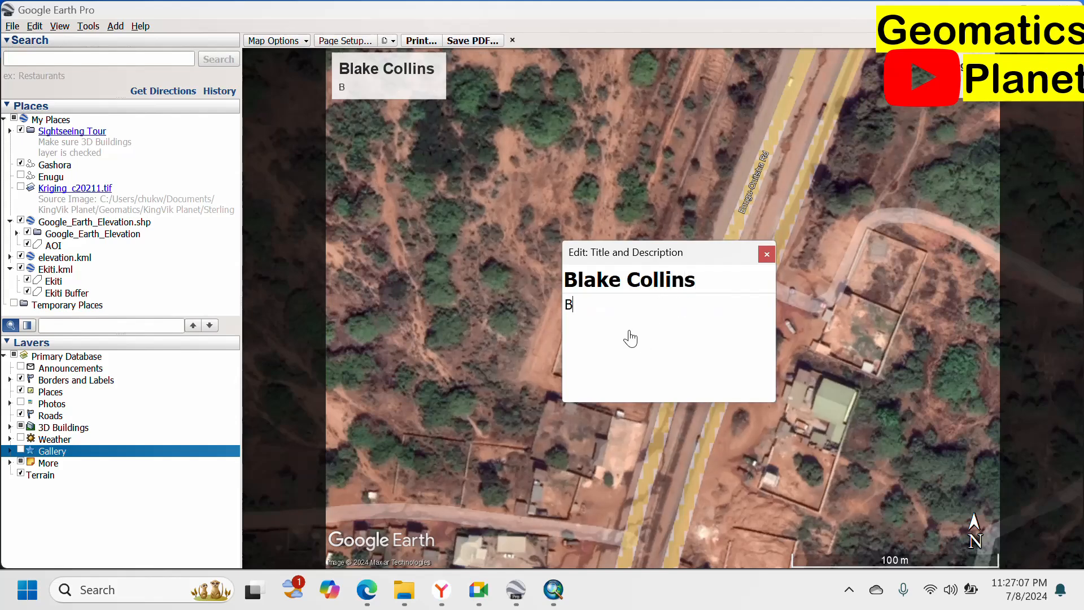
text(lake is bla)
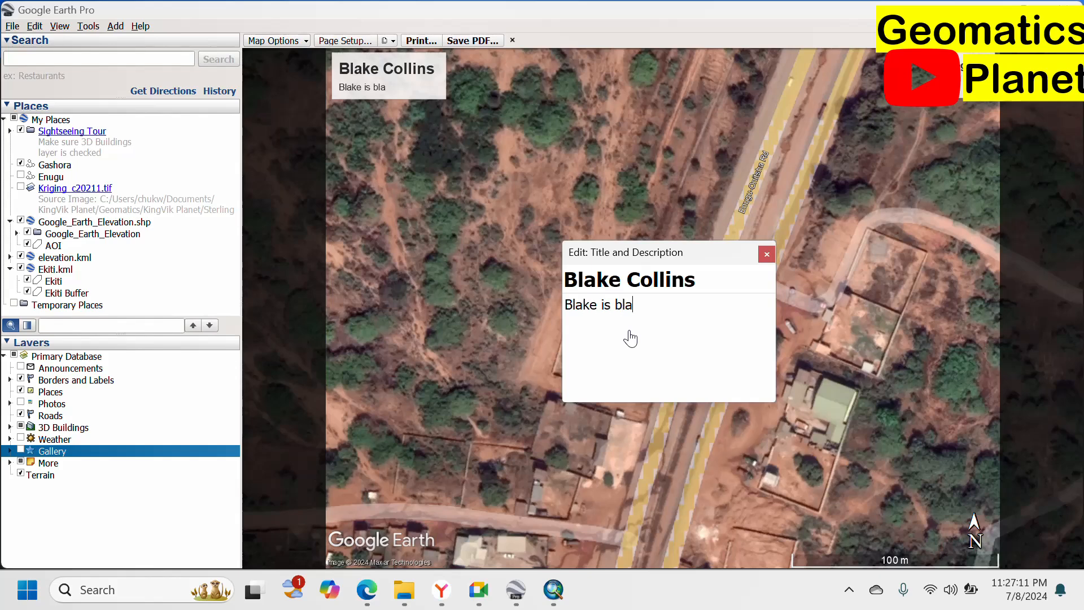
text(ck and while)
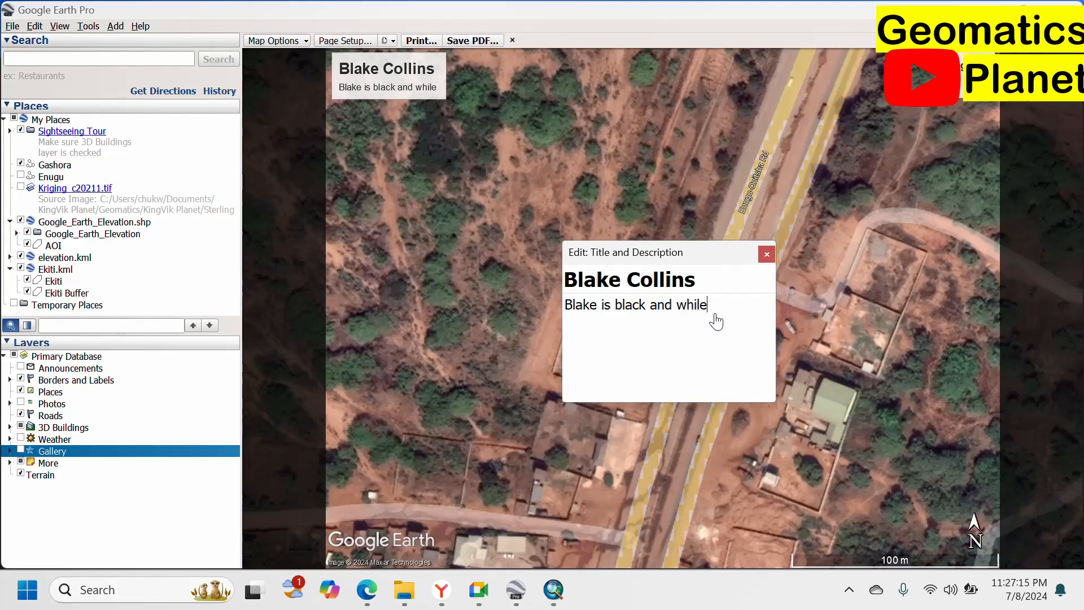
key(BackSpace)
key(BackSpace)
text(te)
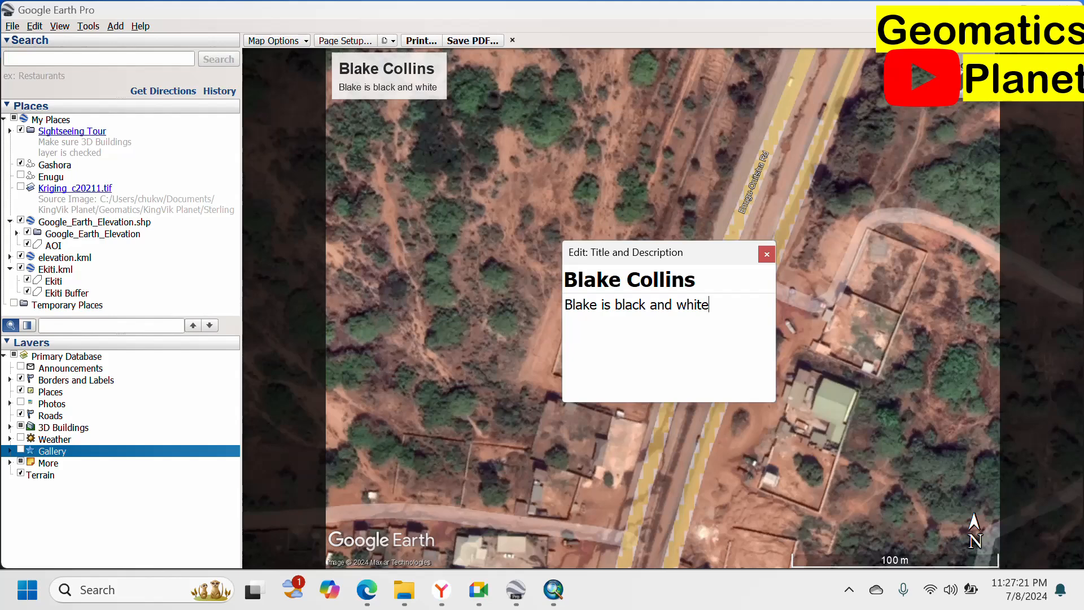
Refresh the map legend entries from the current view, then close the legend editor.
click(958, 88)
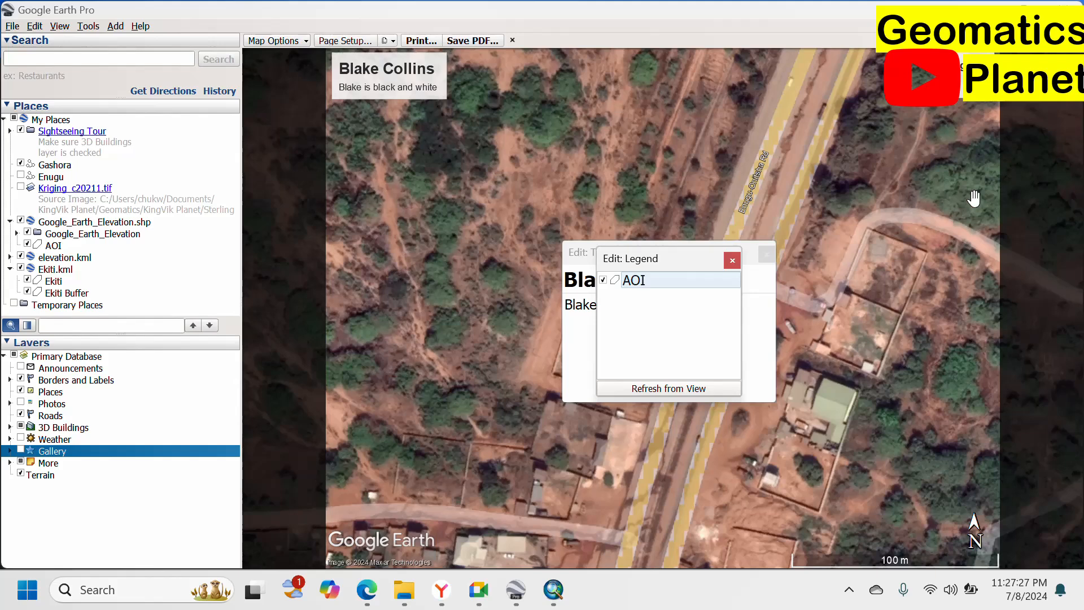
click(670, 391)
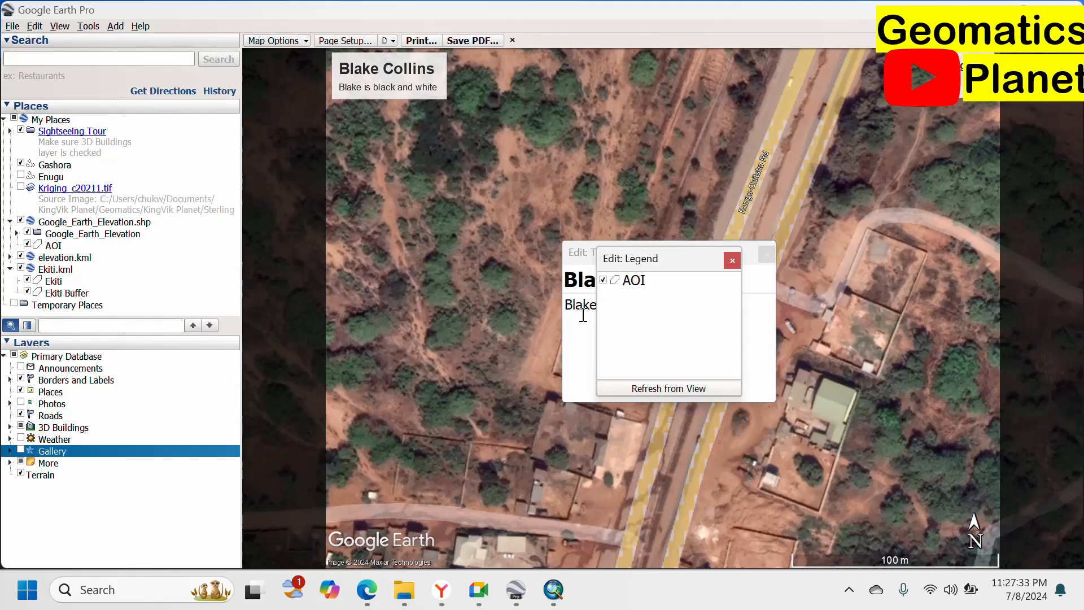
drag(667, 262, 901, 71)
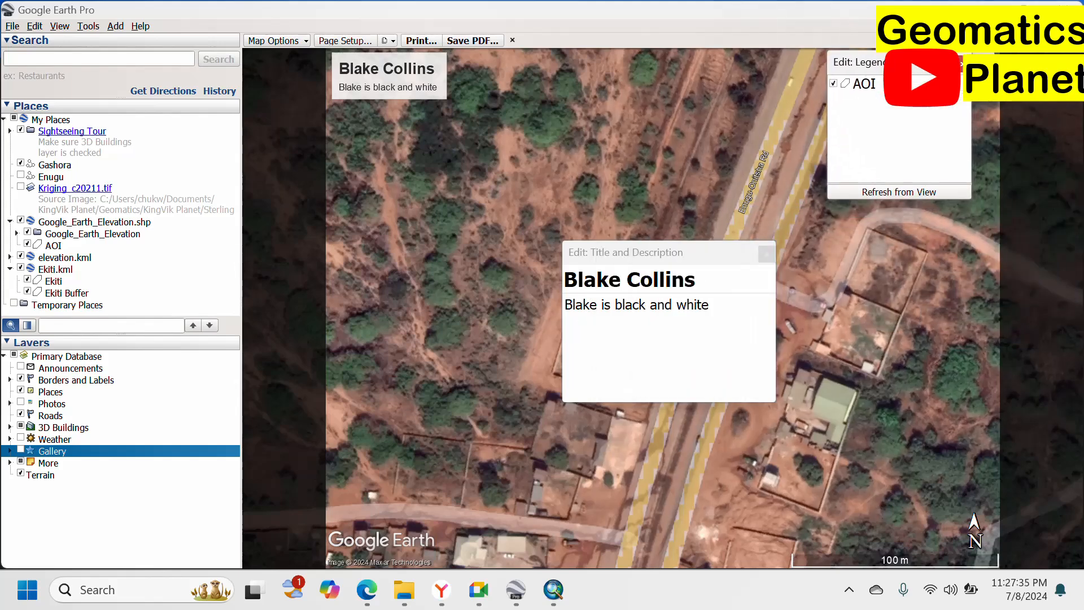
click(960, 60)
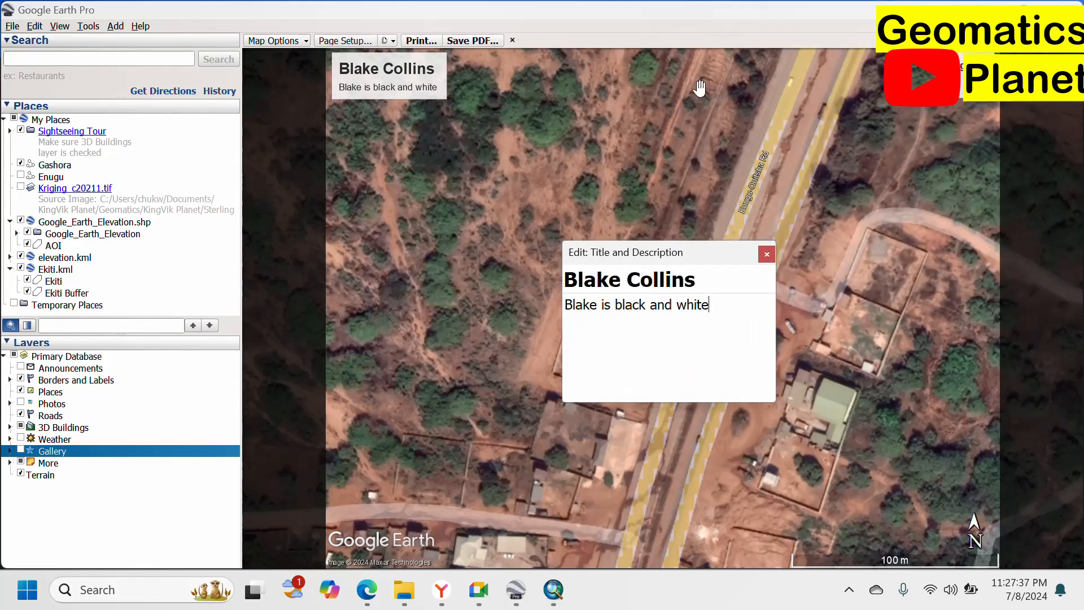
Turn off title, legend, scale and compass, add an HTML area, and keep full-colour styling.
click(305, 42)
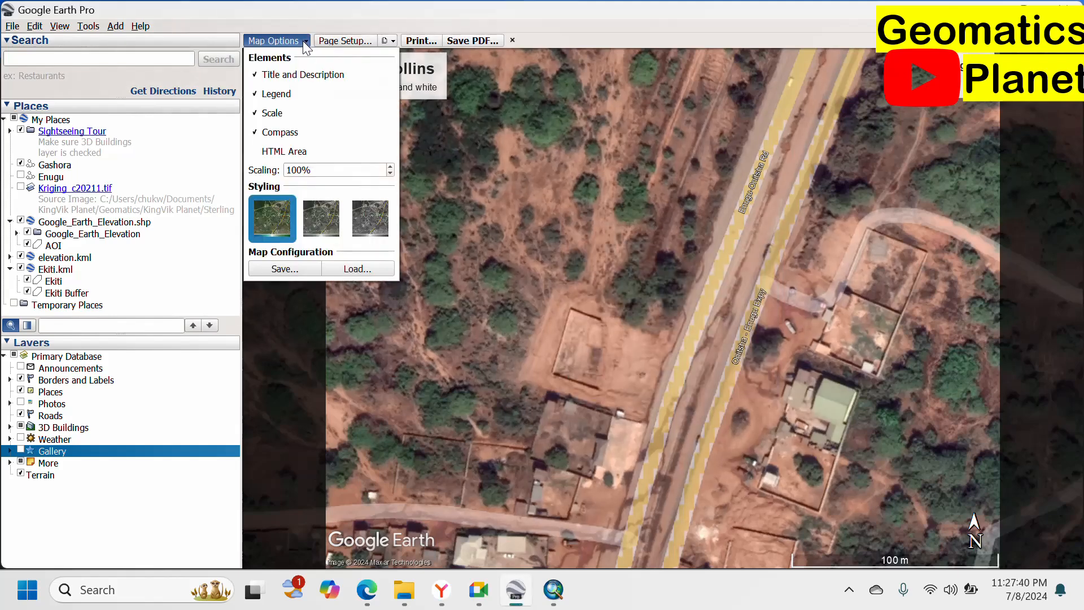
click(261, 75)
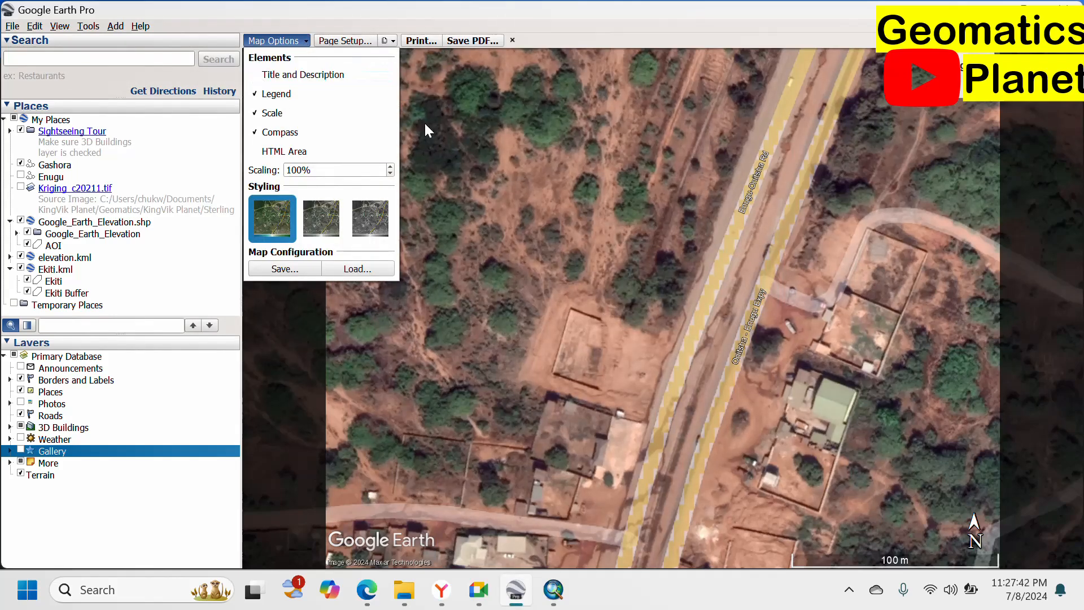
click(255, 95)
click(255, 113)
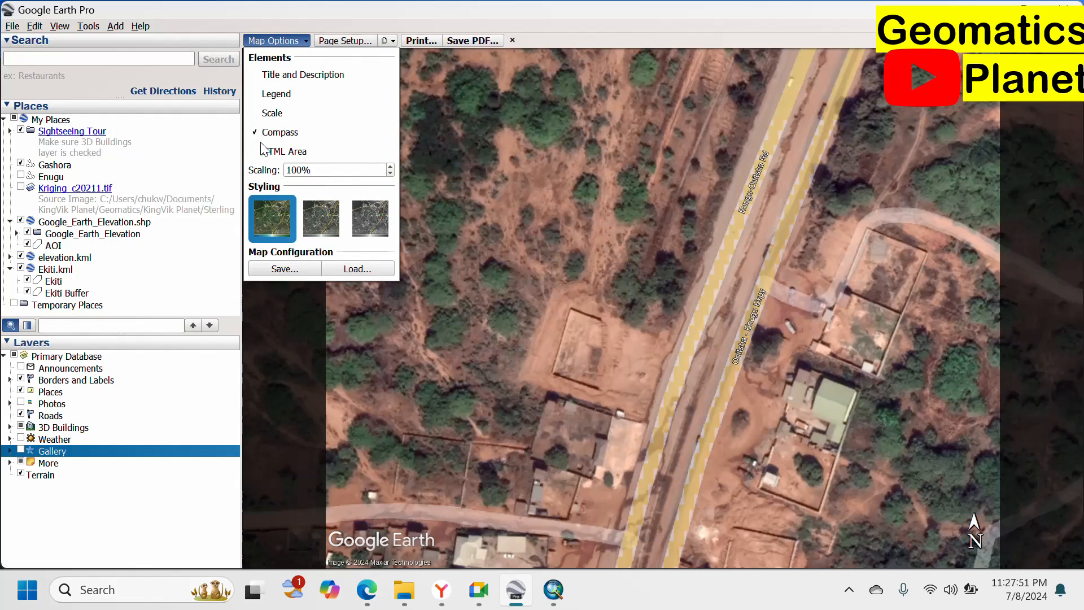
click(257, 133)
click(254, 152)
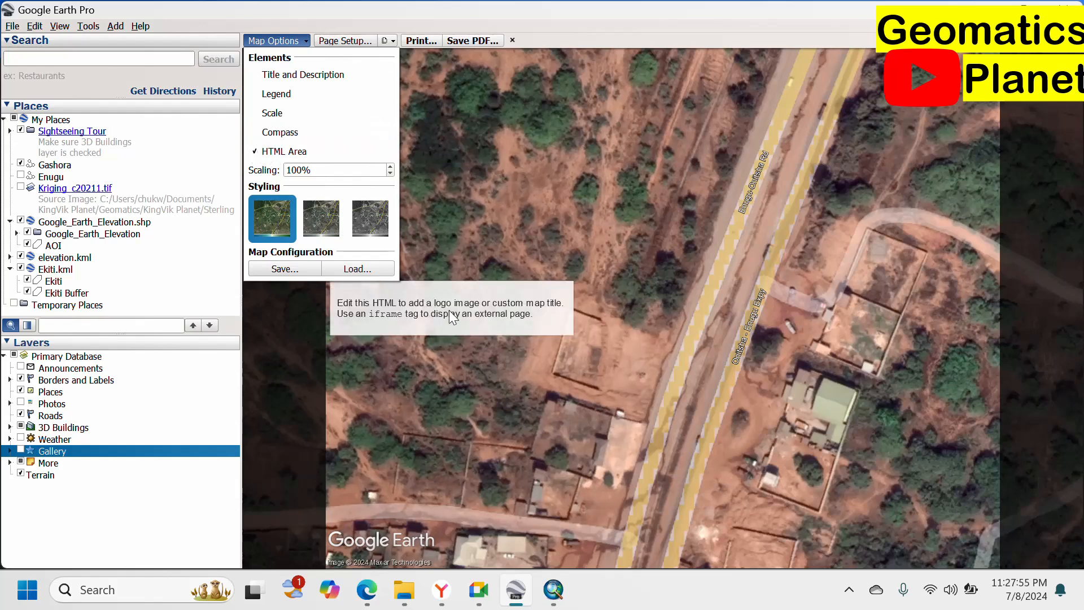
click(330, 221)
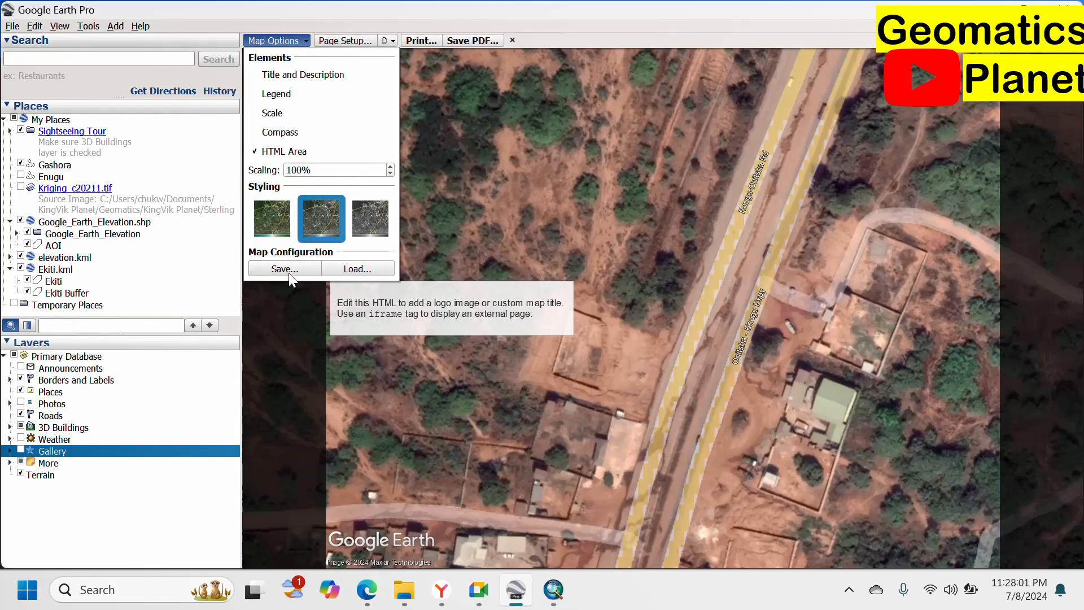
click(272, 219)
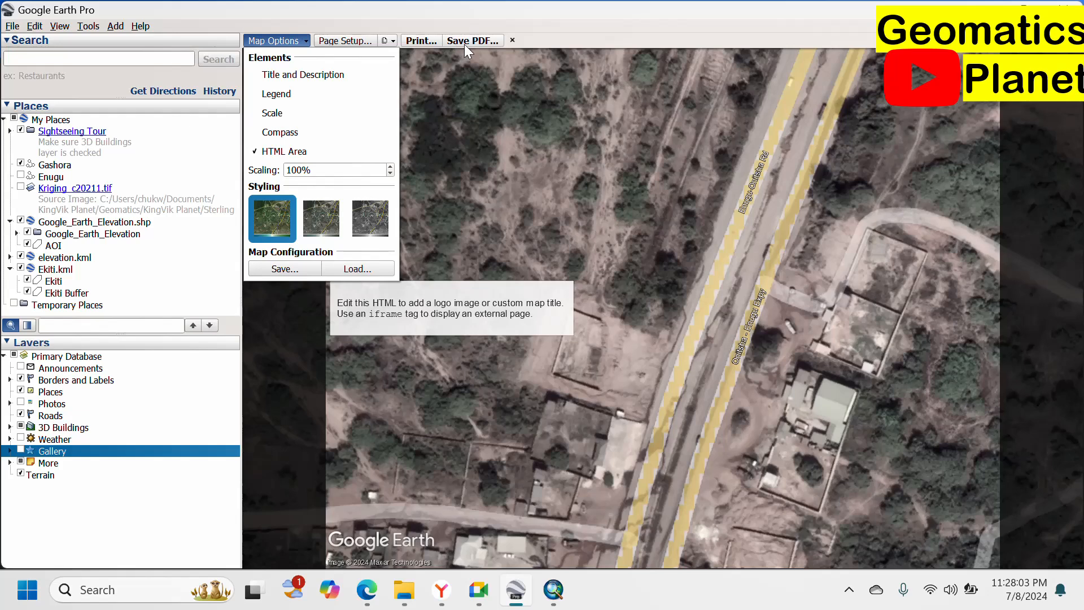
click(451, 116)
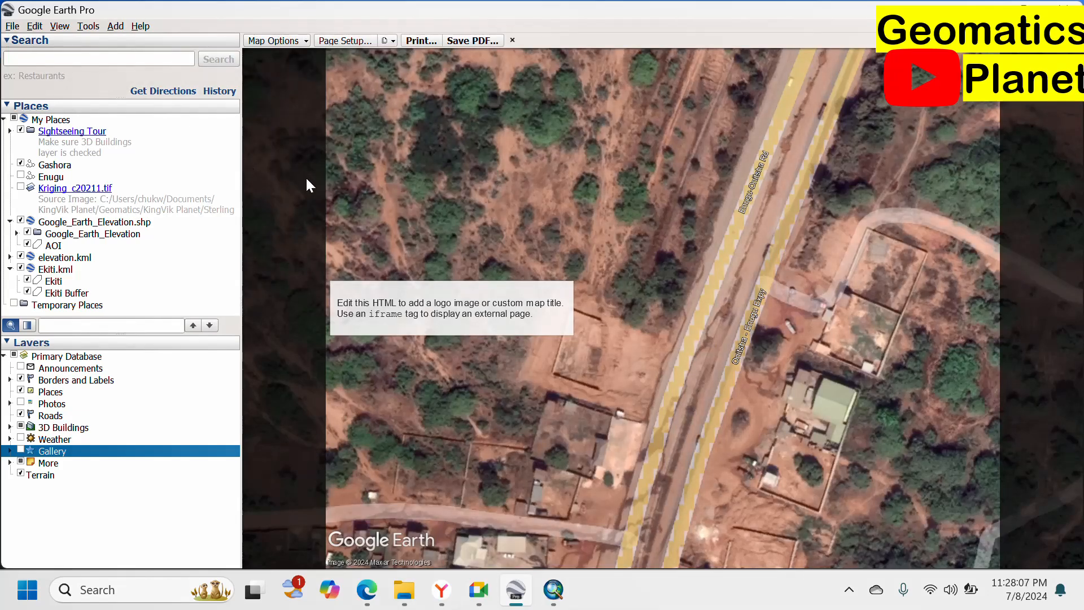
Close the print layout and go back to the main map, with File > Import at hand.
click(513, 40)
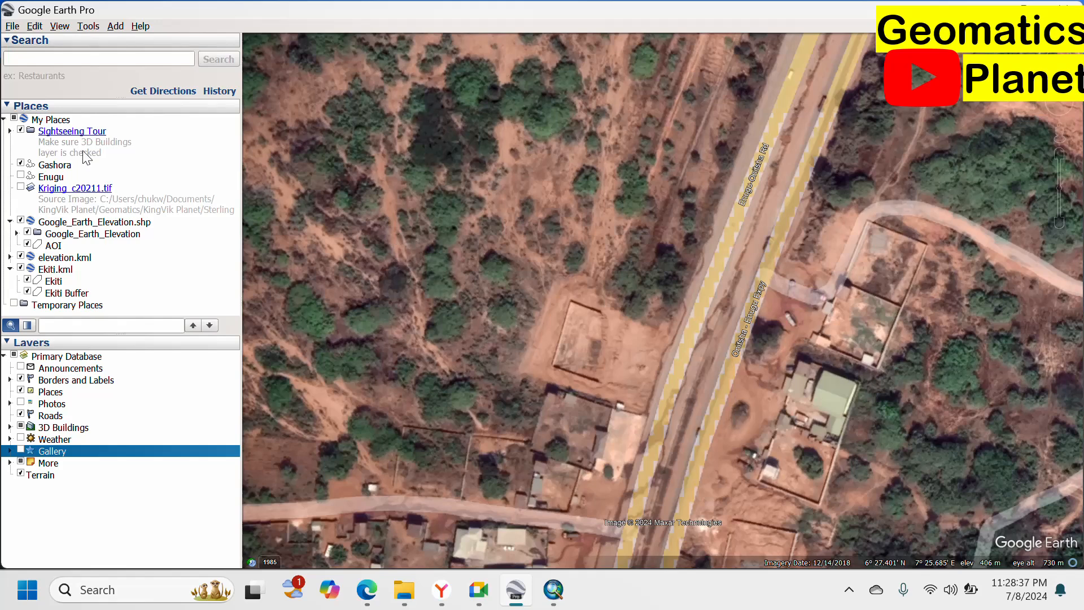
click(13, 26)
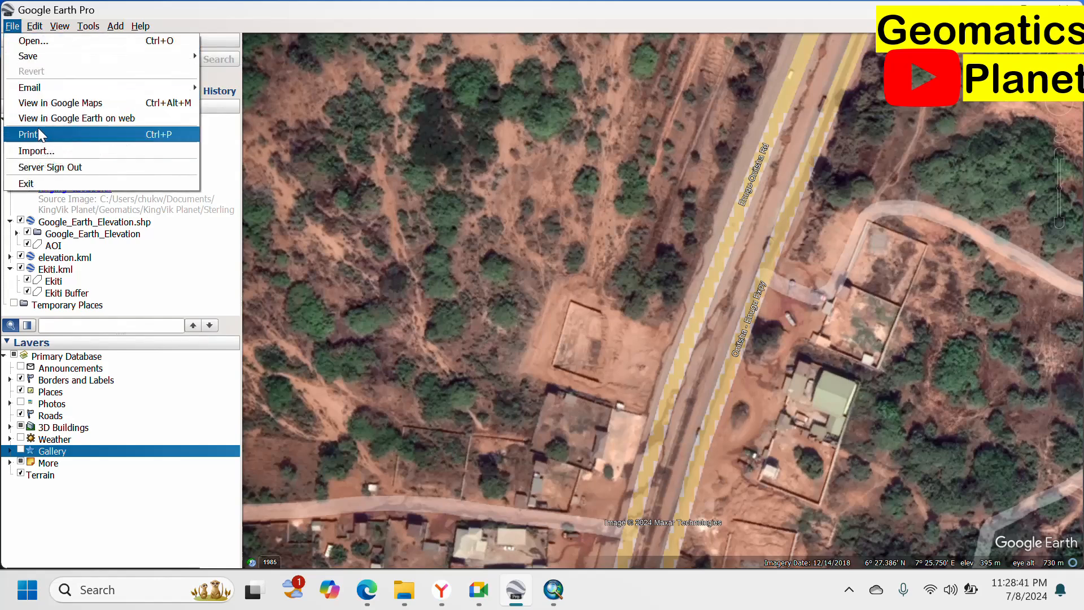
mouse_move(88, 63)
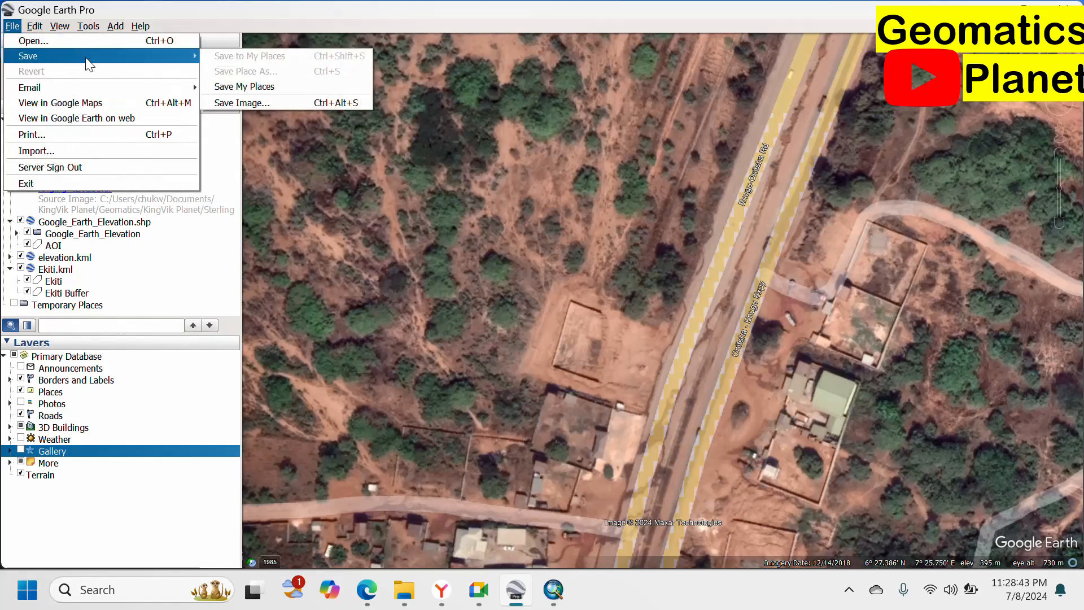
click(87, 151)
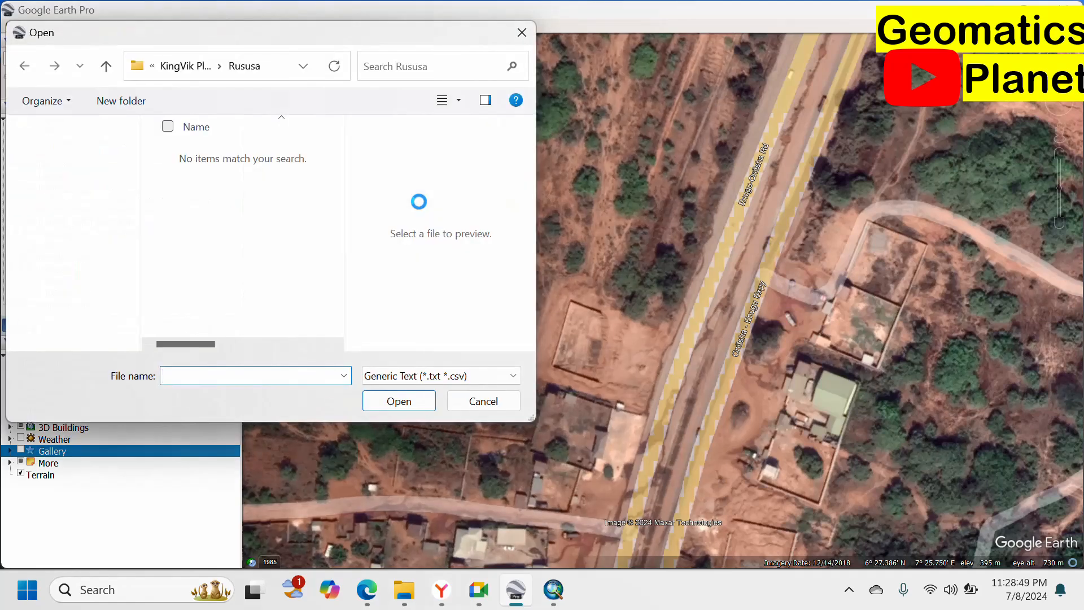
click(413, 382)
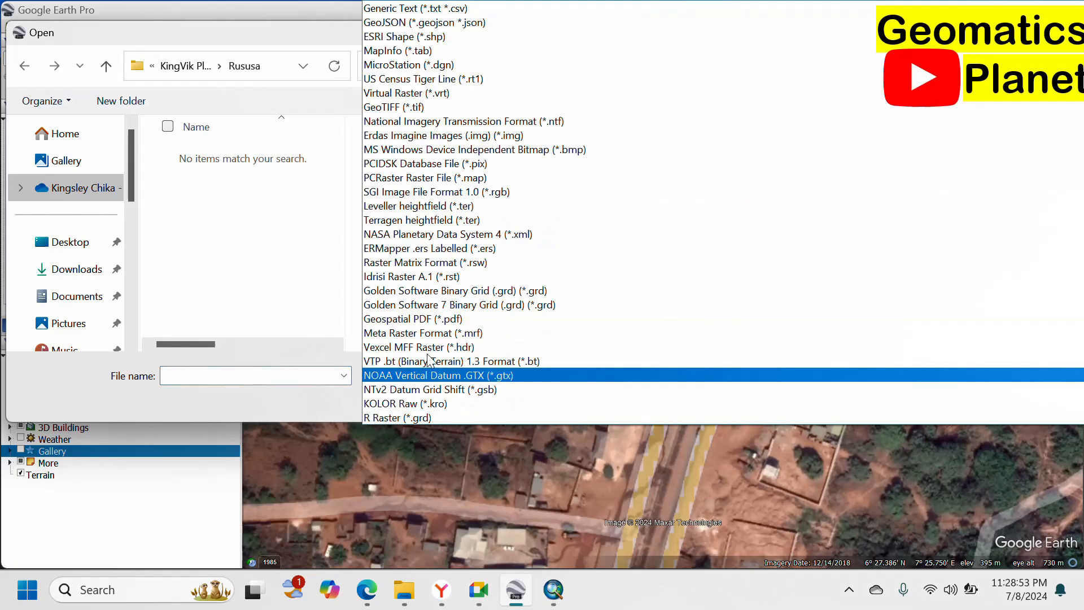
scroll(463, 122, down, 1)
scroll(463, 121, down, 1)
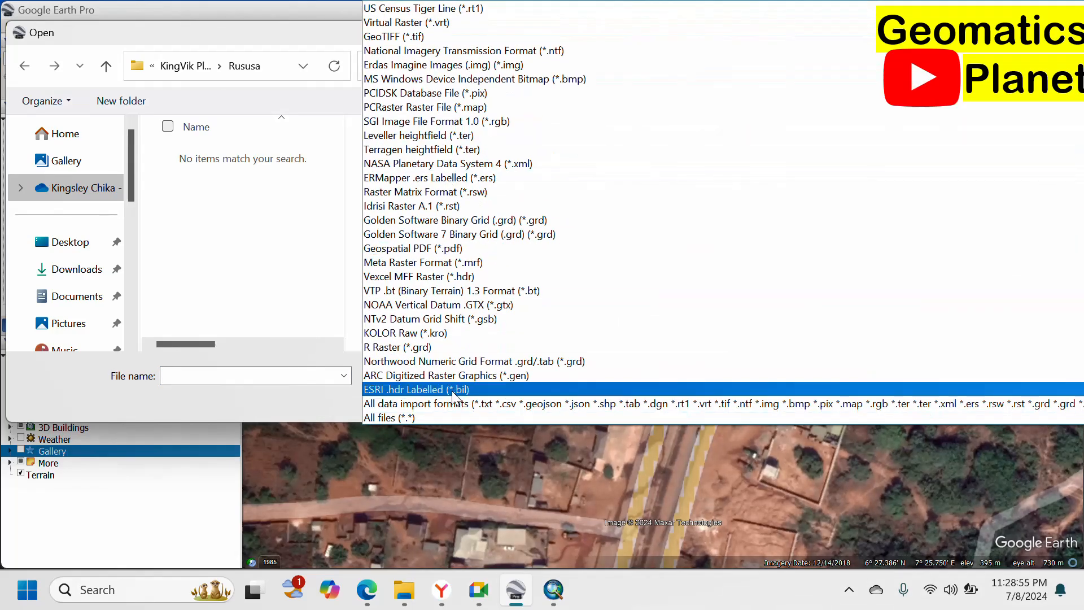
scroll(475, 81, up, 1)
scroll(471, 74, up, 1)
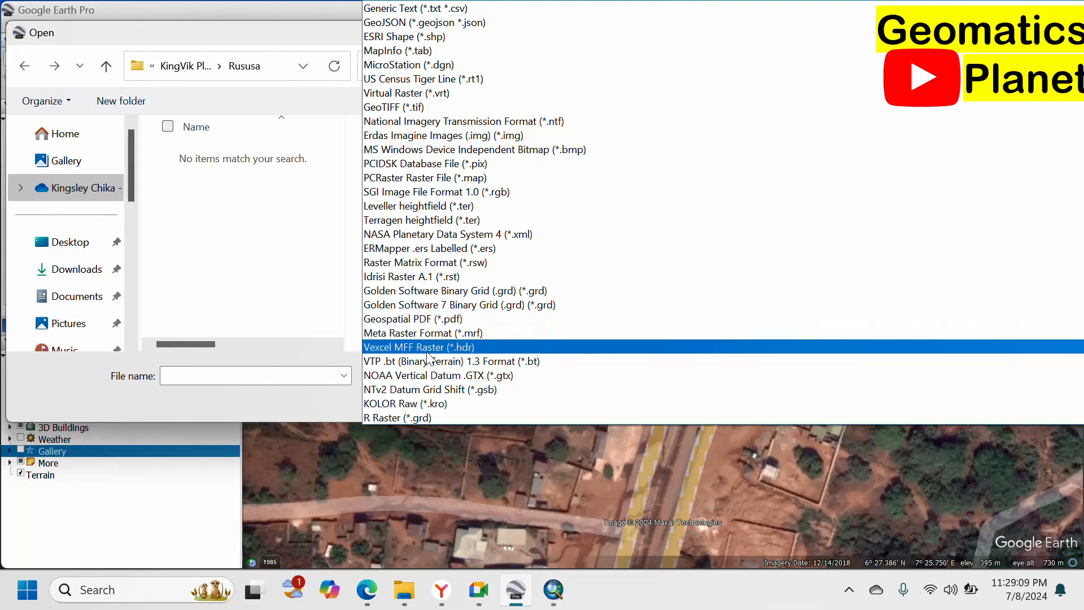
scroll(421, 351, down, 2)
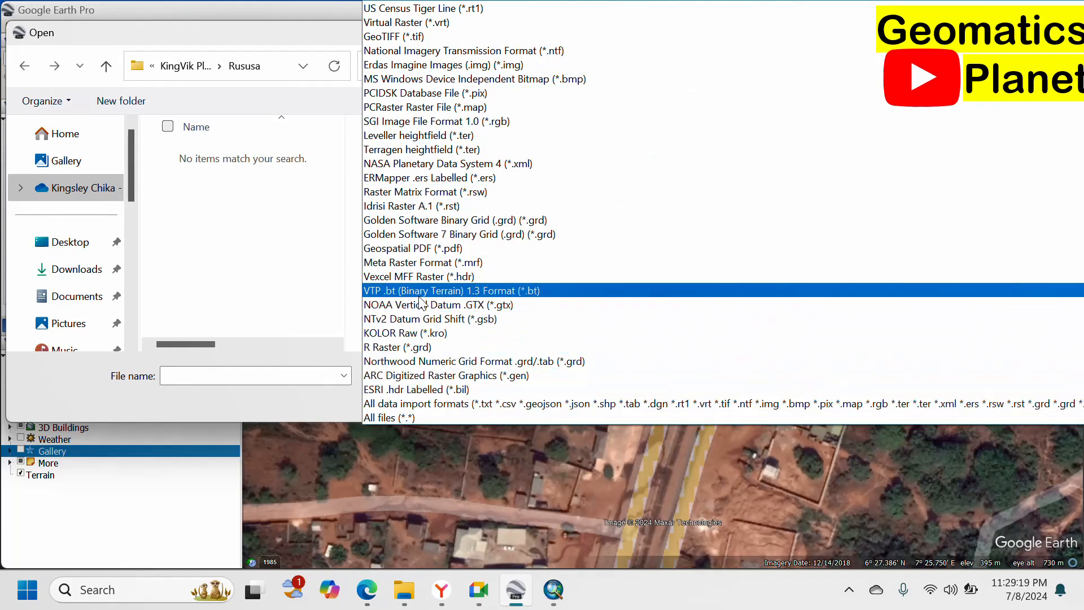
click(261, 238)
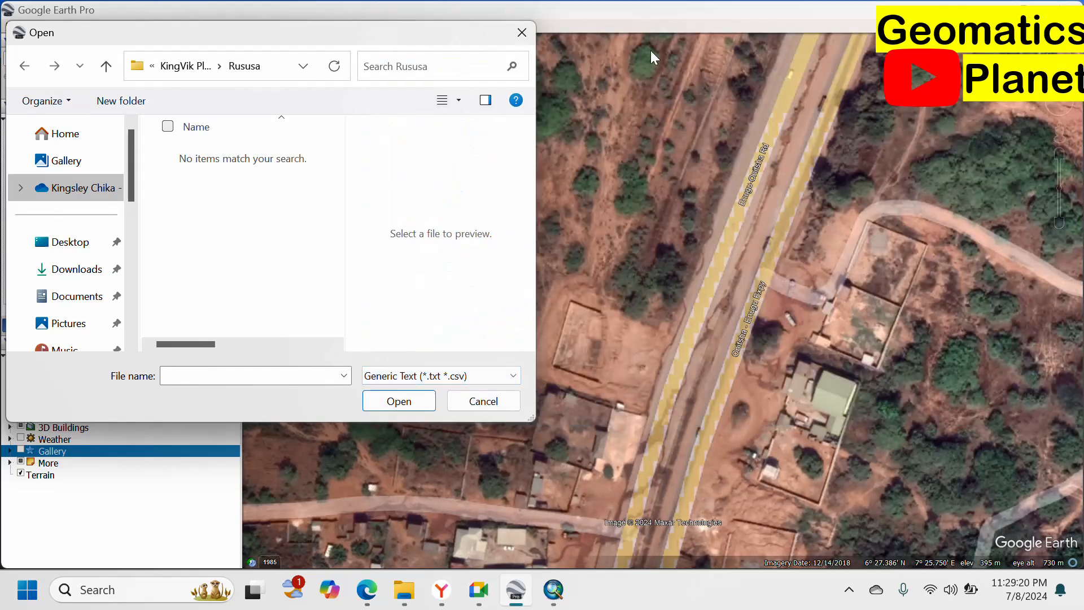
Close the old import dialog, restore the maximised window, and start a new import.
click(522, 33)
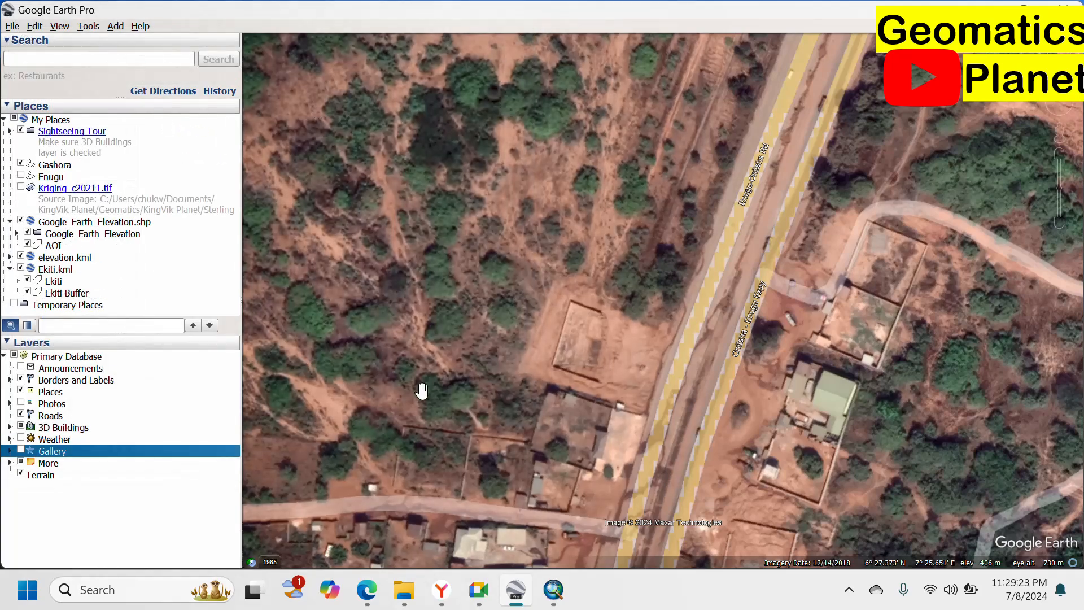
double_click(7, 18)
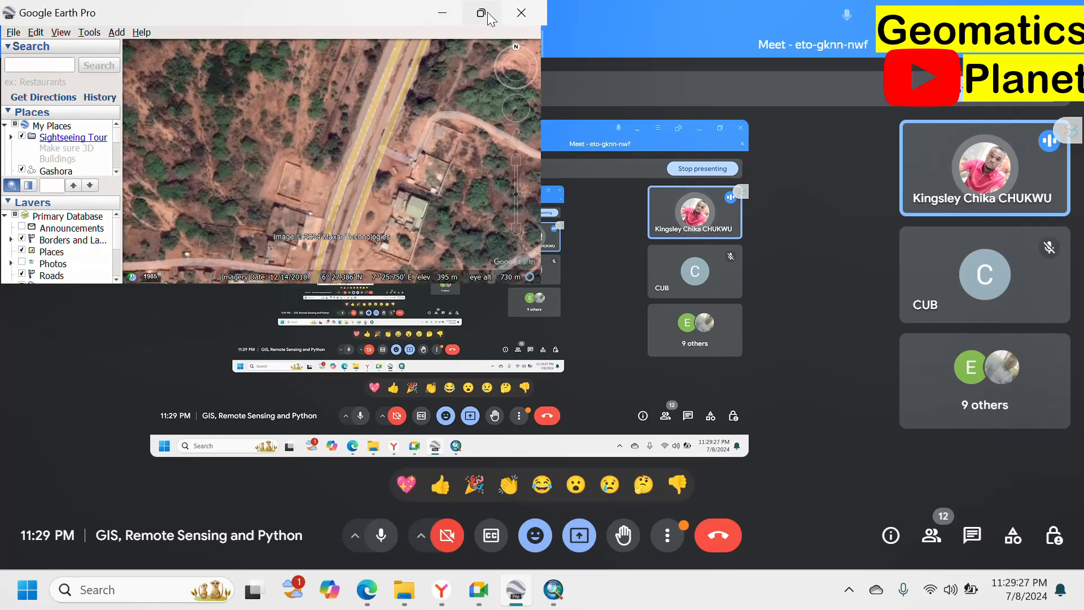
click(483, 14)
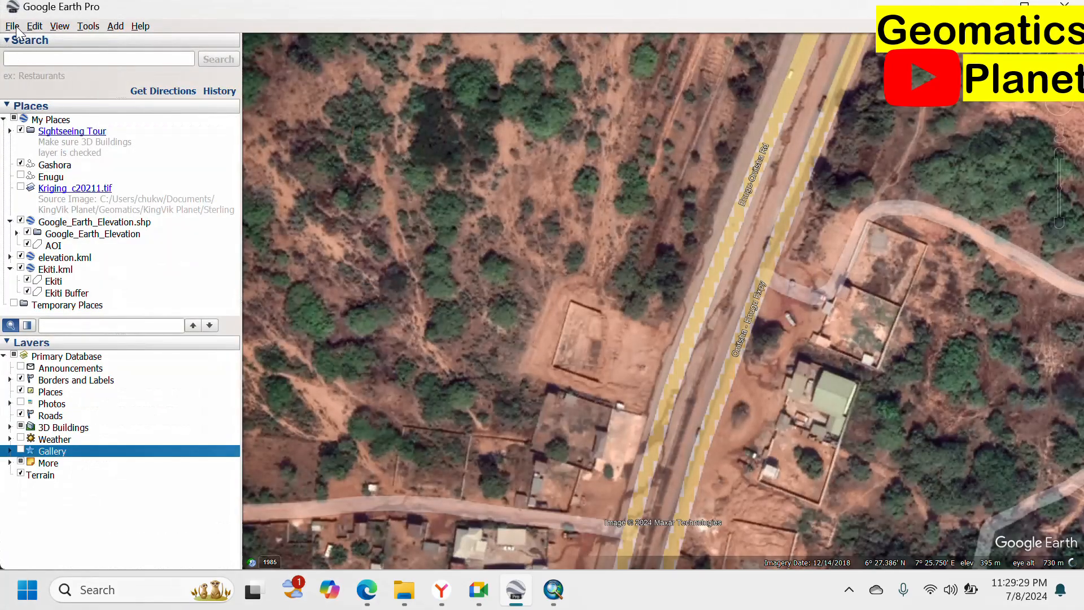
click(14, 27)
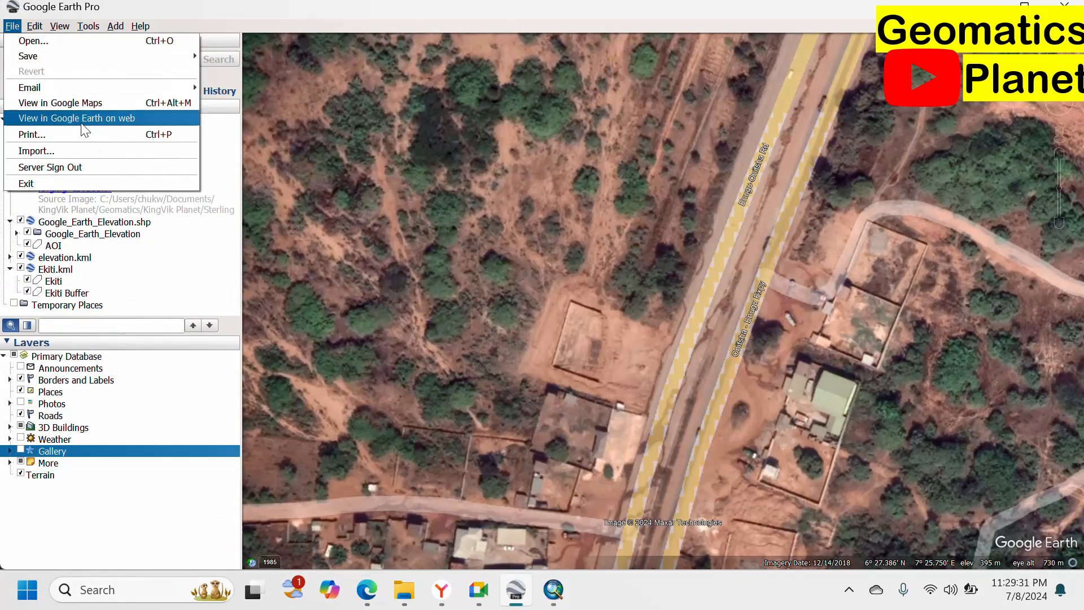
click(114, 149)
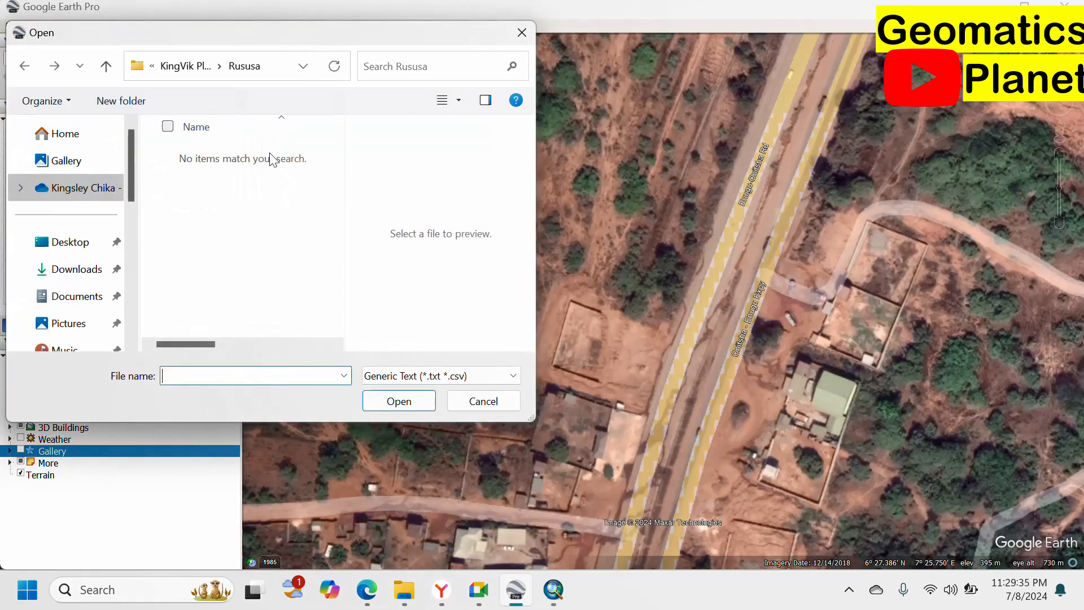
Browse to Documents > KingVik Planet > Geomatics > GISData > GIS IBB > NGA_adm.
click(178, 68)
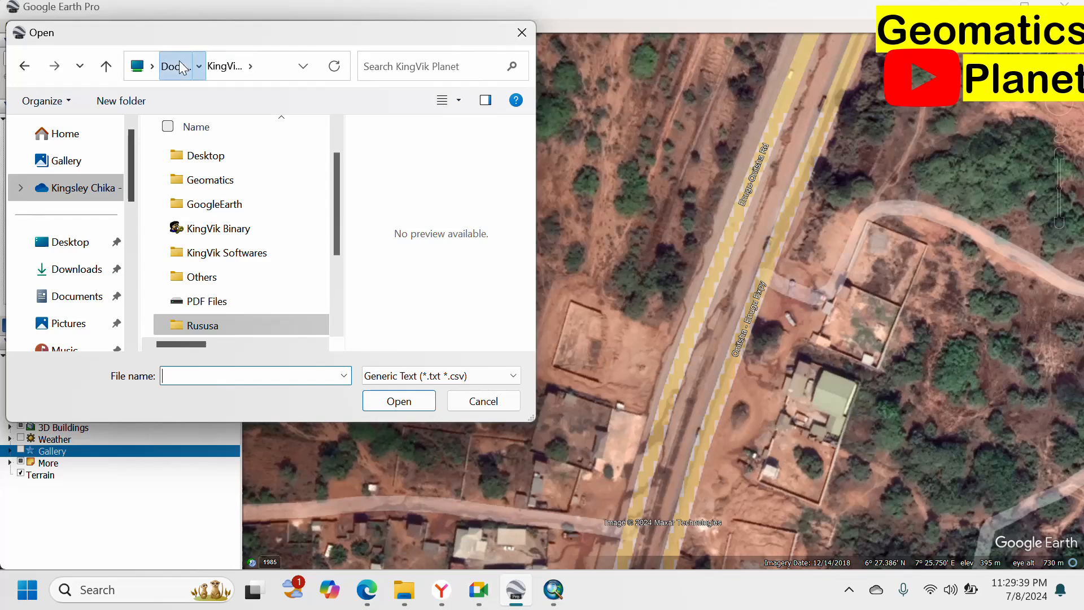
click(179, 68)
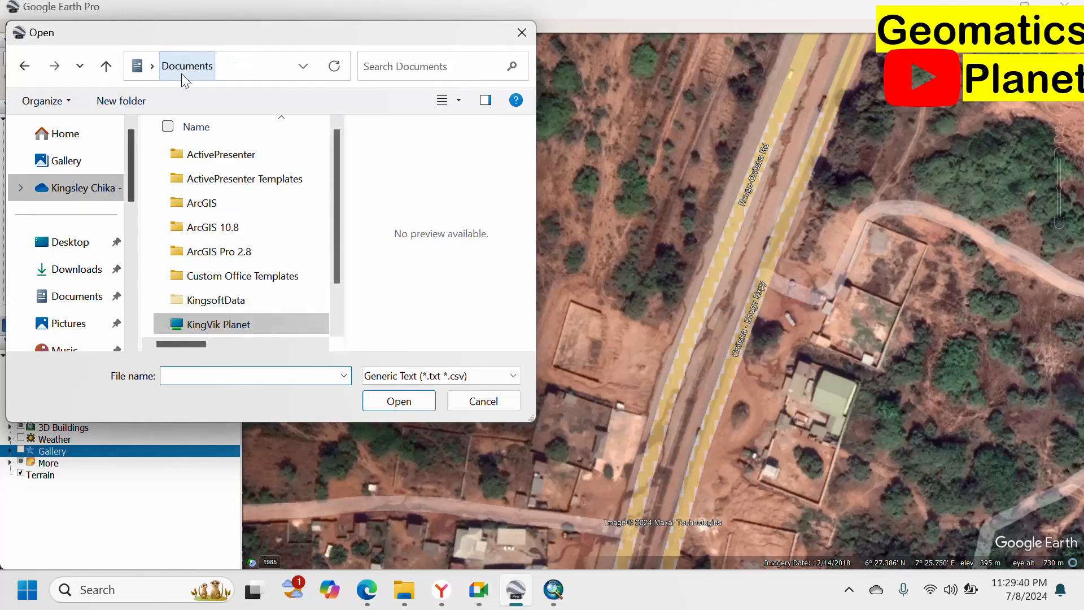
double_click(225, 320)
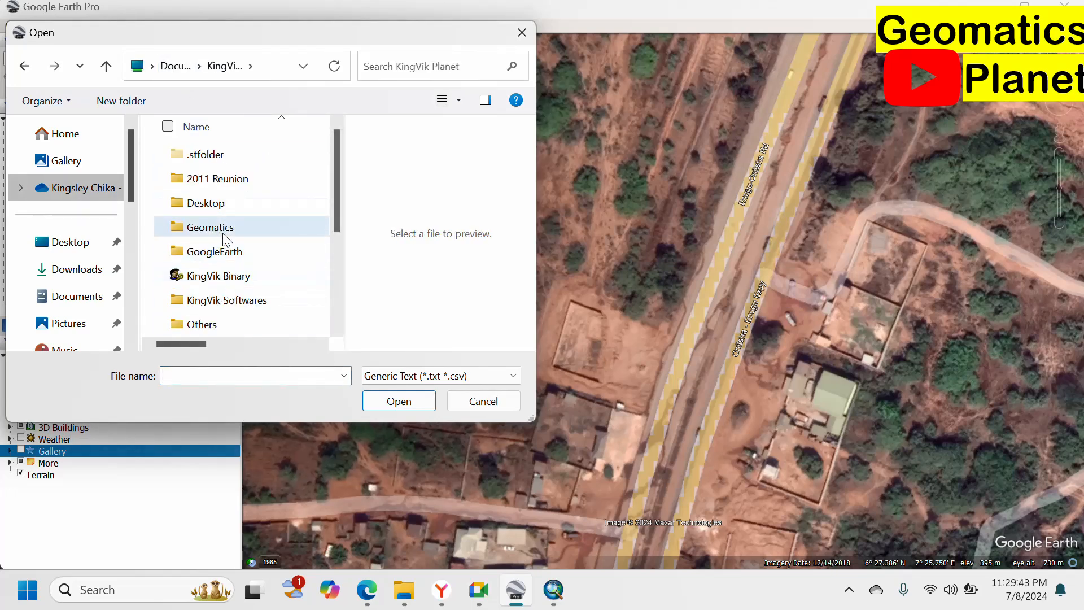
double_click(210, 228)
scroll(226, 281, down, 4)
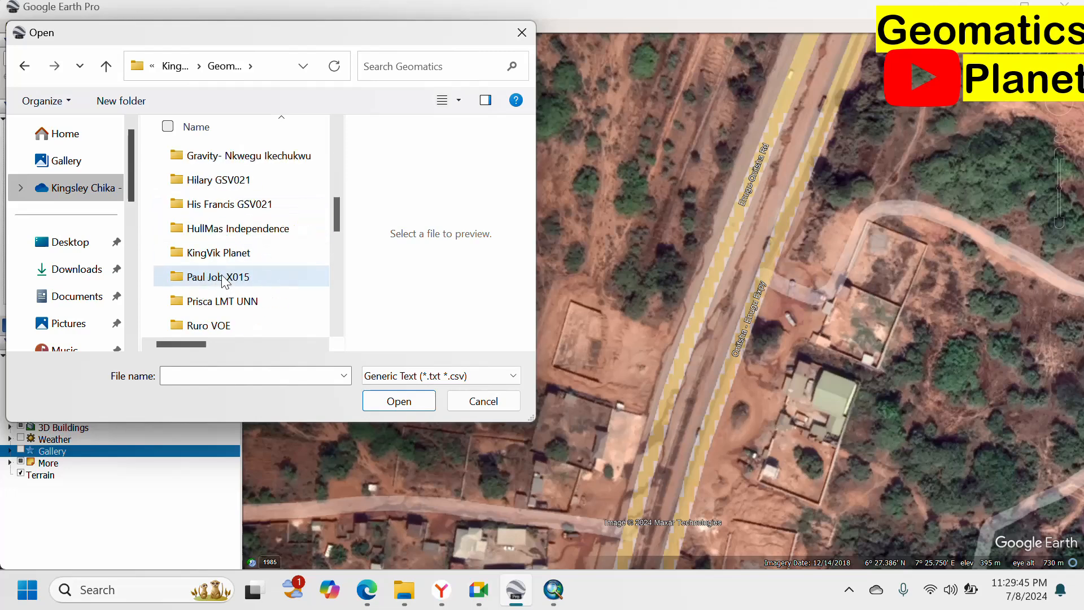
scroll(243, 254, up, 2)
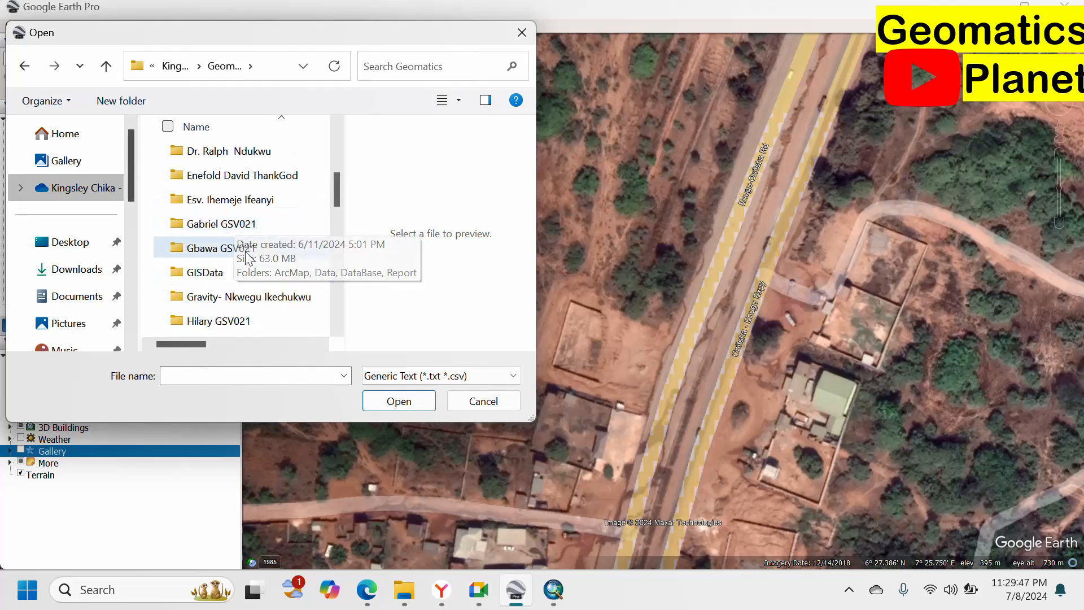
double_click(238, 272)
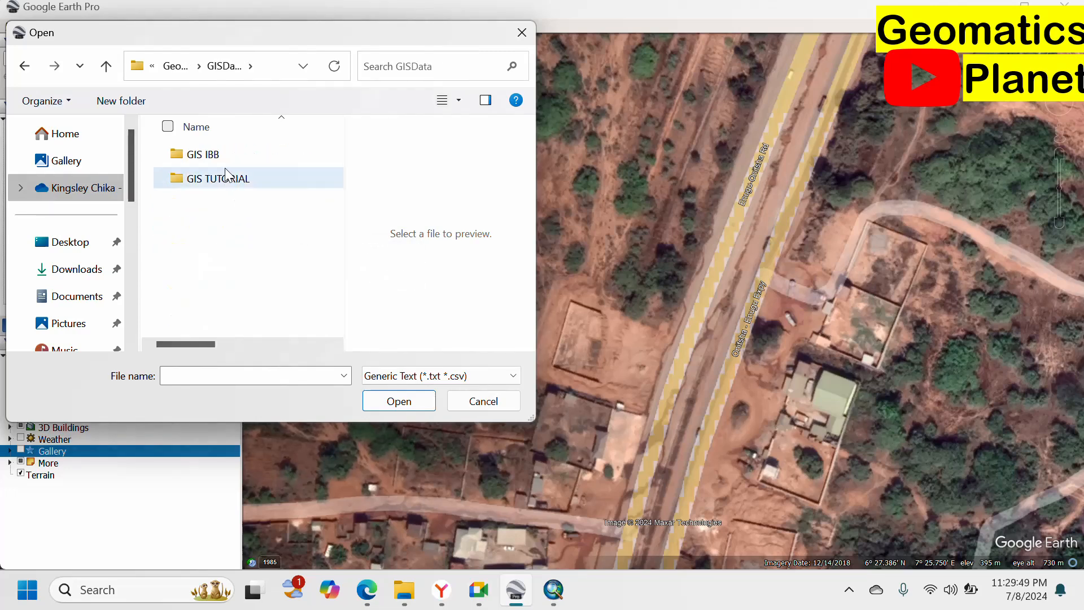
double_click(226, 159)
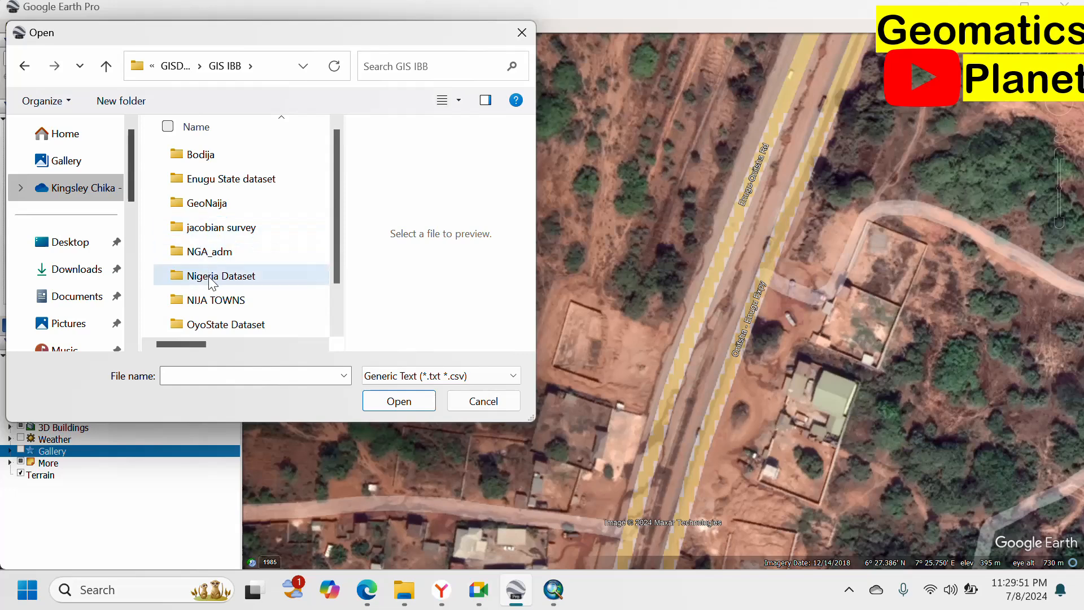
double_click(232, 255)
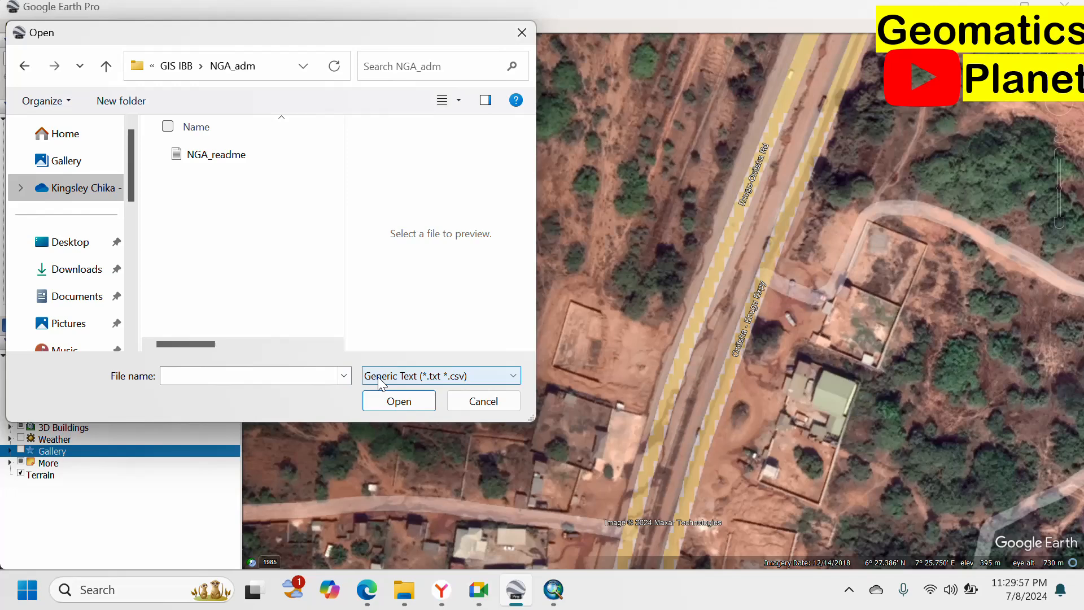
Filter to ESRI Shape files and import NGA_states.shp.
click(435, 381)
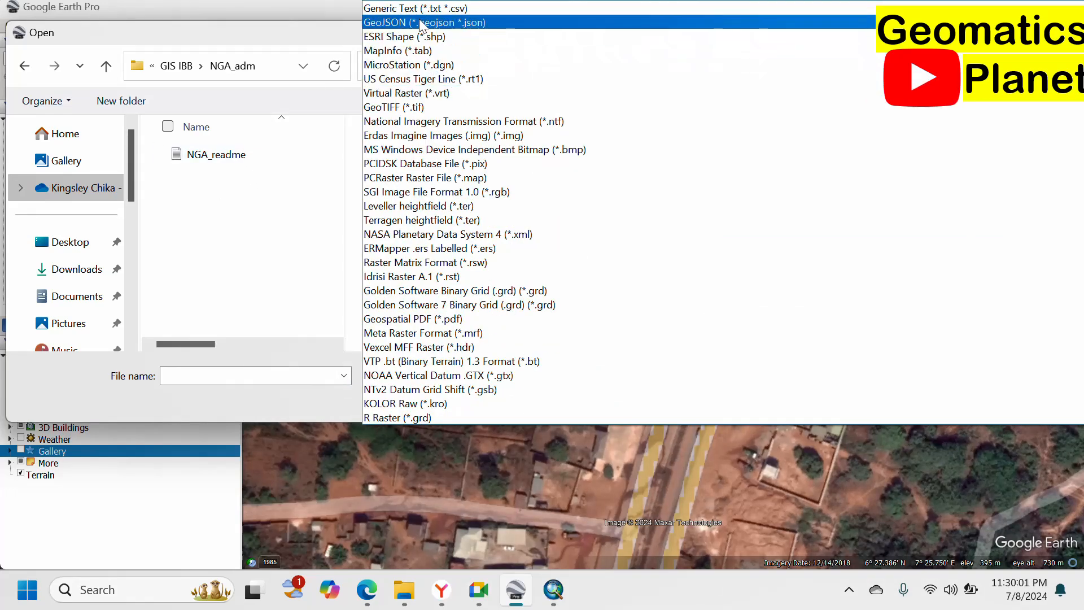
click(406, 36)
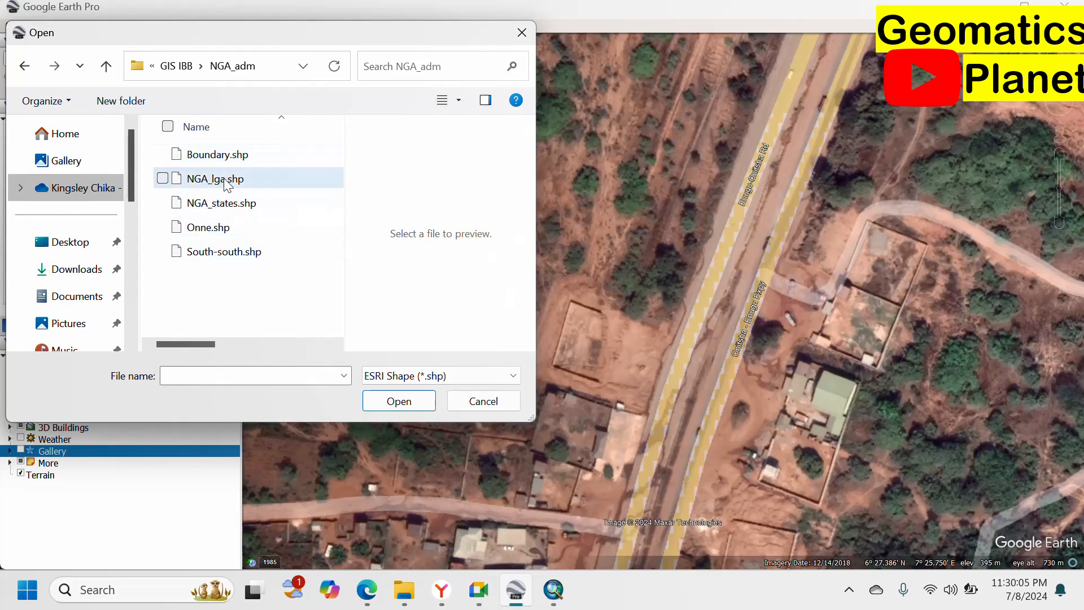
click(238, 207)
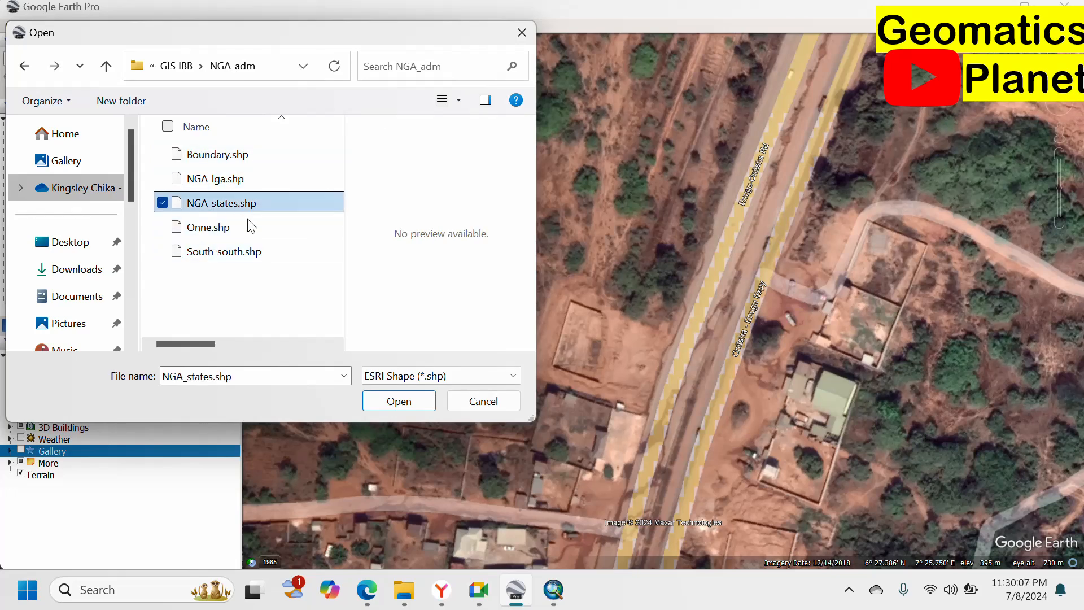
click(408, 399)
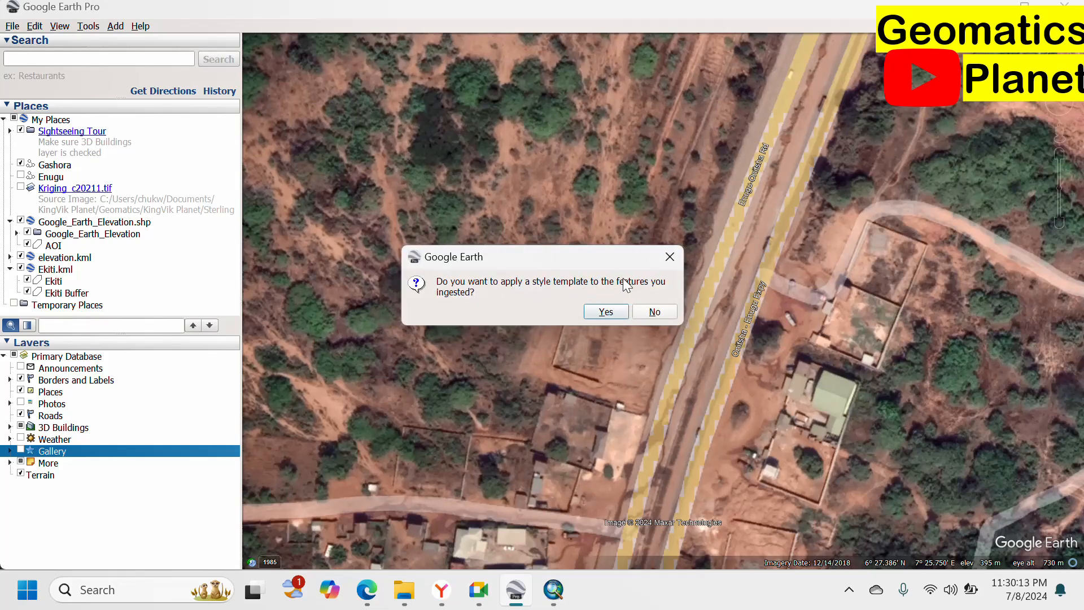
Create a style template with single colour red for all features and save it as NGA_states.
click(605, 311)
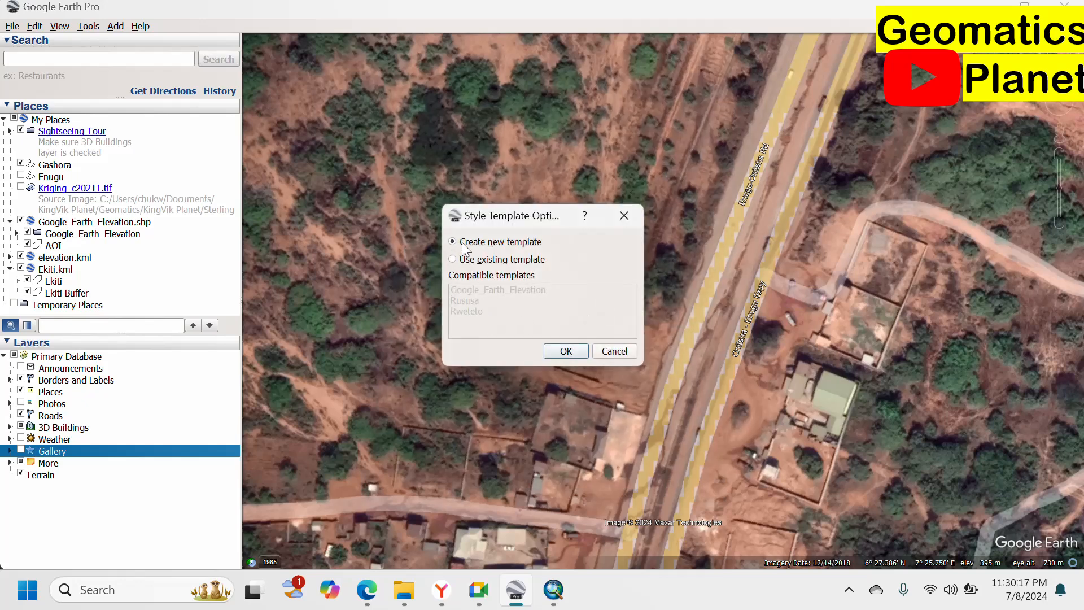
click(557, 356)
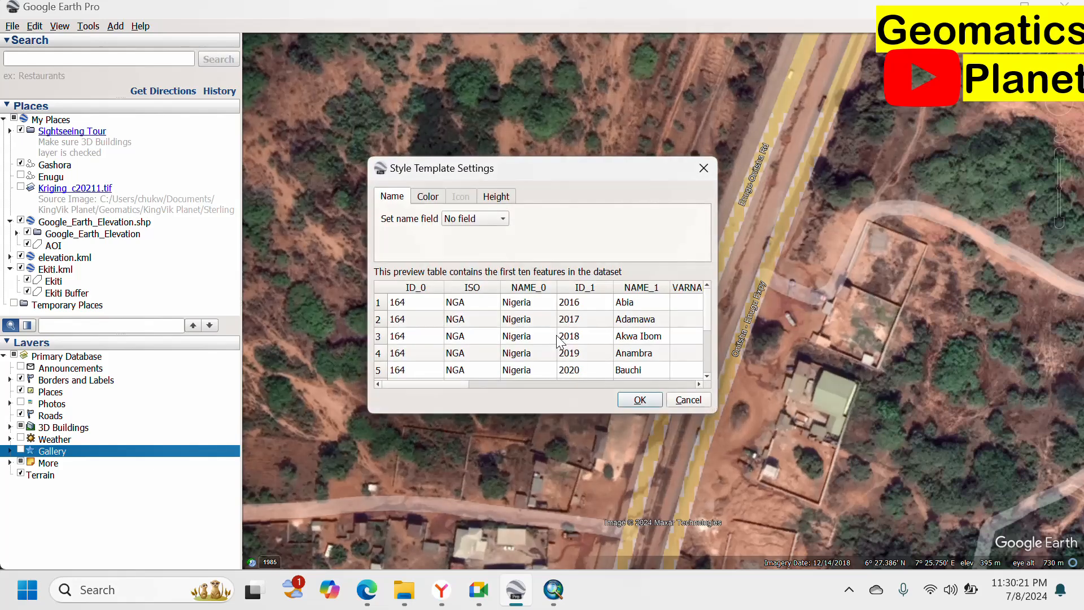
scroll(496, 300, down, 1)
scroll(503, 293, up, 1)
click(427, 196)
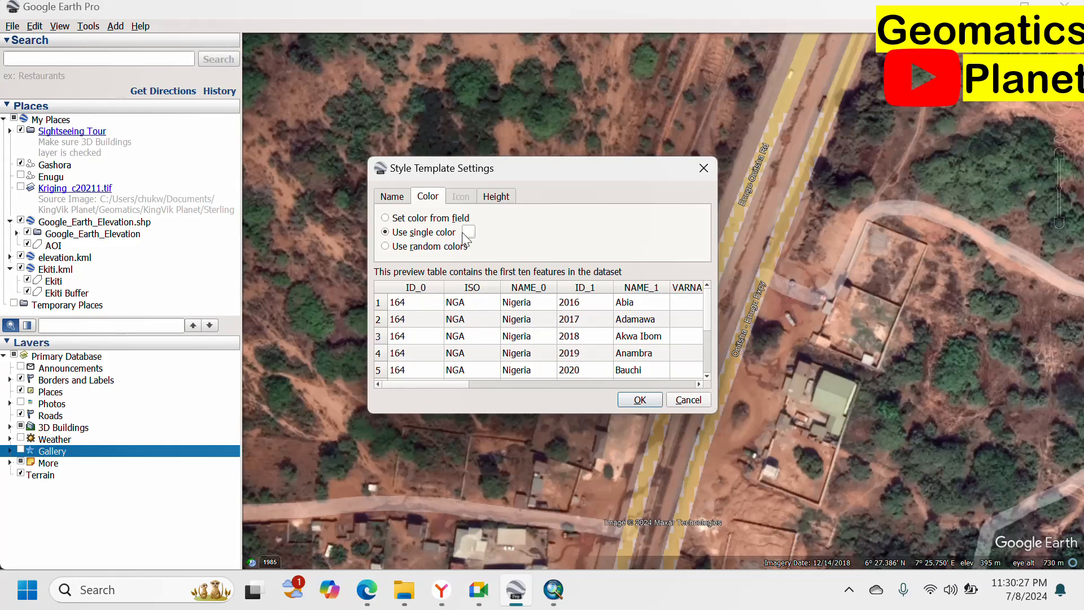
click(468, 232)
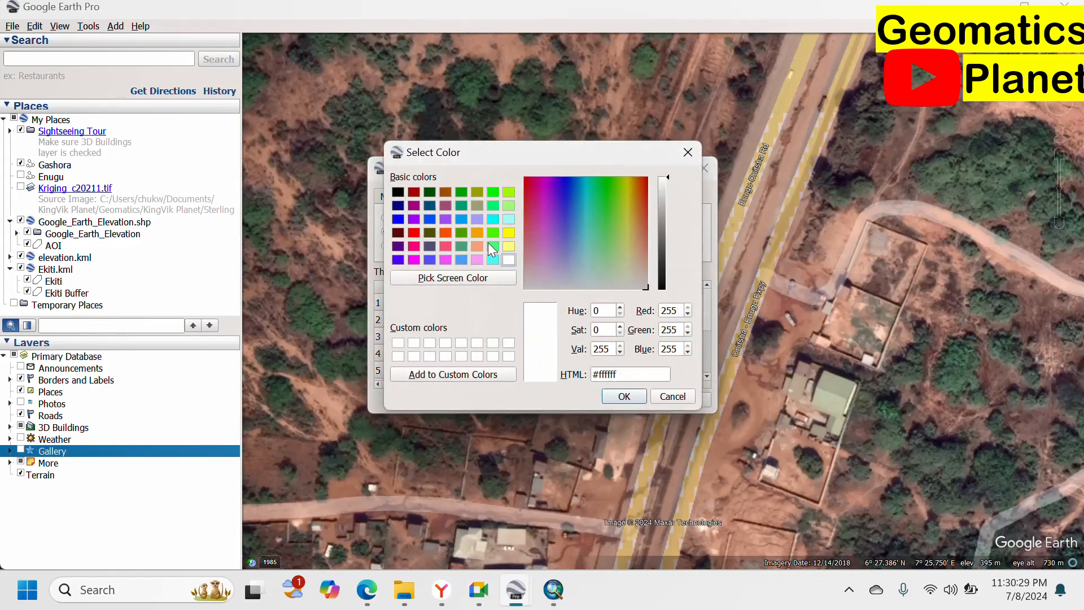
click(413, 232)
click(616, 396)
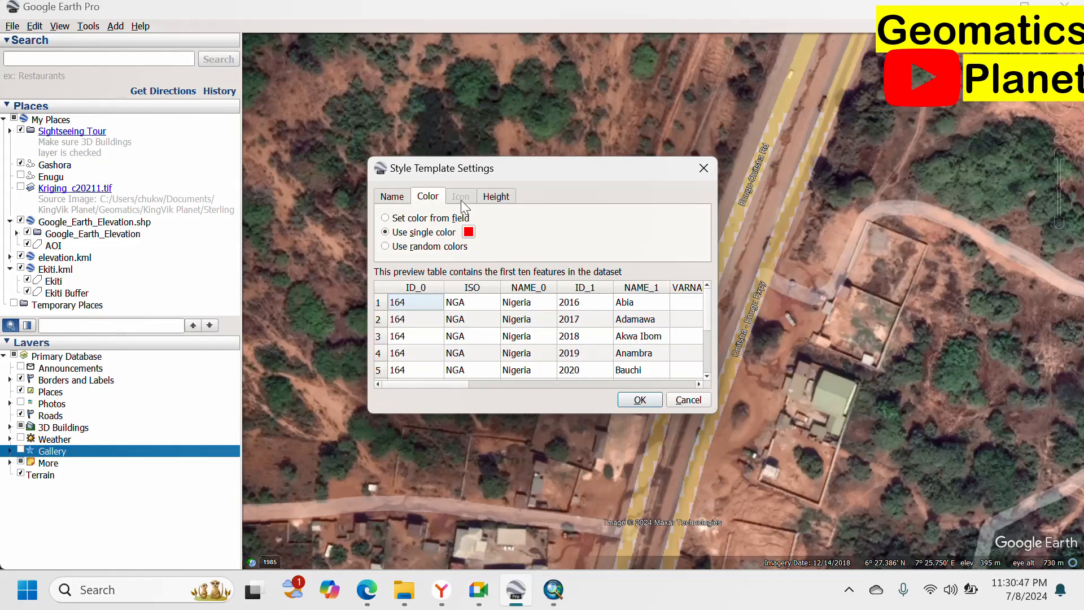
click(640, 398)
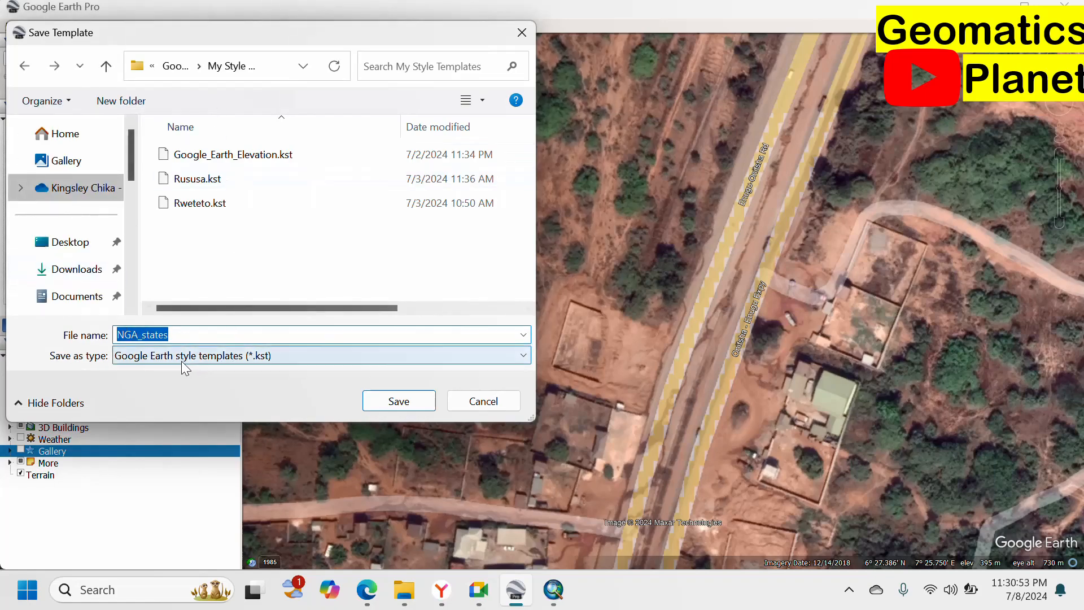
click(398, 402)
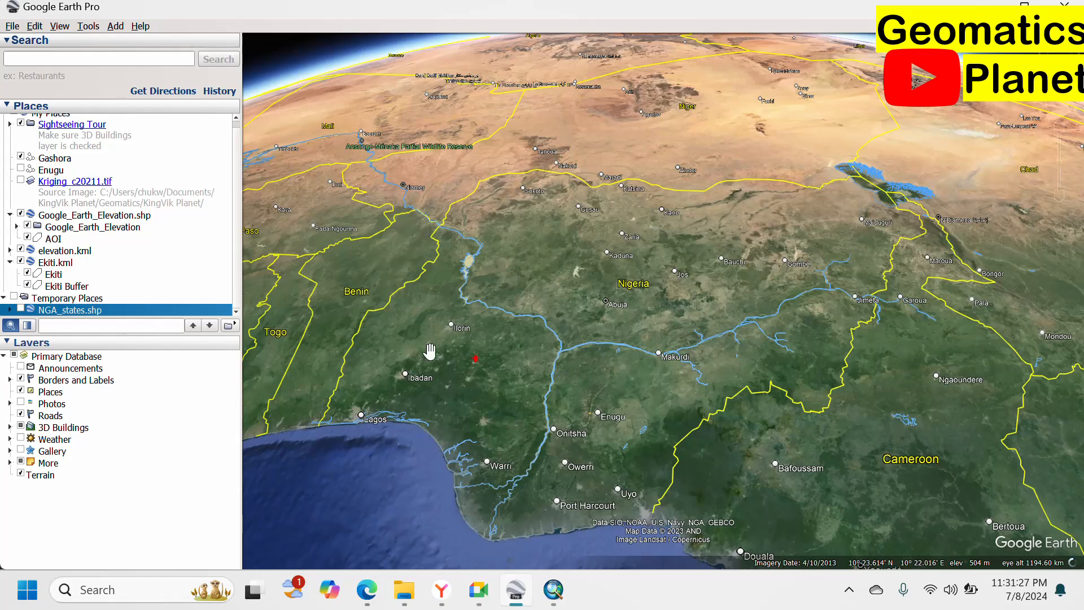
Toggle the NGA_states.shp layer checkbox under Temporary Places.
click(21, 310)
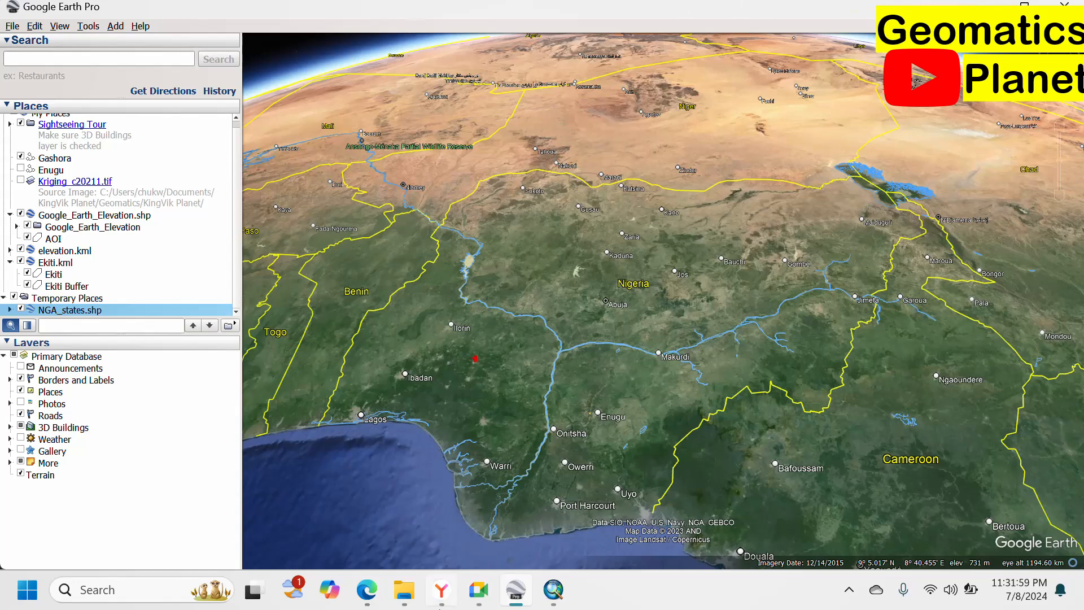
mouse_move(518, 593)
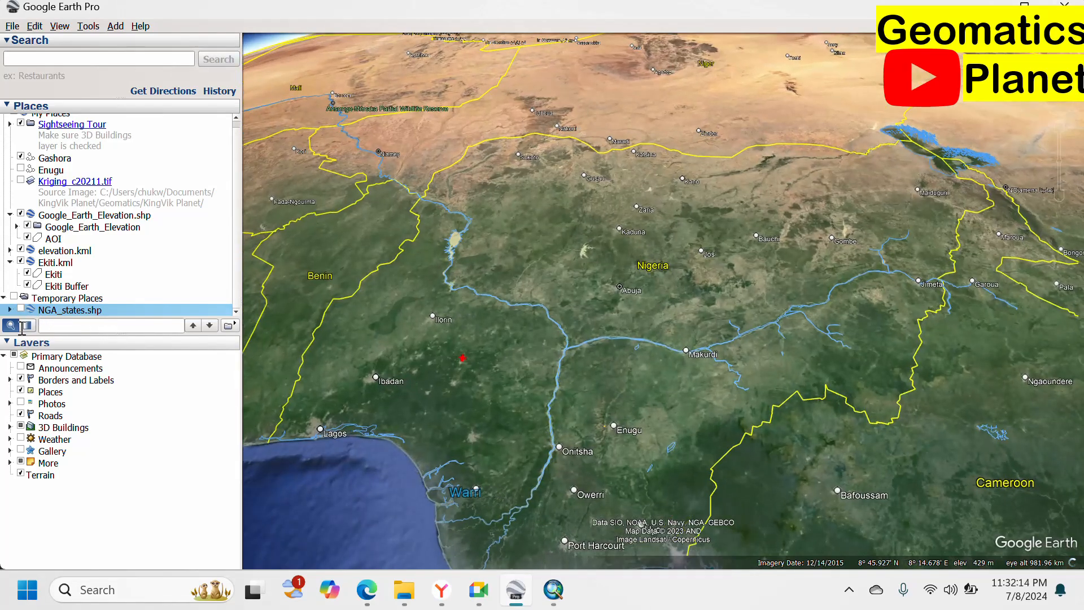
Show NGA_states.shp and enable Share Style in its Style, Color properties.
click(21, 310)
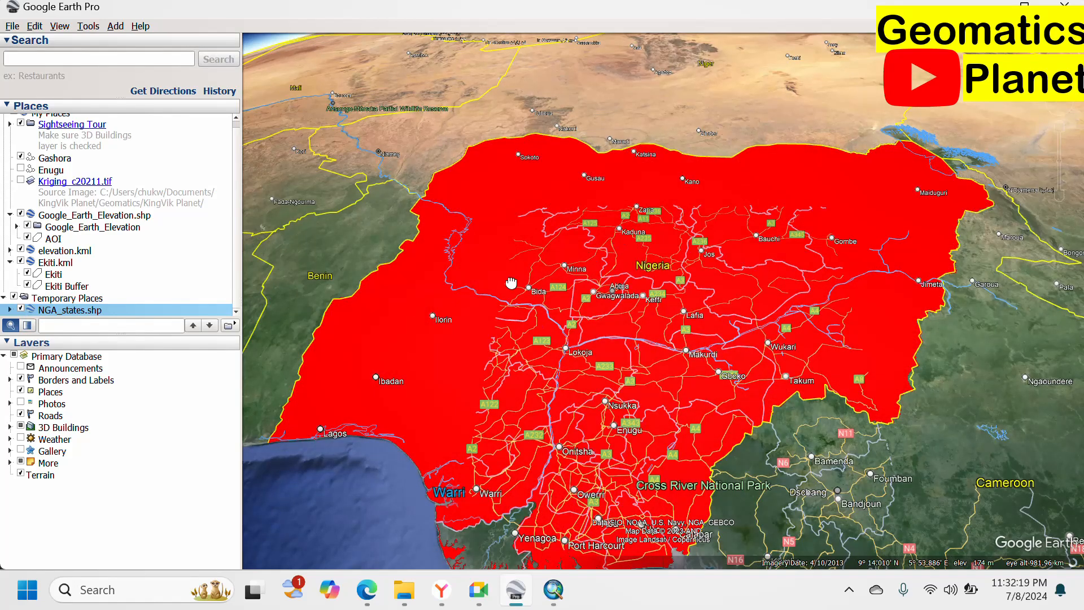
drag(548, 338, 511, 282)
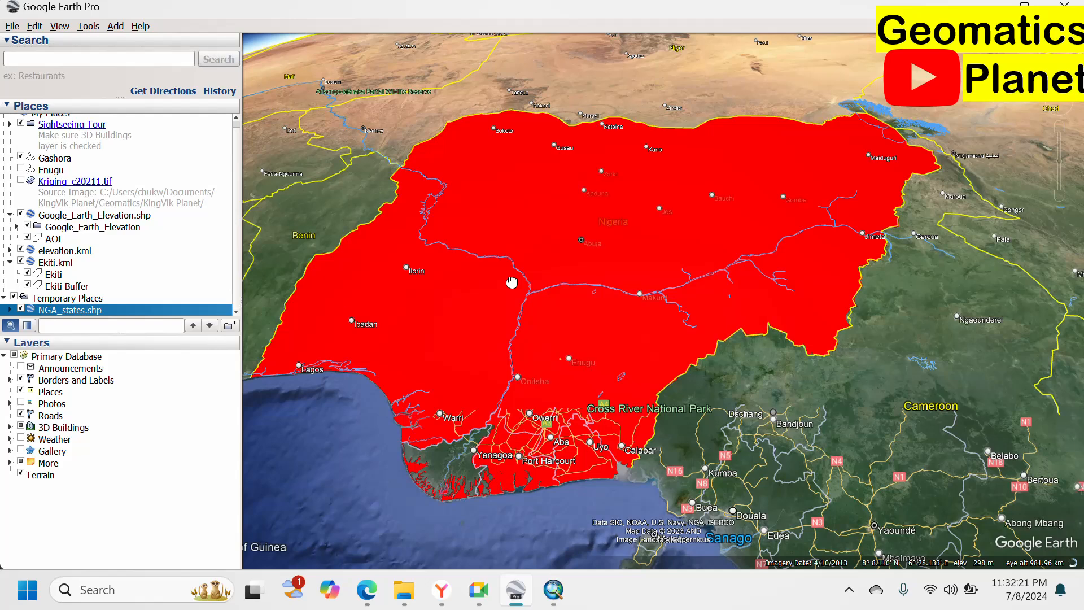
right_click(53, 312)
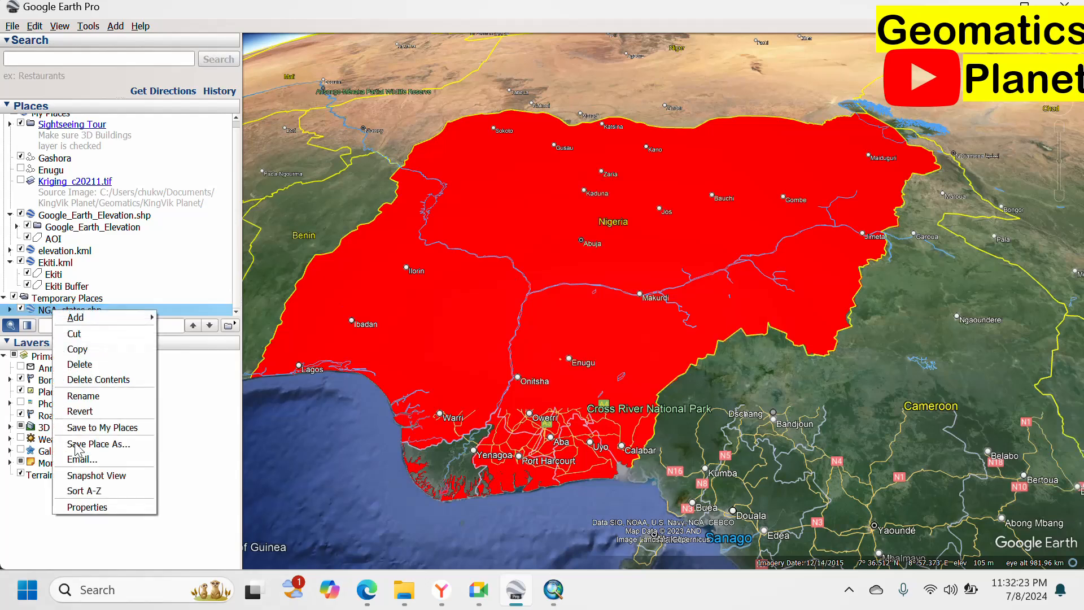
click(101, 508)
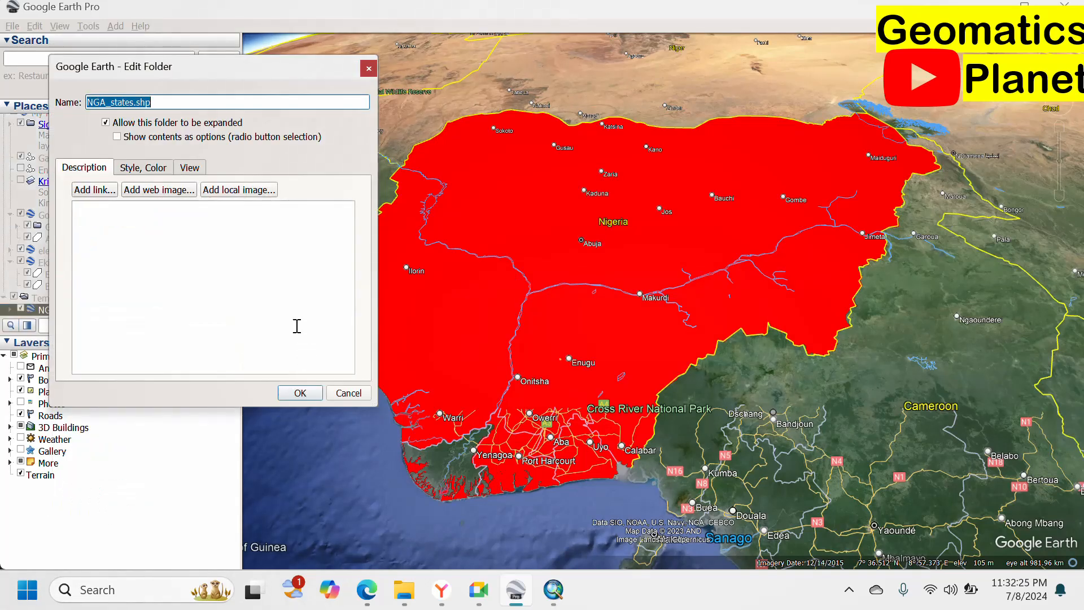
click(132, 171)
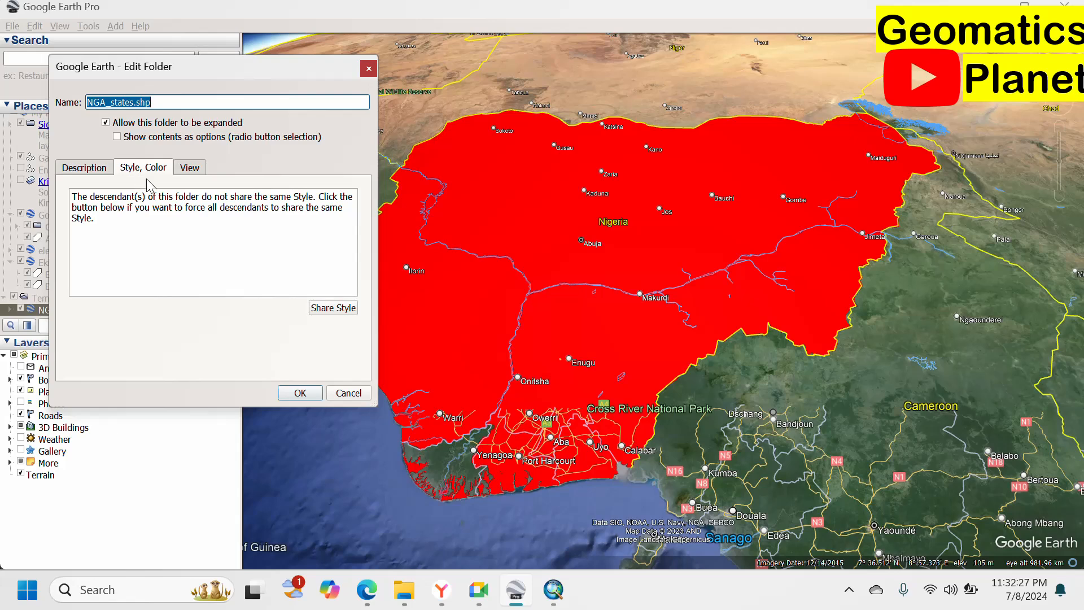
click(332, 309)
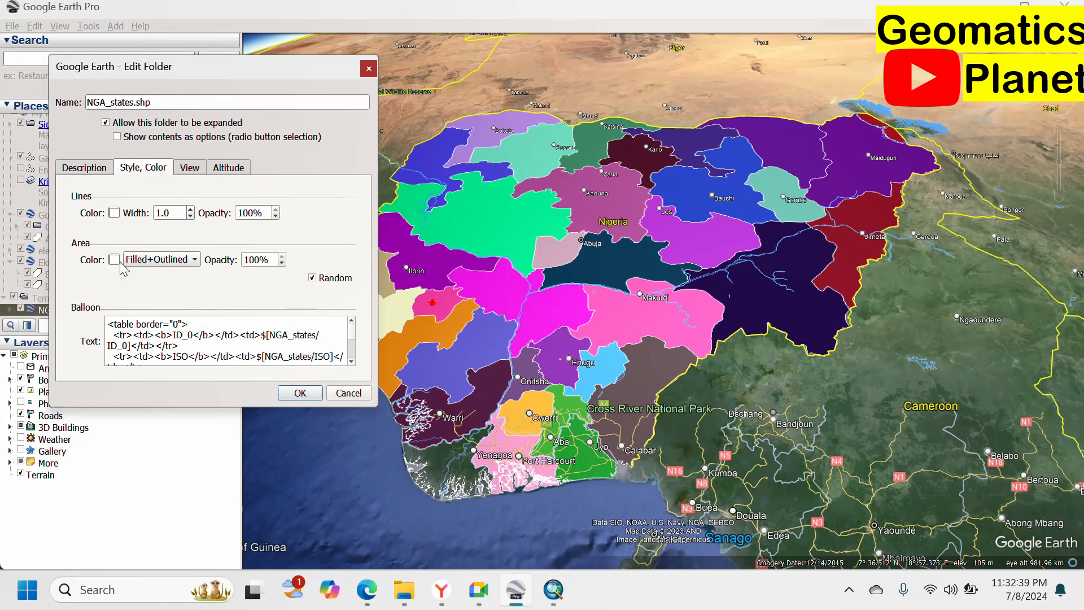
Set the area to Outlined in red and the lines to red at width 1.9.
click(161, 260)
click(174, 249)
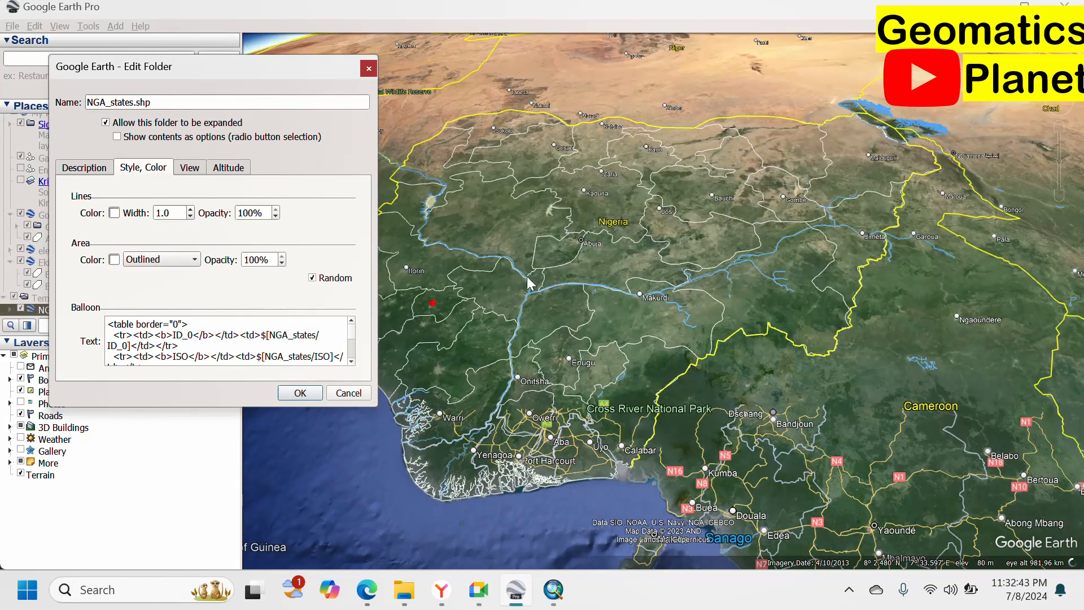
click(114, 260)
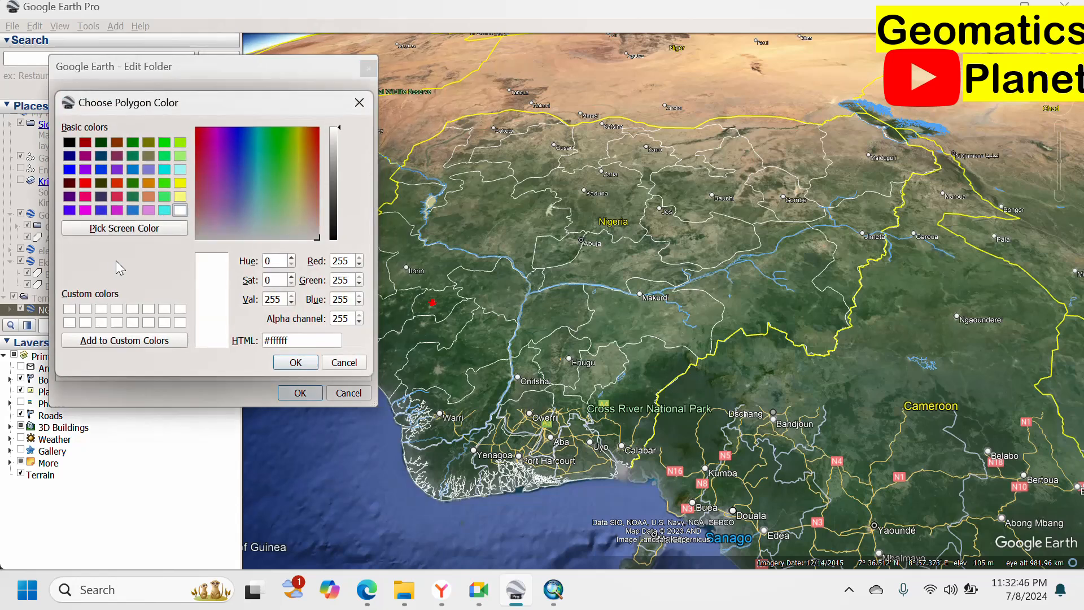
click(85, 183)
click(296, 364)
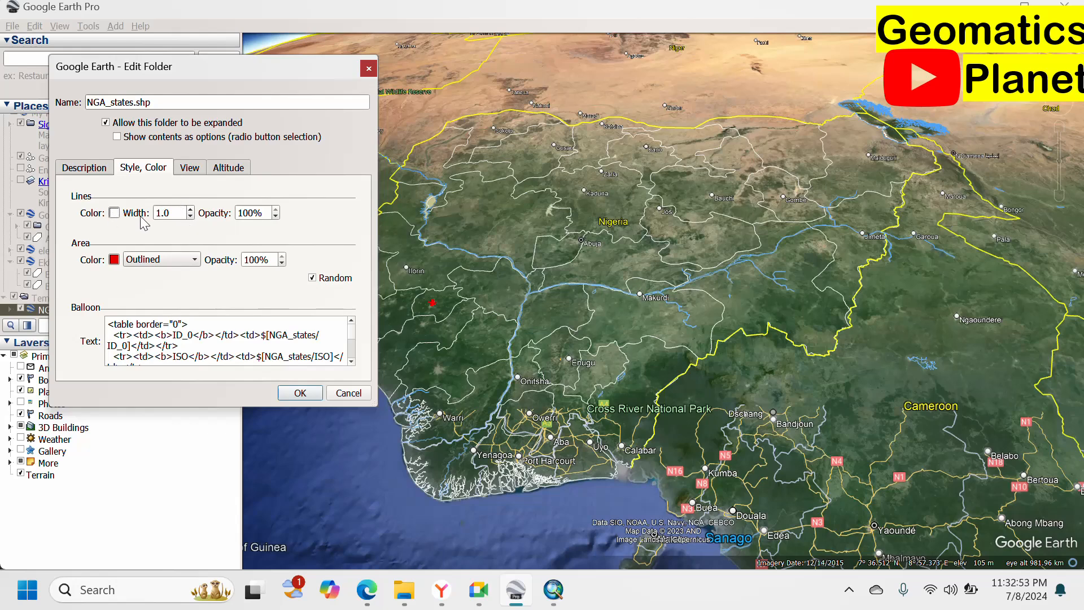
click(189, 210)
click(190, 210)
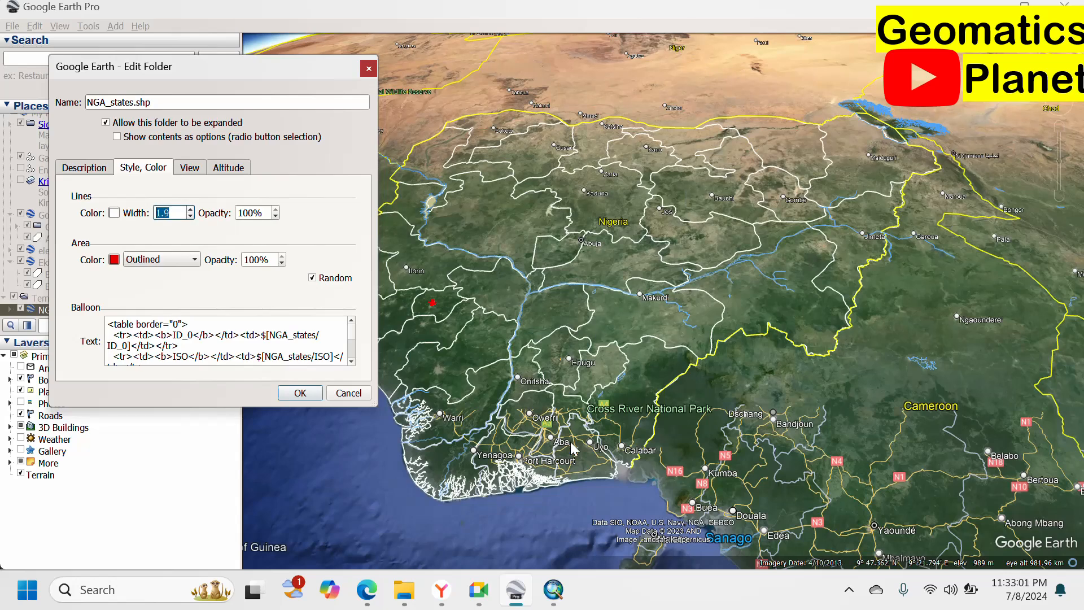
click(114, 213)
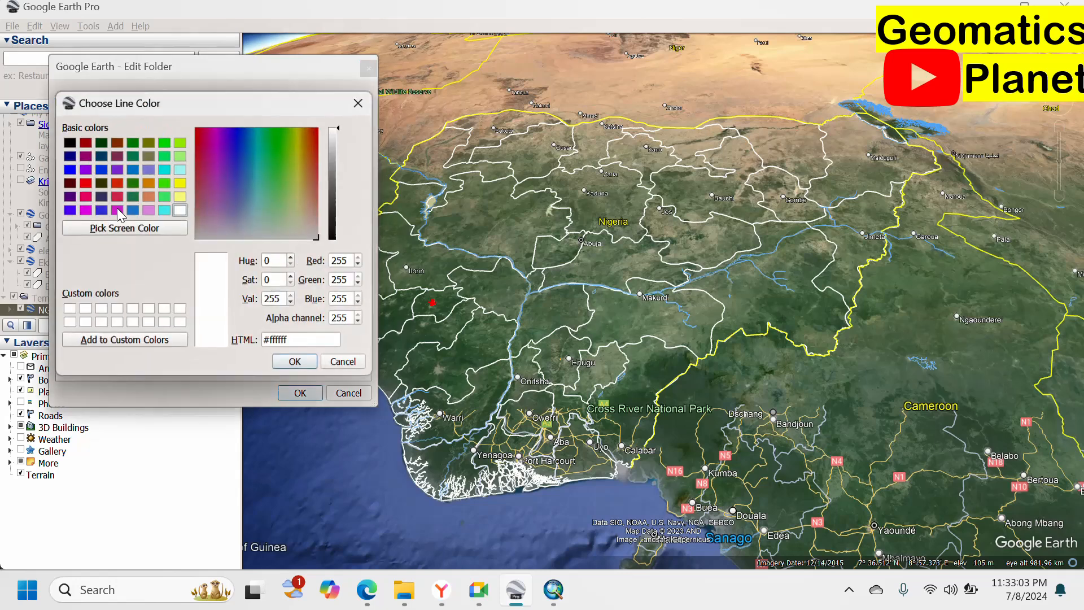
click(85, 187)
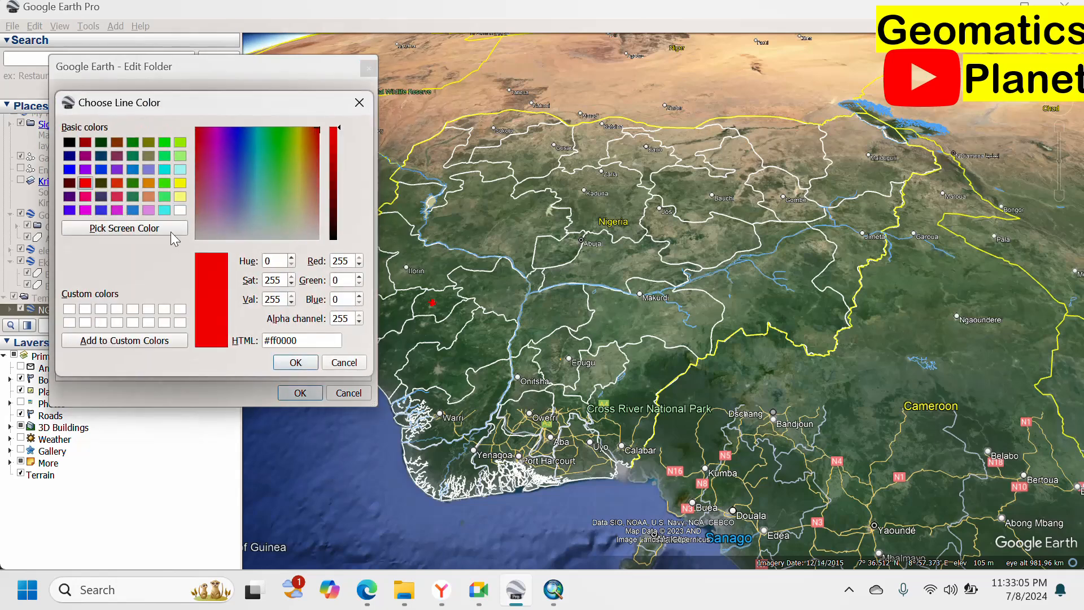
click(286, 362)
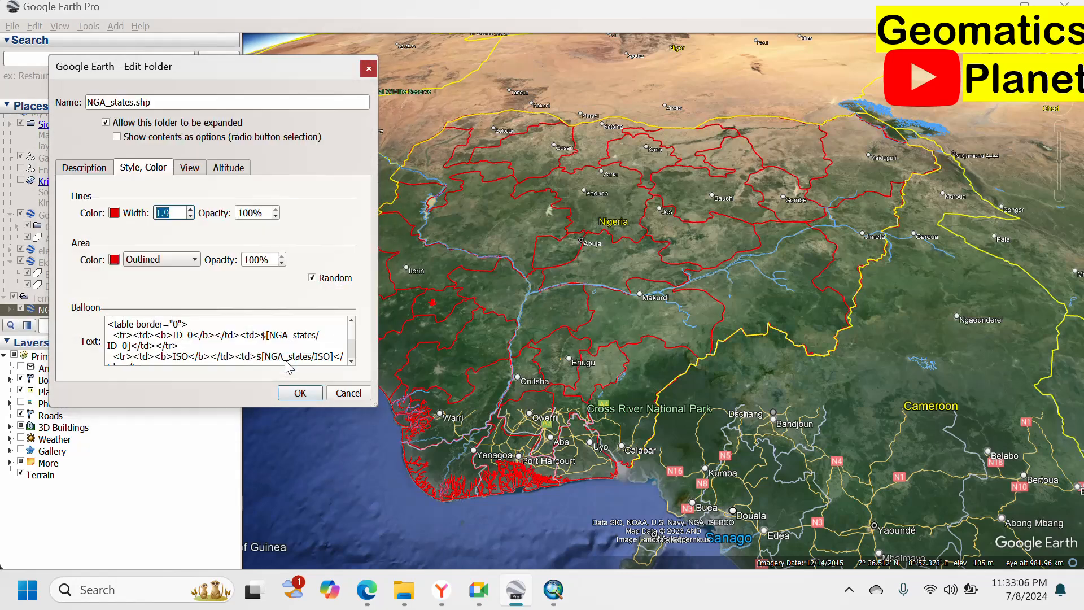
Apply the red outline style and zoom from Enugu over to Onitsha on the Niger River.
click(300, 394)
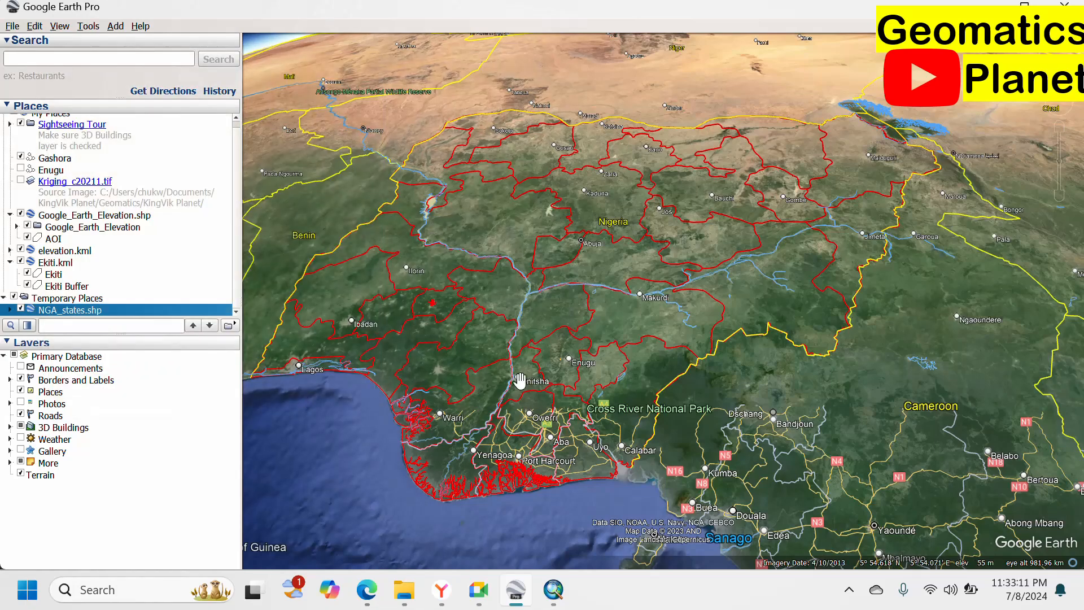
scroll(557, 369, up, 2)
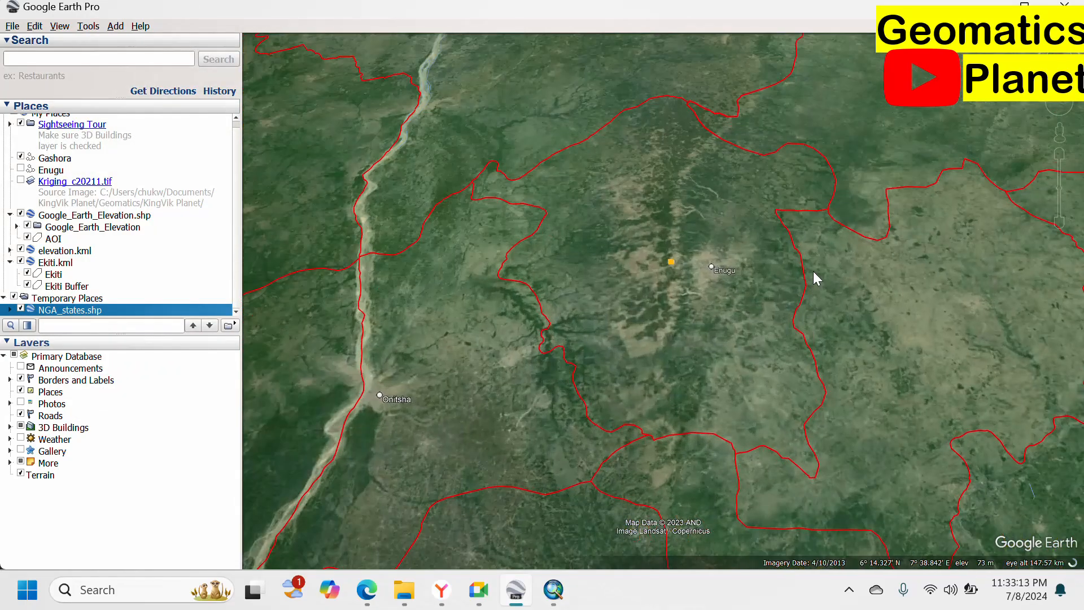
drag(862, 345, 565, 275)
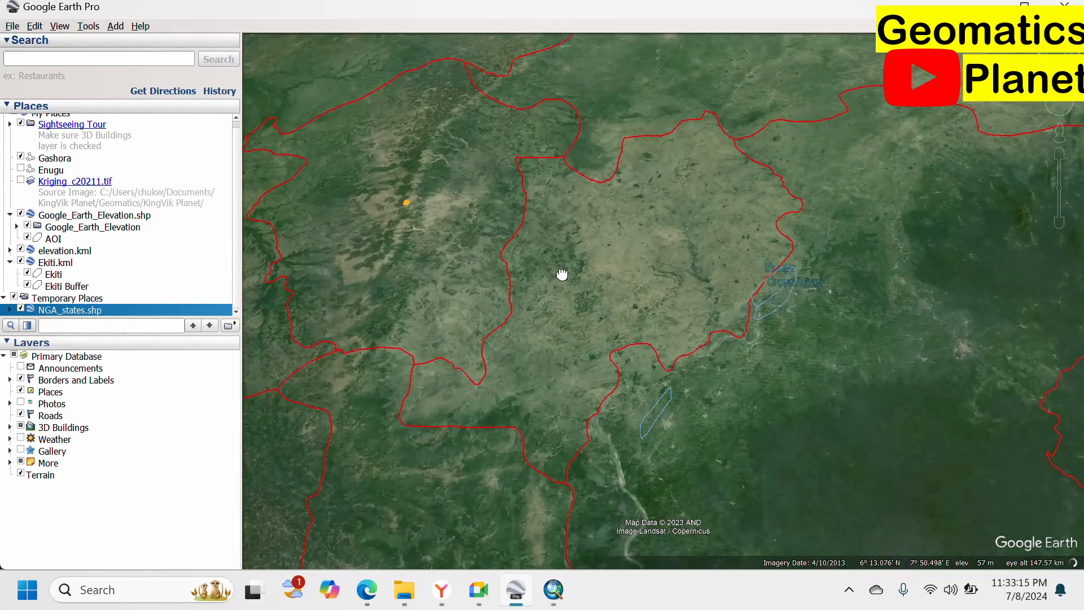
drag(496, 295, 645, 364)
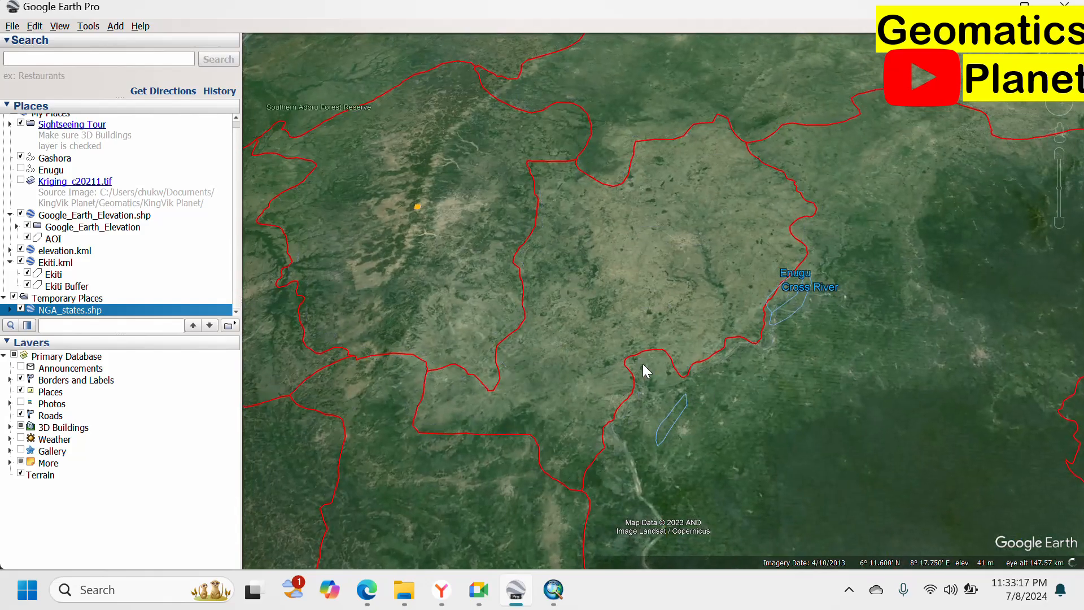
drag(530, 285, 779, 261)
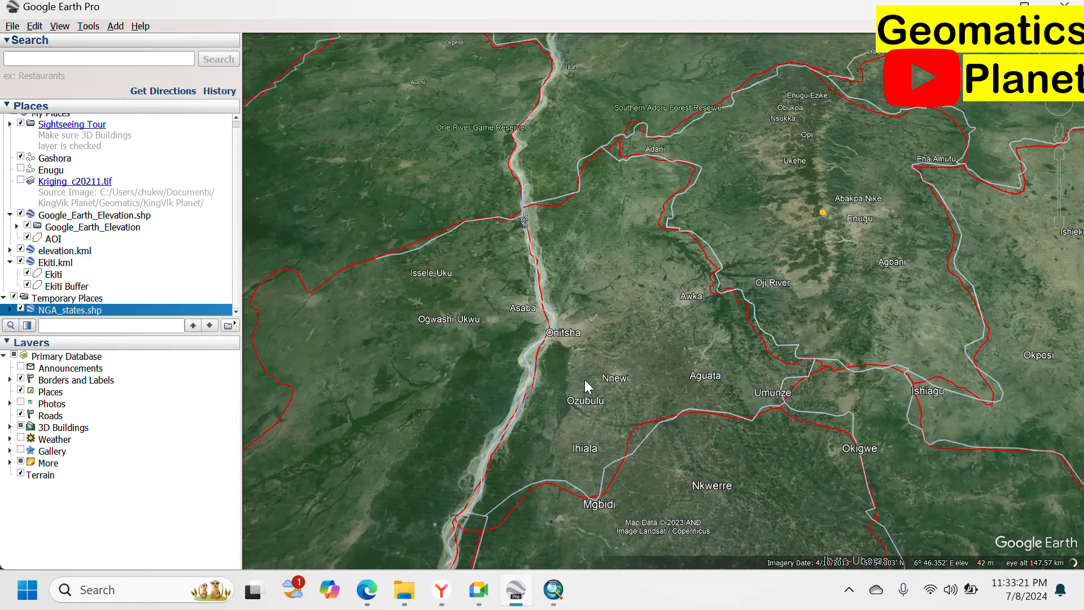
scroll(584, 375, up, 3)
scroll(577, 320, up, 2)
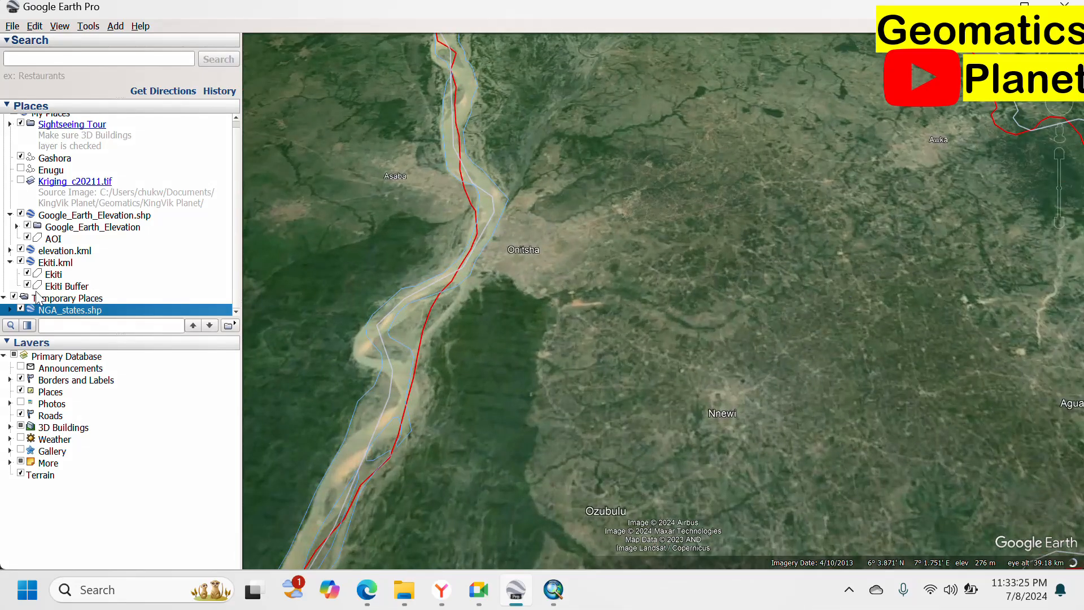
Delete the NGA_states.shp layer from Temporary Places, then glance through the Edit menu.
right_click(73, 309)
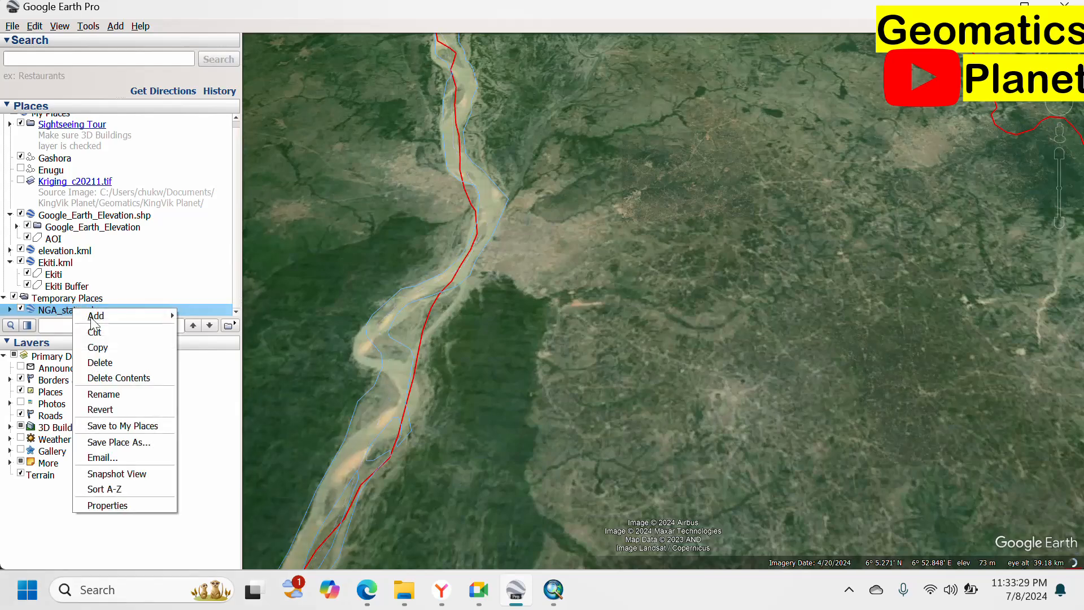
click(108, 362)
click(608, 309)
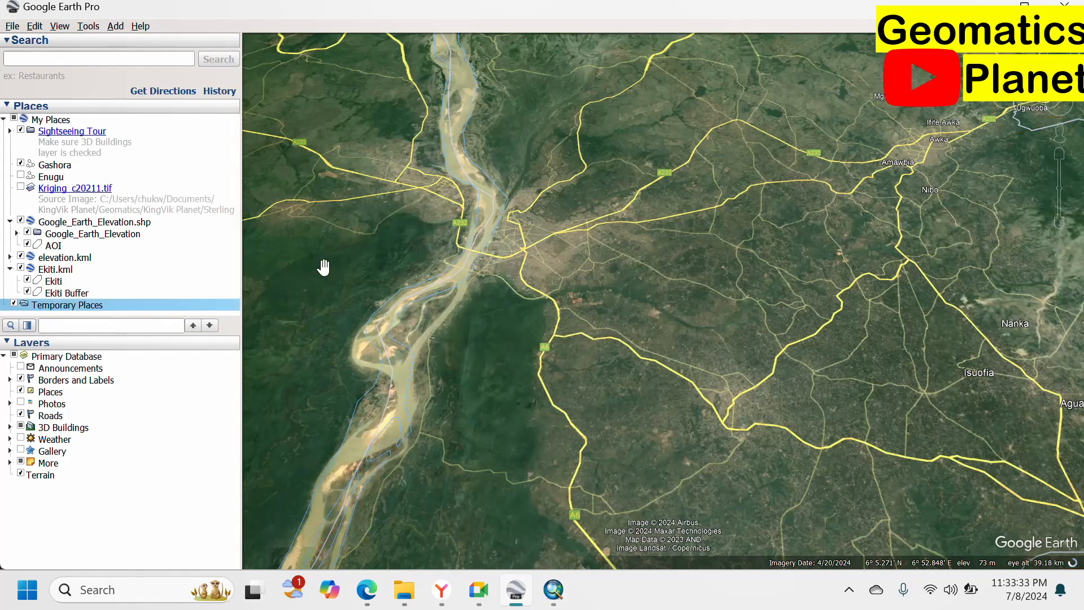
click(34, 27)
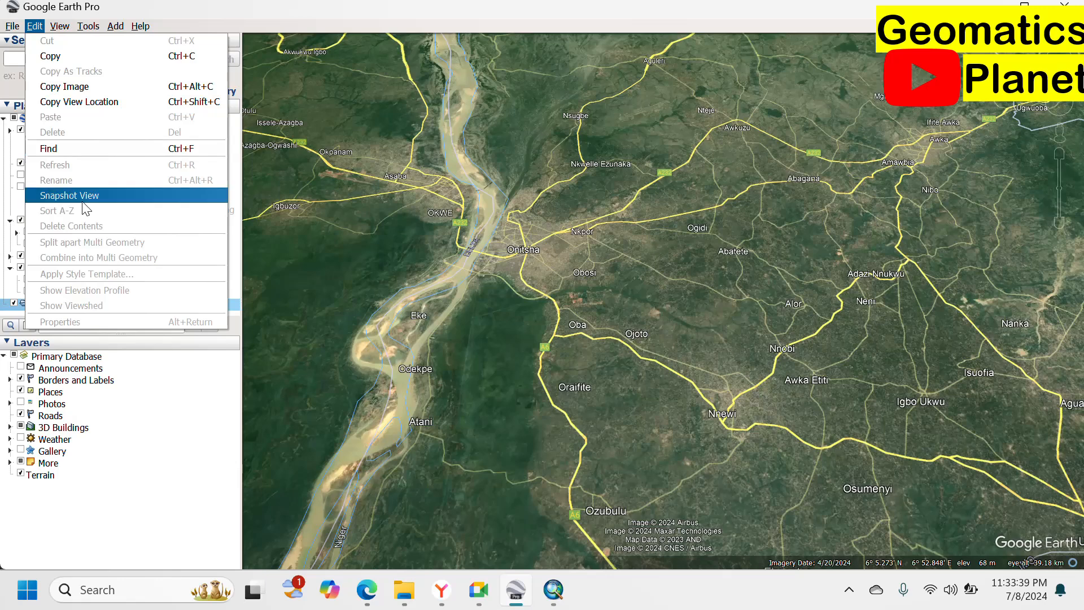
mouse_move(58, 26)
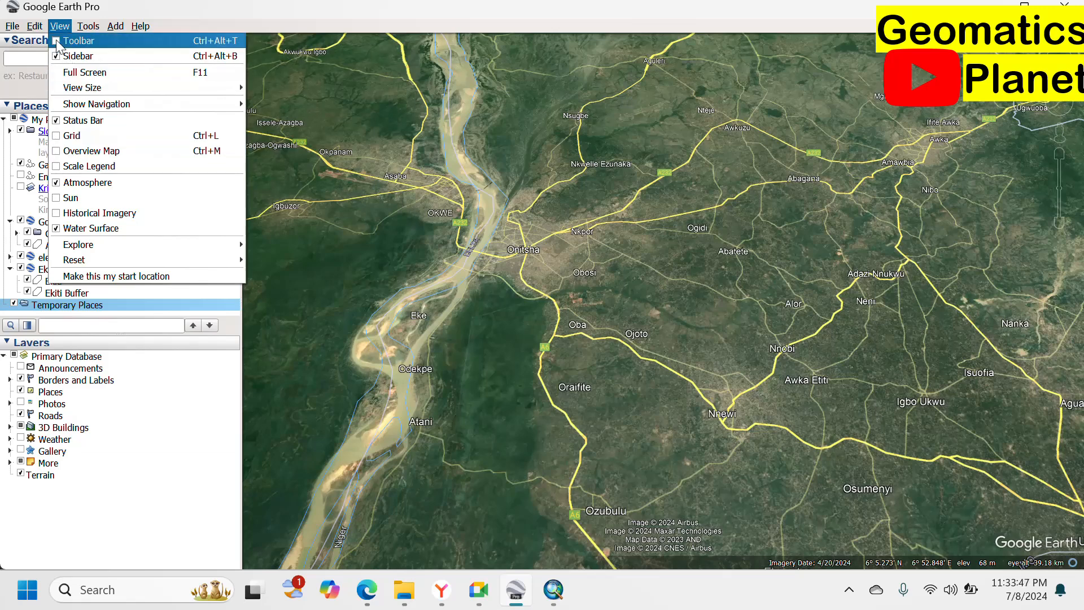
Show the toolbar and overlay the latitude/longitude grid around Nimo and Abagana.
click(78, 41)
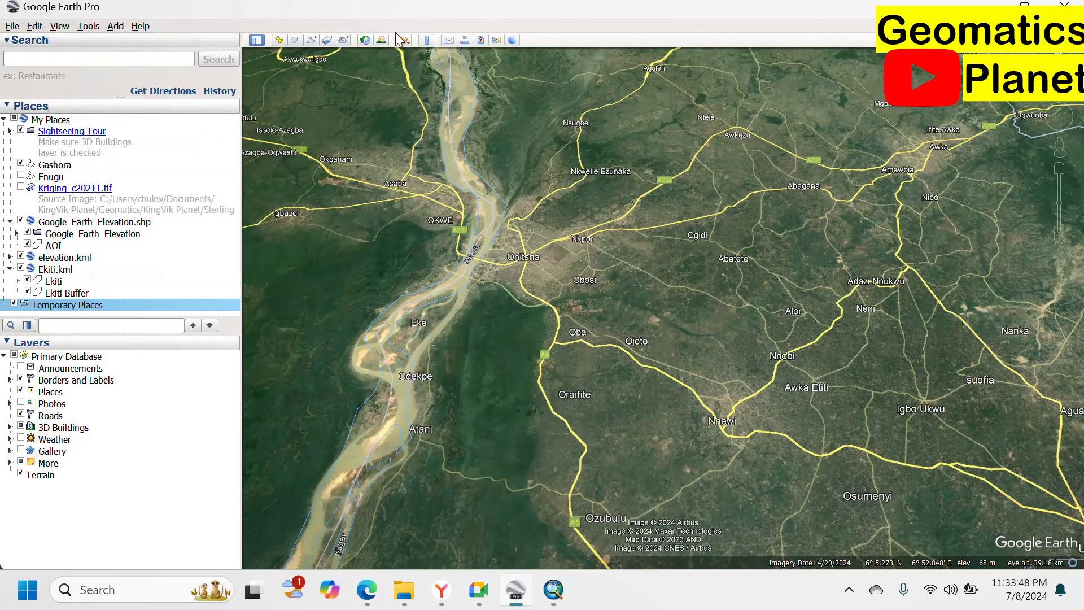
click(62, 26)
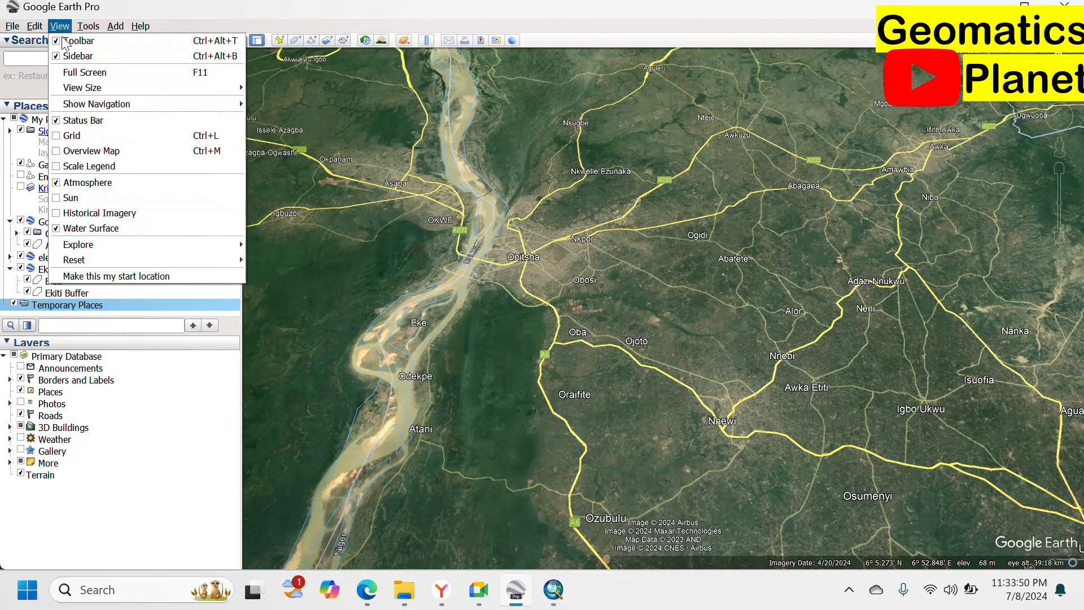
click(58, 137)
scroll(616, 209, down, 5)
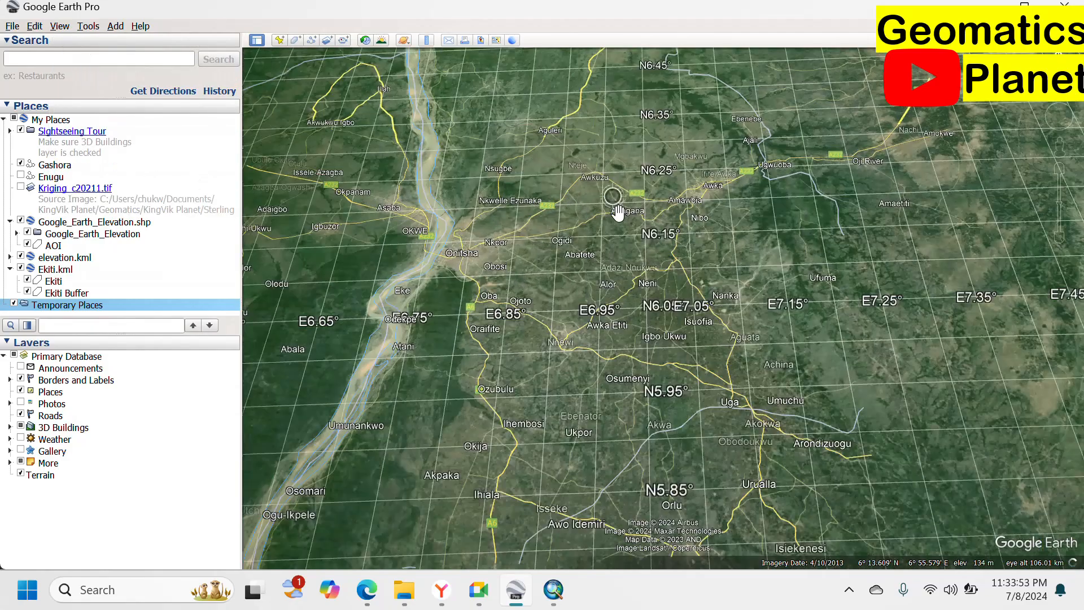
scroll(618, 213, up, 5)
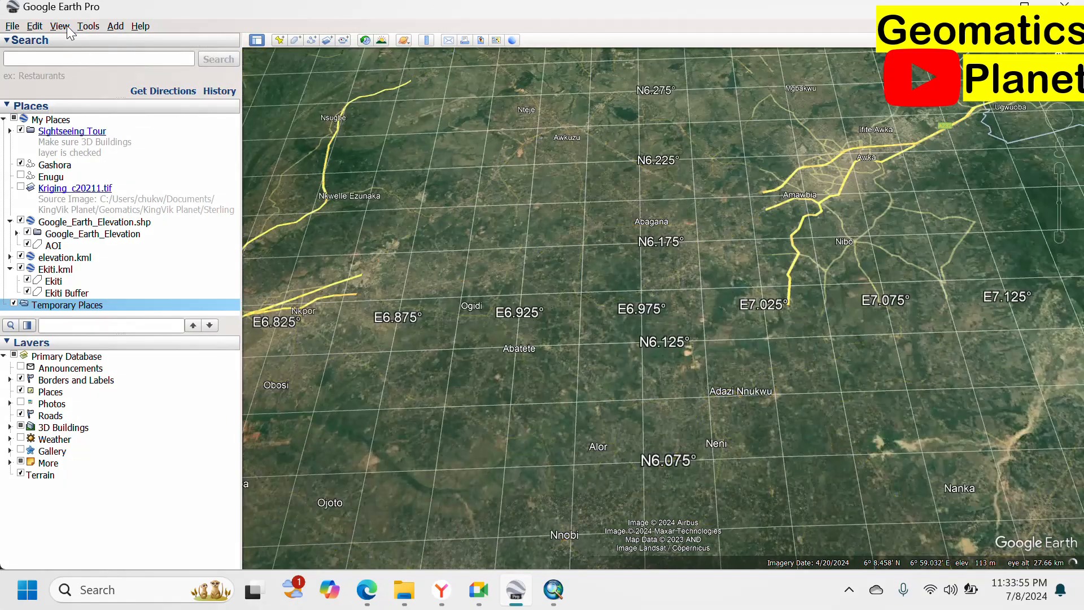
click(60, 26)
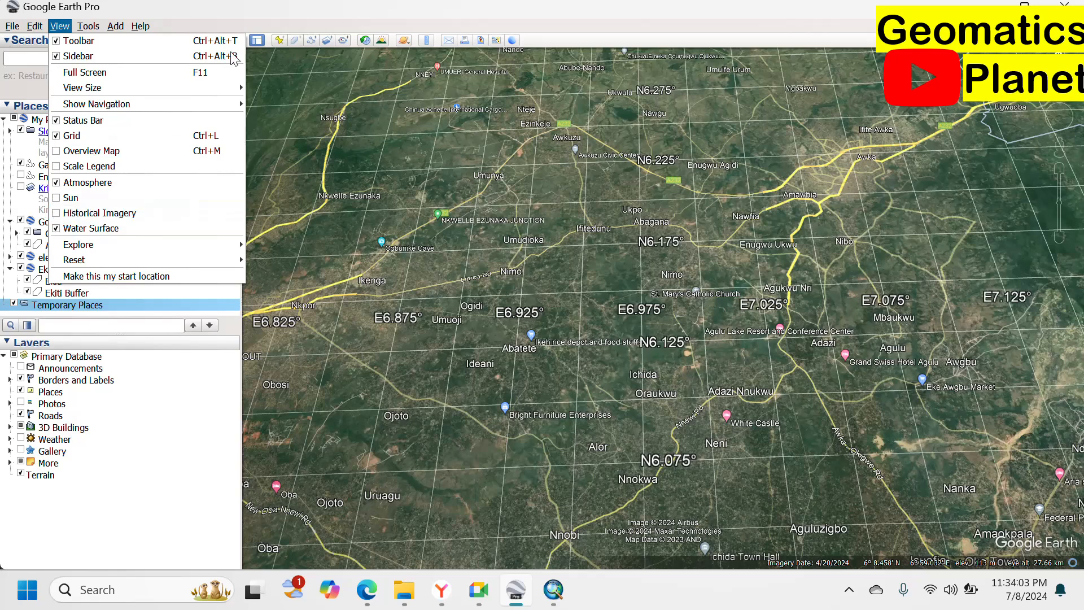
mouse_move(94, 250)
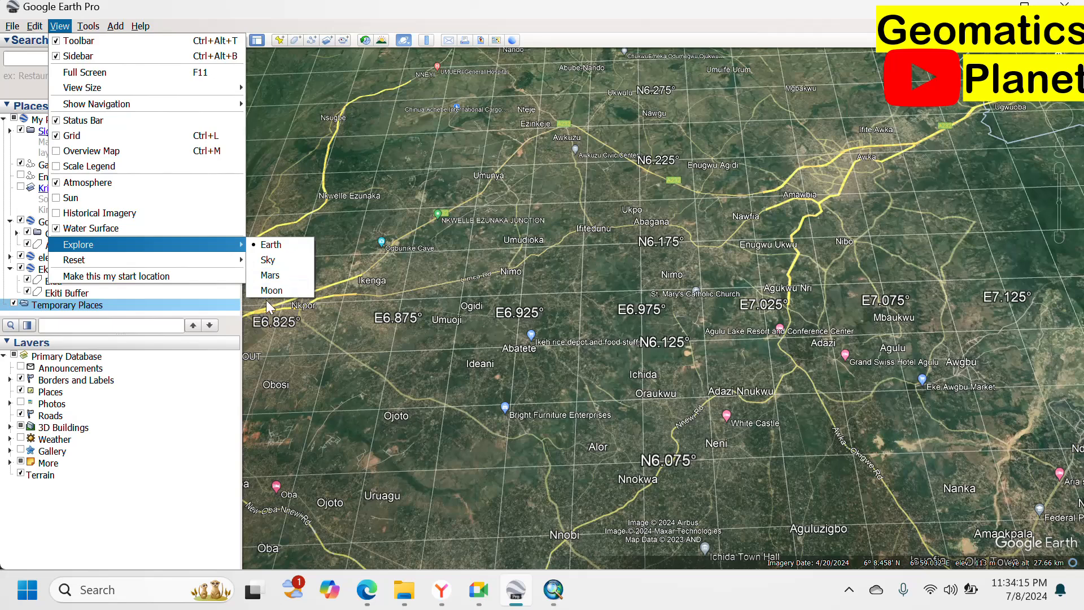
mouse_move(241, 258)
Explore Mars briefly, then return the globe to Earth from the planet dropdown.
click(271, 275)
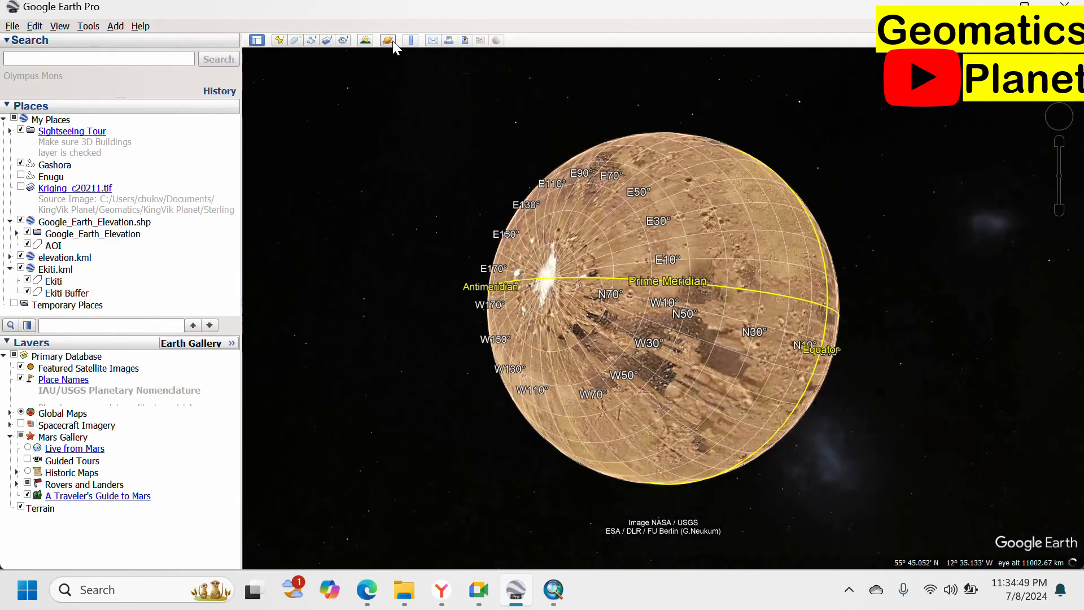
click(392, 41)
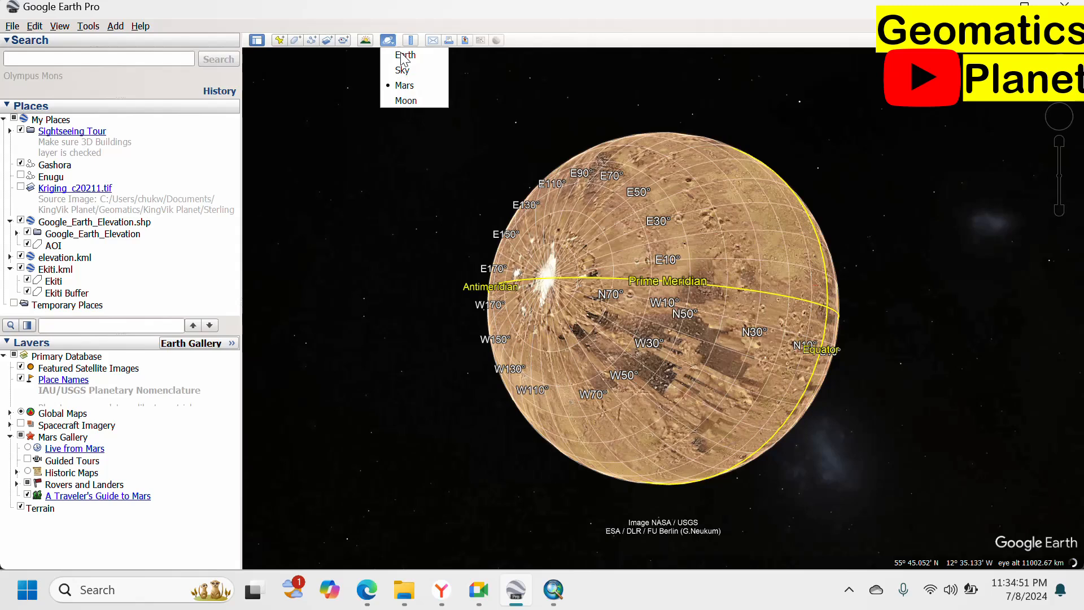
click(404, 57)
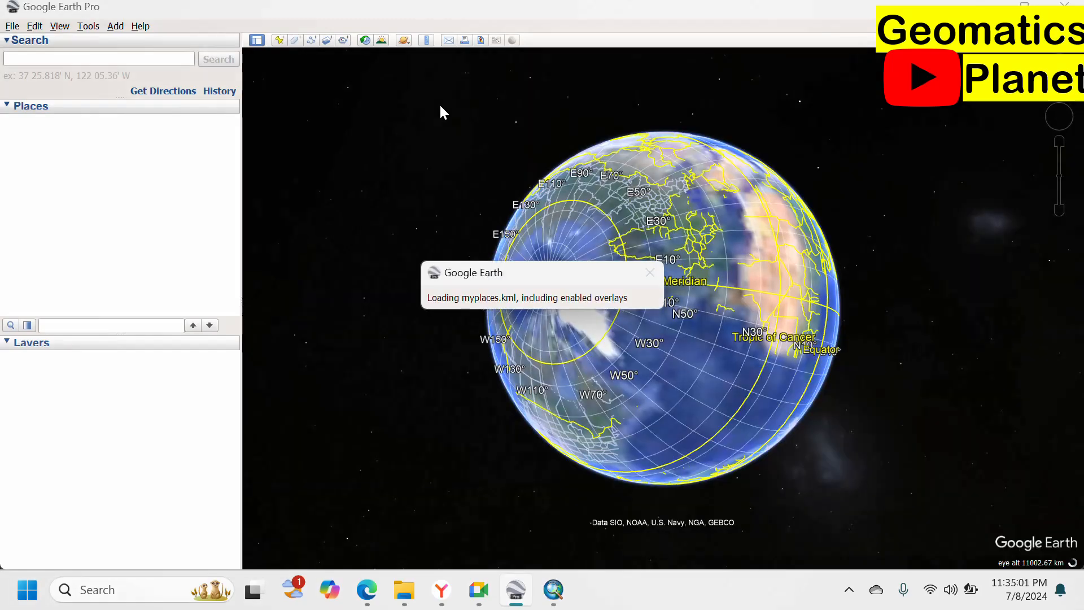
In Options, try UTM, then apply Degrees, Minutes, Seconds coordinates and close the dialog.
click(88, 26)
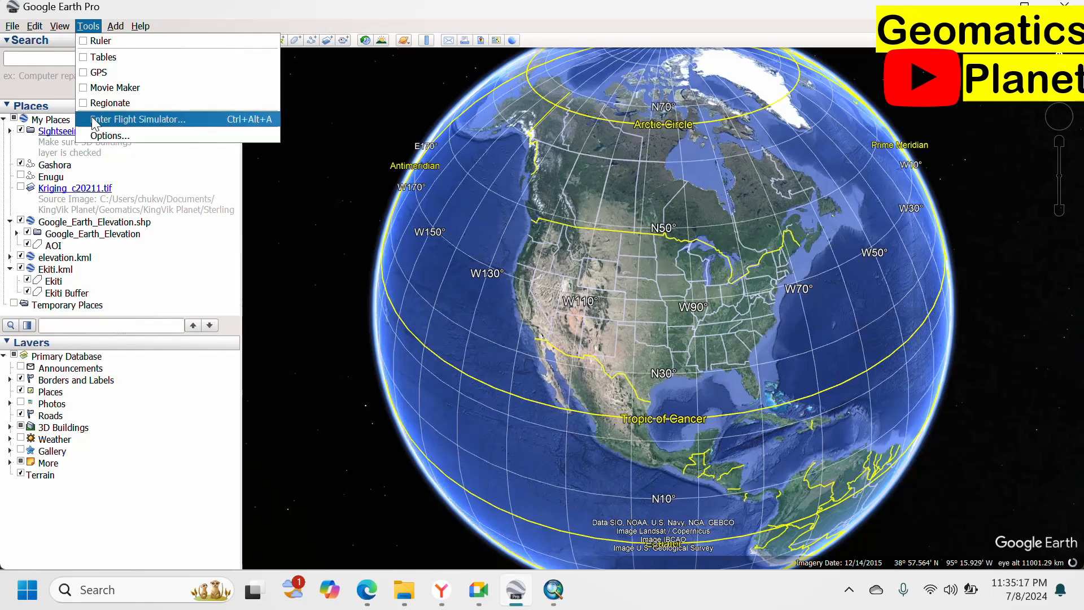
click(96, 135)
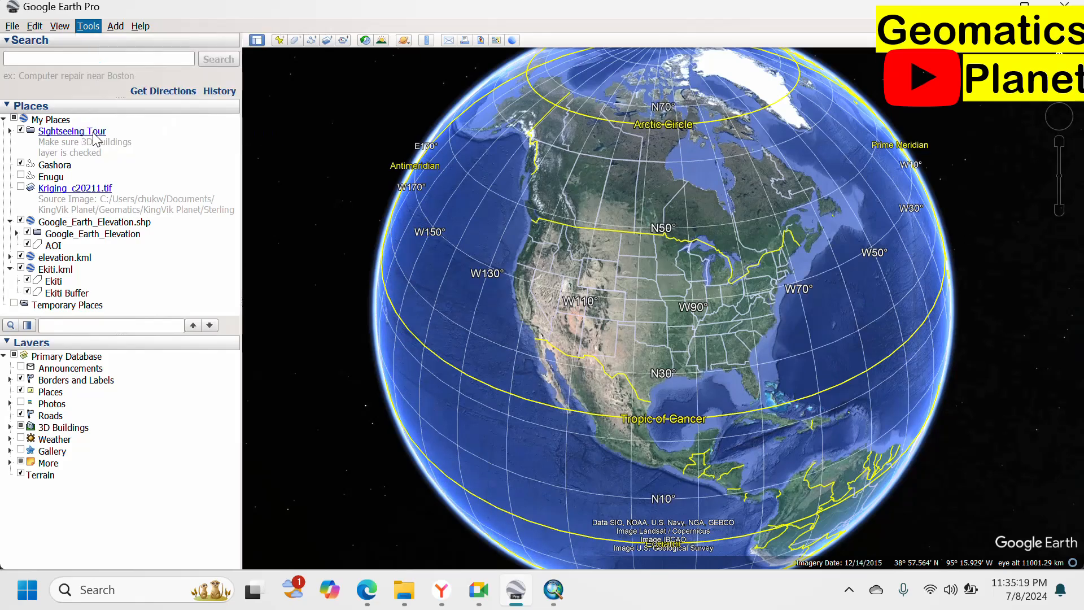
drag(513, 86, 397, 52)
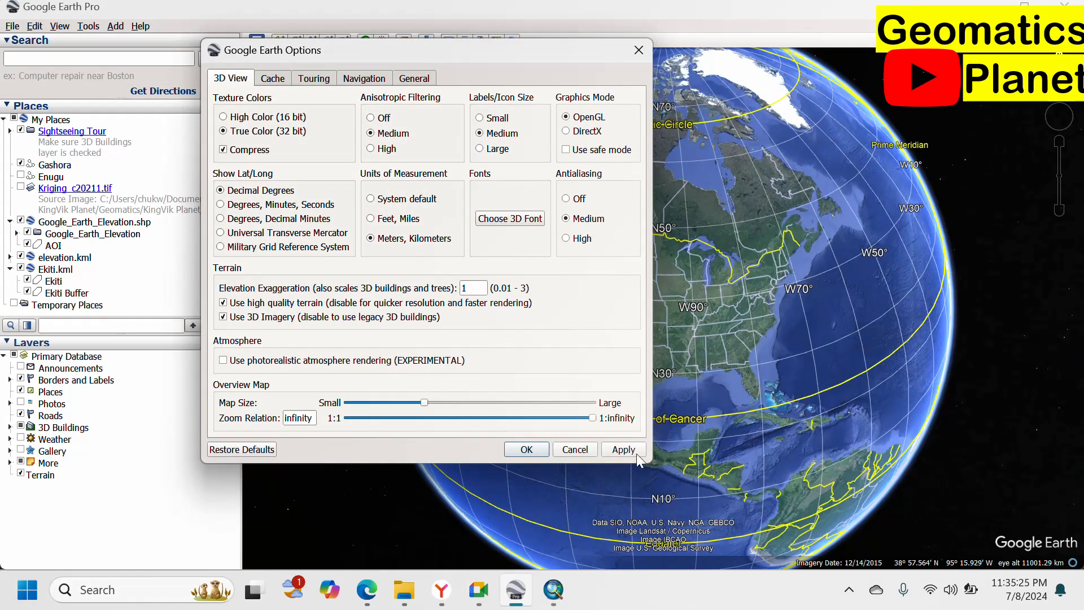
click(624, 446)
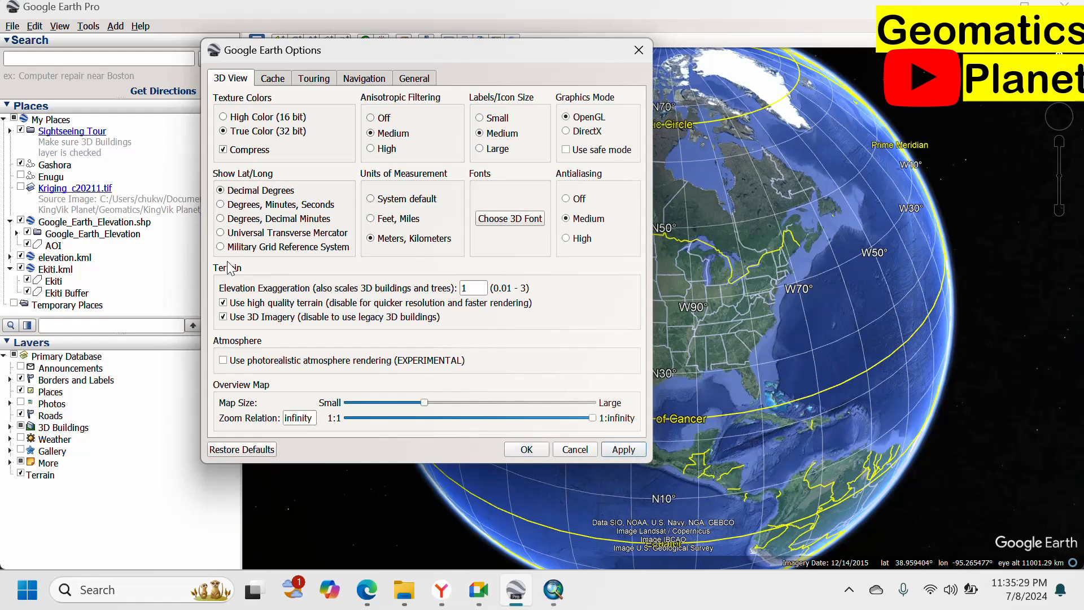
click(265, 233)
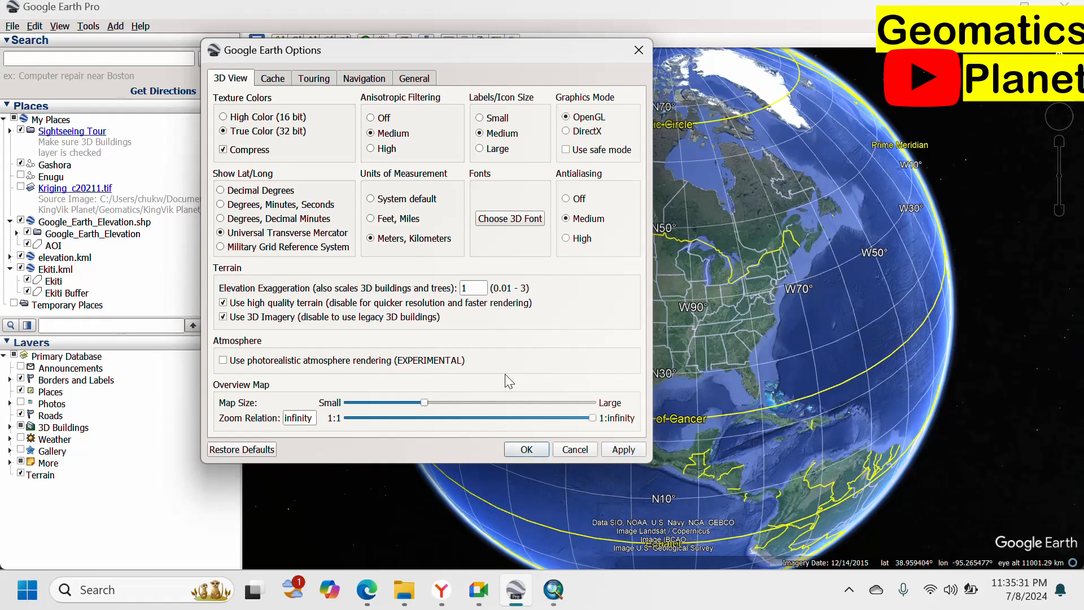
click(624, 449)
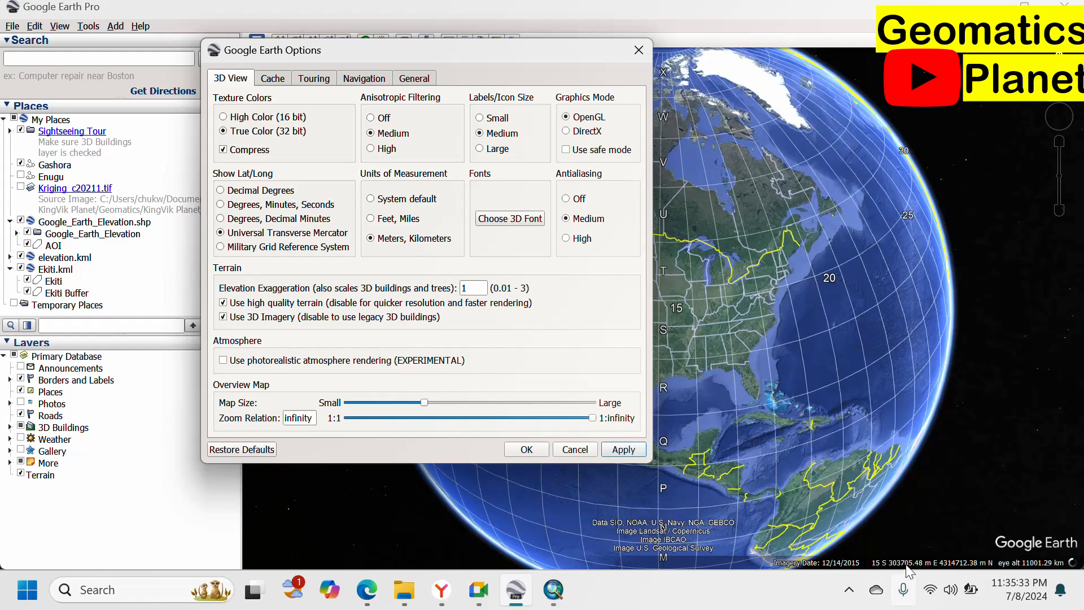
click(264, 206)
click(619, 451)
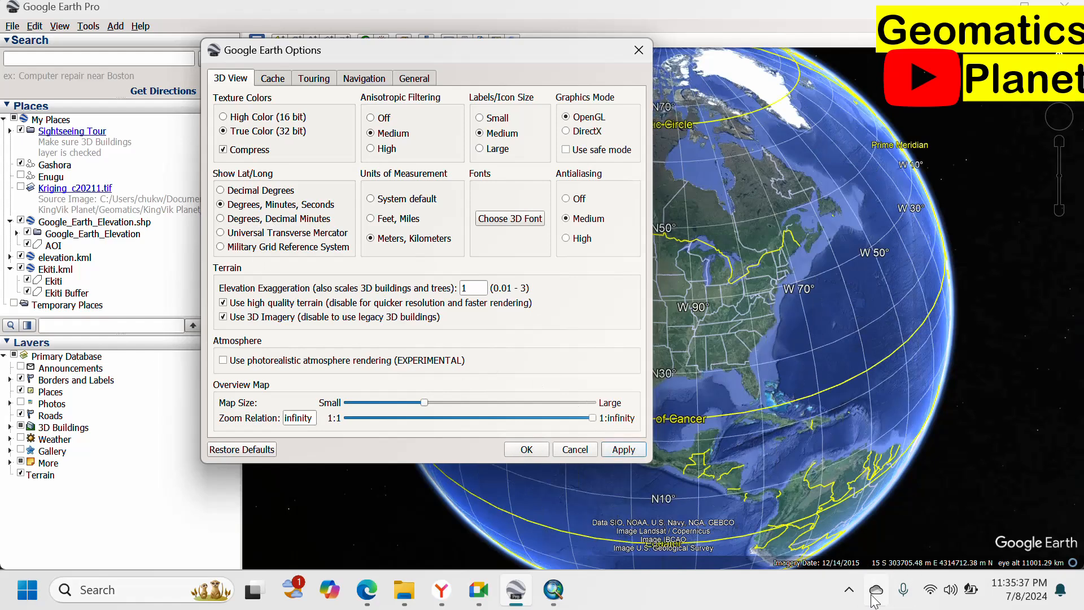
click(287, 79)
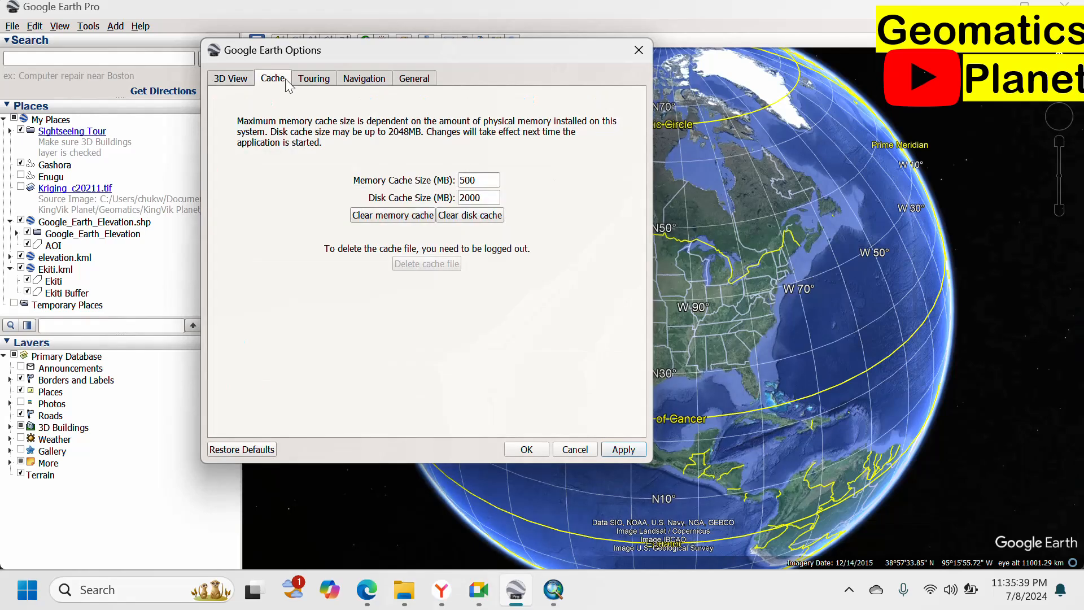
click(309, 82)
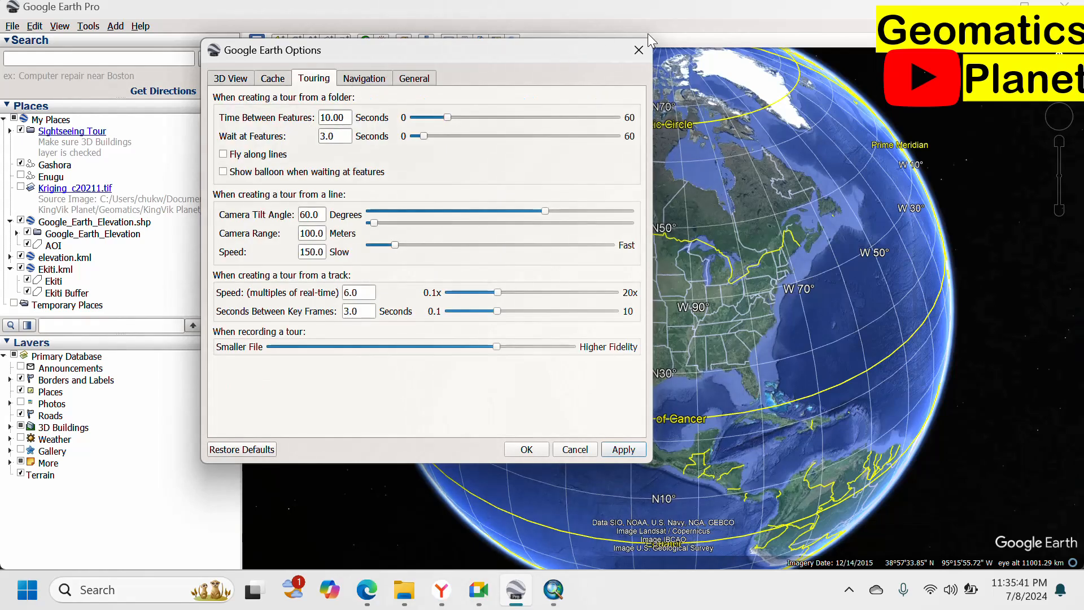
click(527, 450)
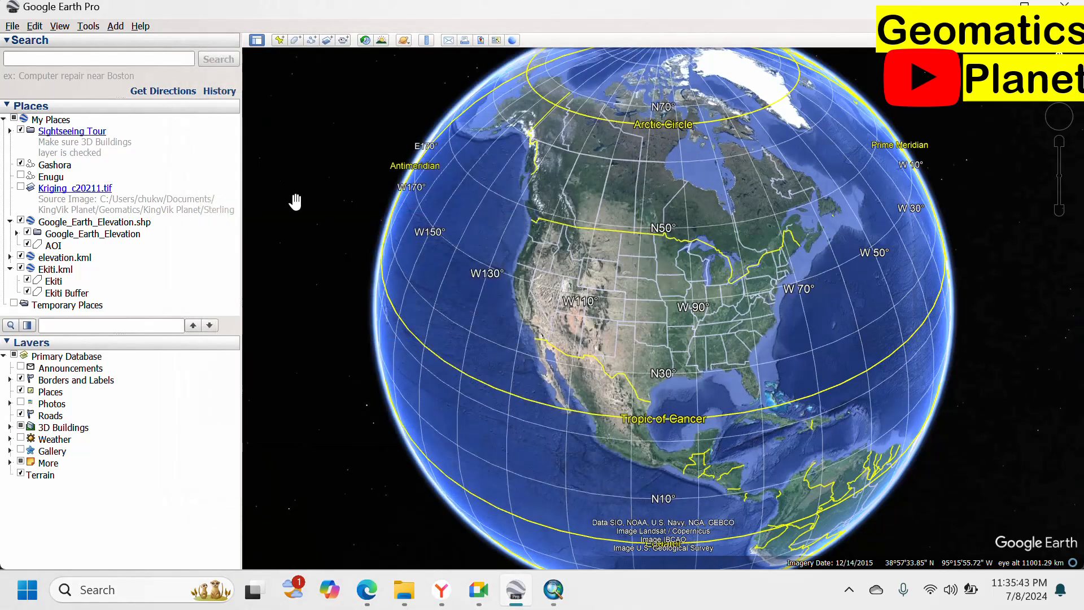
Search for Enugu and fly the view to its marker.
click(115, 26)
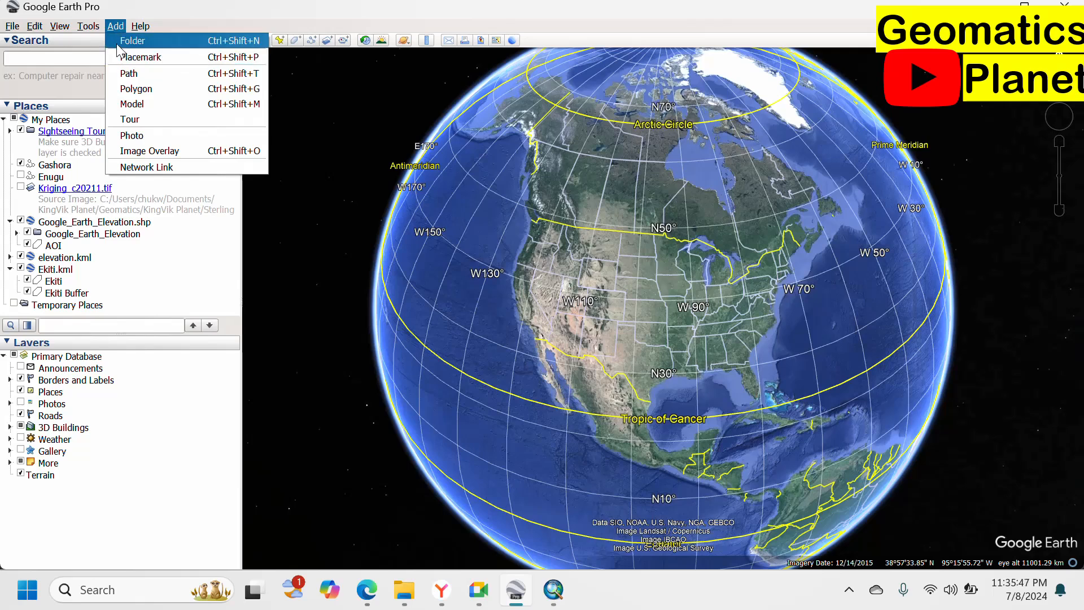
click(61, 57)
text(en)
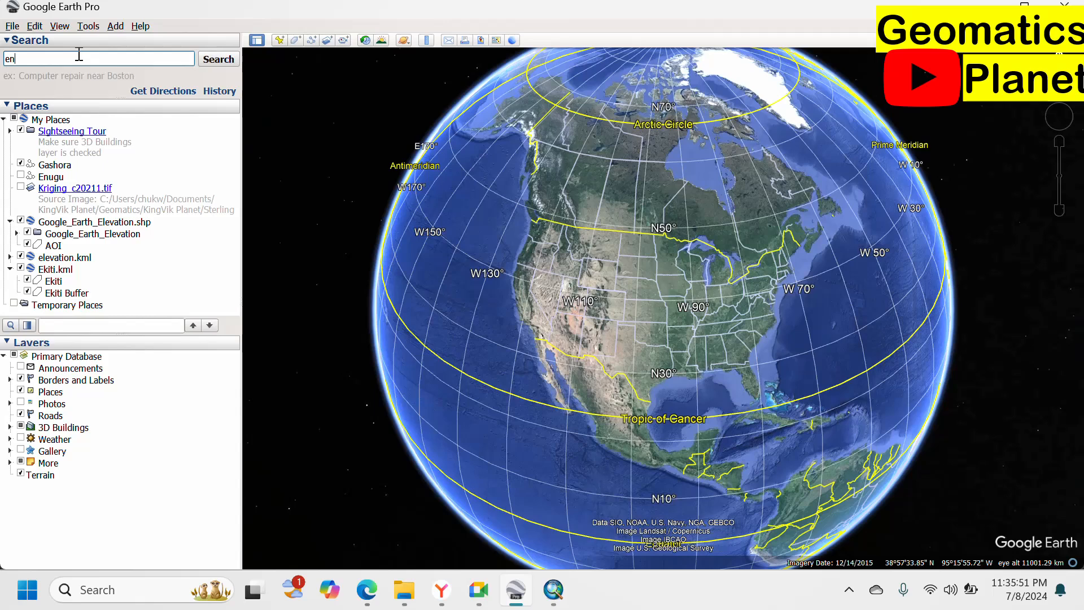
text(ugu)
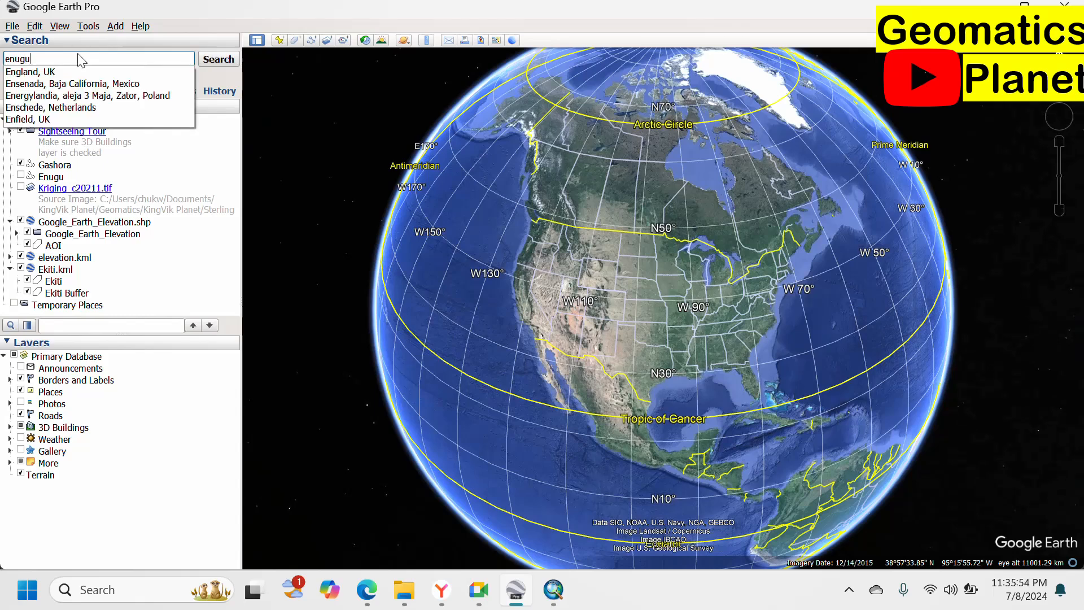
key(Return)
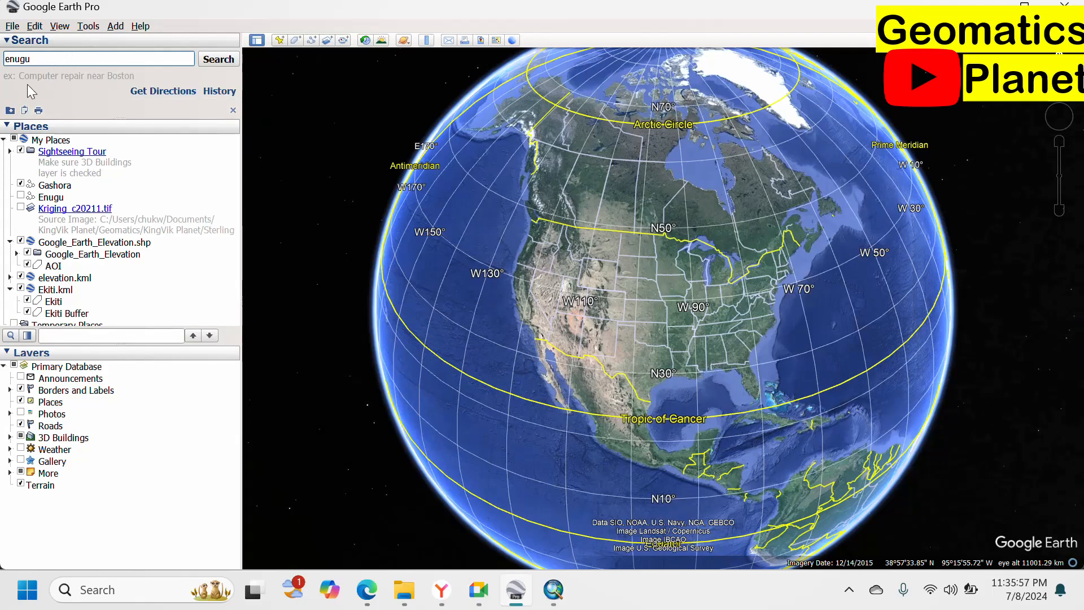
click(201, 63)
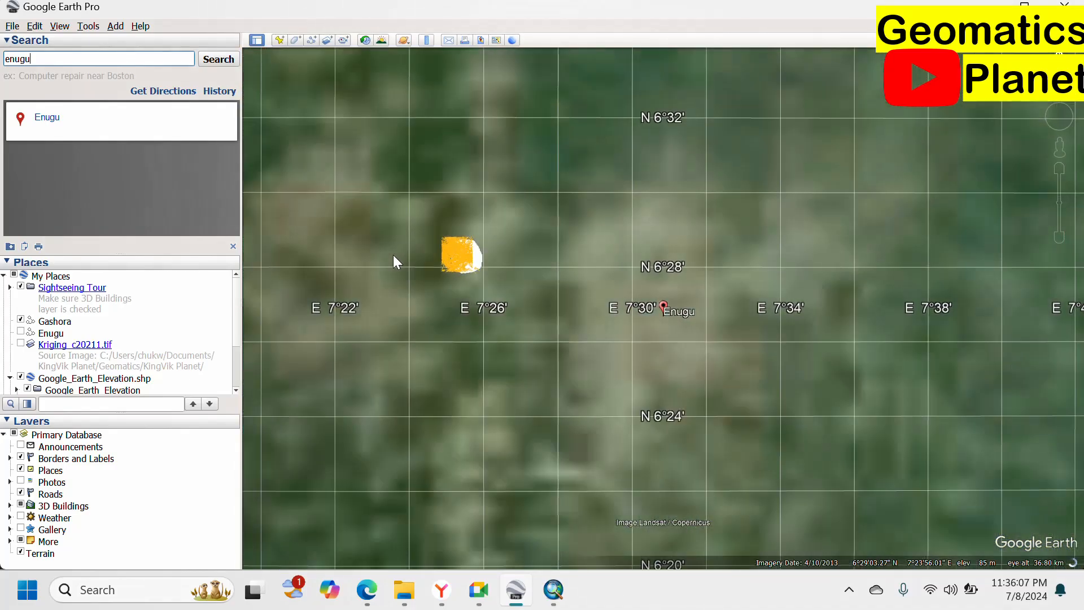
Zoom and pan in on Enugu's main road and the buildings beside it.
scroll(390, 249, up, 3)
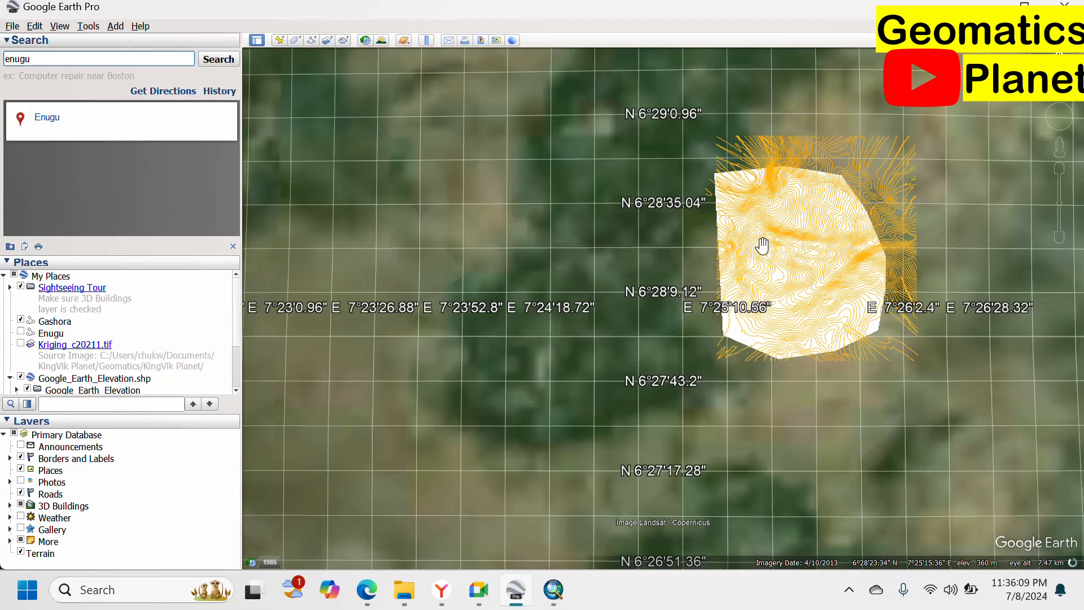
scroll(763, 245, up, 2)
drag(697, 271, 311, 90)
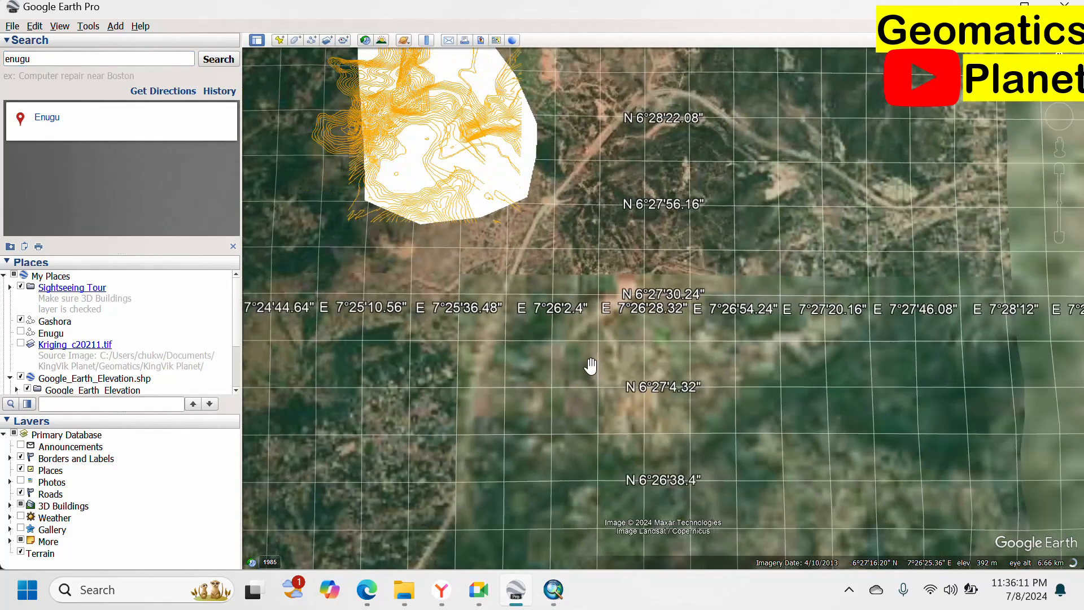
scroll(547, 239, up, 2)
drag(535, 173, 550, 268)
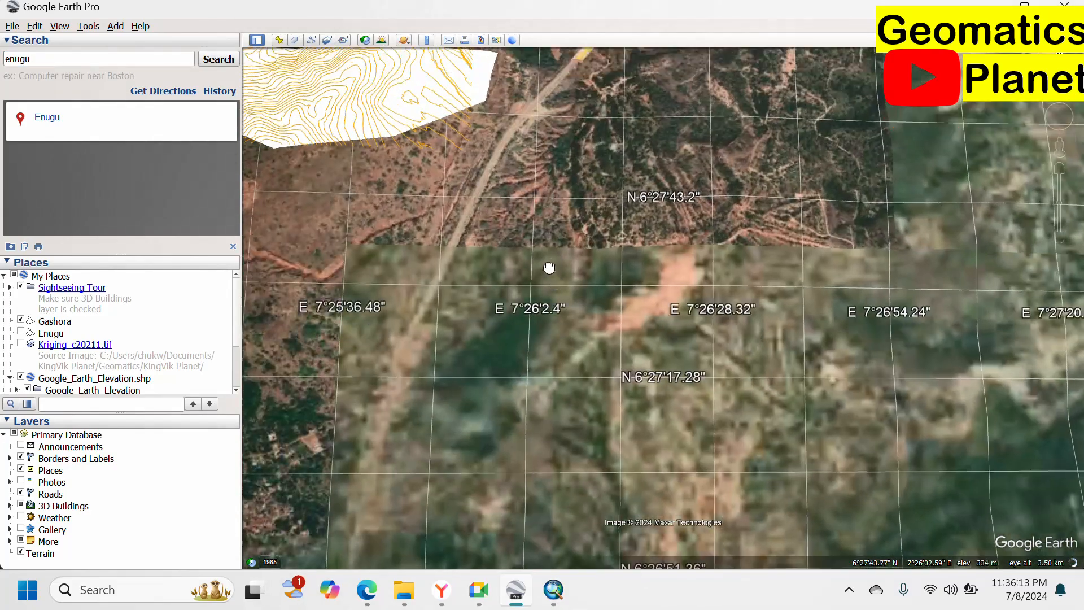
scroll(518, 131, up, 2)
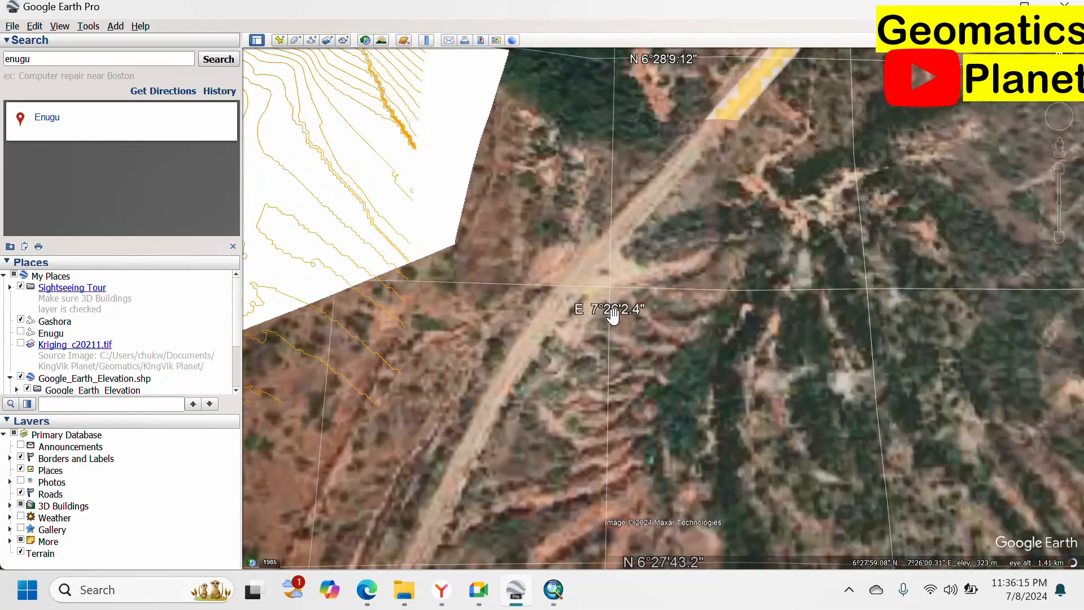
drag(596, 341, 659, 229)
scroll(679, 144, down, 3)
drag(680, 298, 642, 85)
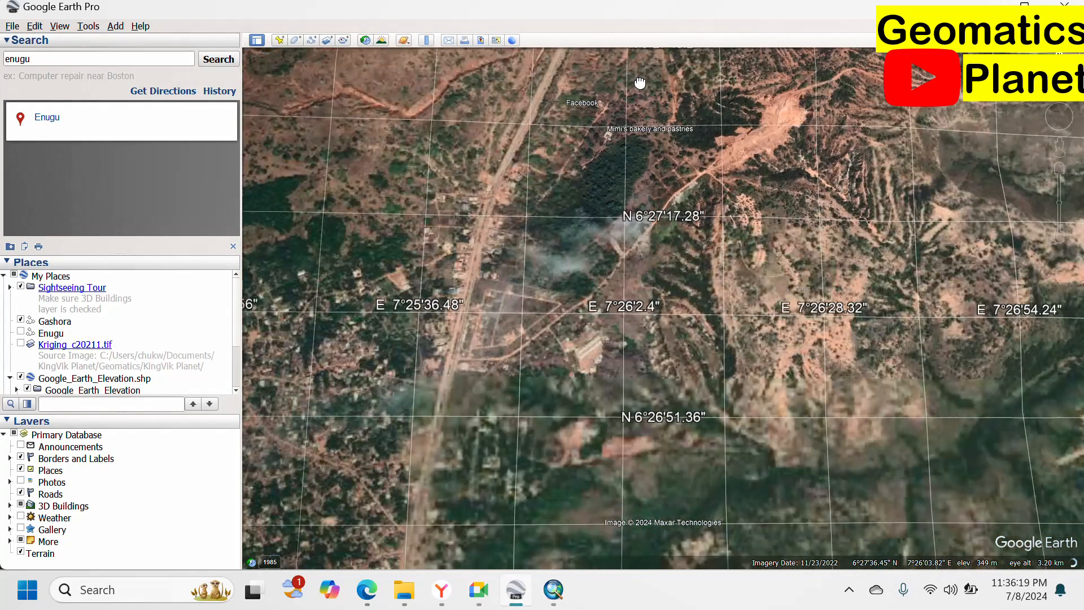
scroll(458, 232, up, 2)
drag(634, 170, 651, 322)
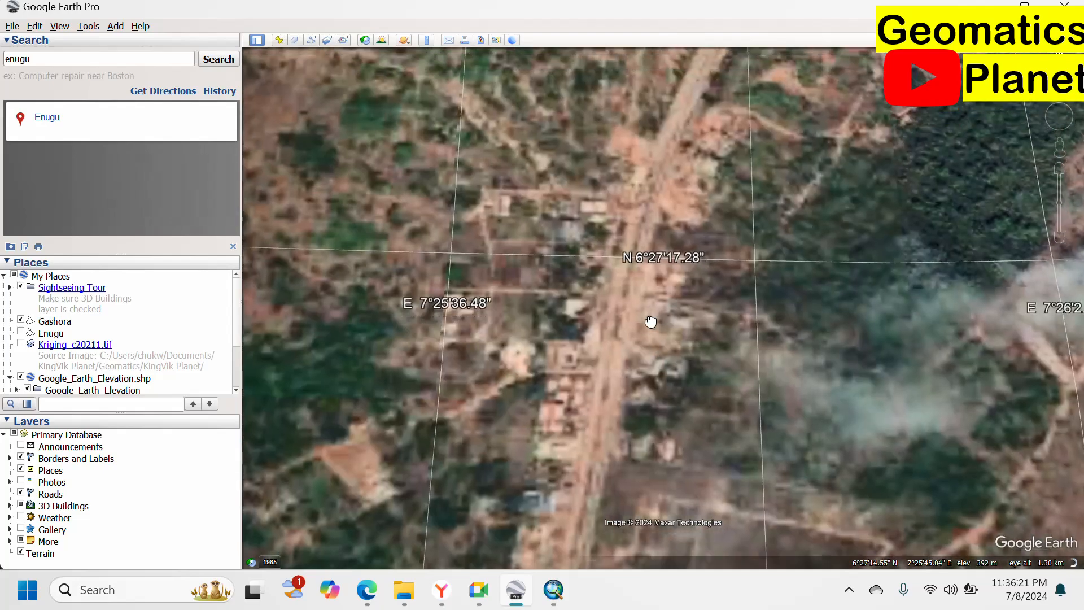
scroll(644, 310, up, 2)
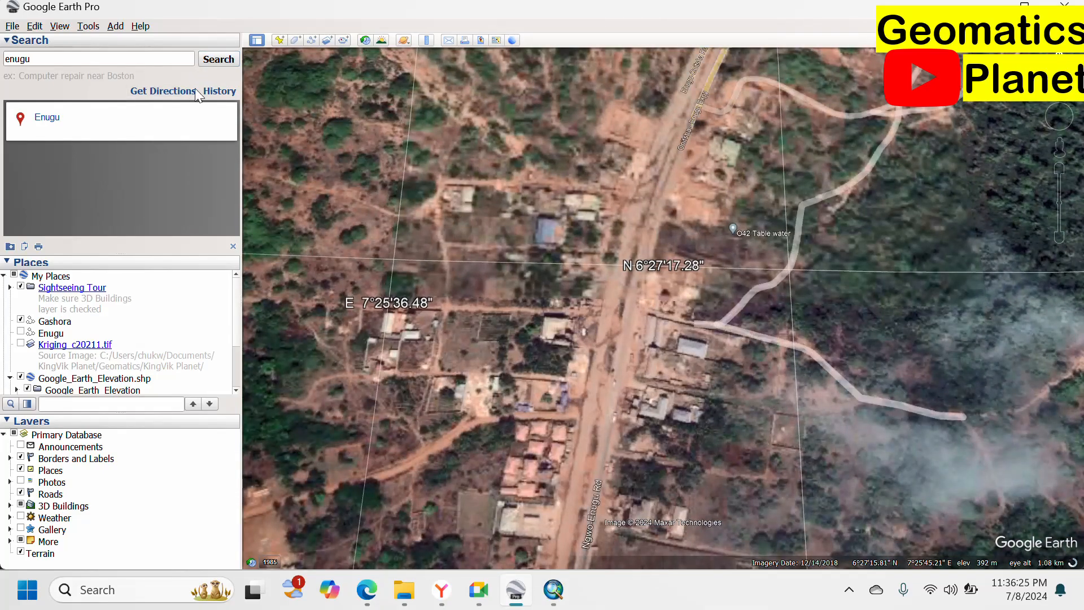
Close the search results and centre the roadside buildings at about 765 m altitude.
click(232, 247)
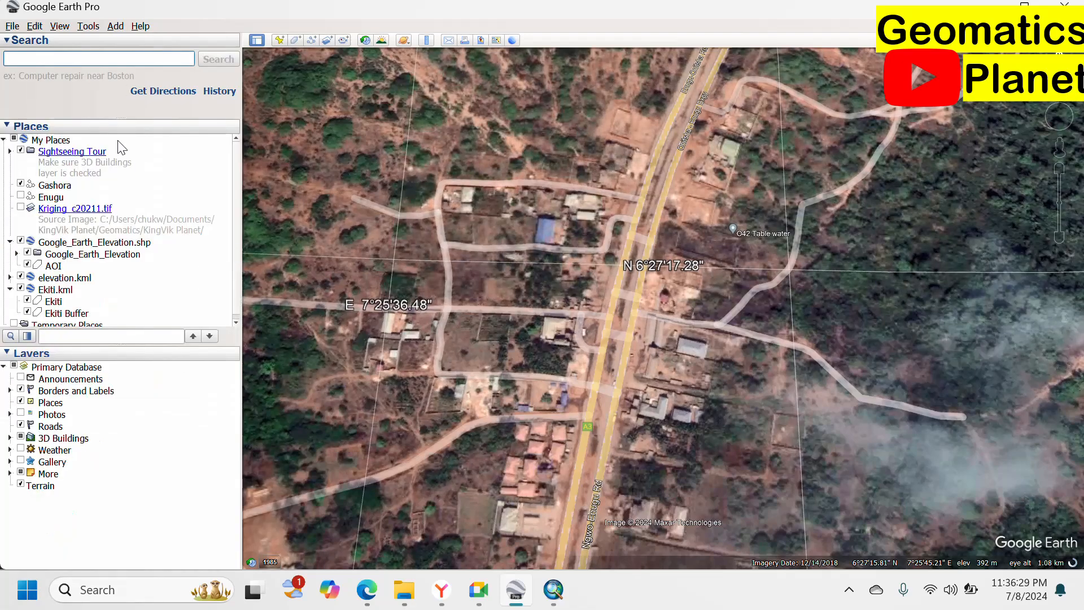
scroll(563, 427, up, 1)
drag(563, 427, 550, 282)
scroll(568, 292, up, 1)
scroll(569, 291, up, 1)
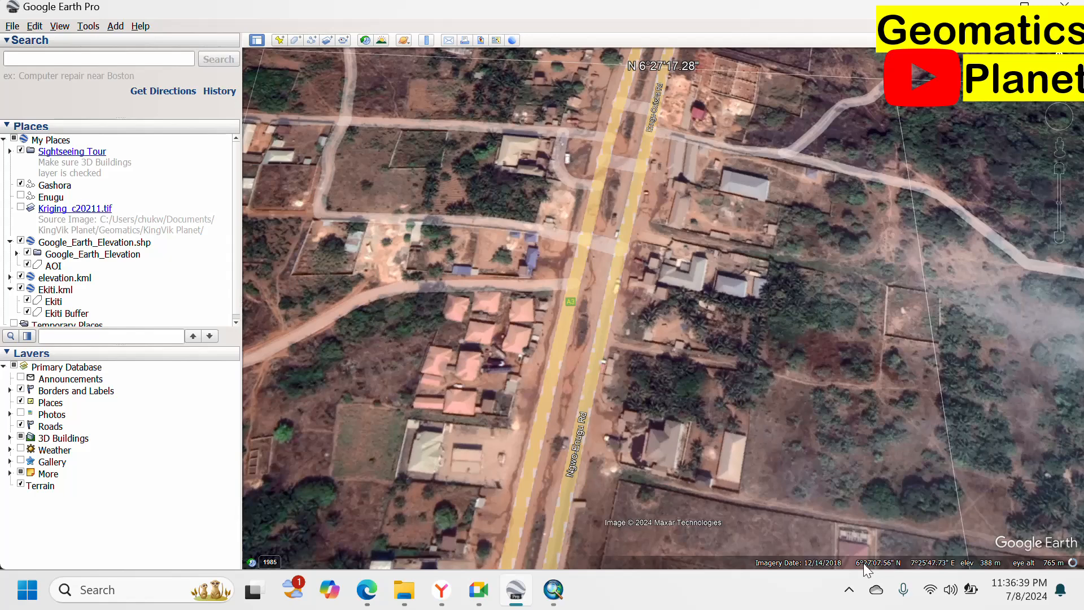
drag(576, 343, 604, 330)
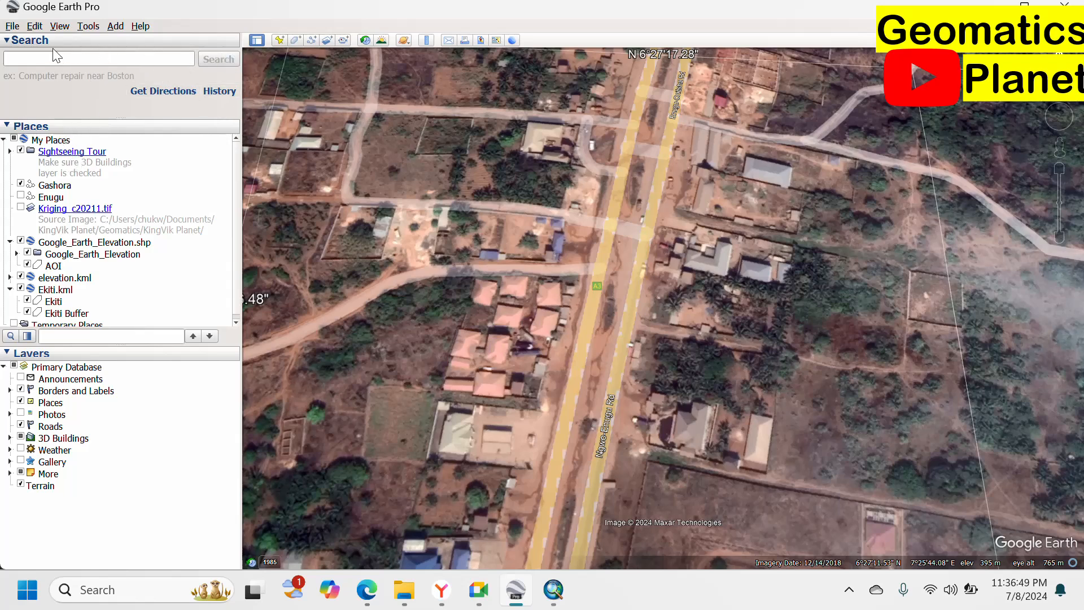
scroll(82, 175, down, 3)
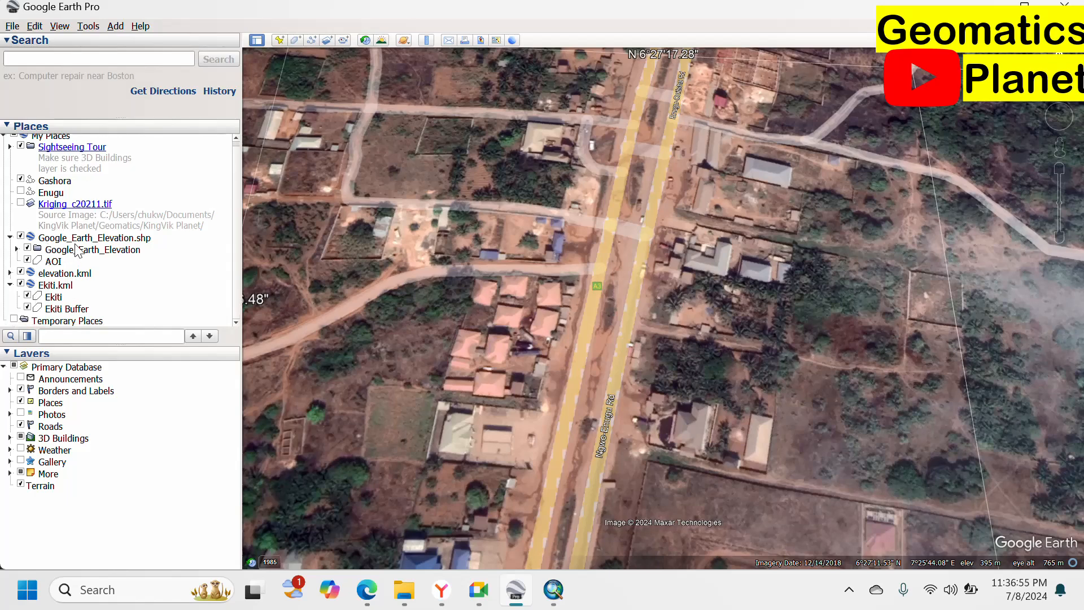
Create a new Places folder named Blake and scroll the list to find it.
right_click(97, 262)
mouse_move(147, 269)
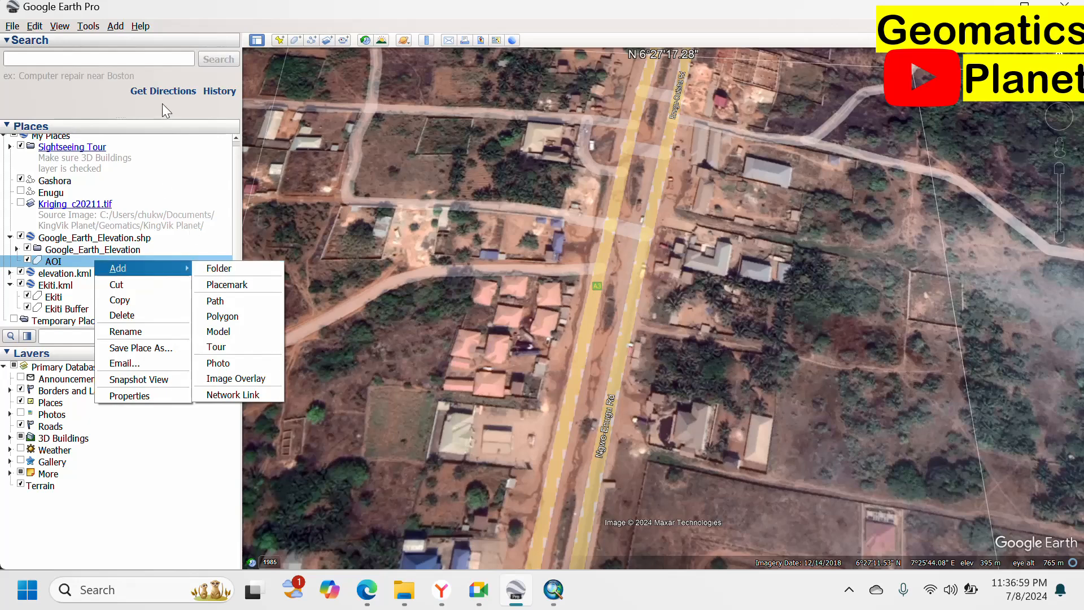
click(163, 157)
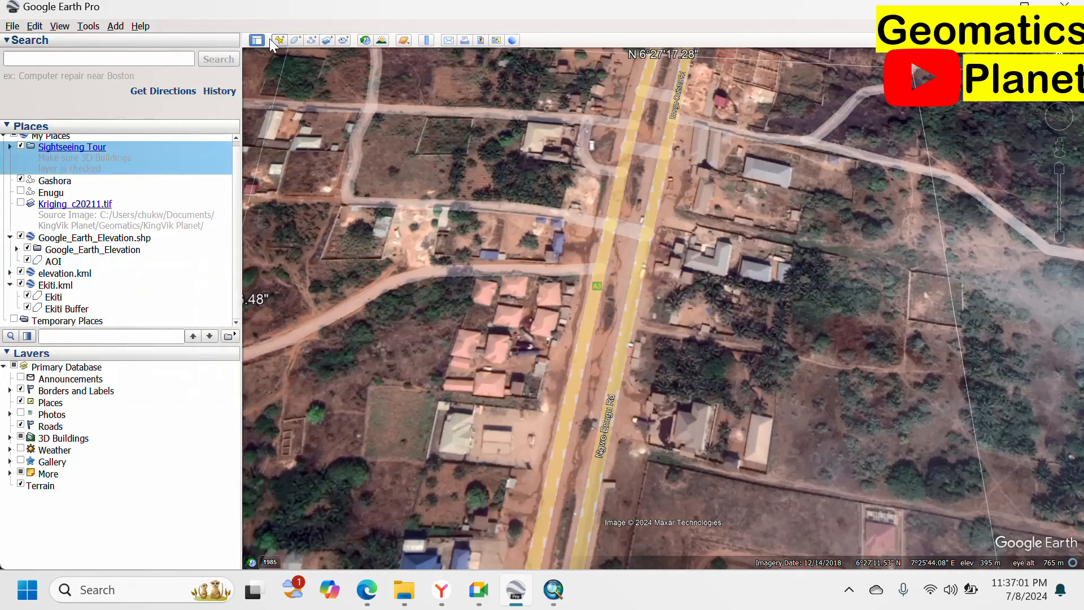
click(115, 26)
click(118, 42)
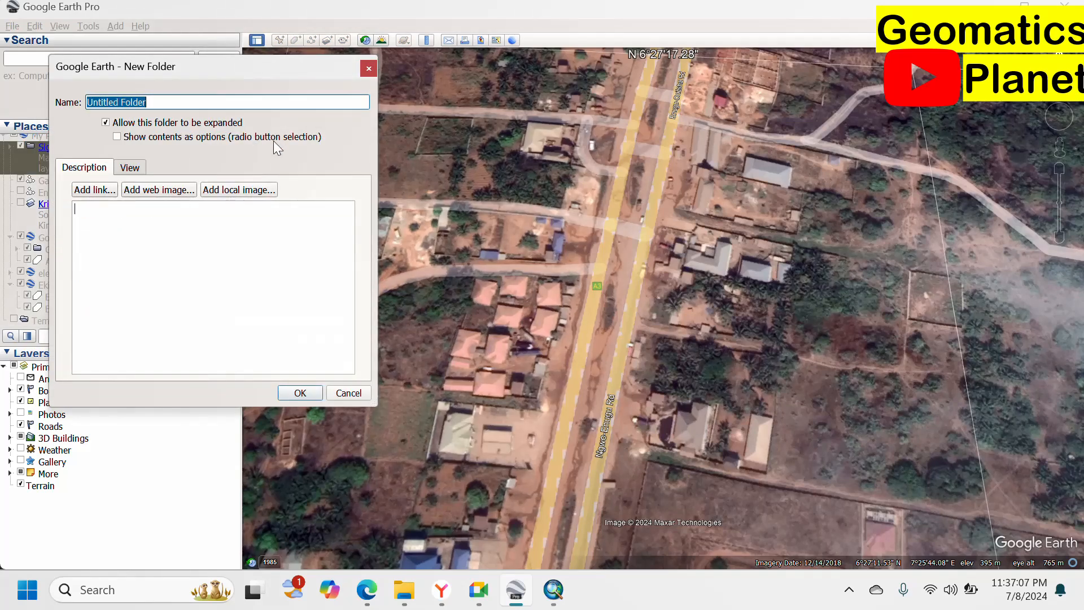
text(Bla)
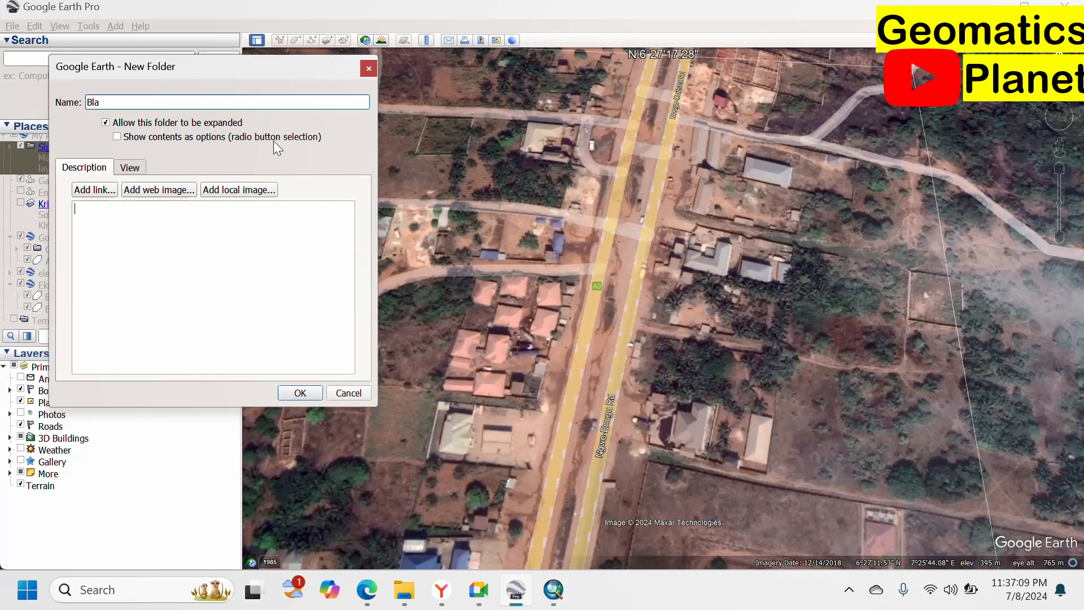
text(ke)
click(191, 212)
click(129, 169)
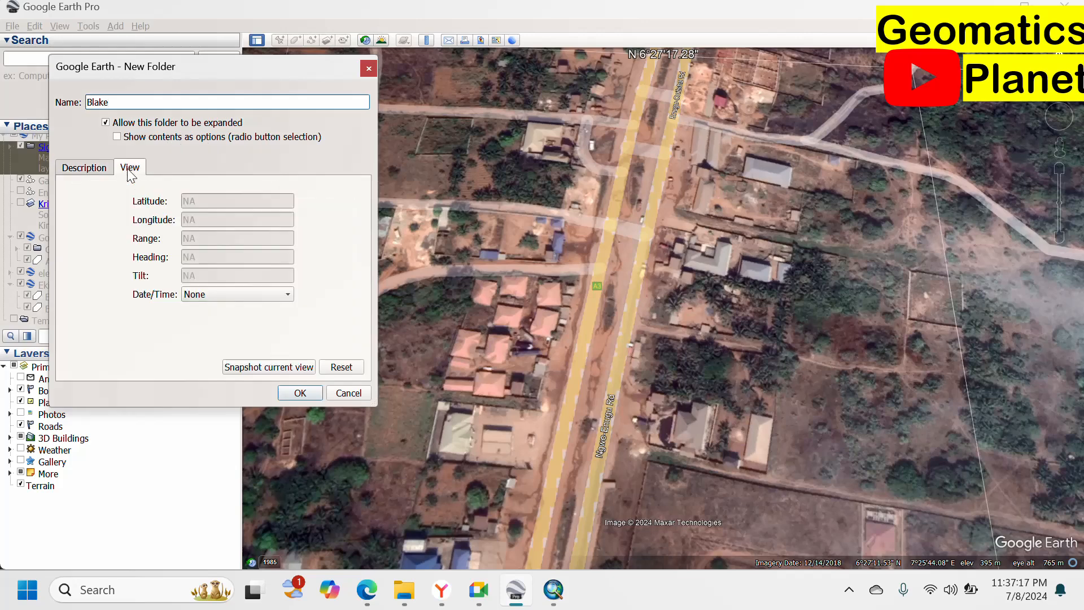
click(93, 170)
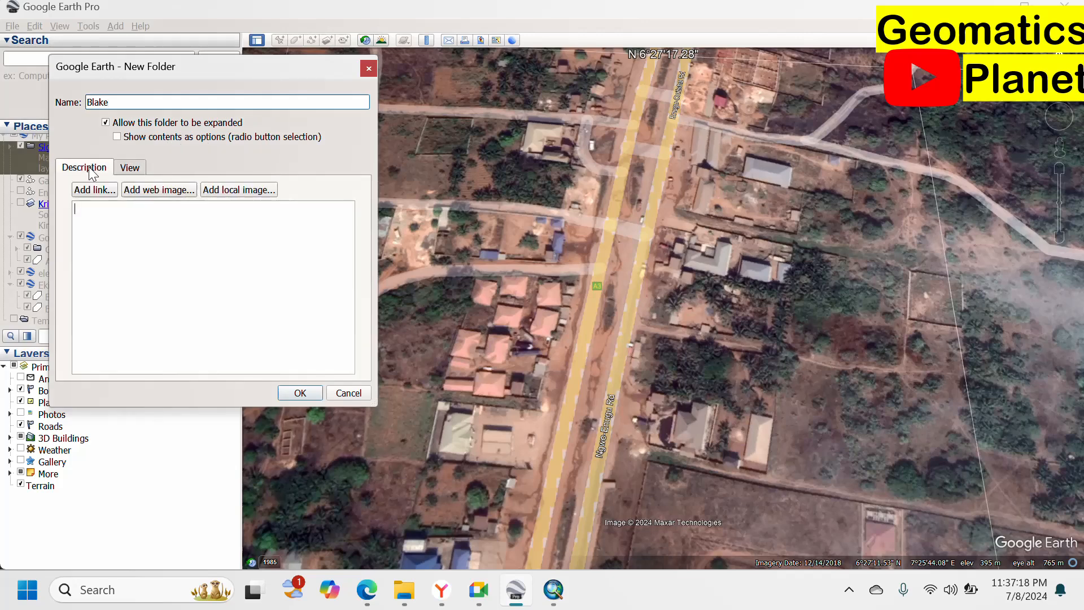
click(295, 390)
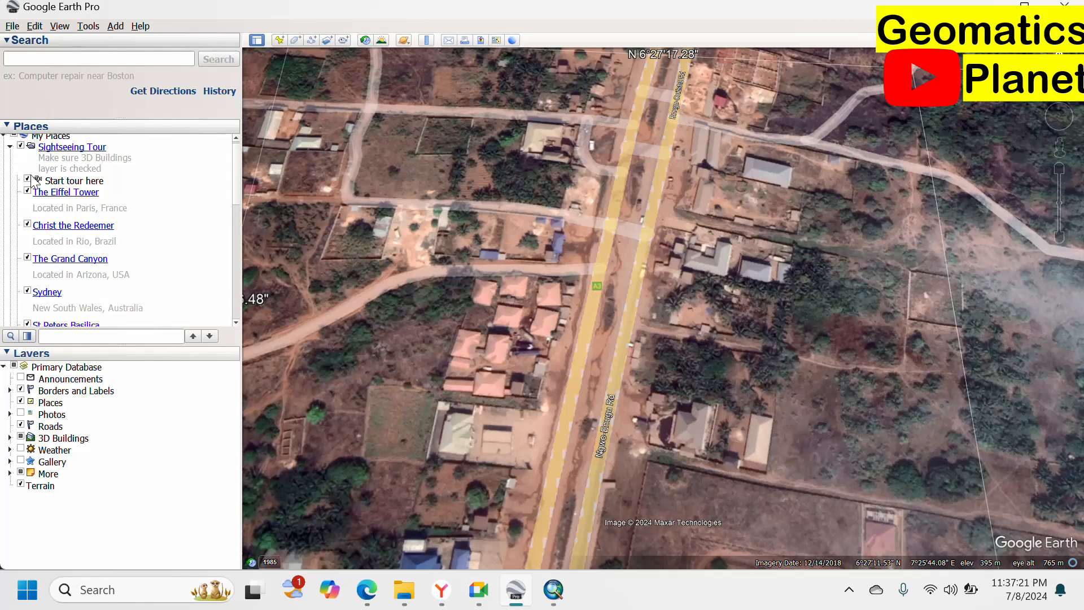
scroll(34, 182, down, 10)
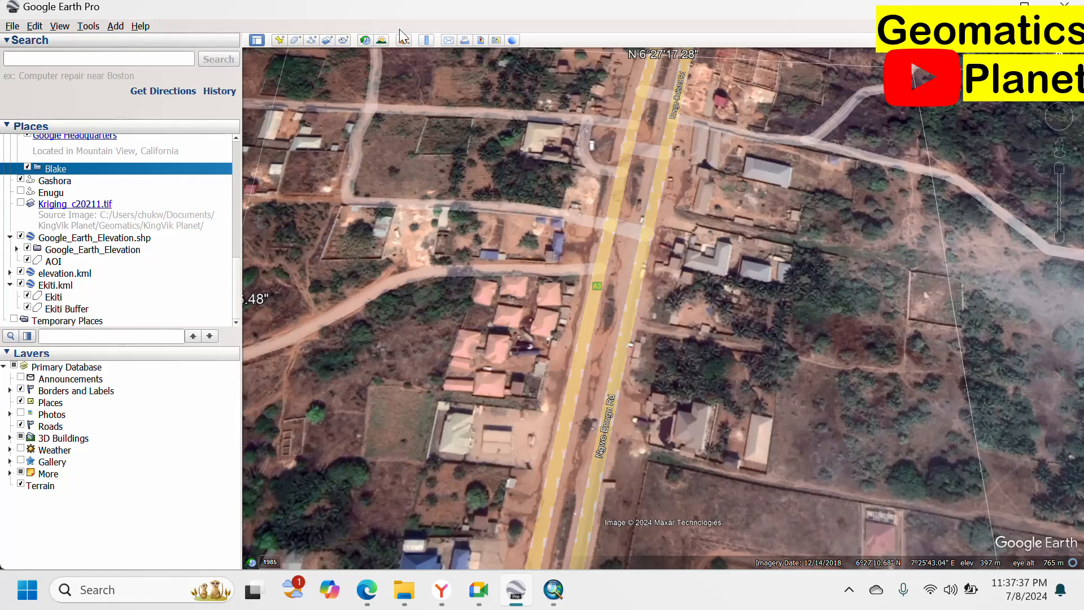
Add a path named Road inside Blake with three points from the highway junction along the side road.
right_click(69, 168)
mouse_move(141, 176)
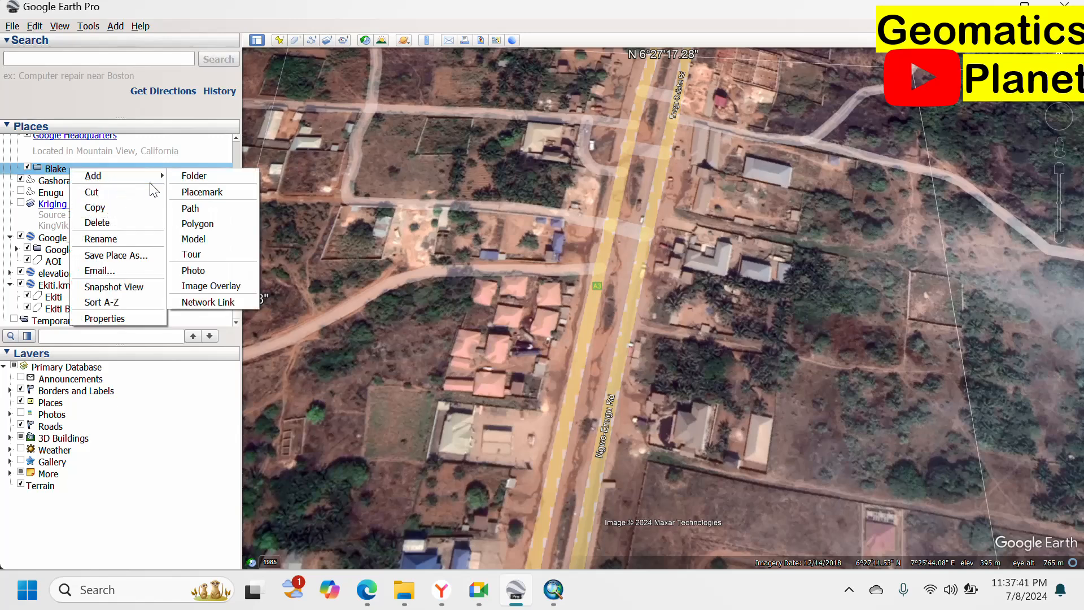
click(183, 207)
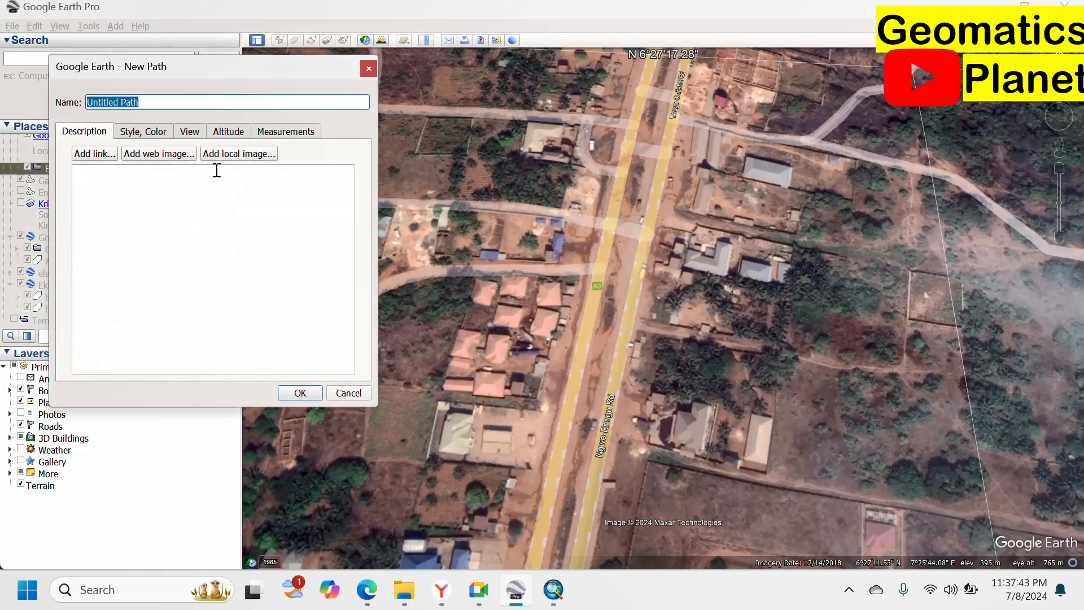
text(Road)
click(225, 172)
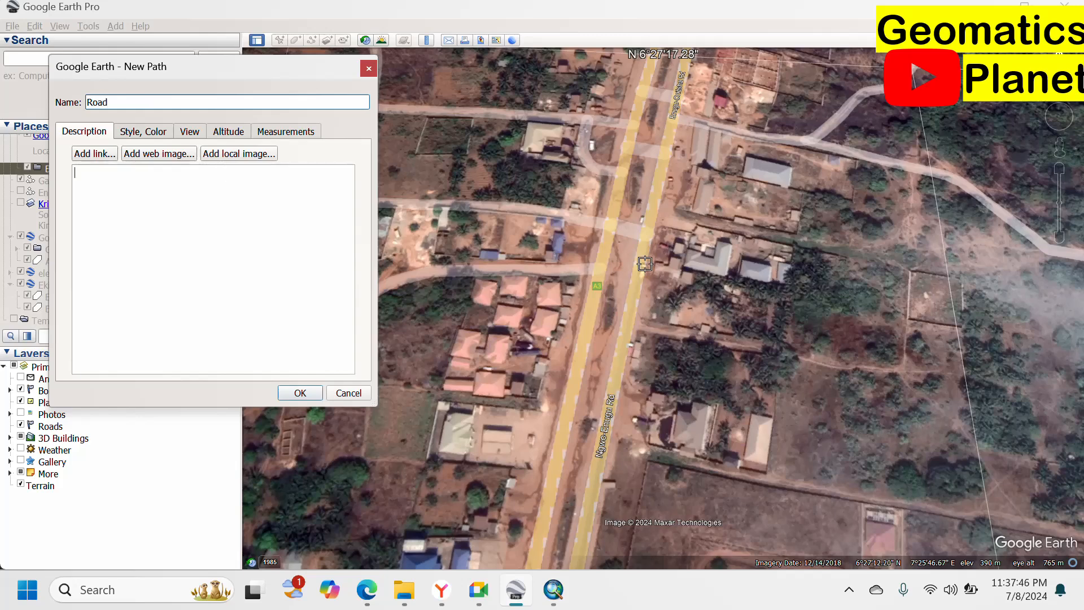
click(673, 119)
click(737, 131)
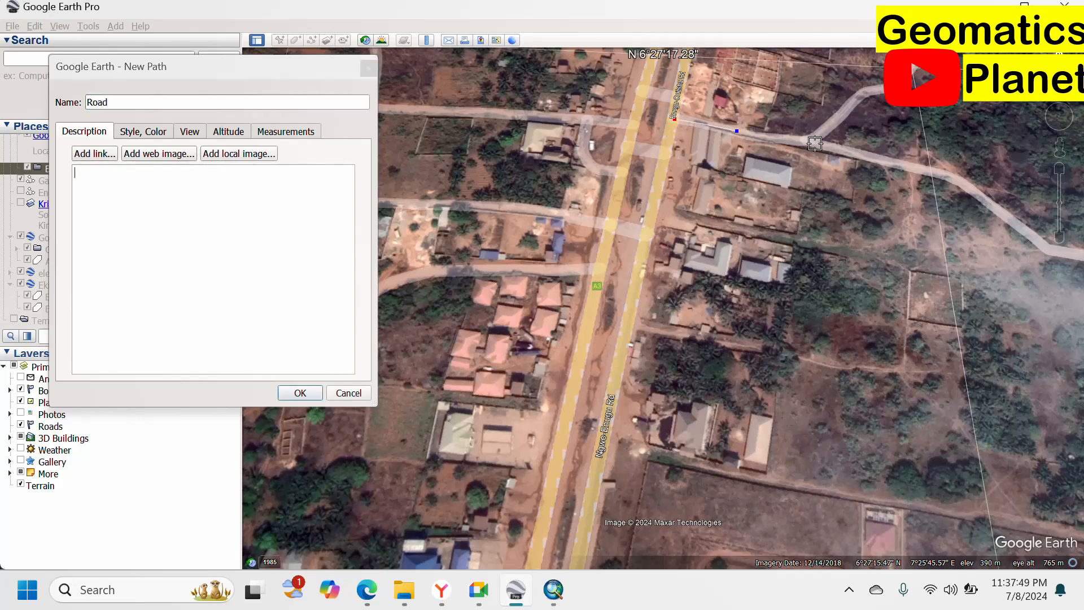
click(789, 136)
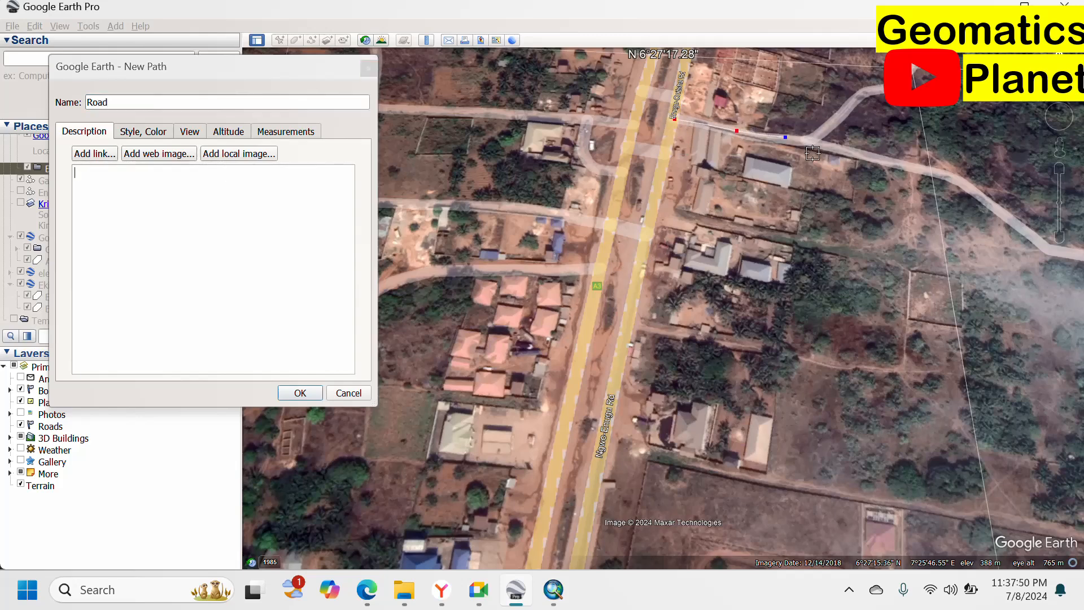
Style the Road line blue with width 1.2.
click(141, 135)
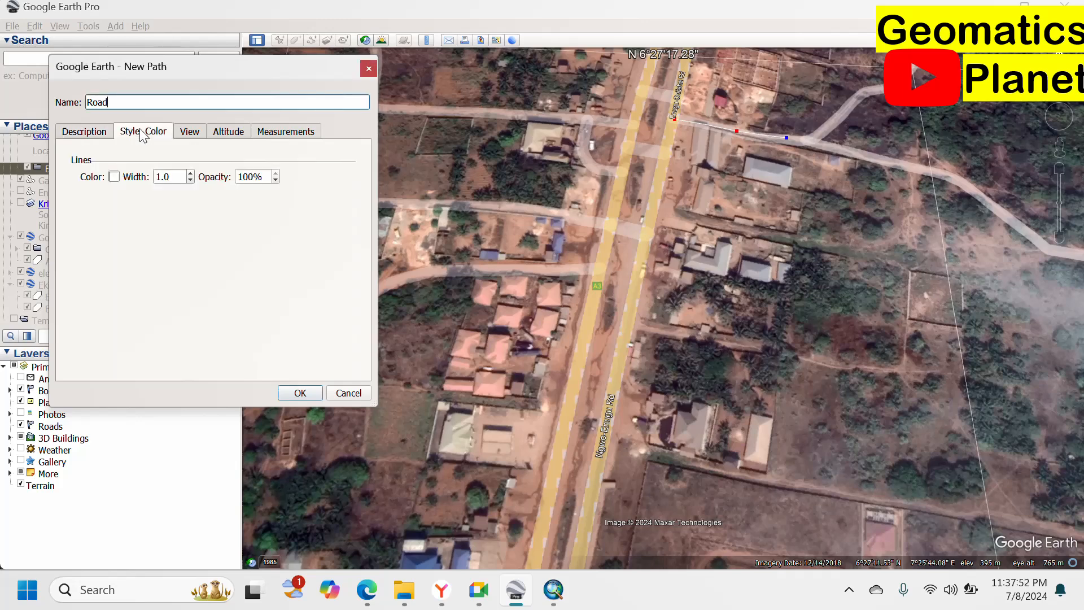
double_click(191, 174)
click(114, 177)
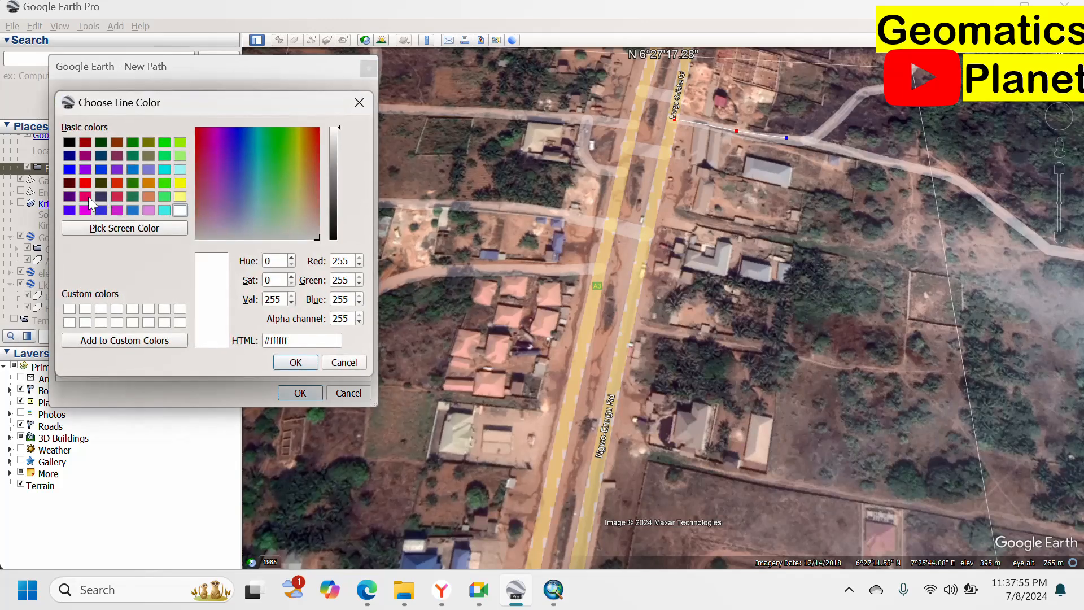
click(69, 169)
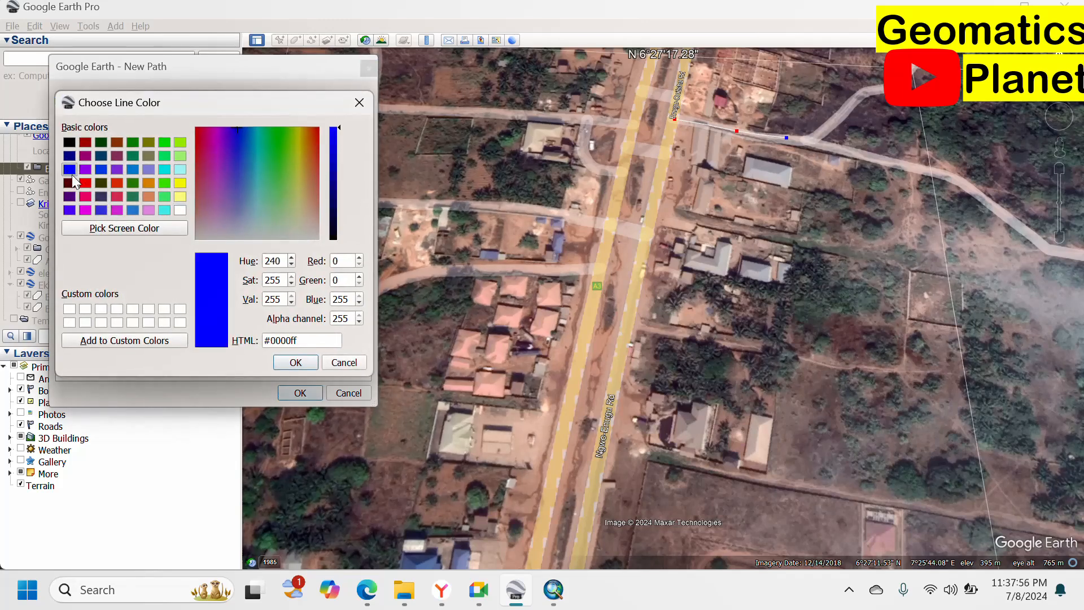
click(296, 362)
scroll(819, 123, up, 3)
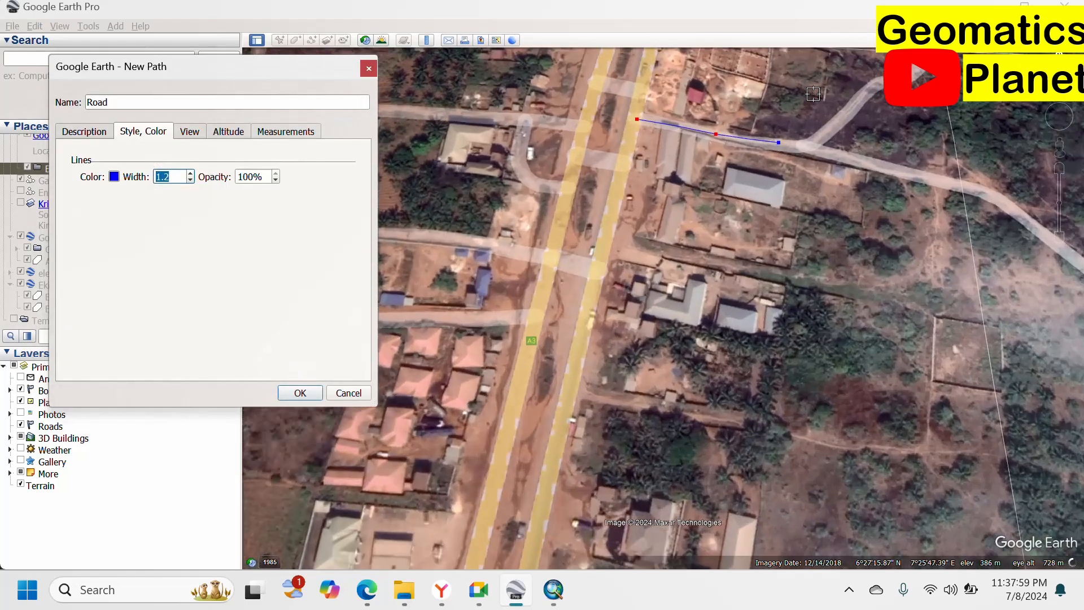
Extend the Road path east along the dirt road, removing a misplaced point.
click(809, 162)
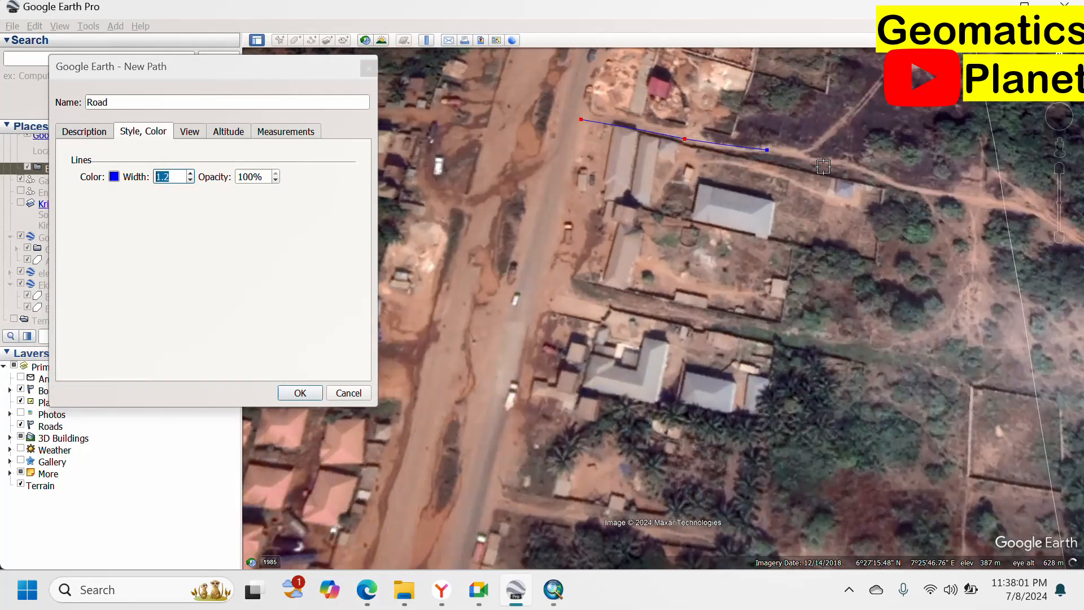
click(876, 175)
click(948, 192)
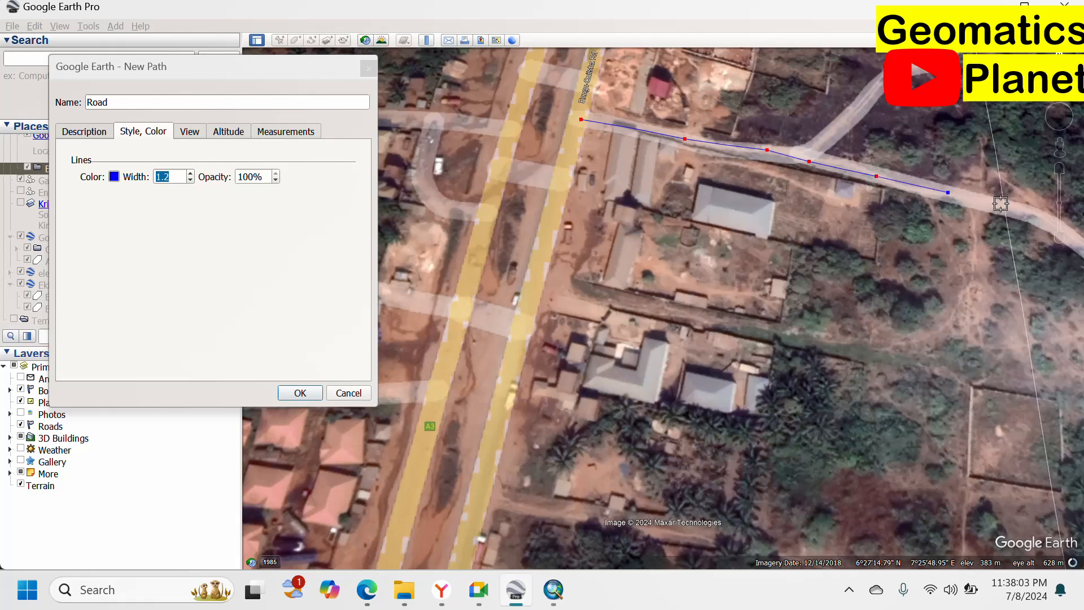
click(1004, 204)
click(1040, 217)
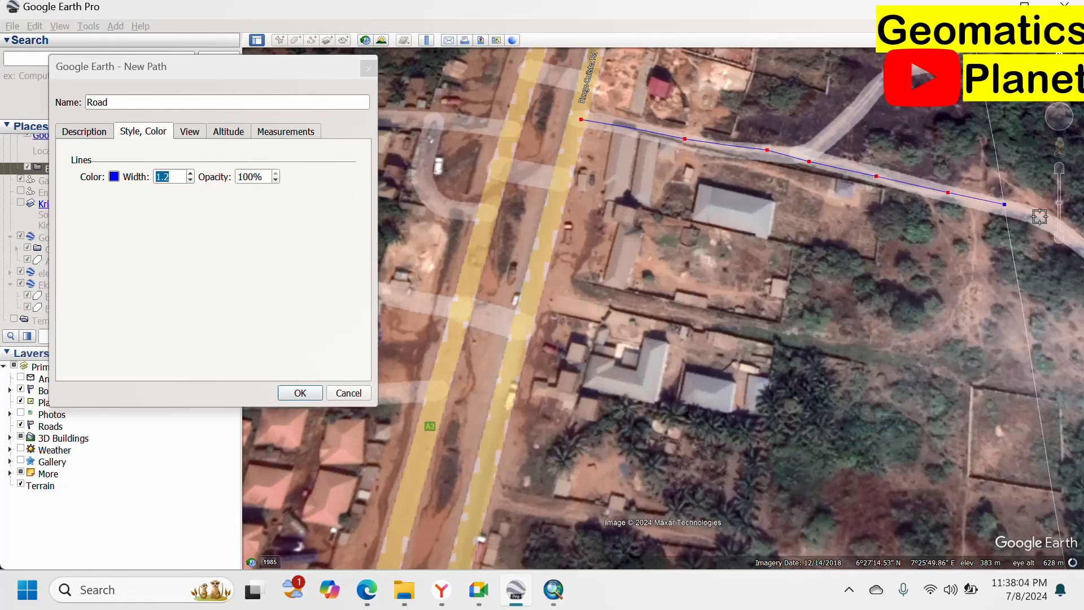
click(544, 282)
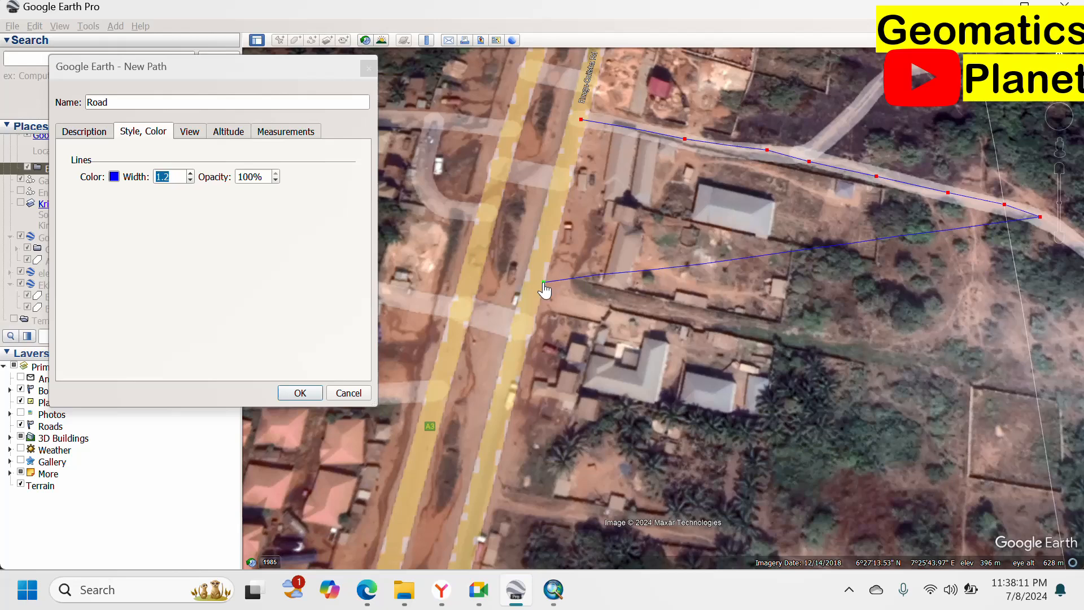
right_click(586, 243)
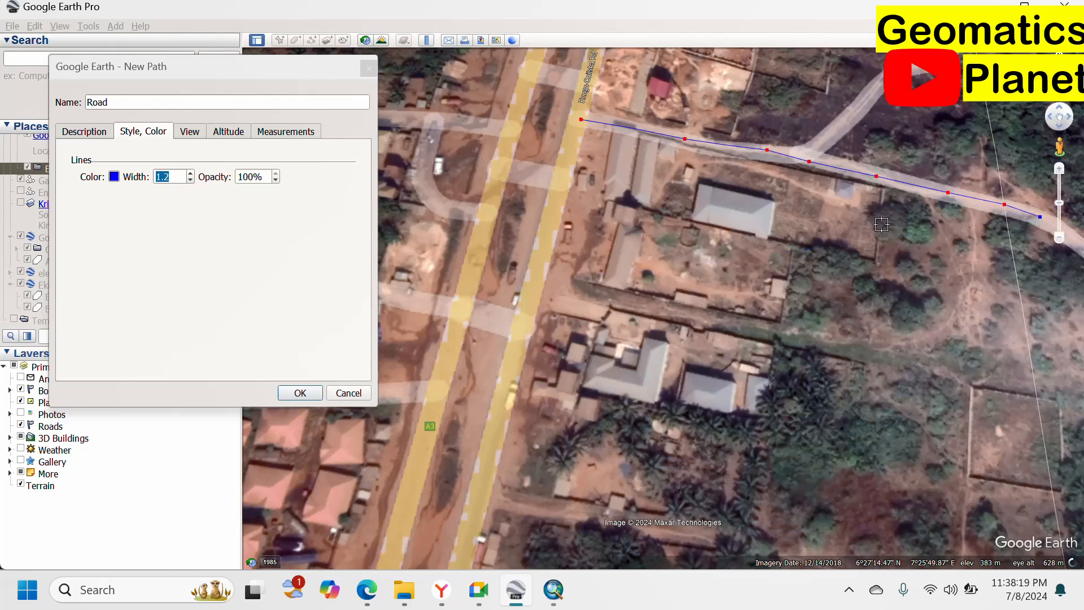
scroll(744, 209, up, 1)
scroll(736, 209, down, 3)
Trace the road's bend freehand to the right edge and save the Road path.
drag(741, 254, 609, 346)
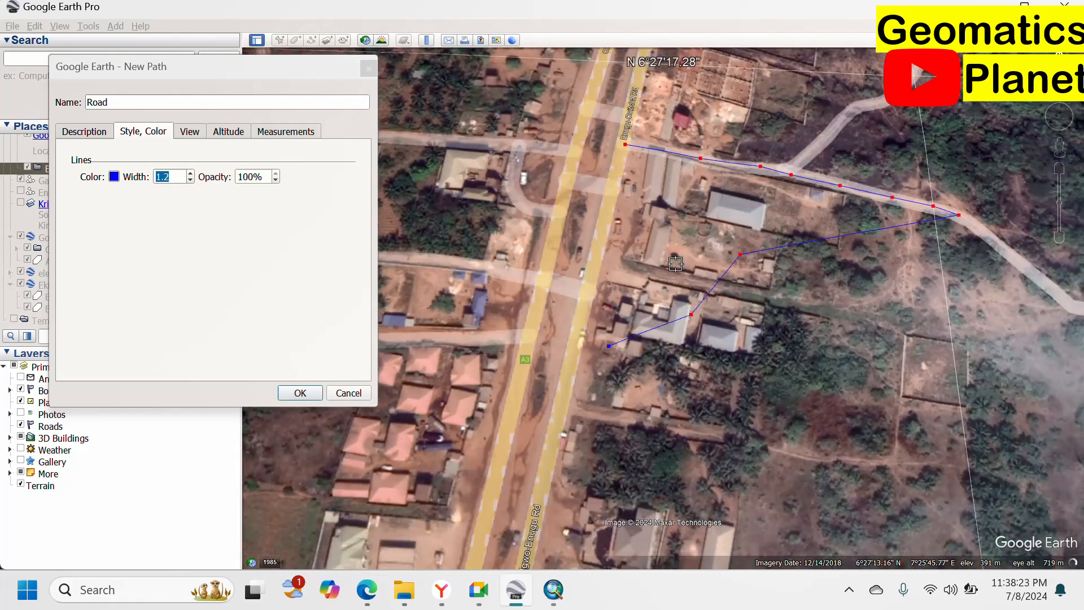
key(Delete)
key(Delete)
key(Delete)
scroll(679, 222, down, 3)
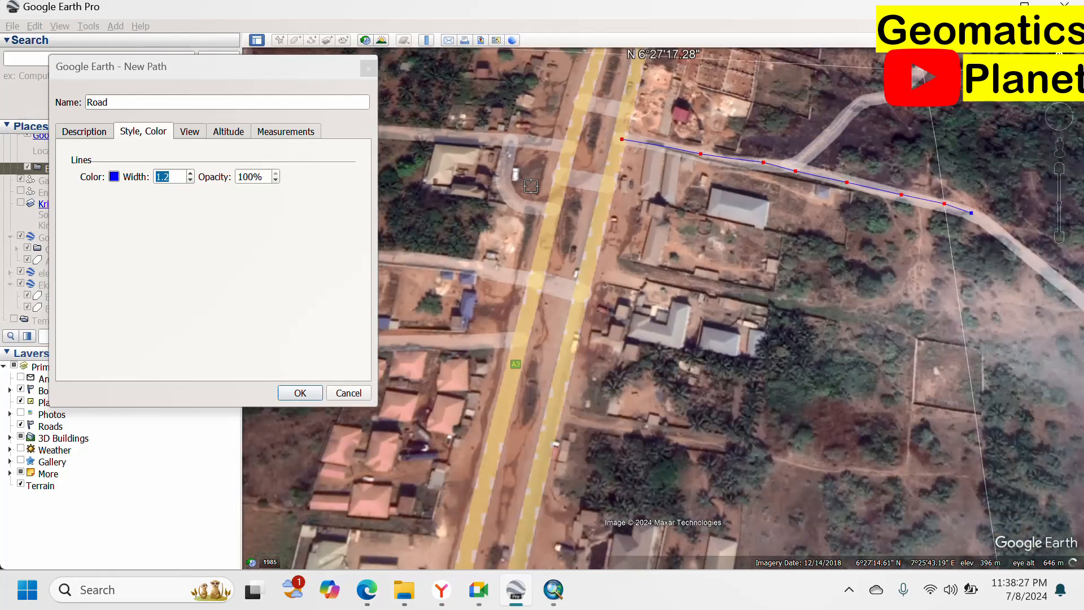
scroll(823, 209, up, 3)
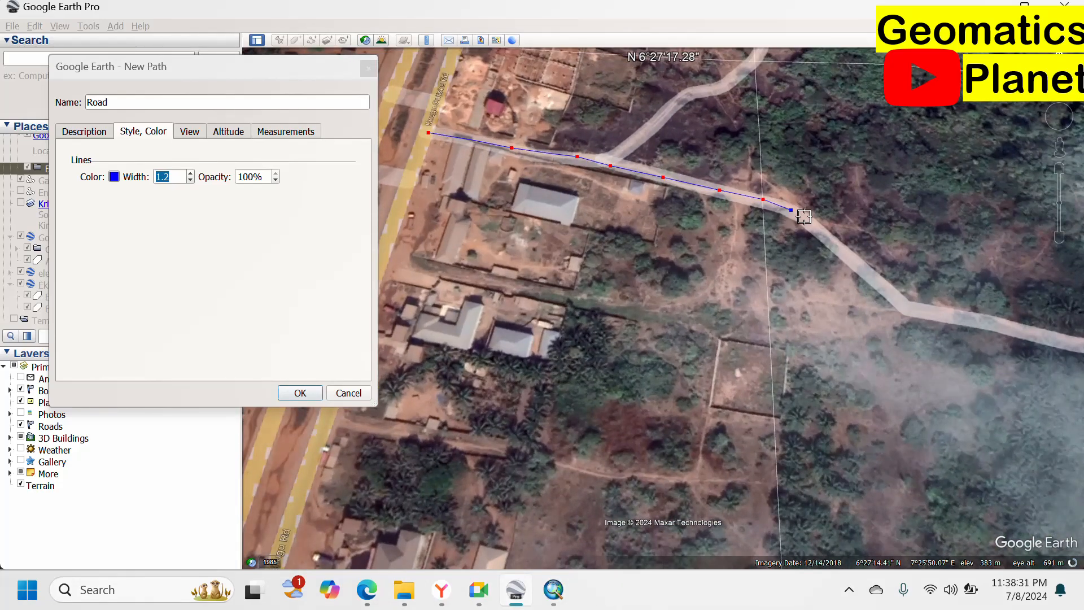
click(821, 228)
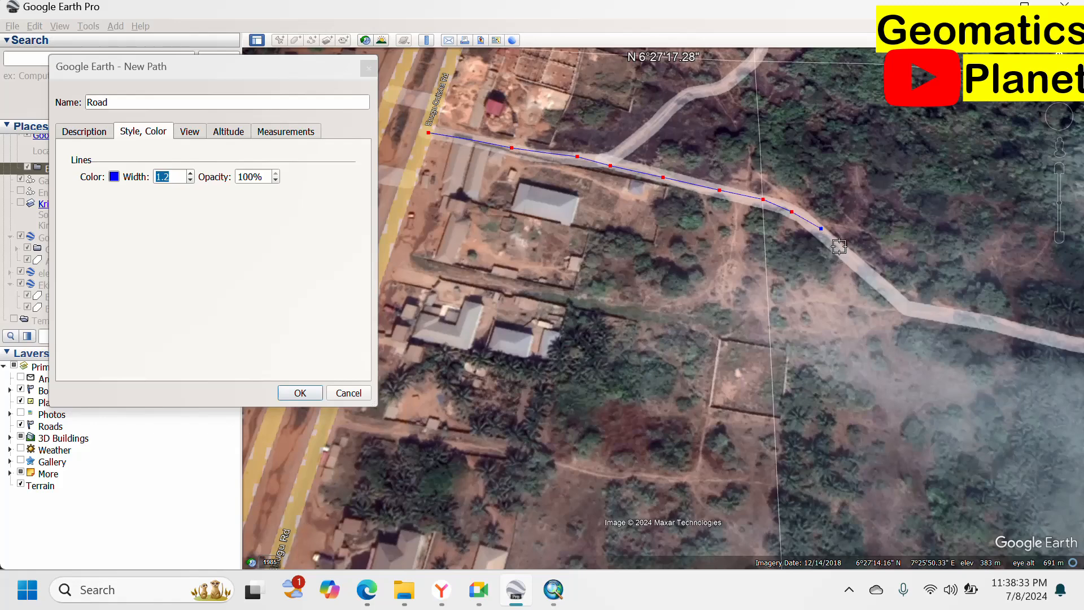
mouse_move(836, 244)
mouse_down()
mouse_move(889, 302)
mouse_move(1031, 338)
mouse_up()
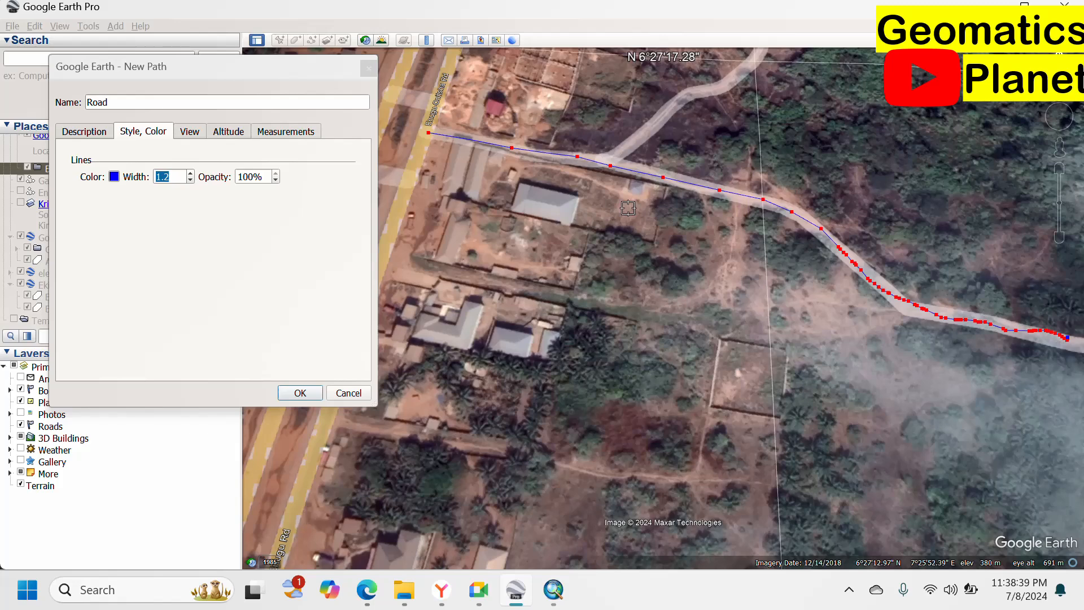
click(297, 392)
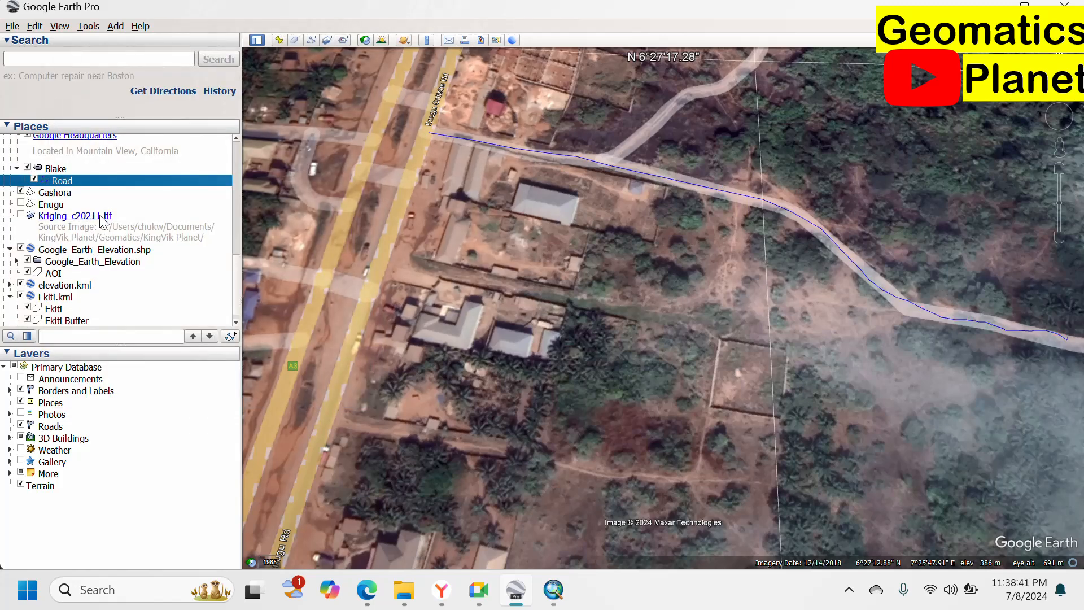
Add a path named 1 in Blake, starting at the highway along the lower track.
right_click(59, 170)
mouse_move(175, 178)
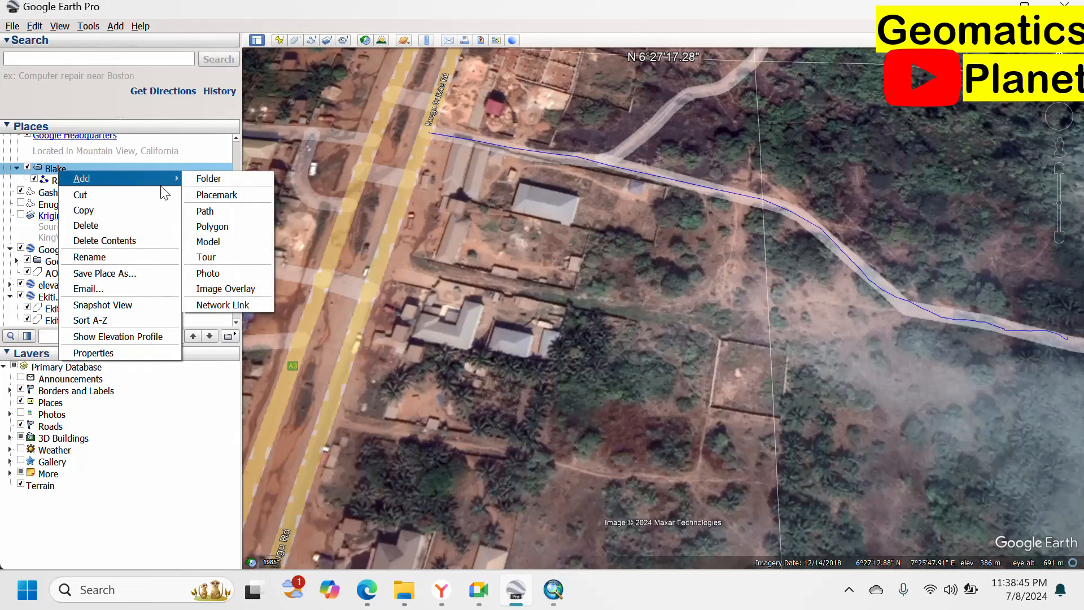
click(215, 212)
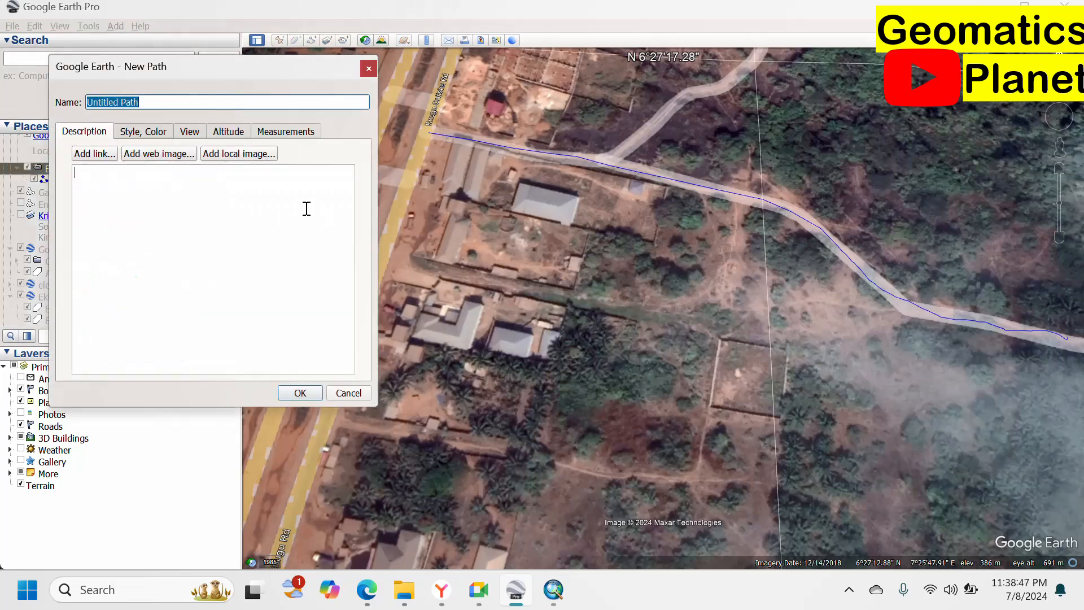
text(1)
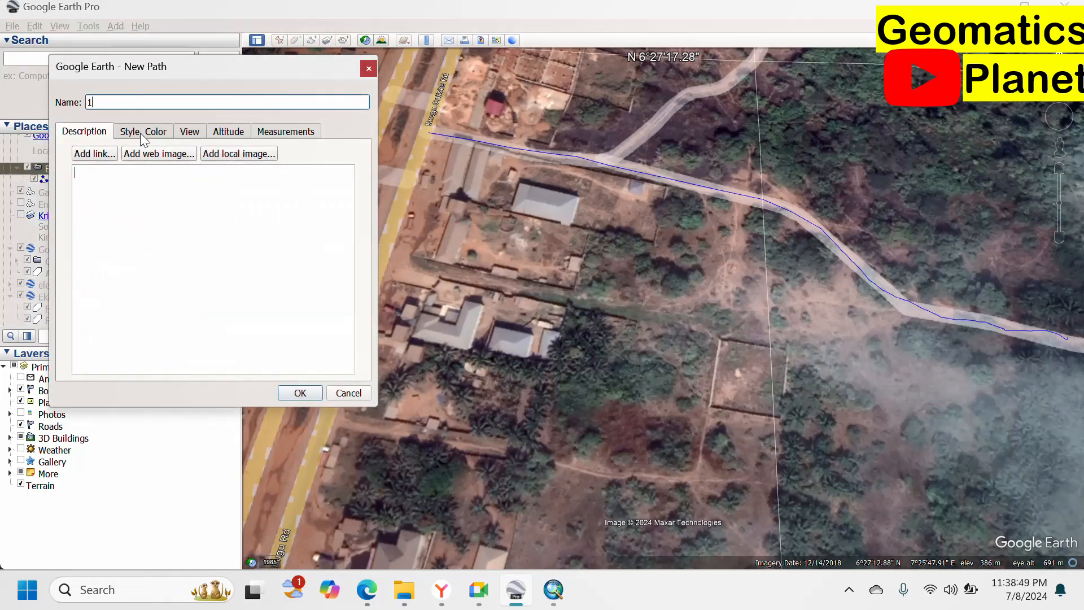
click(390, 251)
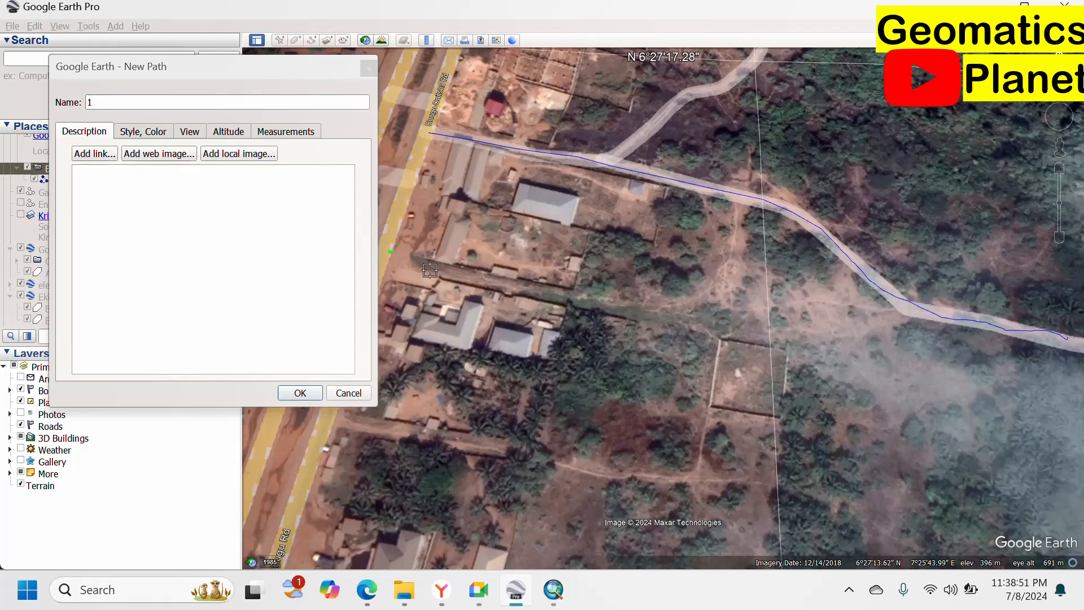
click(439, 262)
click(497, 282)
Extend path 1 east along the lower track until it meets Road, then save it.
click(563, 294)
click(568, 294)
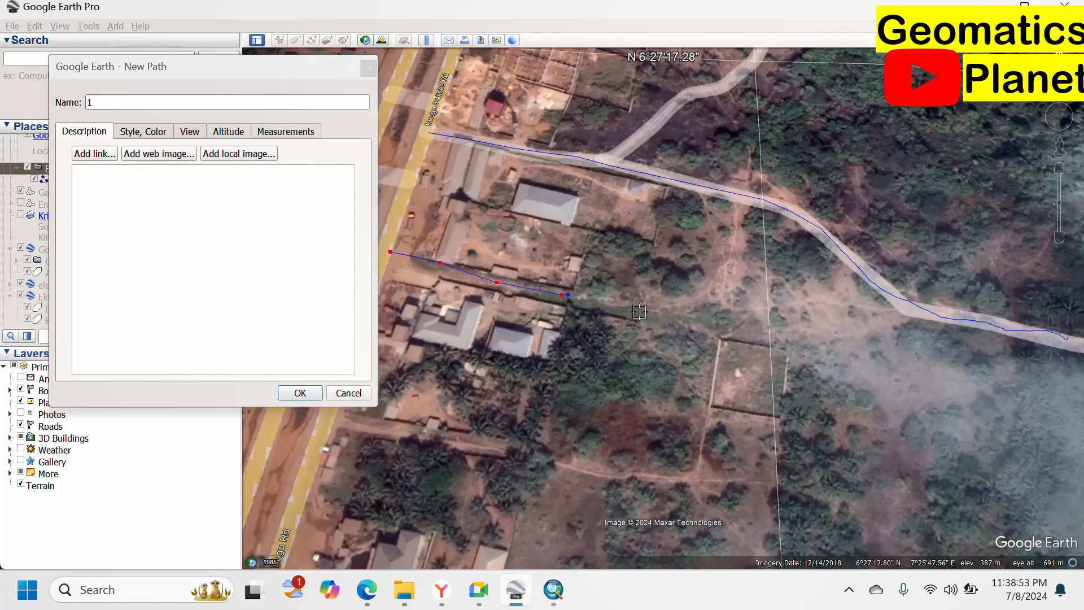
click(641, 312)
click(695, 305)
click(737, 316)
click(778, 318)
click(824, 315)
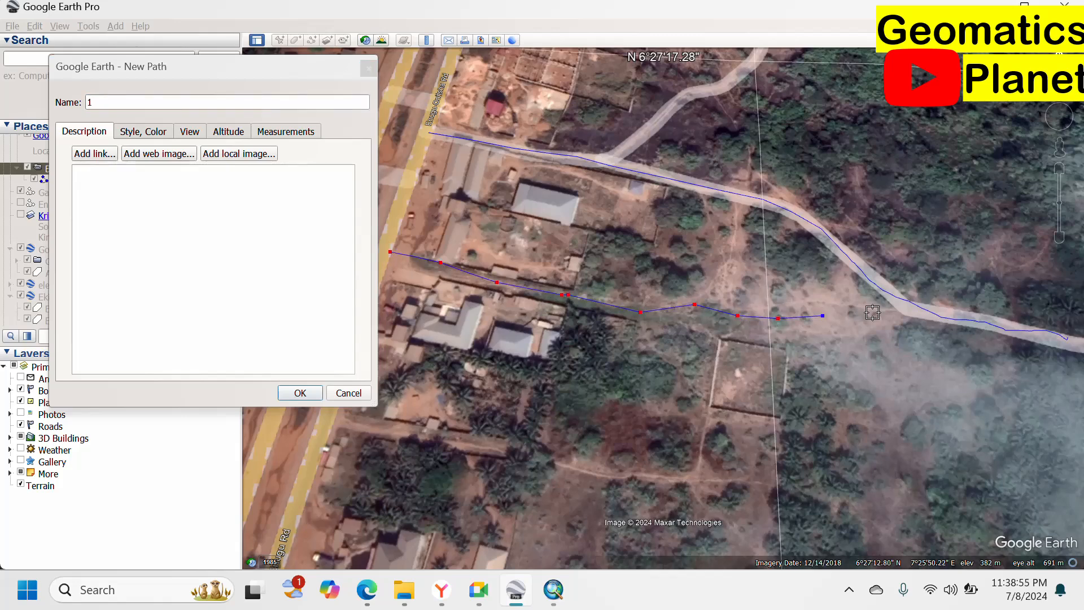
click(904, 301)
click(300, 393)
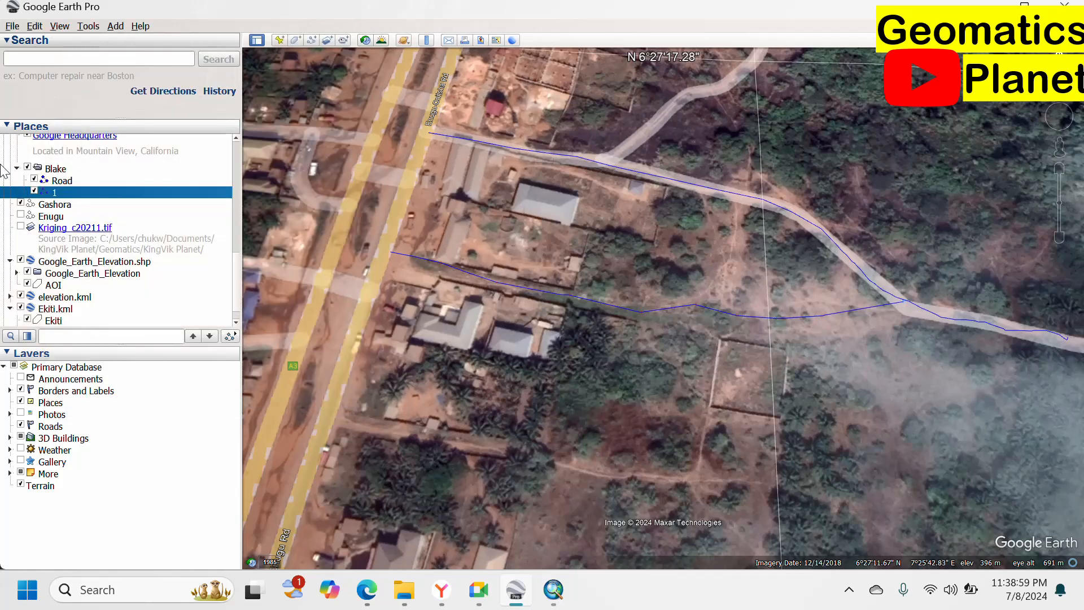
Trace a five-vertex path in Blake along the lower road, heading east from the highway.
right_click(57, 169)
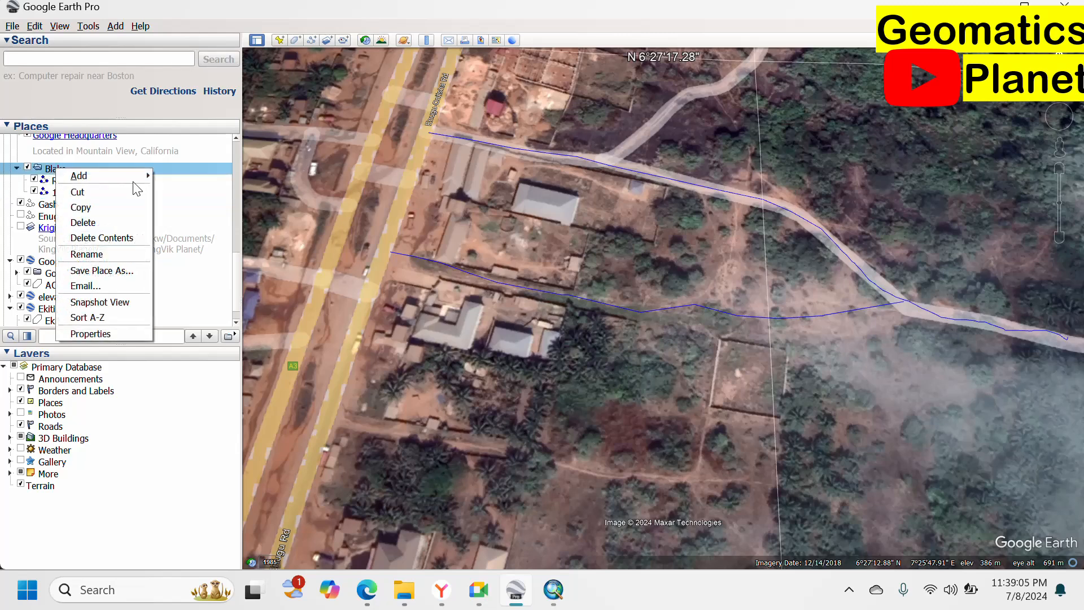
mouse_move(145, 175)
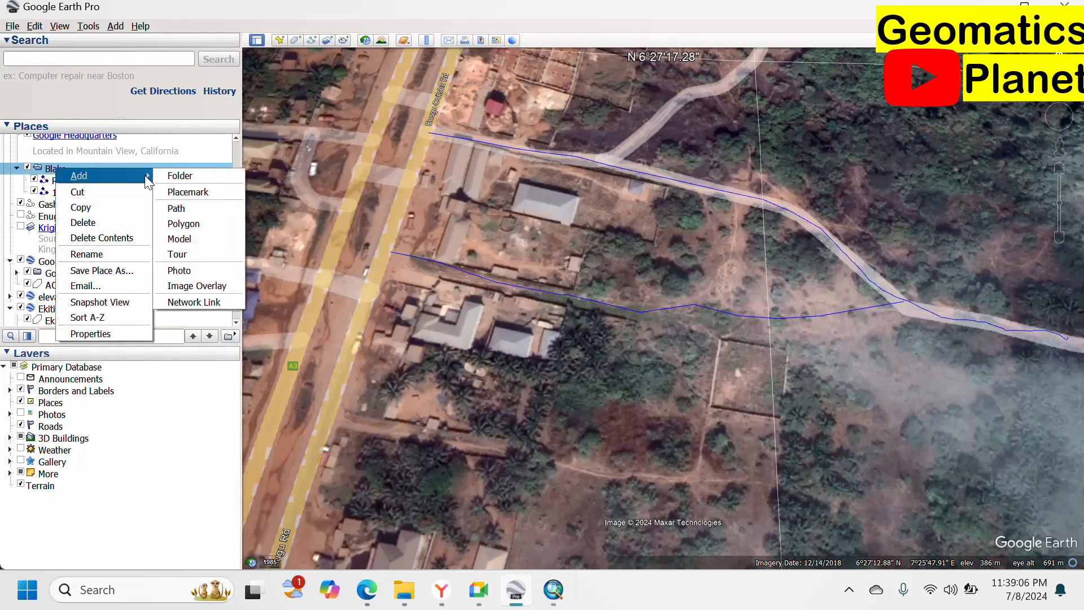
click(176, 209)
click(333, 421)
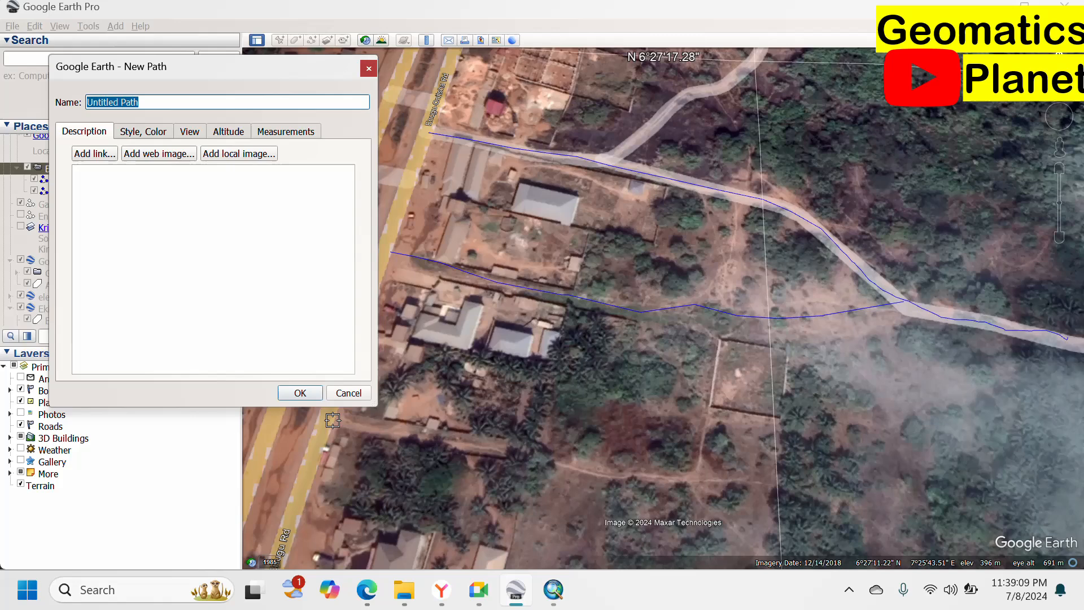
click(432, 439)
click(545, 461)
click(622, 475)
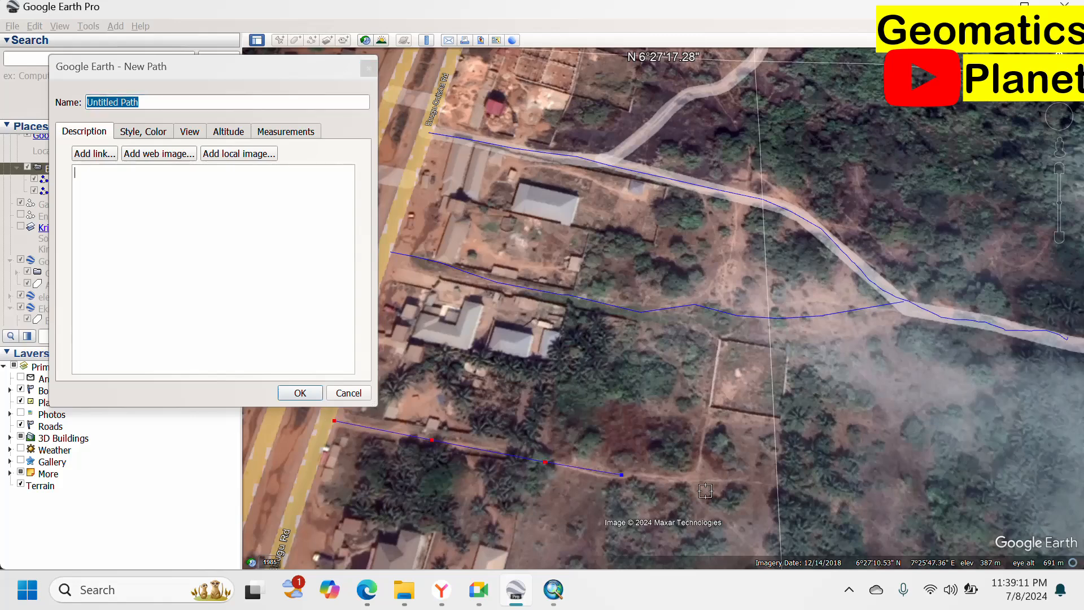
click(740, 481)
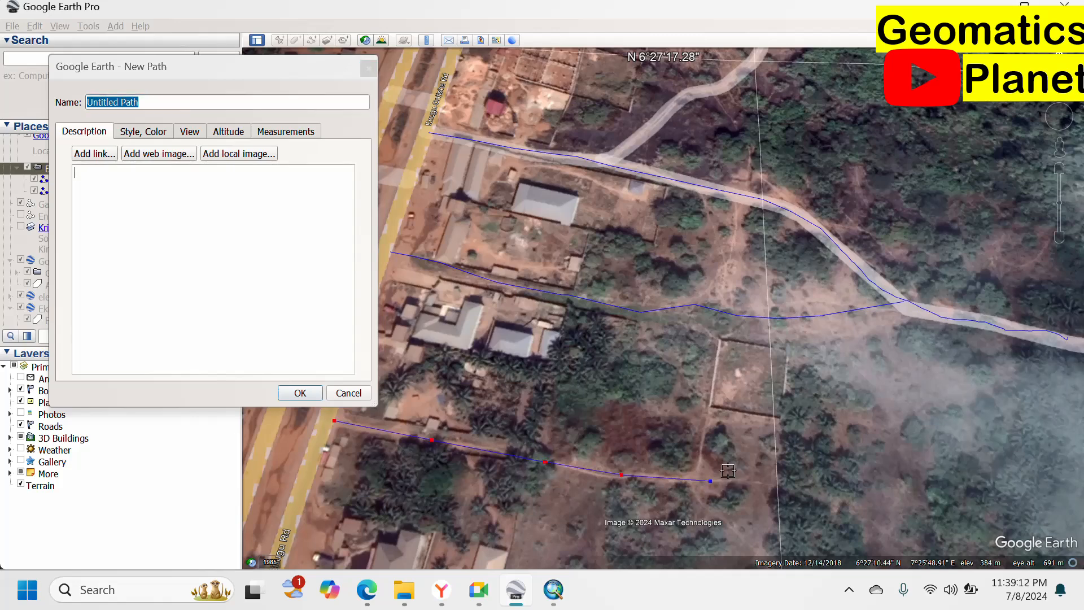
click(300, 392)
scroll(666, 318, down, 2)
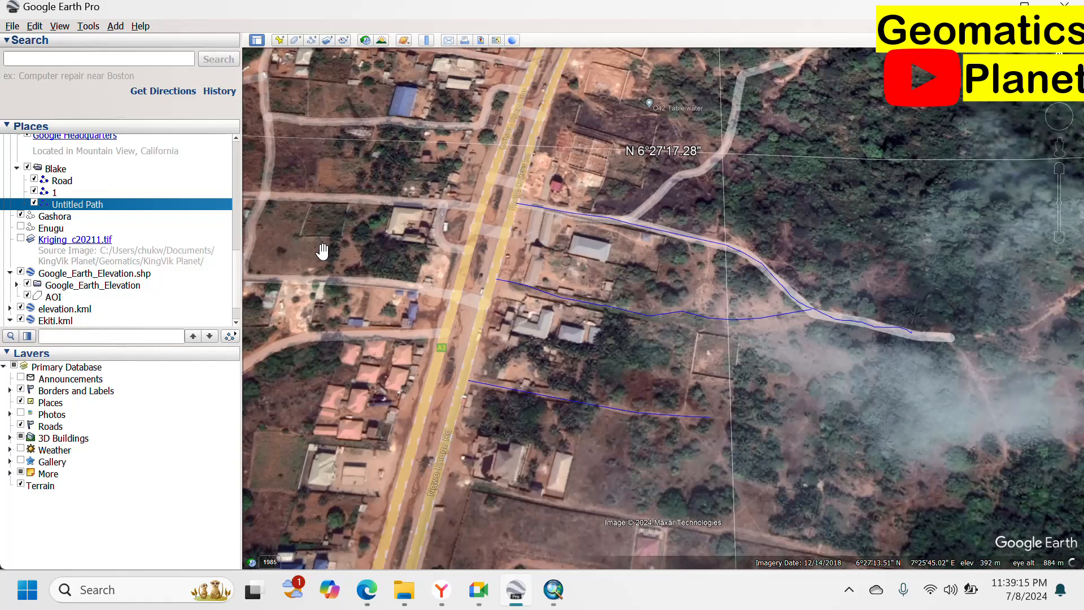
scroll(322, 266, up, 1)
Trace a path in Blake along the short side road west of the highway, dropping the extra last vertex.
right_click(59, 195)
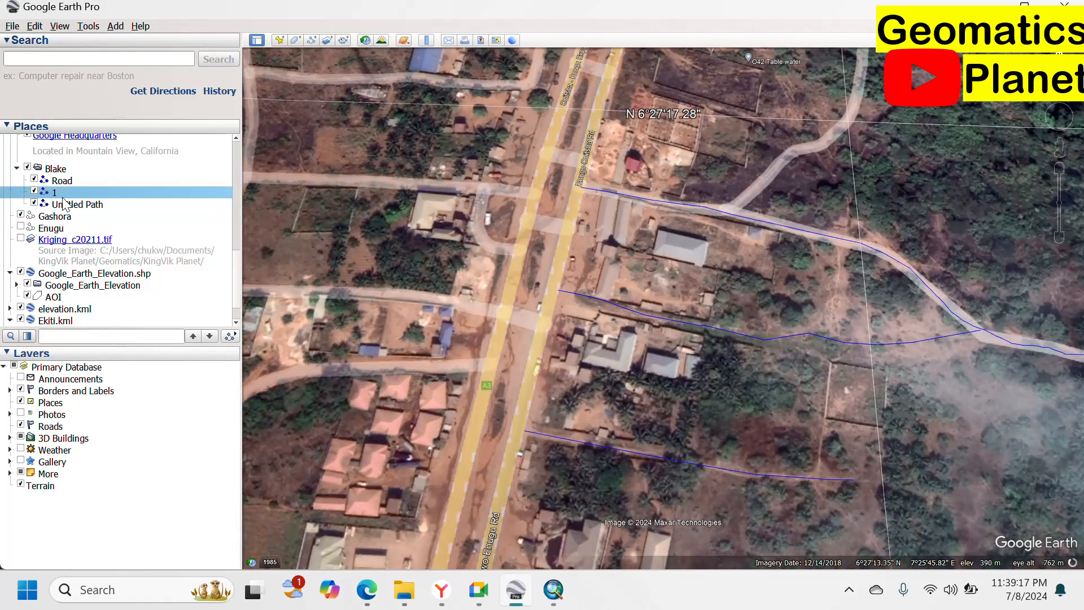
mouse_move(176, 205)
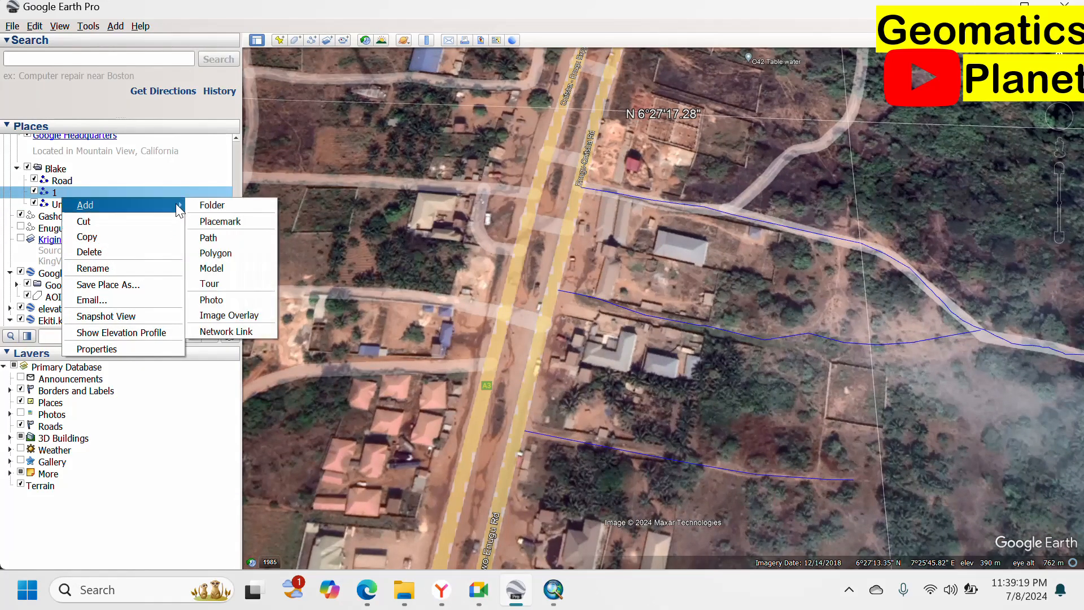
click(210, 237)
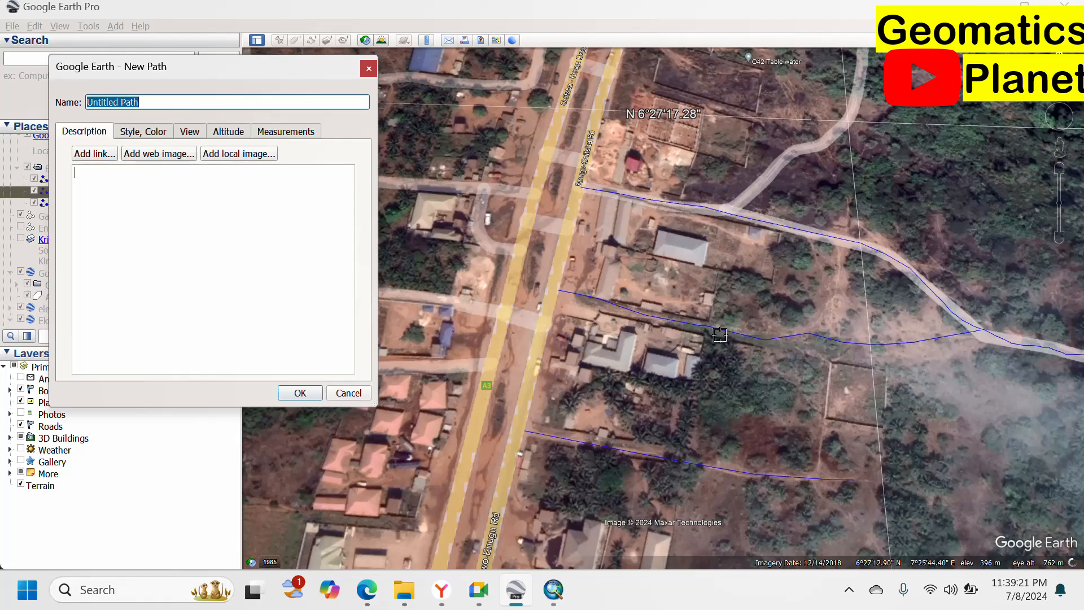
scroll(816, 341, down, 2)
click(408, 305)
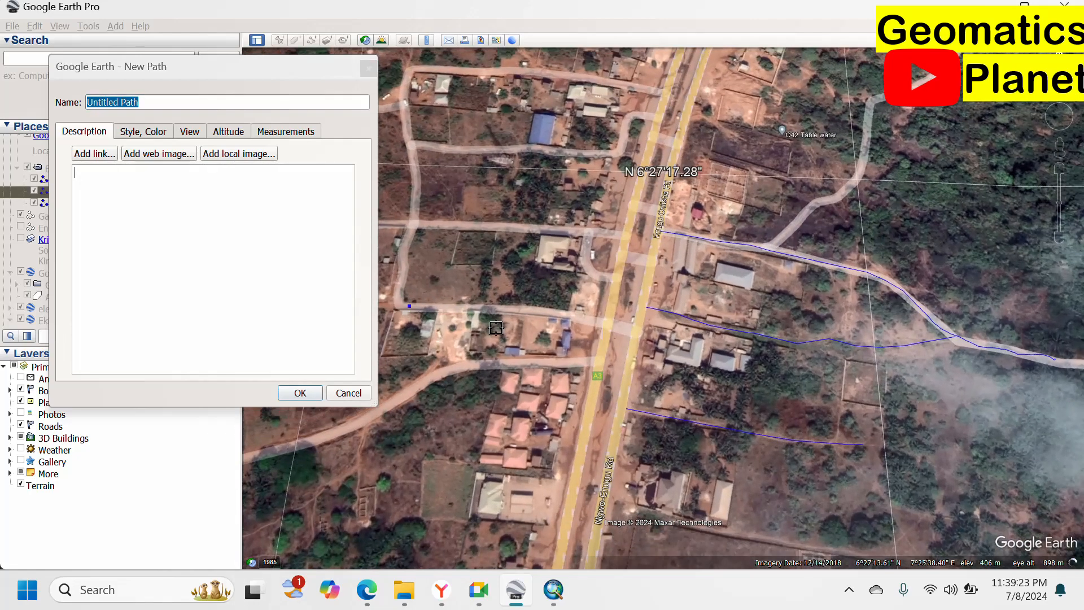
click(480, 308)
click(525, 313)
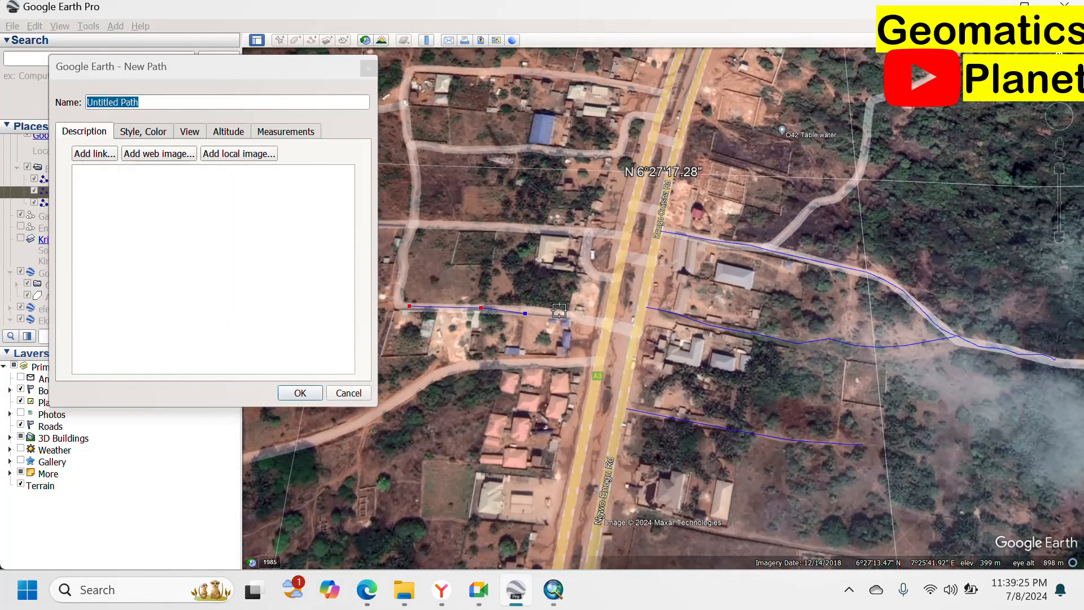
click(560, 310)
click(611, 318)
right_click(611, 317)
click(299, 398)
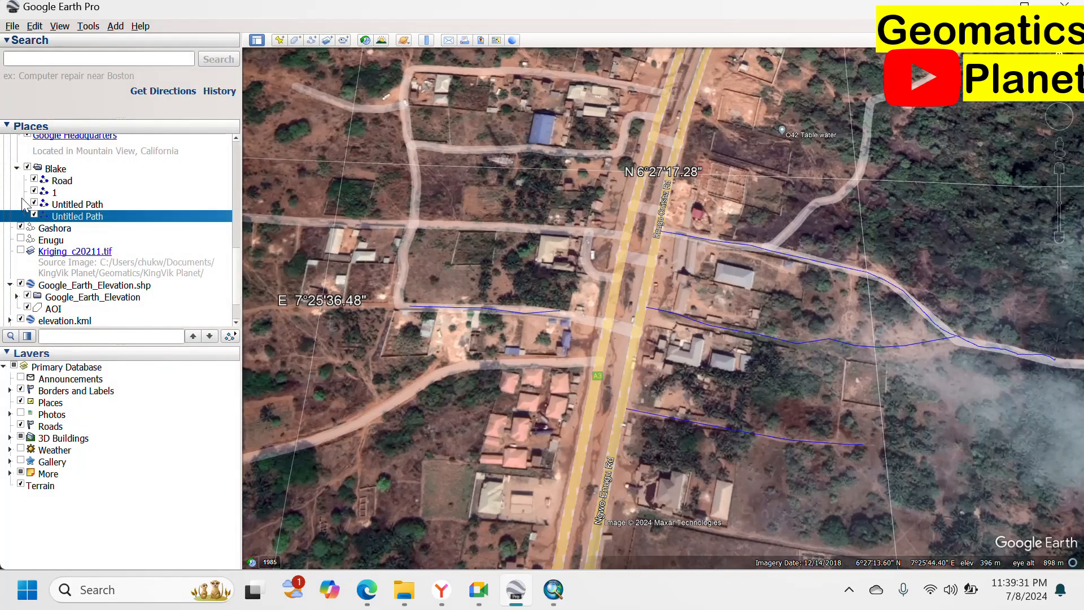
Start a new polygon in Blake and trace the corners of the house south of the side road.
right_click(62, 169)
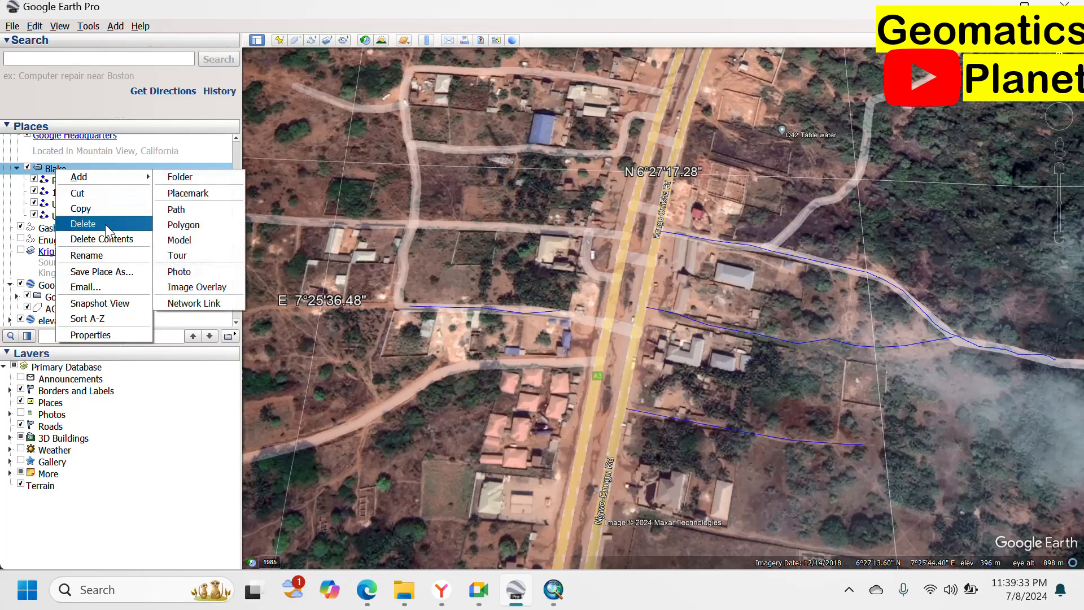
mouse_move(146, 174)
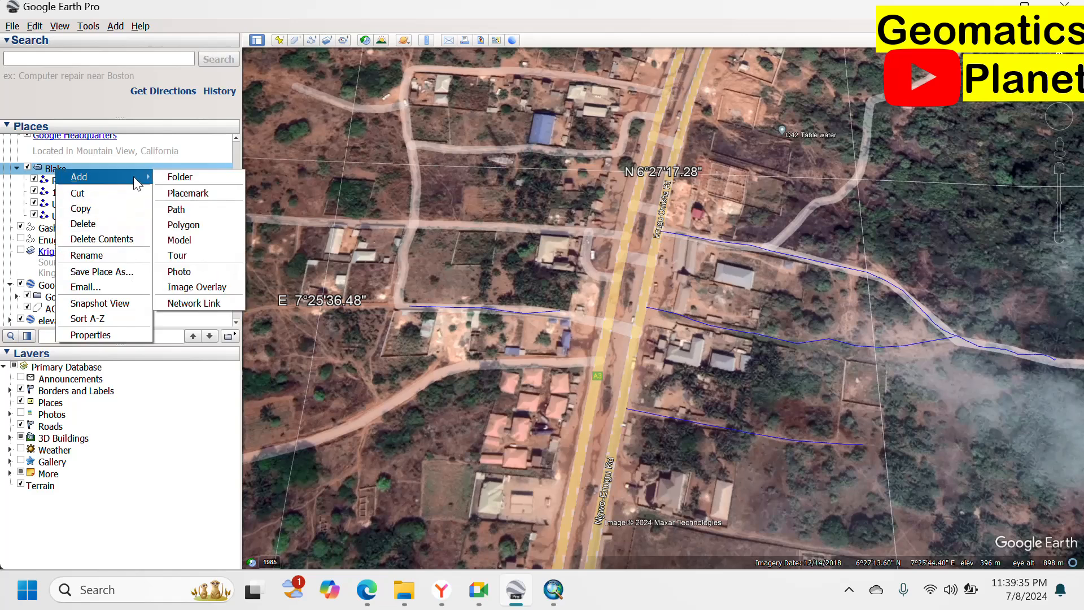
click(184, 225)
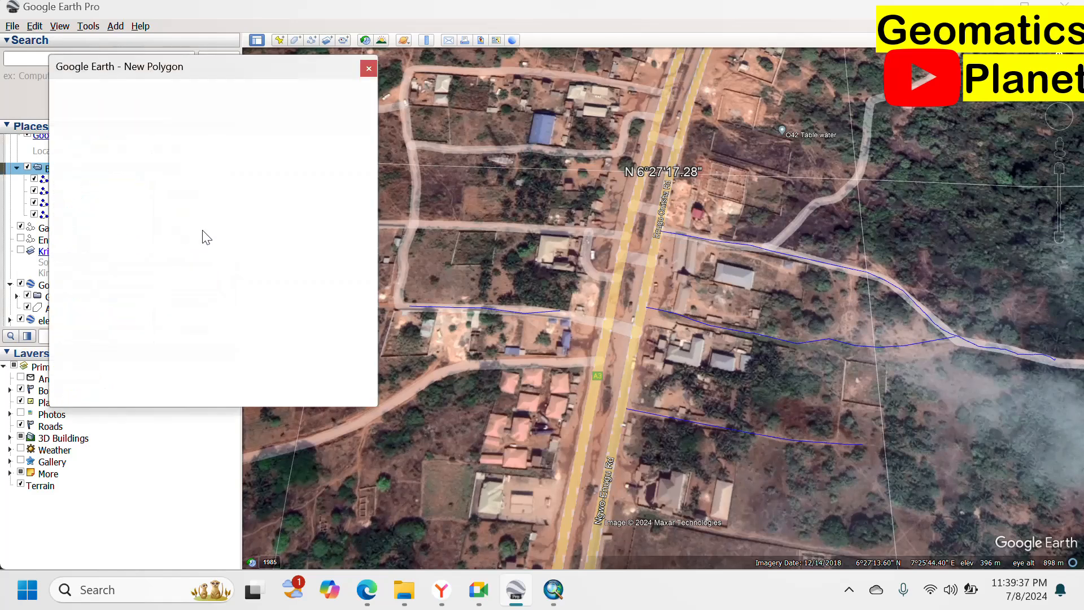
scroll(488, 166, up, 3)
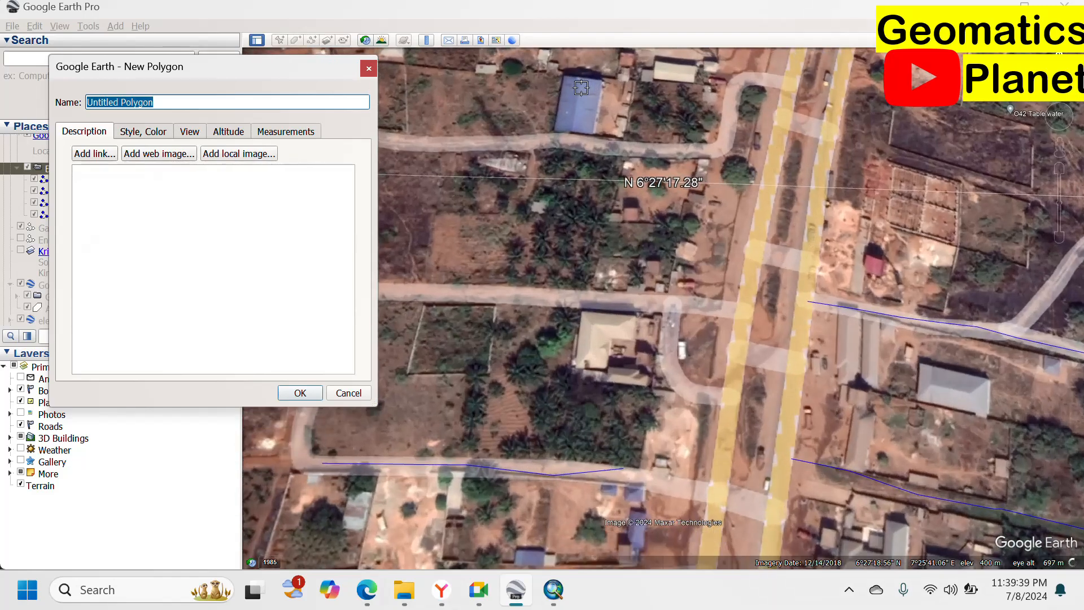
scroll(581, 341, up, 1)
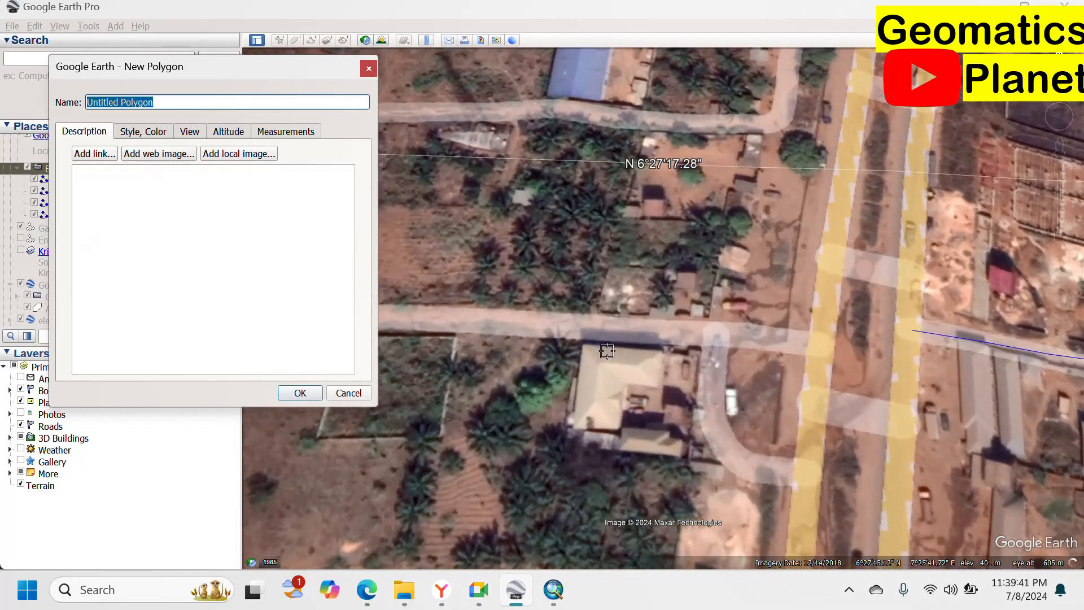
click(581, 342)
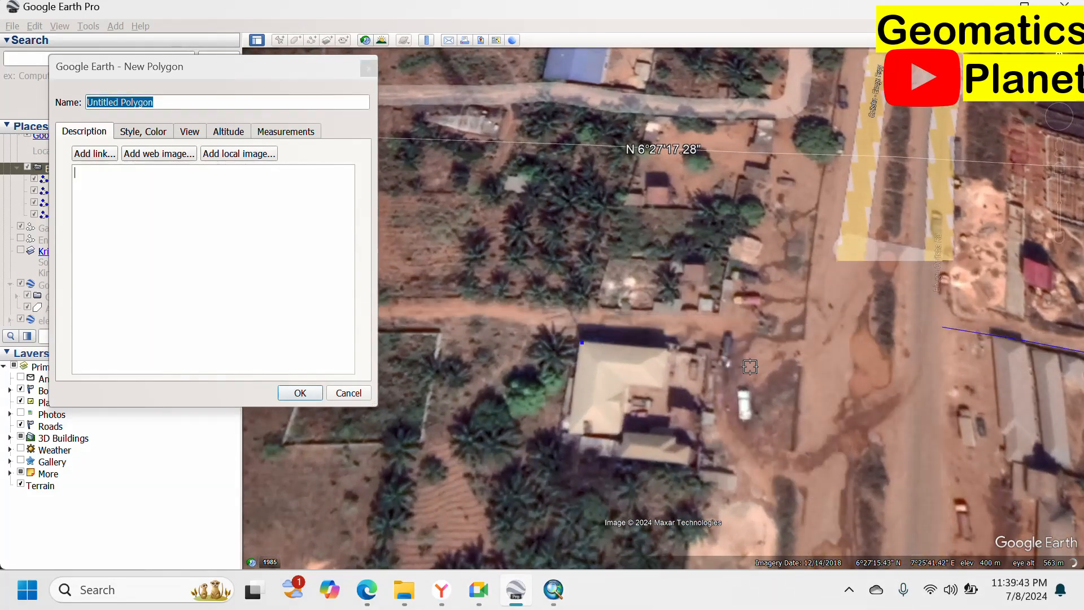
click(672, 348)
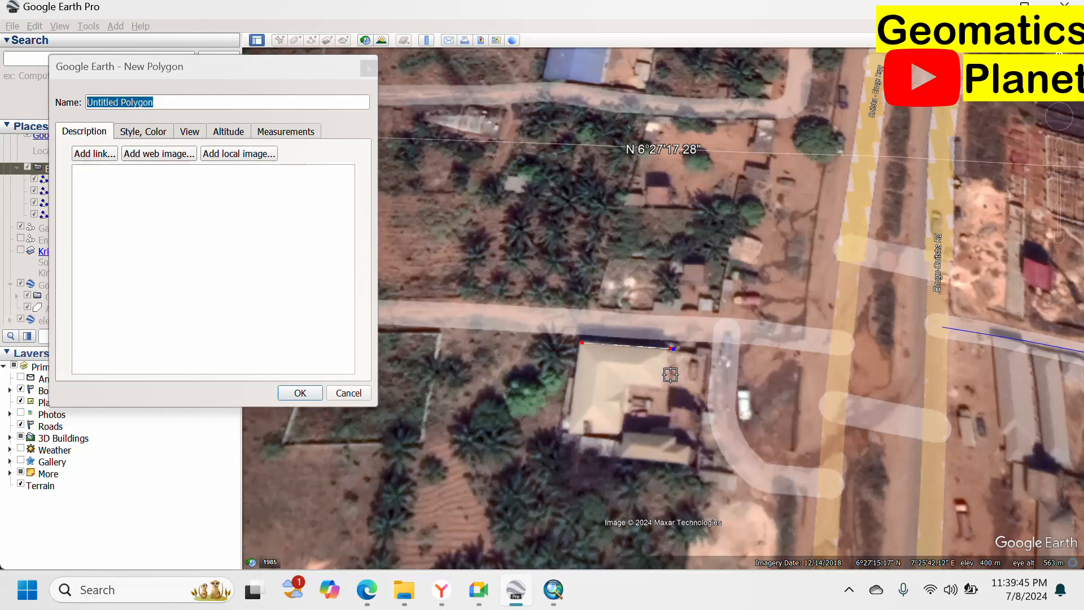
click(671, 374)
click(632, 388)
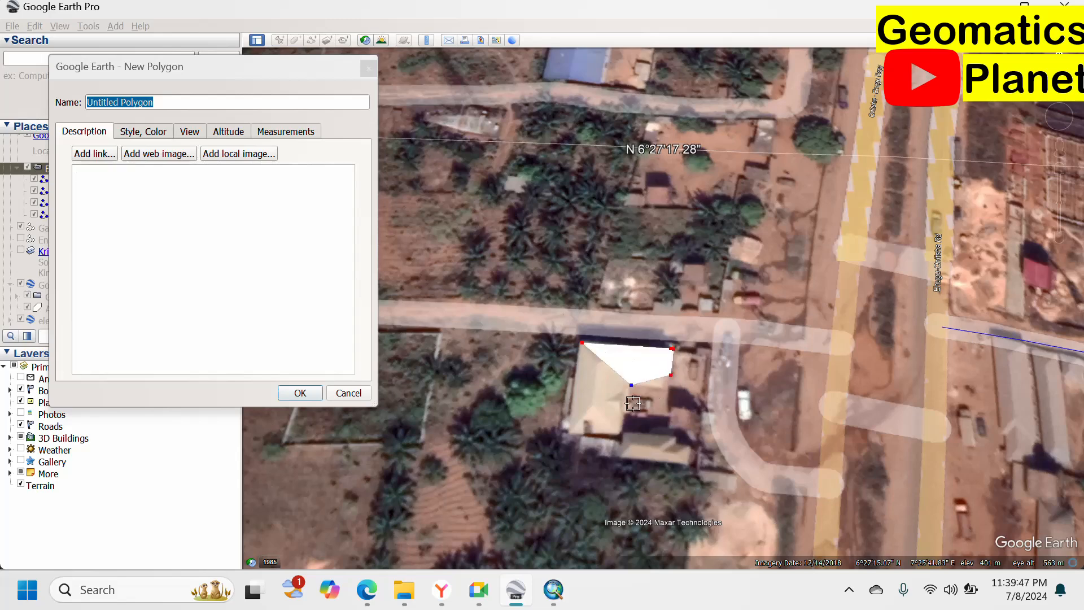
click(621, 431)
click(574, 433)
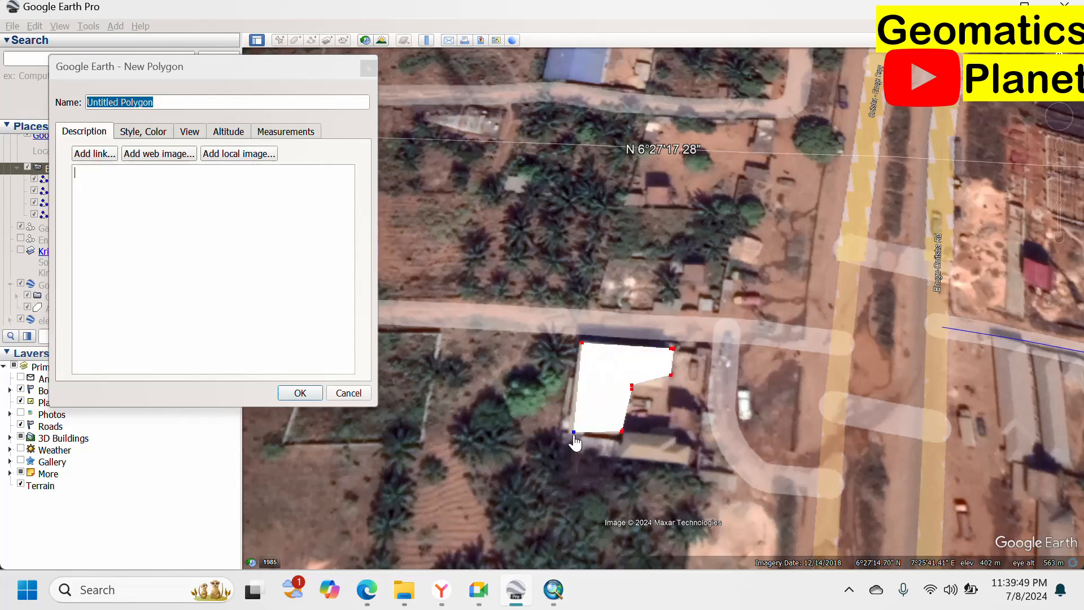
drag(574, 432, 569, 428)
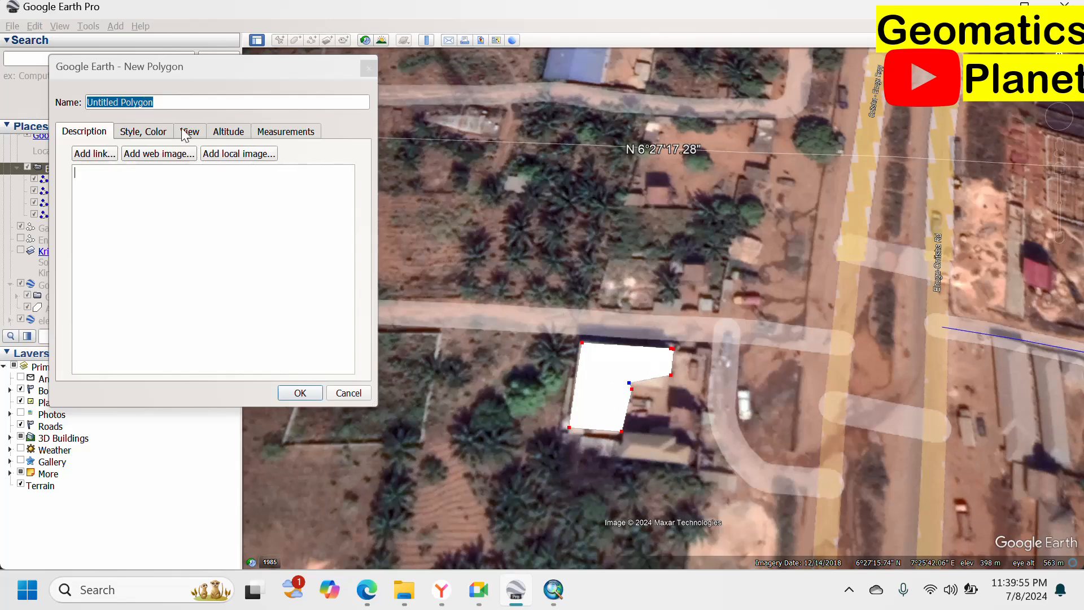
Name the polygon b1, set its area to outlined only with no fill, and save it.
drag(169, 103, 35, 111)
text(b1)
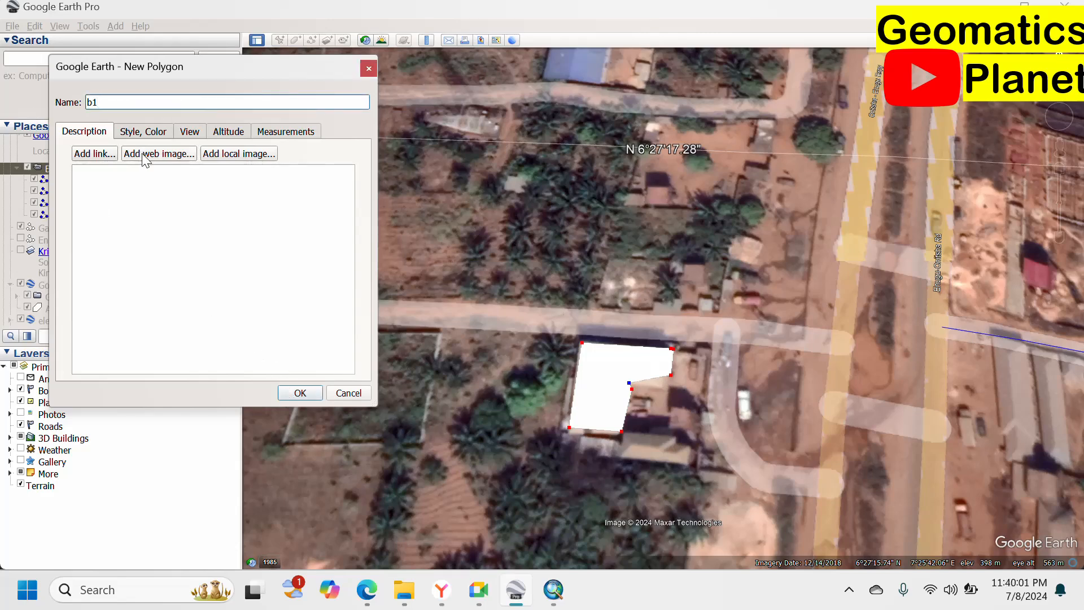
click(155, 136)
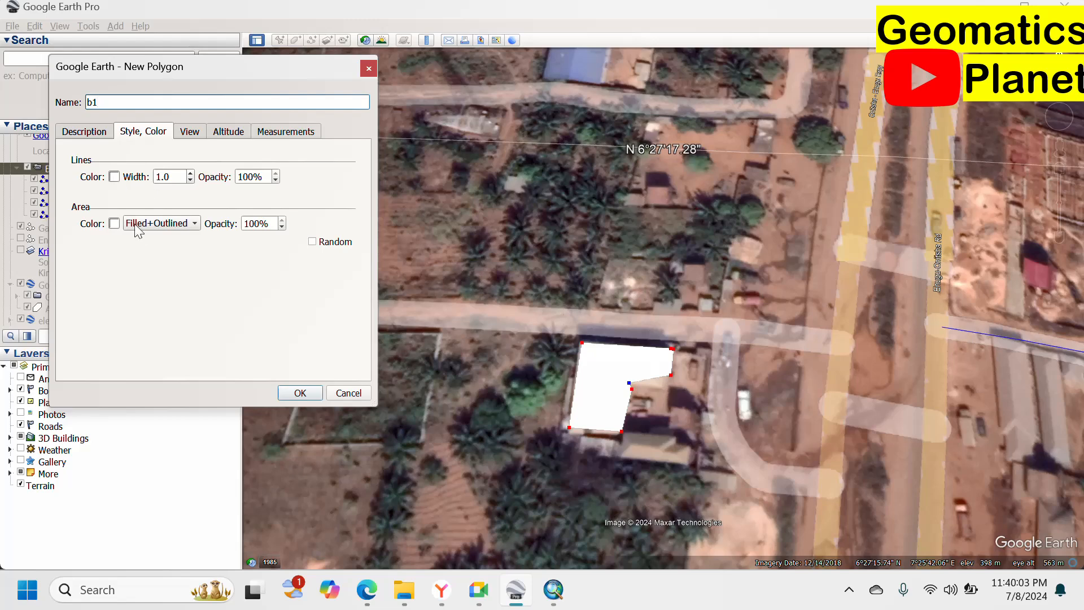
click(154, 225)
click(194, 208)
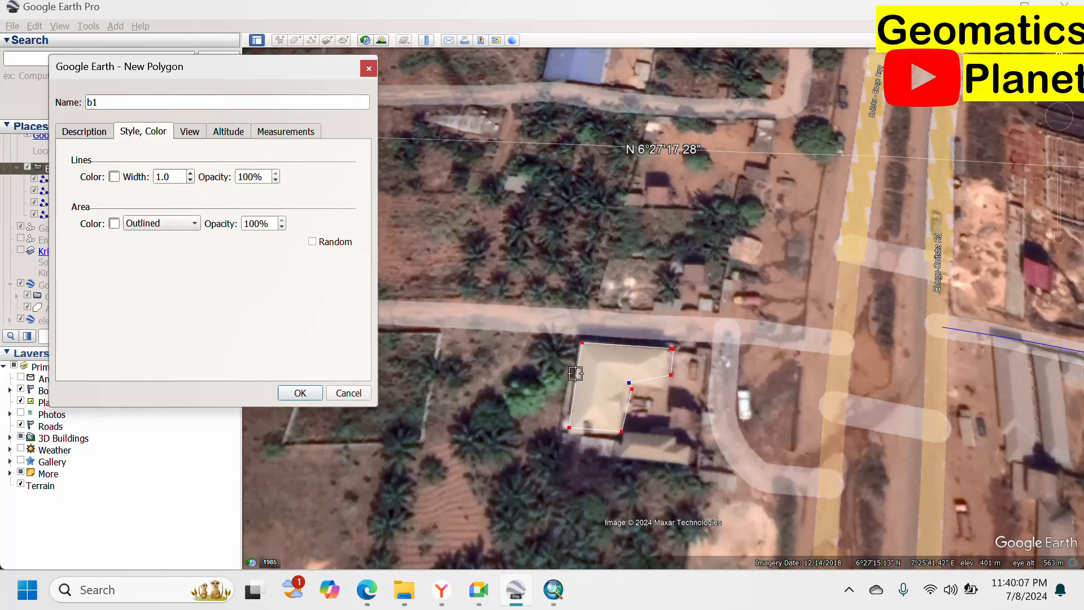
scroll(605, 375, up, 1)
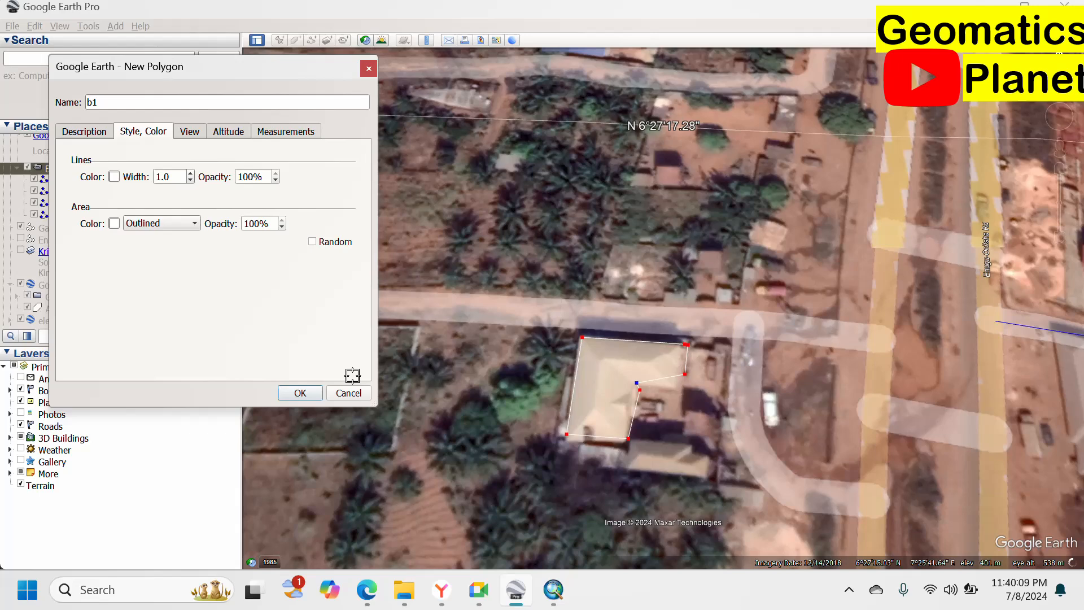
click(300, 393)
Outline the small building north of the side road as a four-corner polygon with its name cleared.
right_click(80, 219)
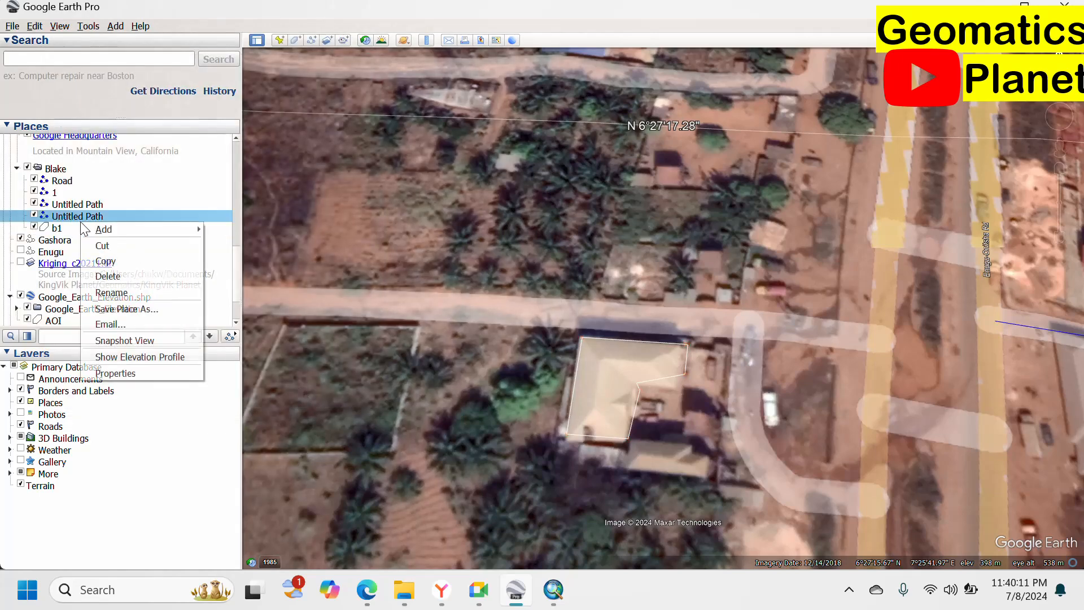
mouse_move(111, 231)
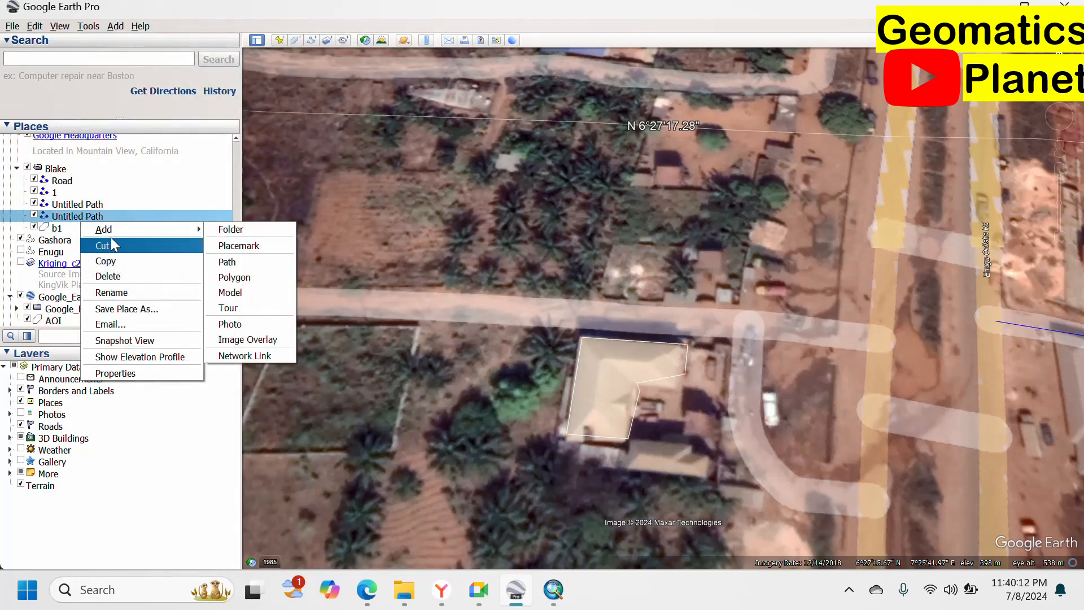
click(243, 277)
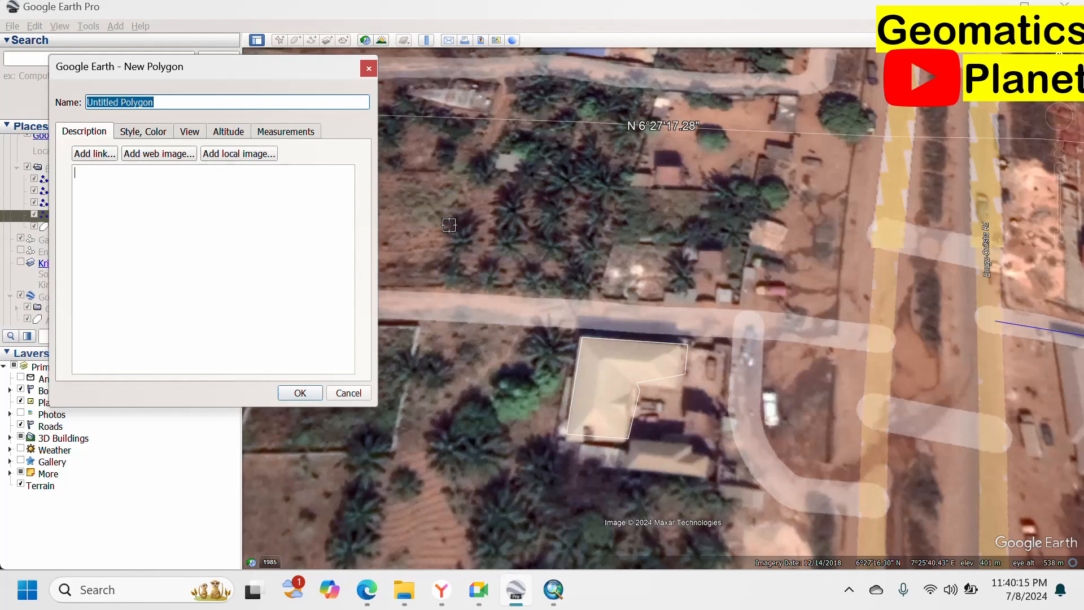
key(BackSpace)
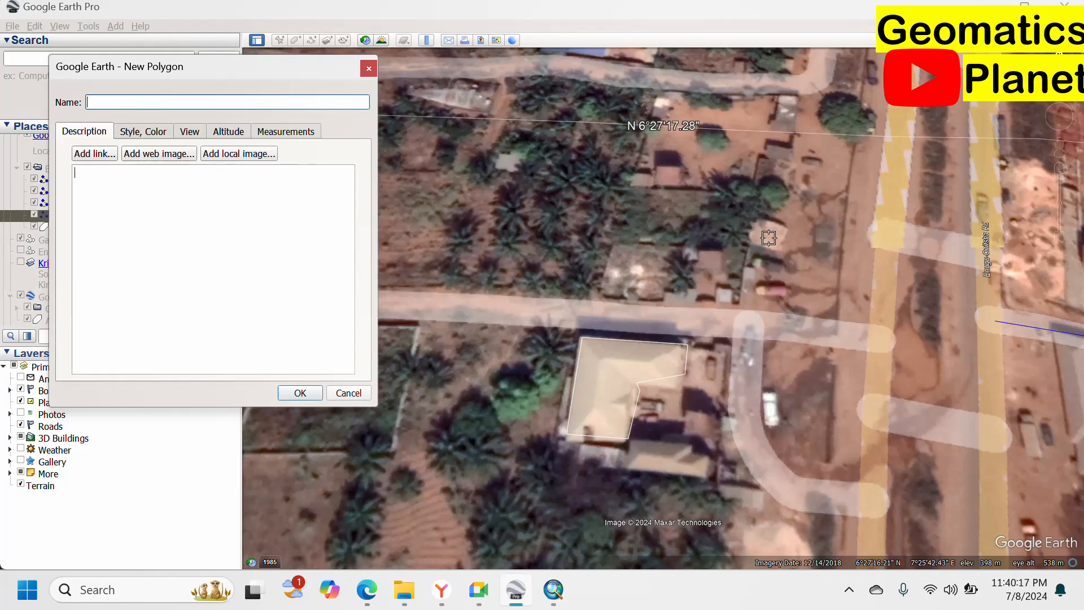
scroll(767, 235, up, 2)
click(756, 210)
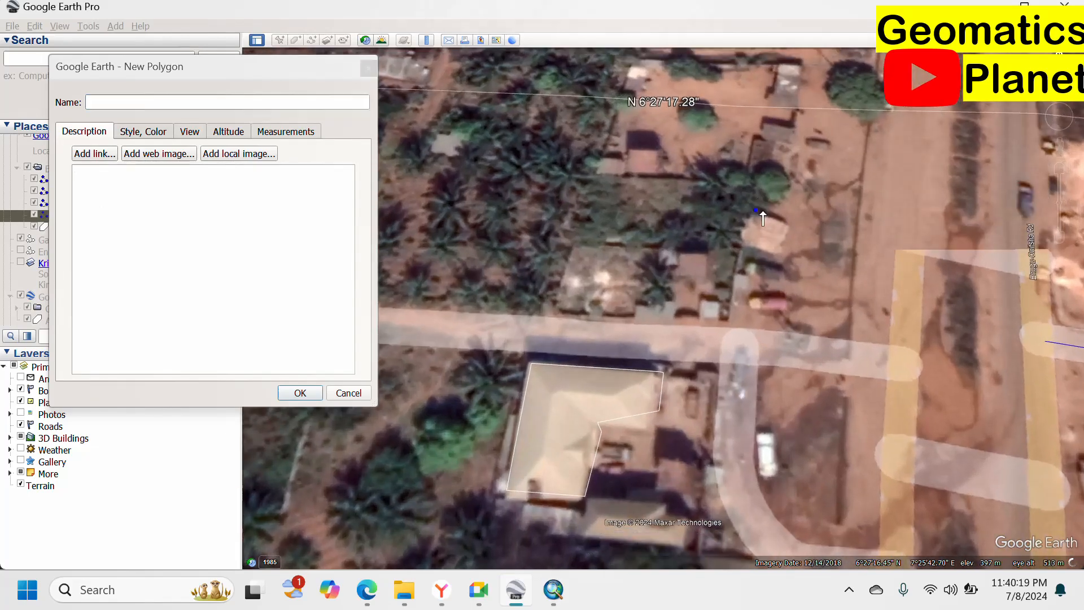
click(789, 224)
click(783, 252)
click(745, 241)
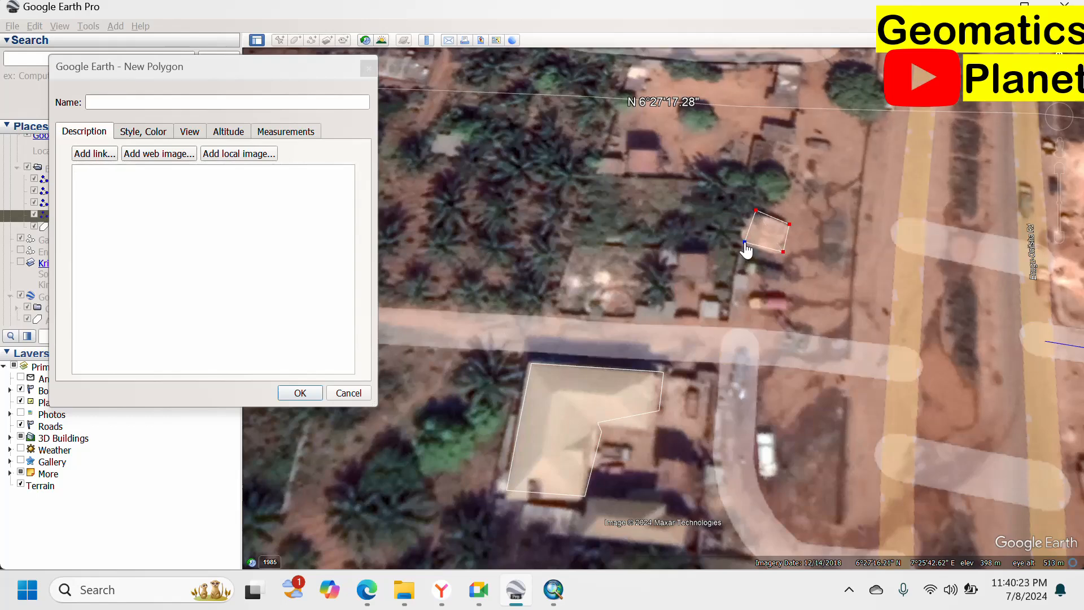
click(298, 393)
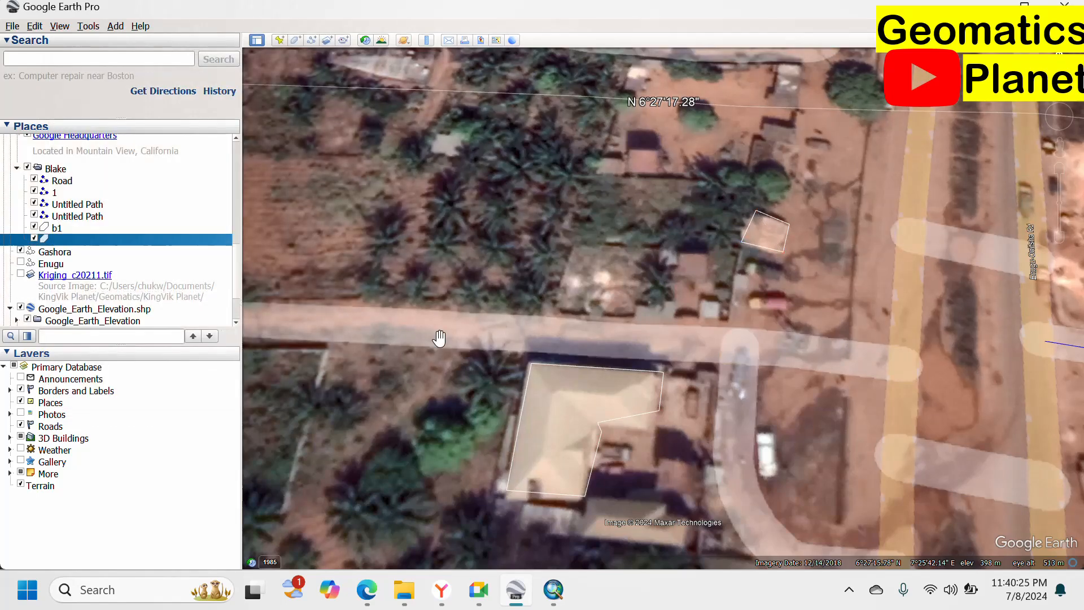
scroll(528, 217, down, 2)
scroll(638, 231, down, 1)
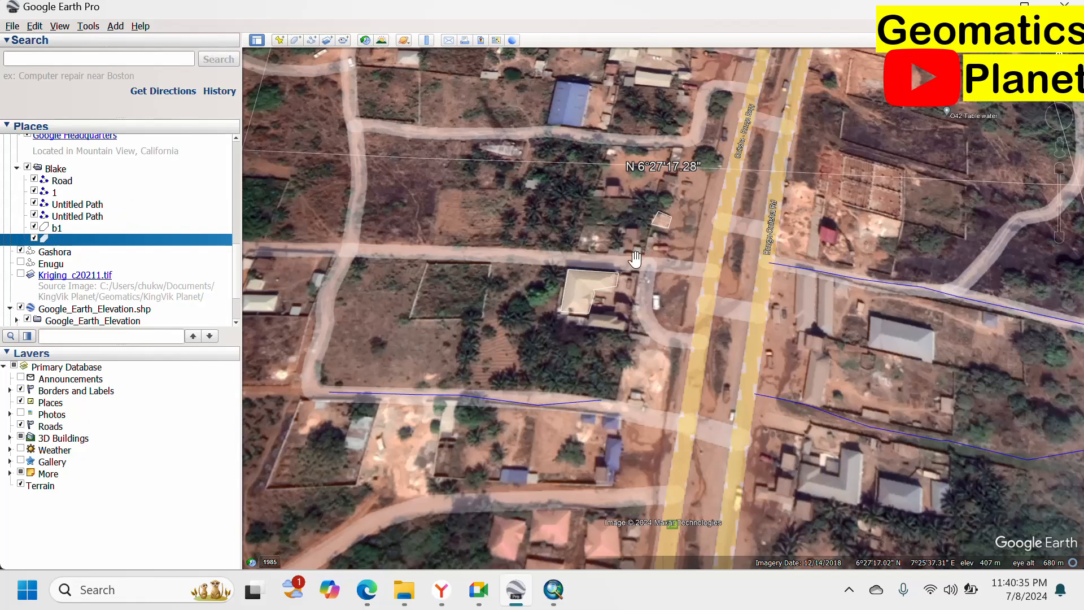
Draw a polygon named AOI in Blake, enclosing the main road and nearby side roads.
right_click(66, 171)
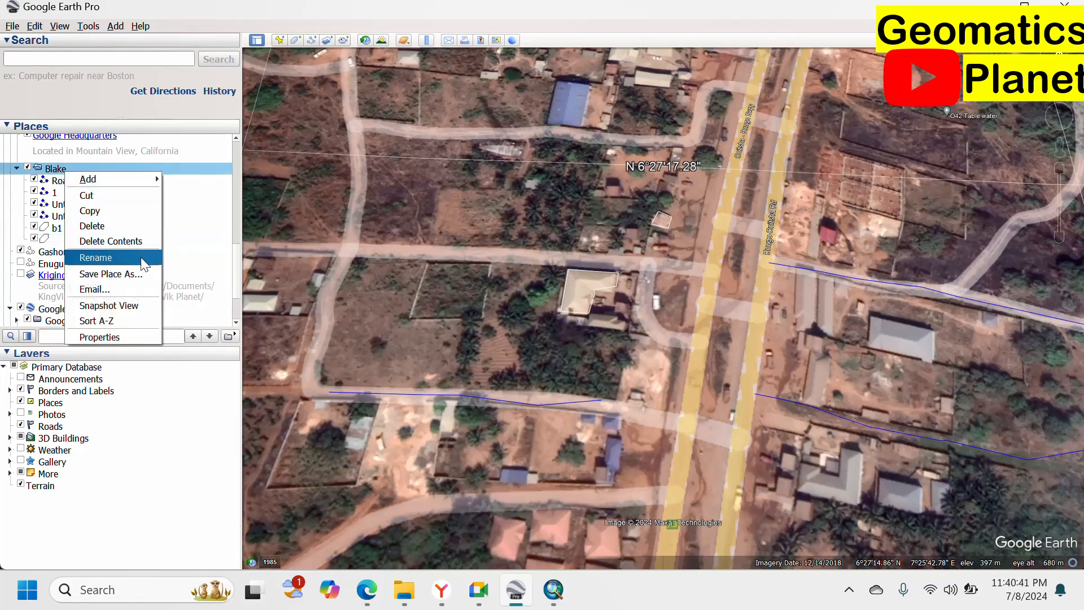
mouse_move(153, 179)
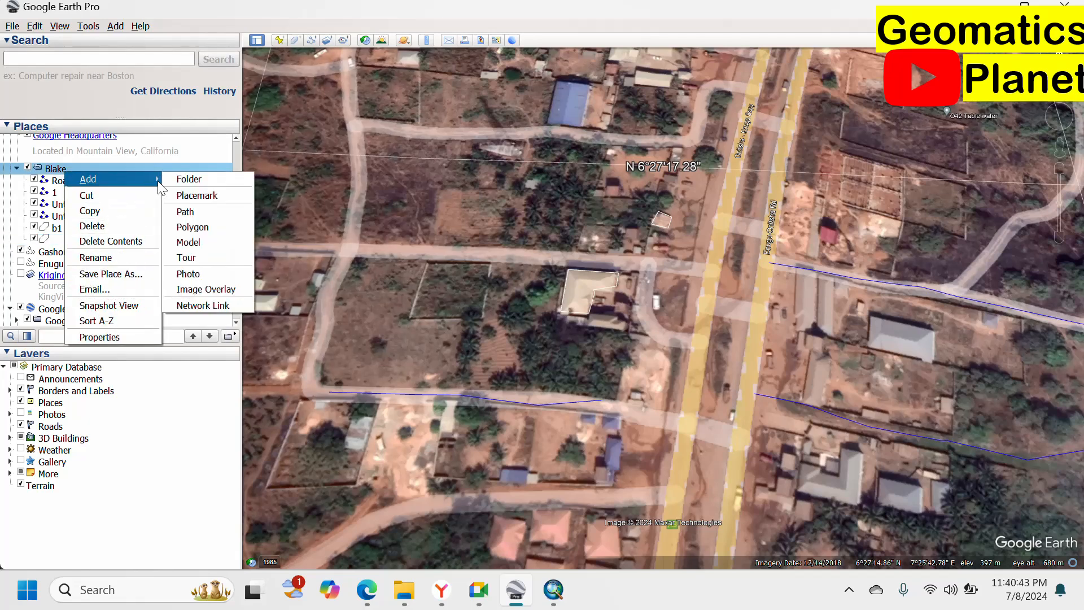
click(192, 228)
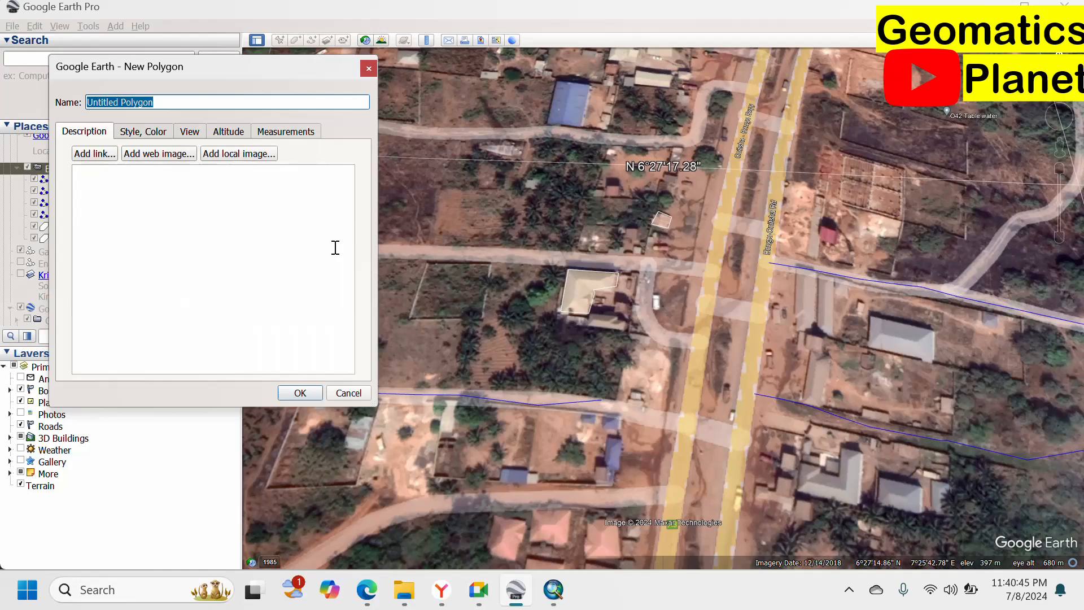
text(AOI)
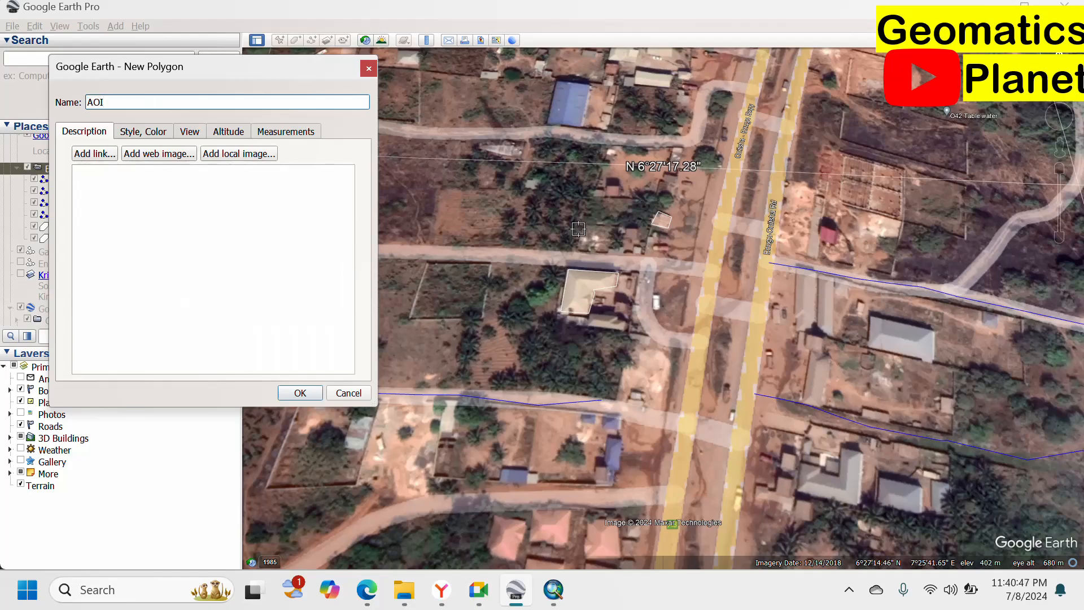
scroll(623, 185, down, 2)
scroll(623, 186, down, 3)
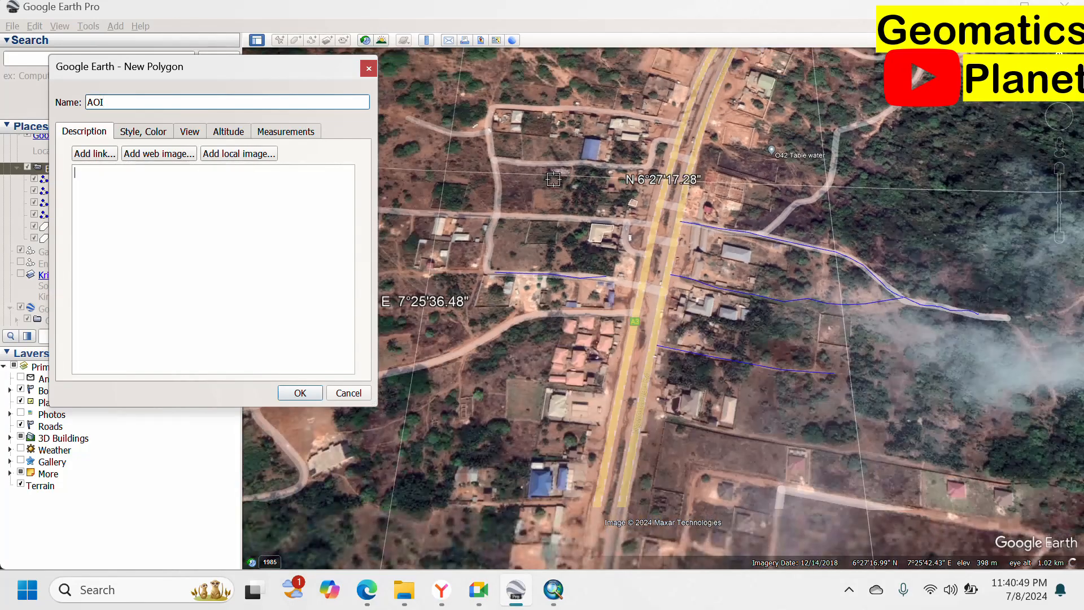
click(801, 163)
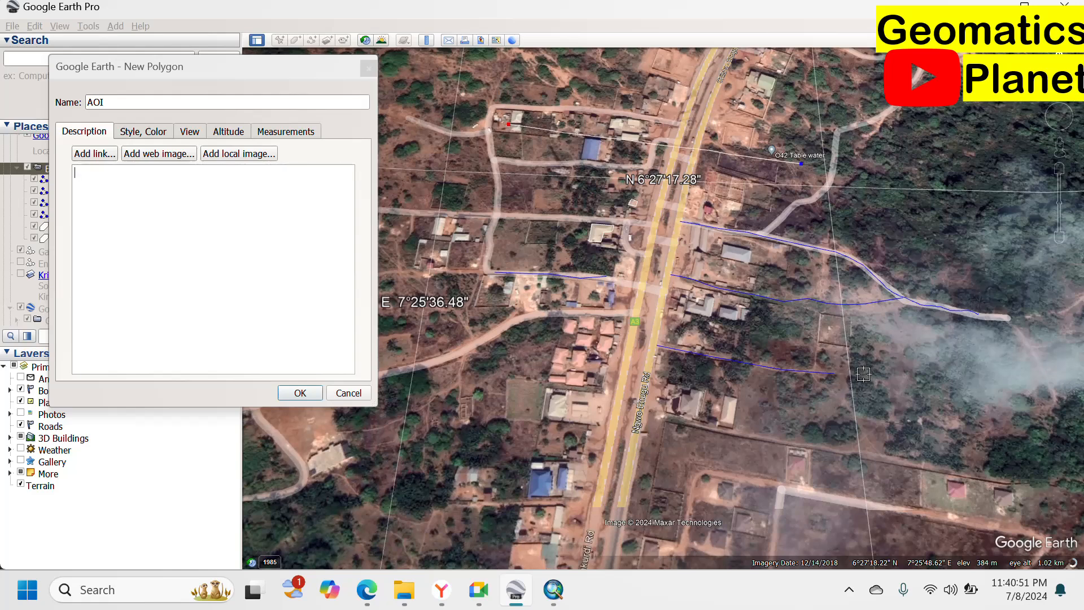
click(862, 380)
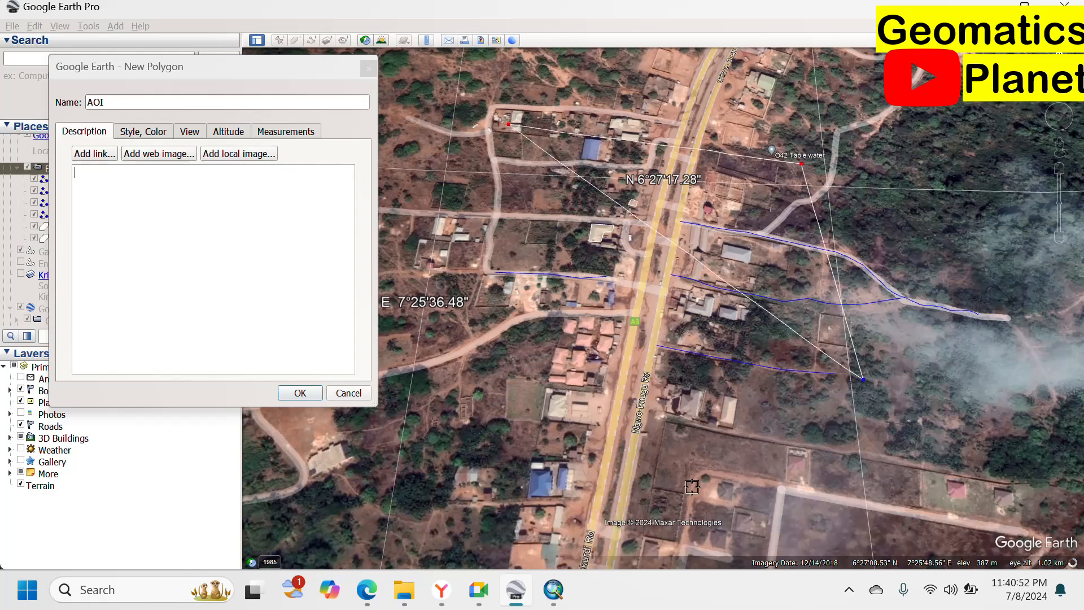
click(509, 412)
click(294, 392)
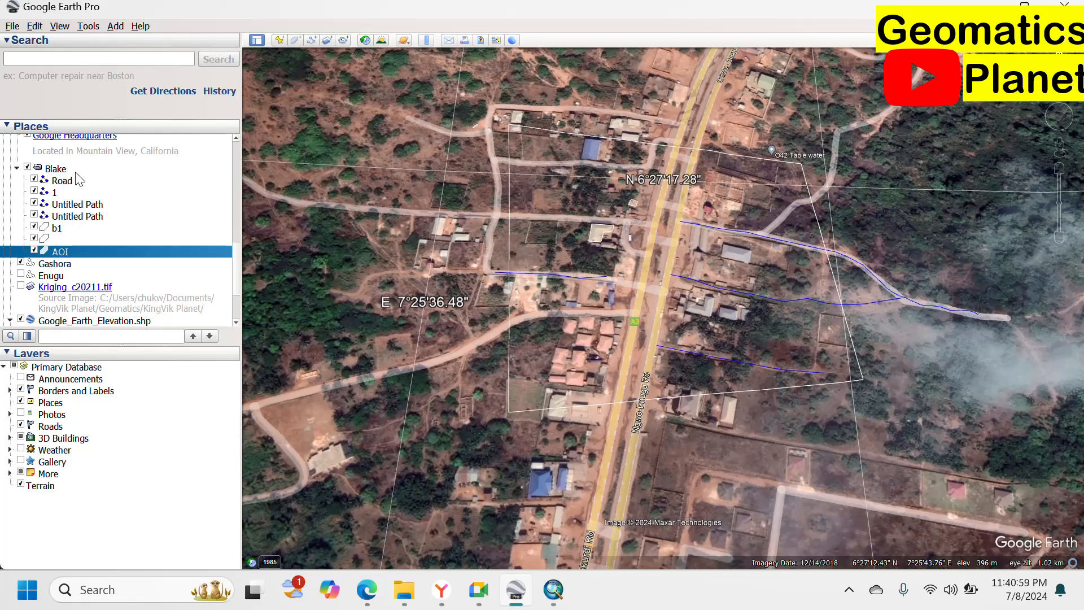
Save Blake via Save Place As, browsing to Documents\KingVik Planet\Geomatics\KingVik Planet\Sterling Training\Elevation.
right_click(53, 172)
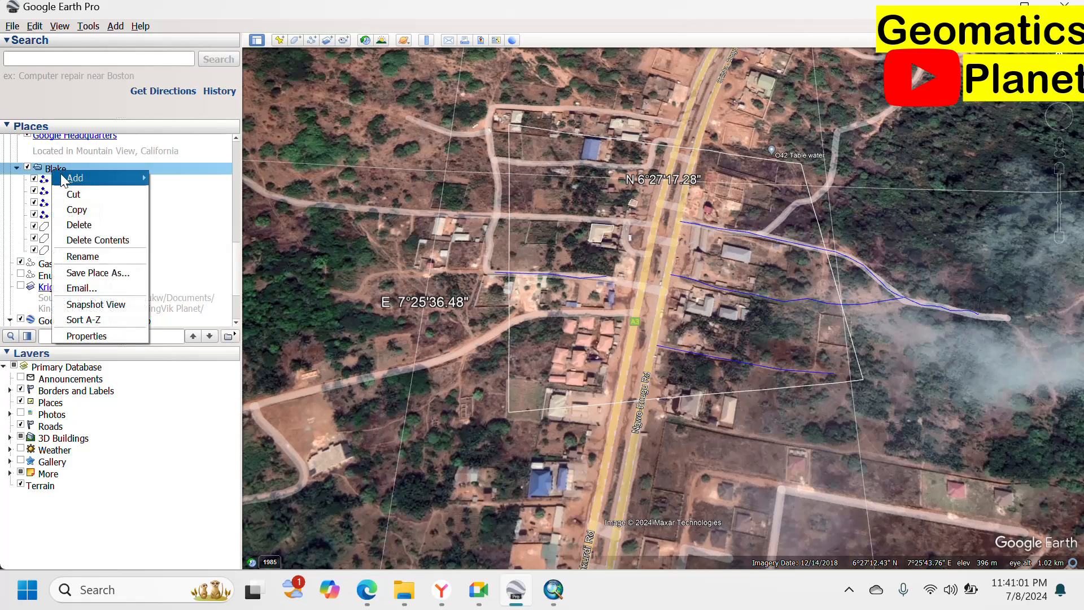
click(100, 277)
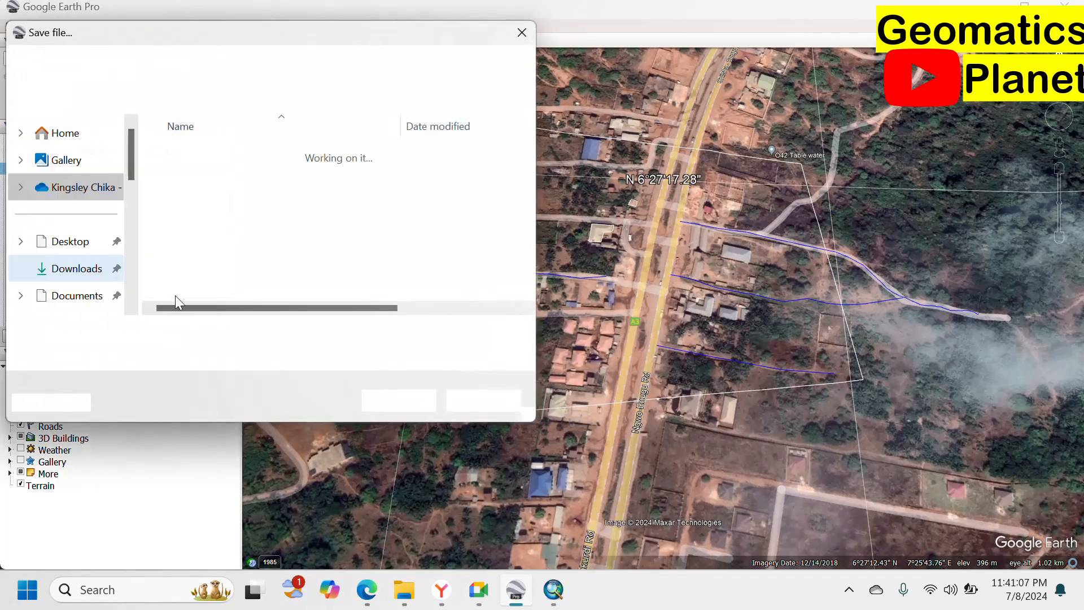
click(79, 251)
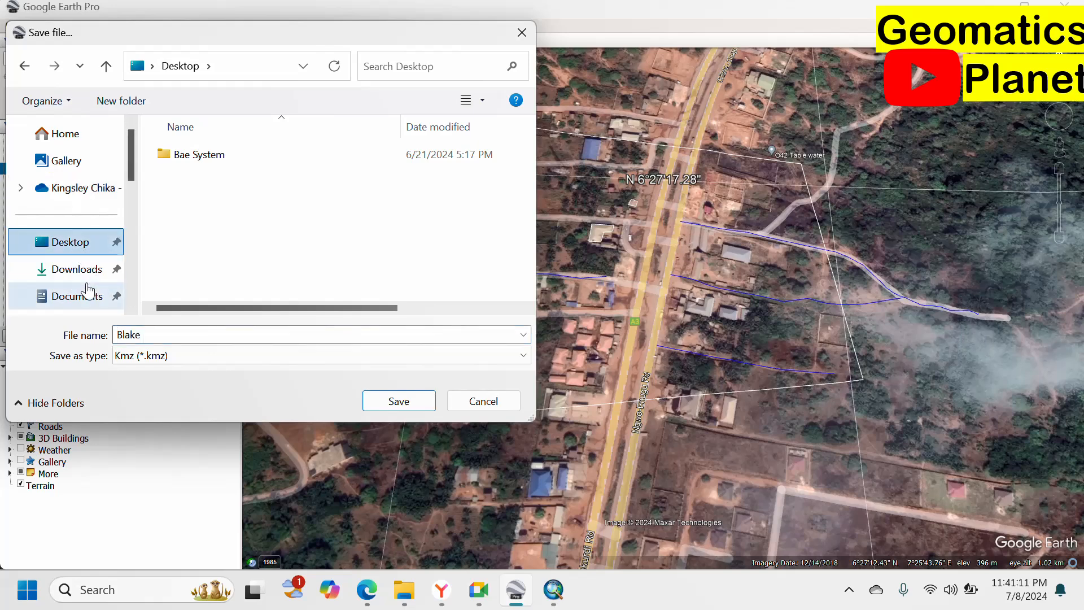
click(82, 135)
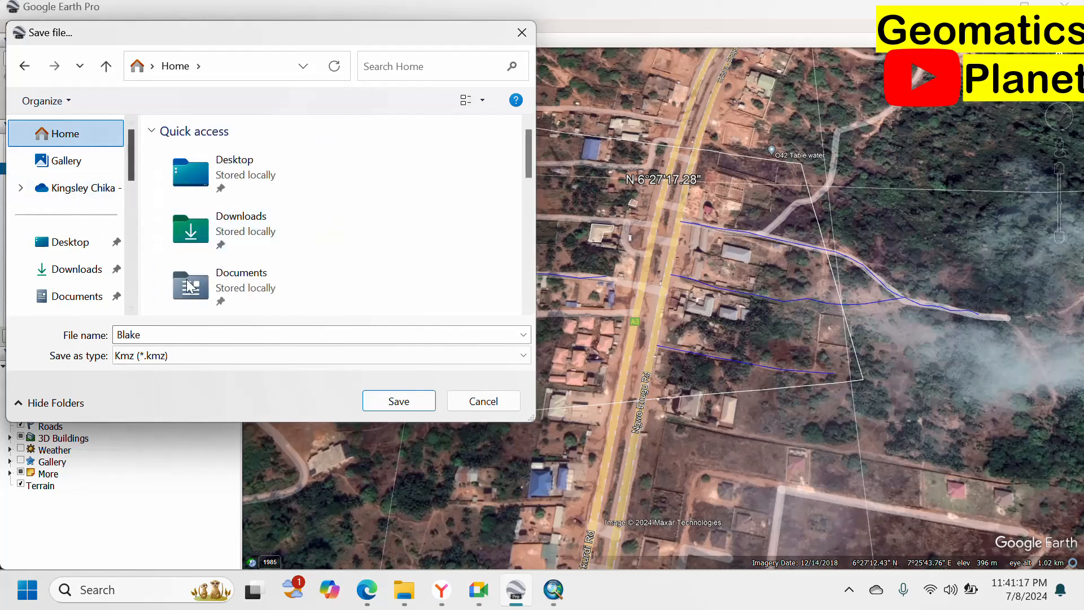
click(219, 288)
double_click(218, 285)
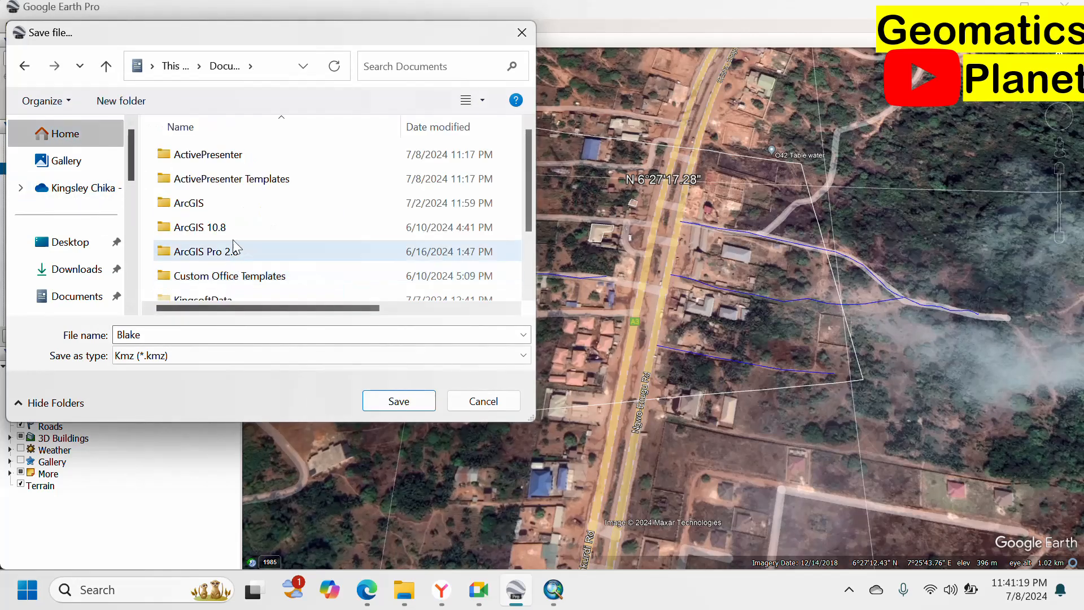
scroll(218, 254, down, 1)
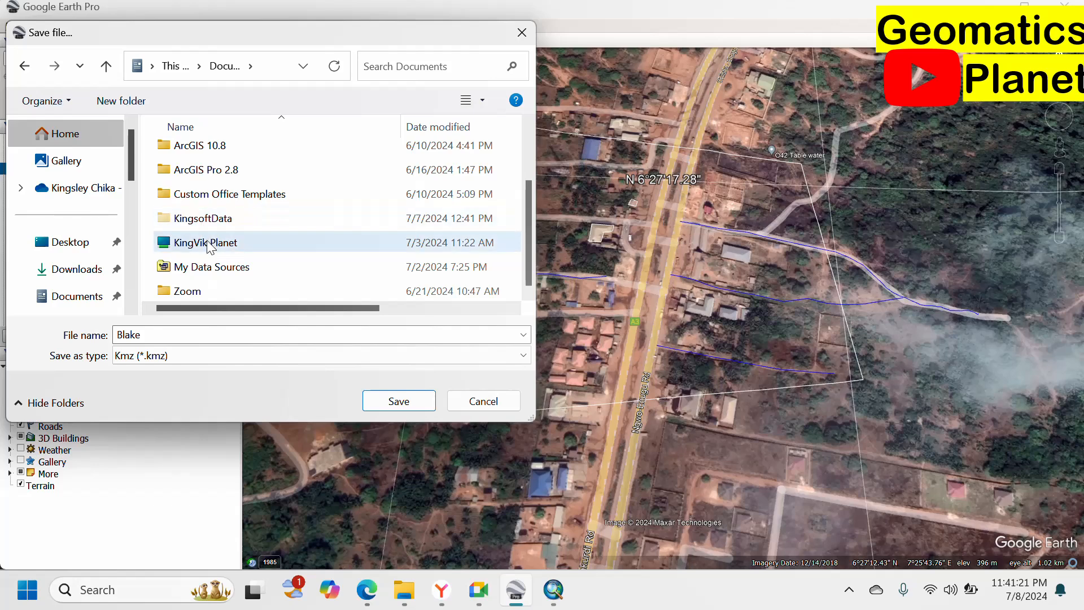
double_click(215, 244)
scroll(236, 215, down, 3)
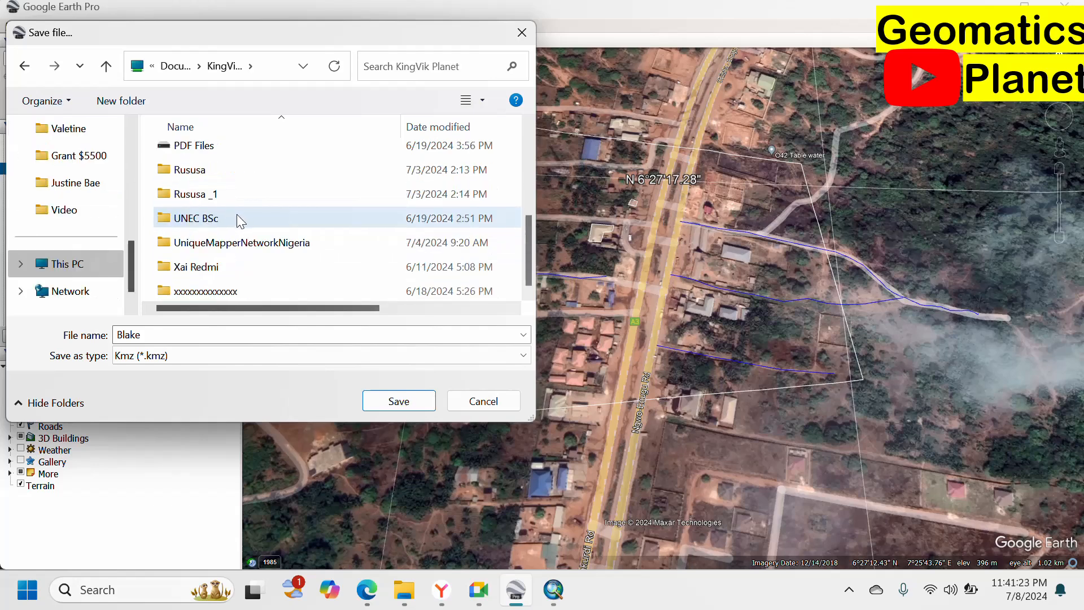
scroll(236, 204, up, 3)
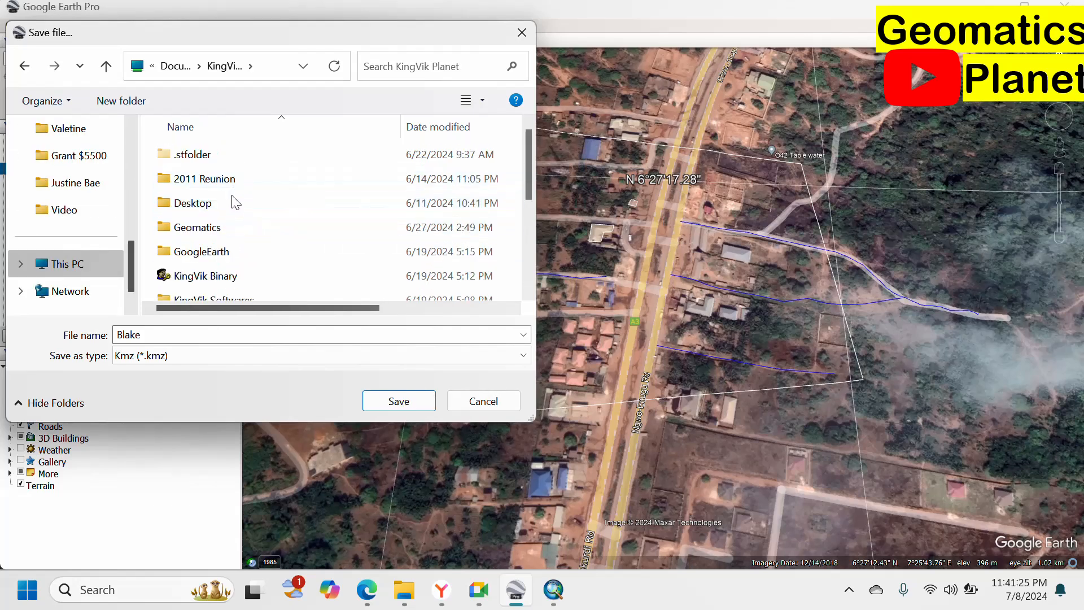
double_click(238, 230)
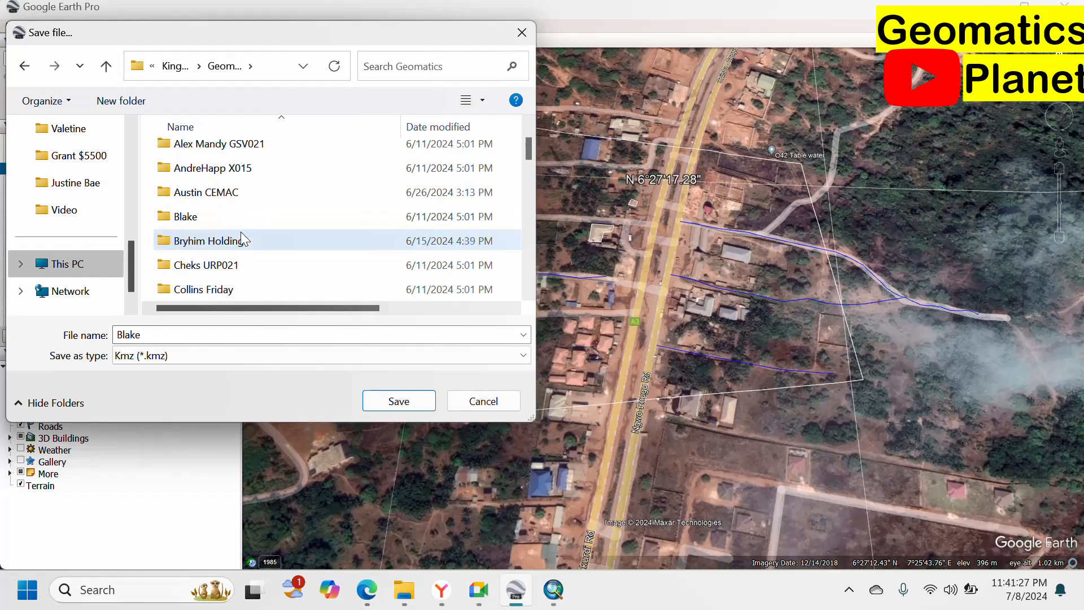
scroll(243, 231, down, 10)
scroll(246, 239, up, 15)
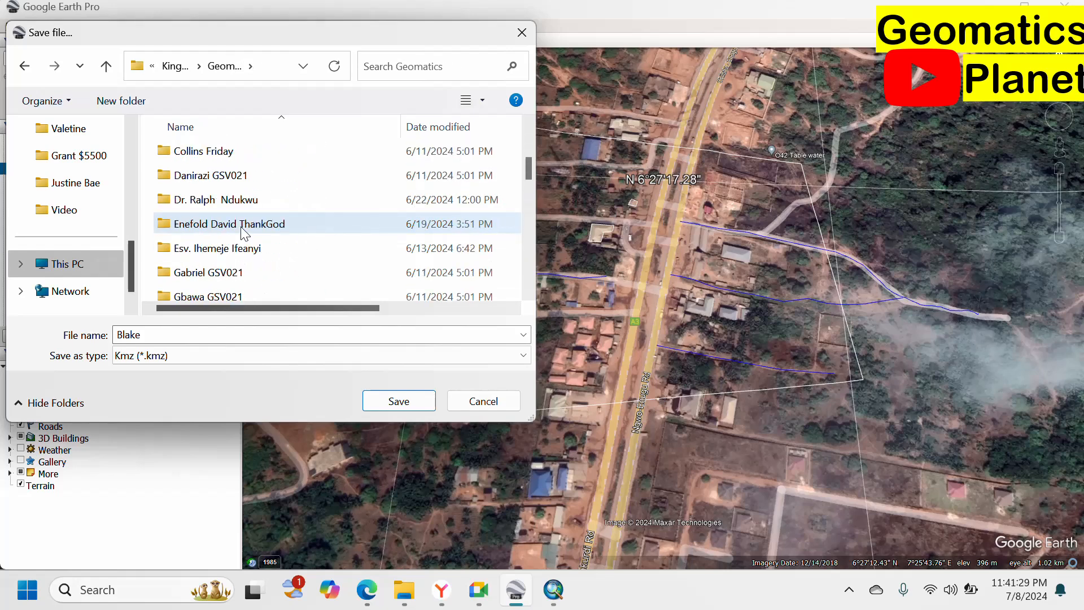
scroll(237, 239, down, 4)
scroll(234, 240, down, 2)
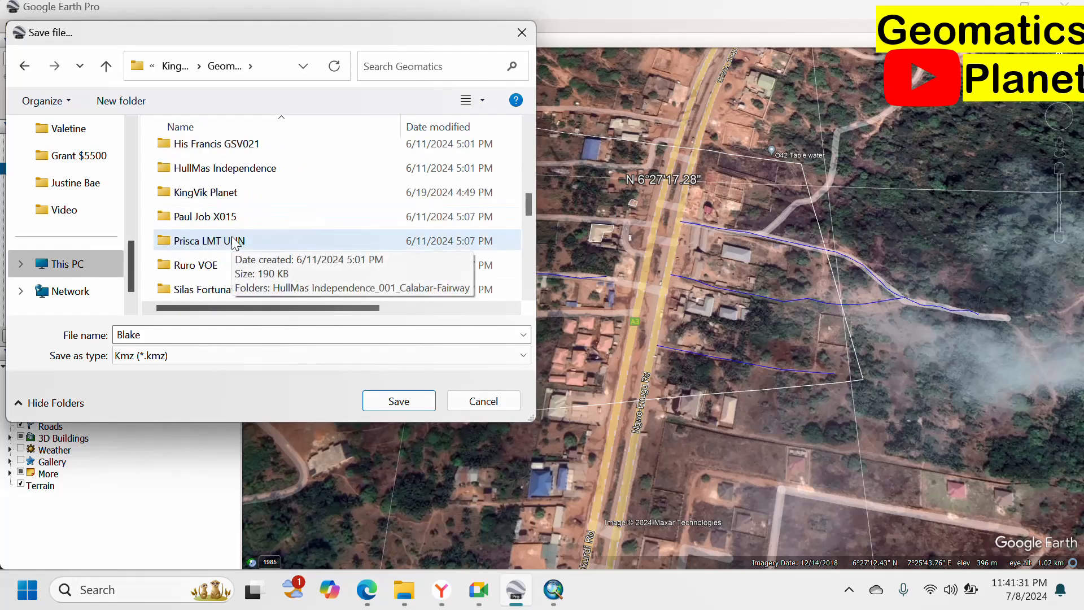
click(231, 194)
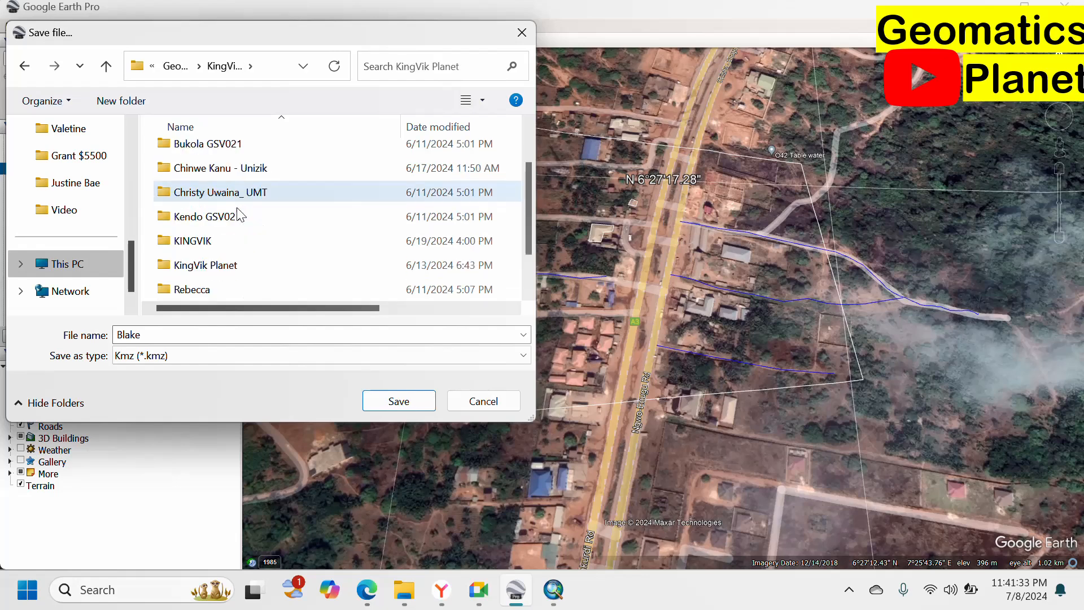
scroll(236, 226, down, 2)
double_click(230, 292)
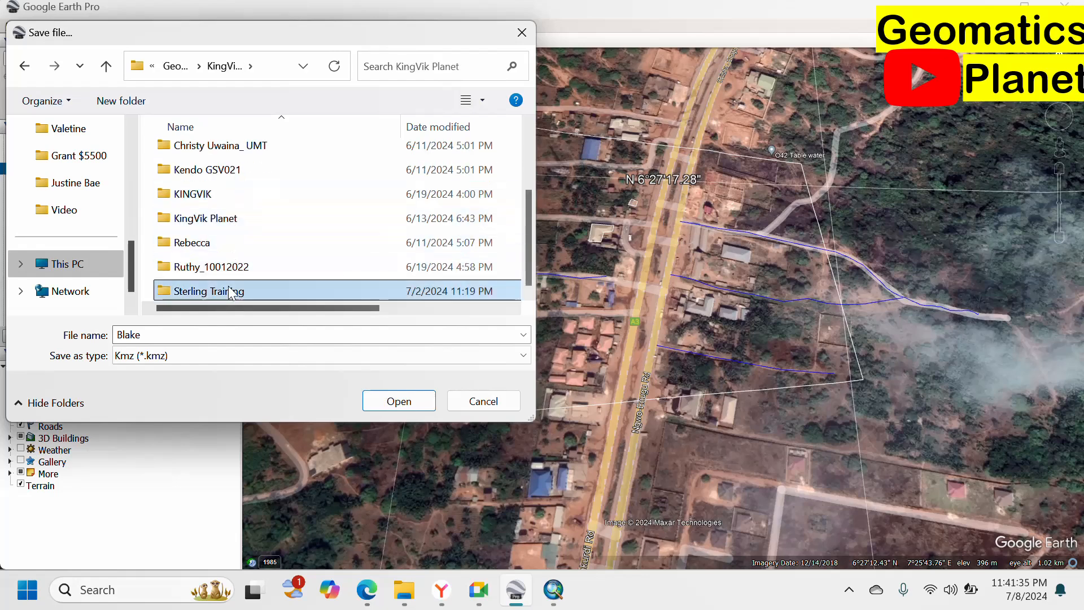
click(224, 157)
double_click(223, 155)
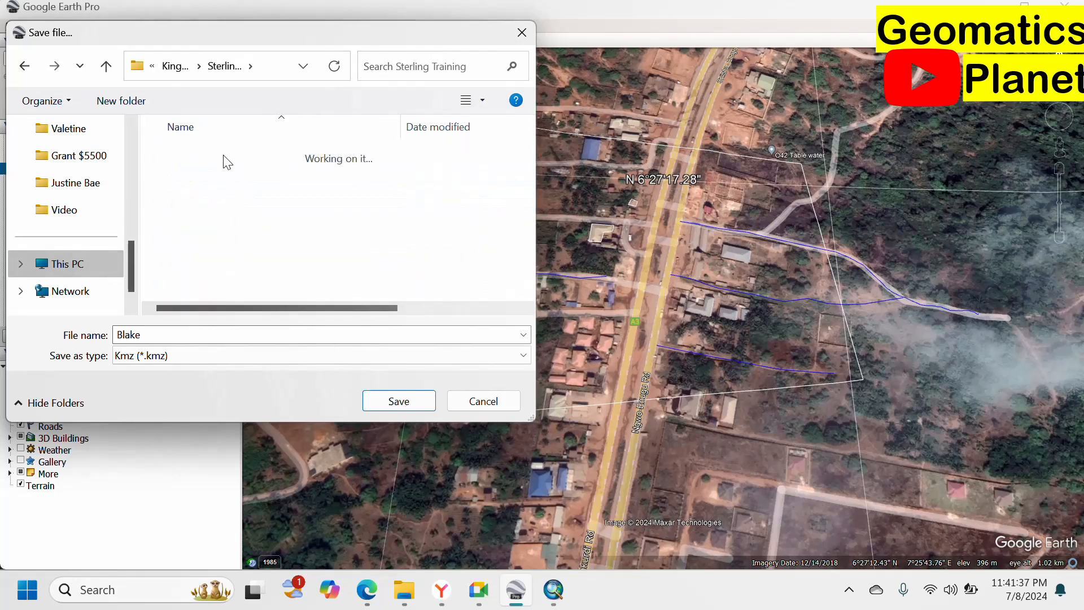
Set the file type to Kml (*.kml) and save the folder as Blake.kml.
click(185, 355)
click(169, 386)
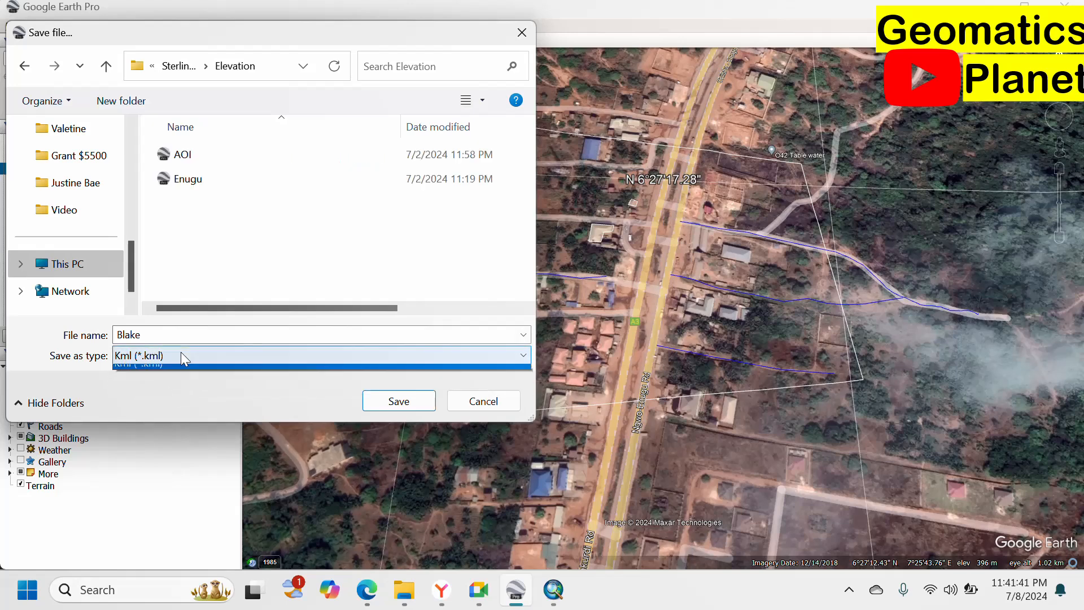
click(181, 353)
click(253, 249)
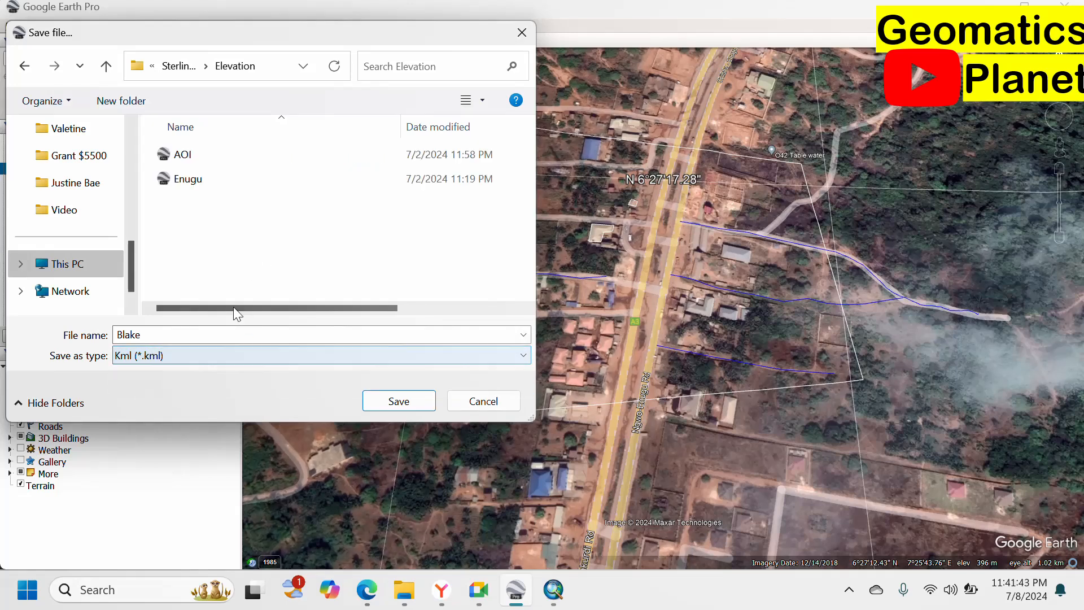
click(276, 67)
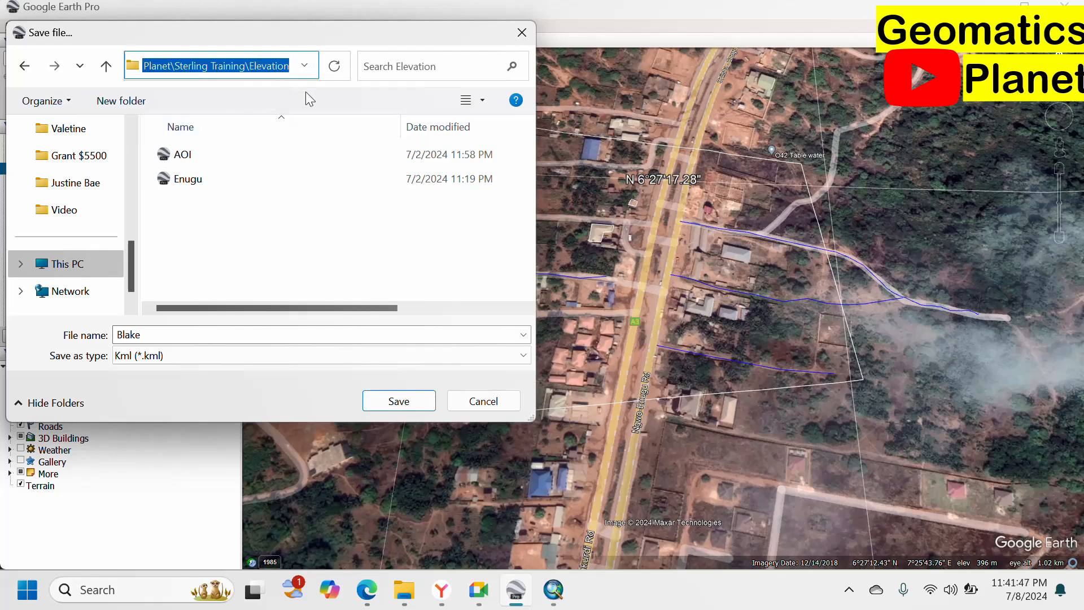
click(394, 399)
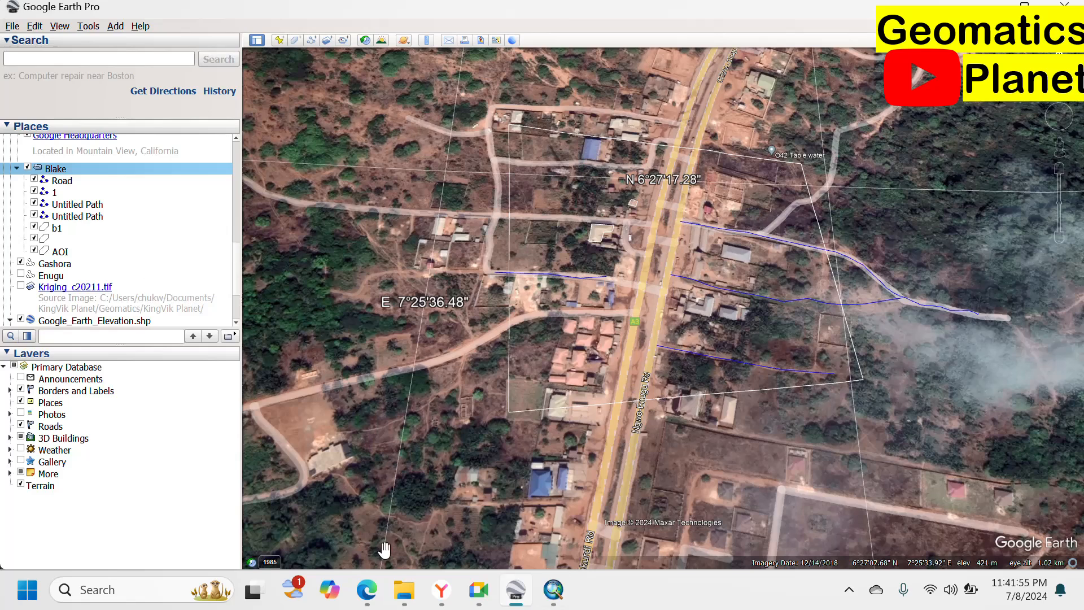
Bring ArcMap's Google Elevation map to the front and clear the boundary polygon's selection.
click(554, 590)
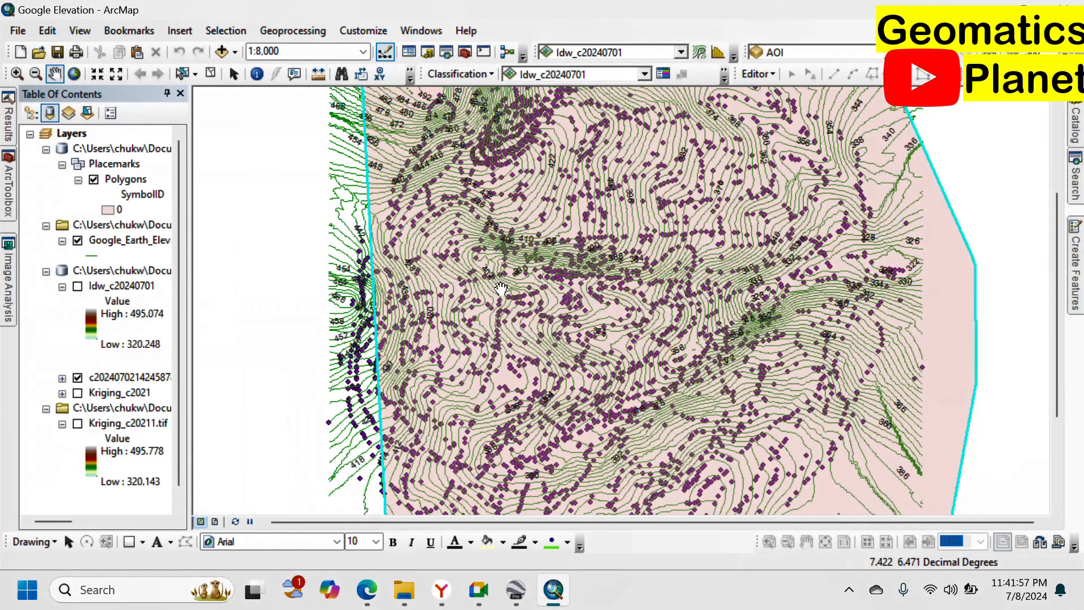
scroll(499, 265, up, 2)
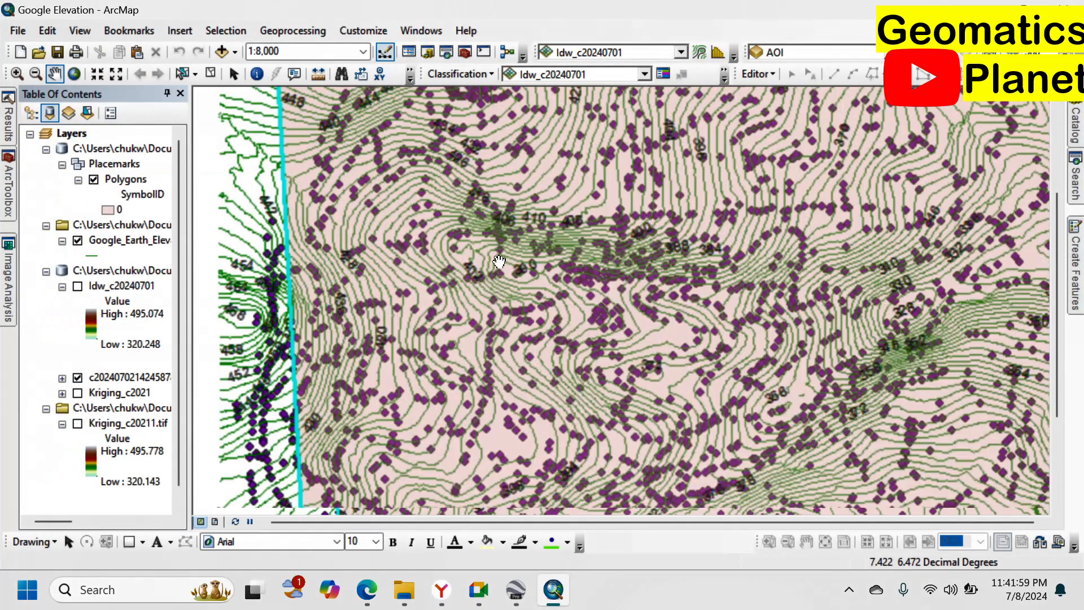
scroll(499, 261, down, 3)
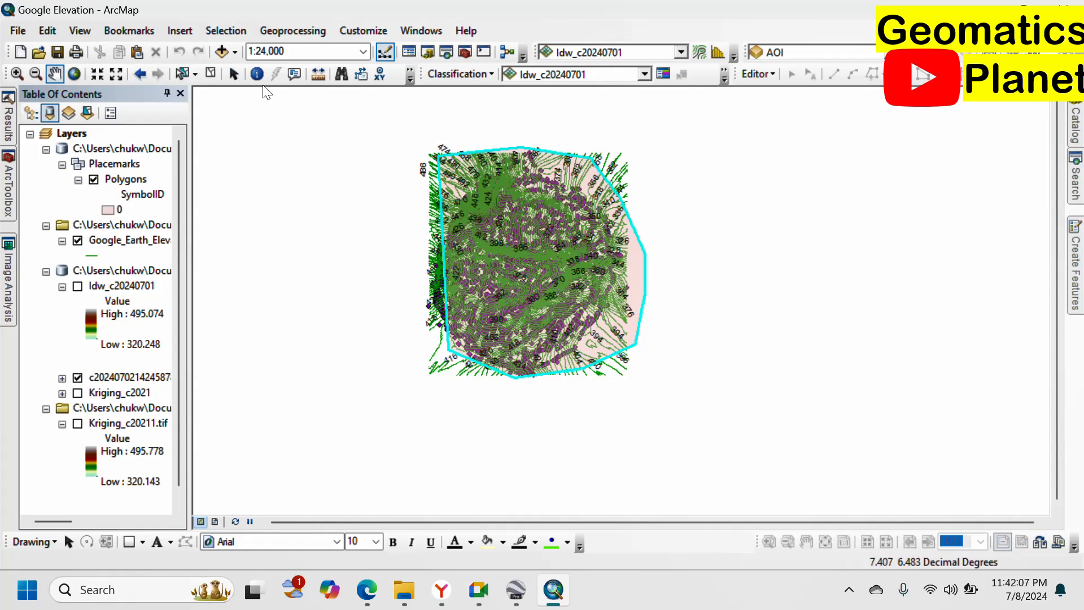
click(216, 74)
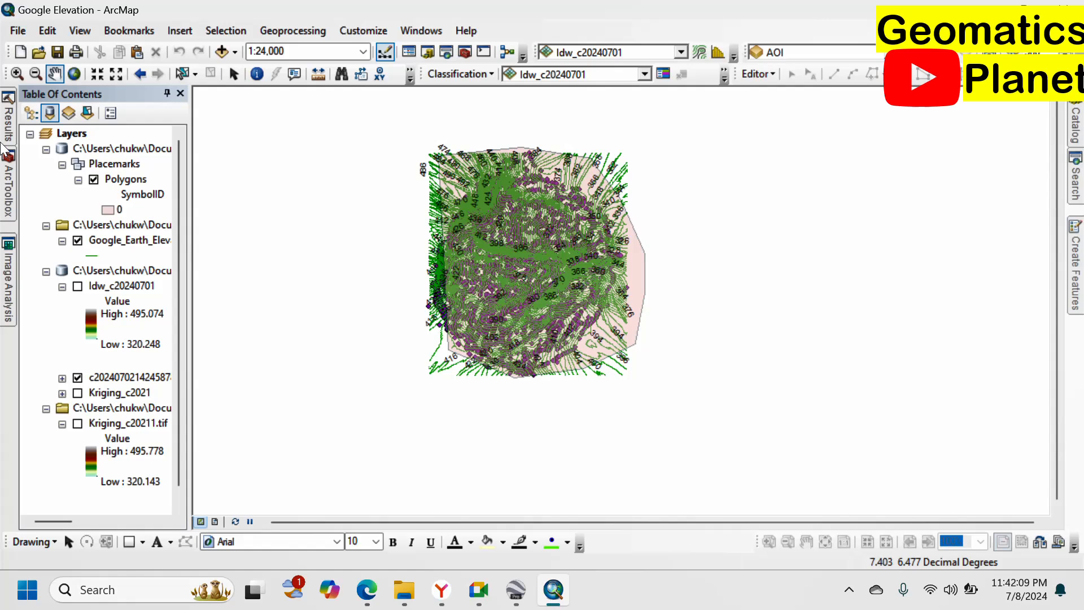
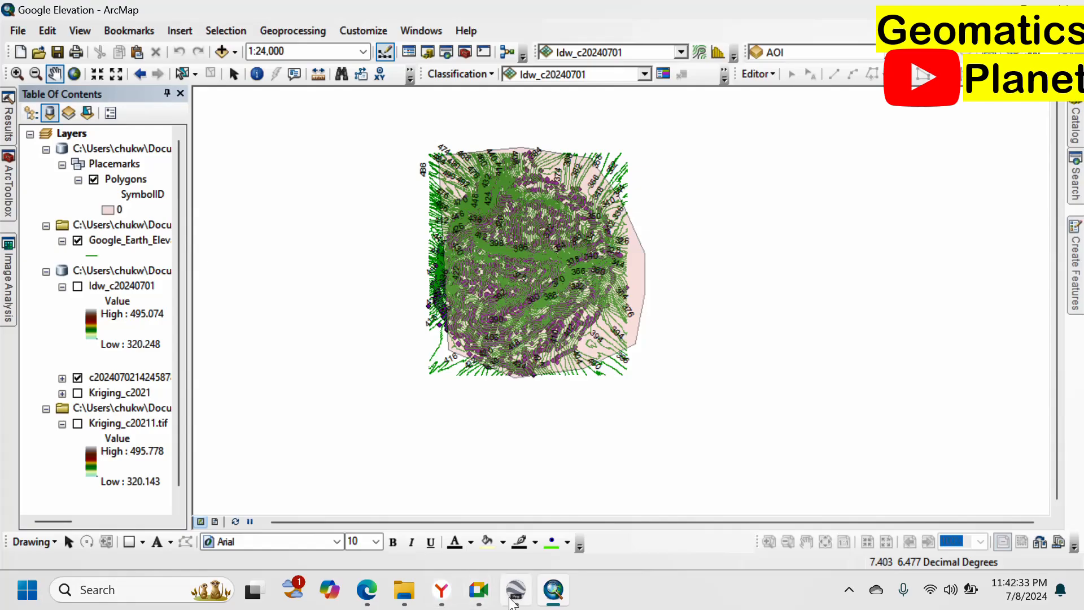
Switch to Google Earth Pro and zoom in on the orange contour lines.
click(516, 589)
scroll(624, 390, down, 5)
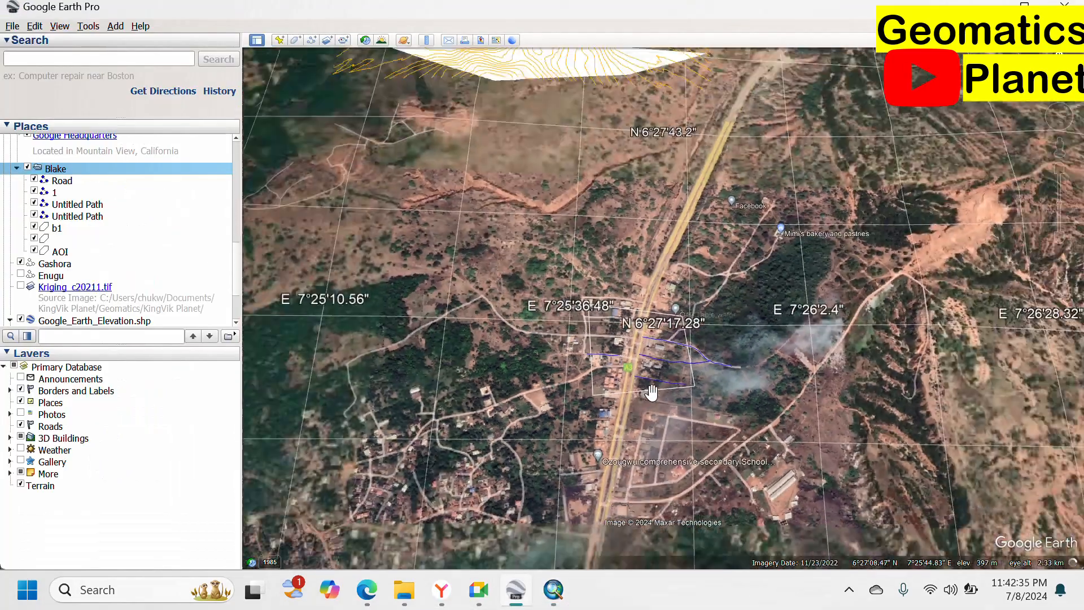
scroll(595, 101, up, 5)
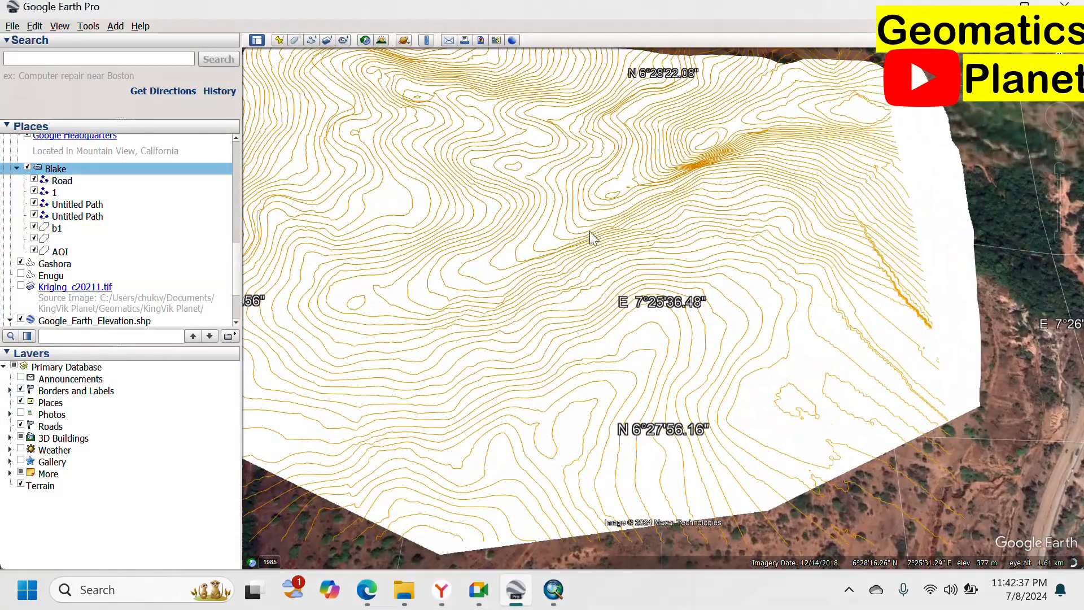
scroll(510, 232, up, 2)
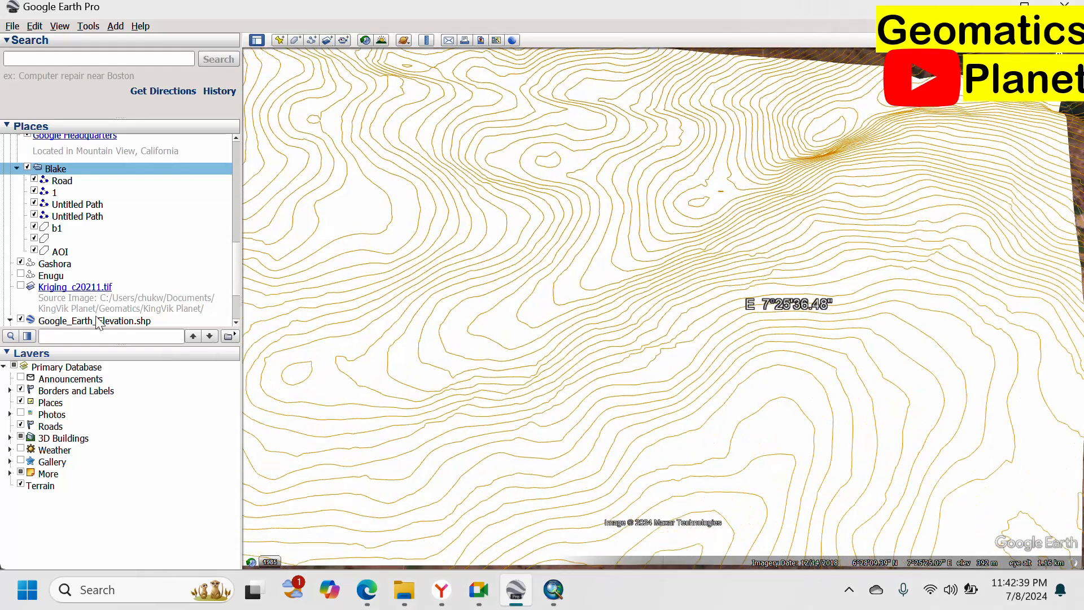
scroll(103, 295, down, 1)
scroll(102, 295, down, 1)
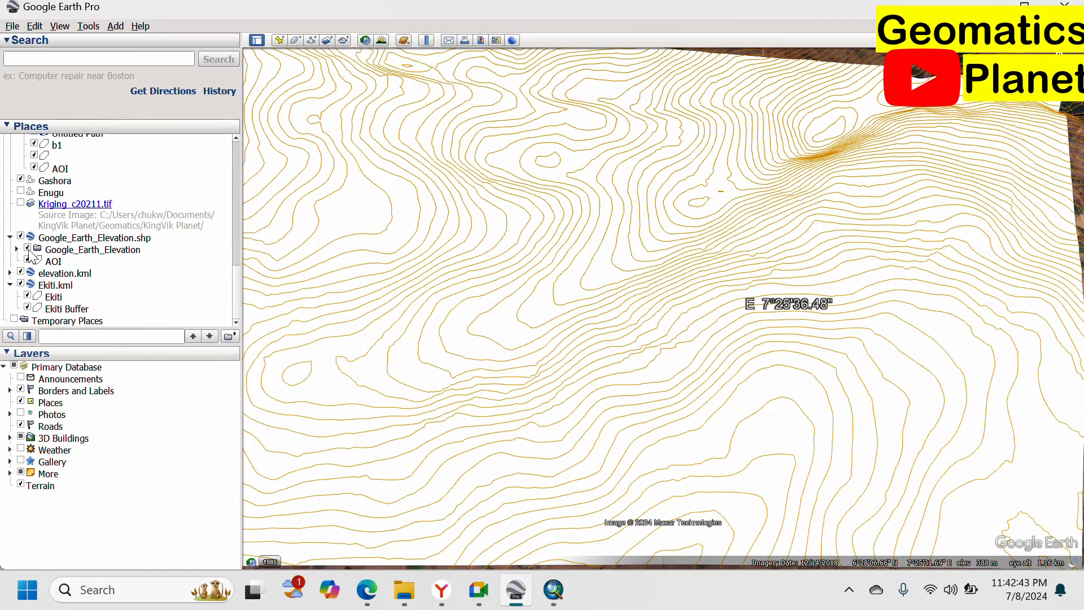
Toggle Google_Earth_Elevation off and on, then hide the AOI polygon in Places.
click(27, 249)
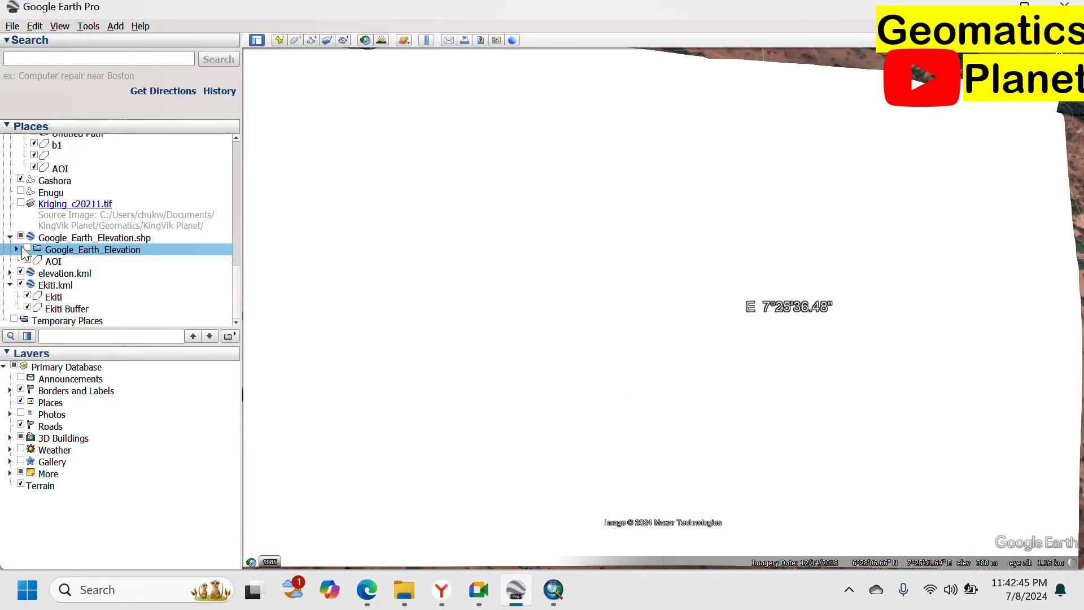
click(28, 249)
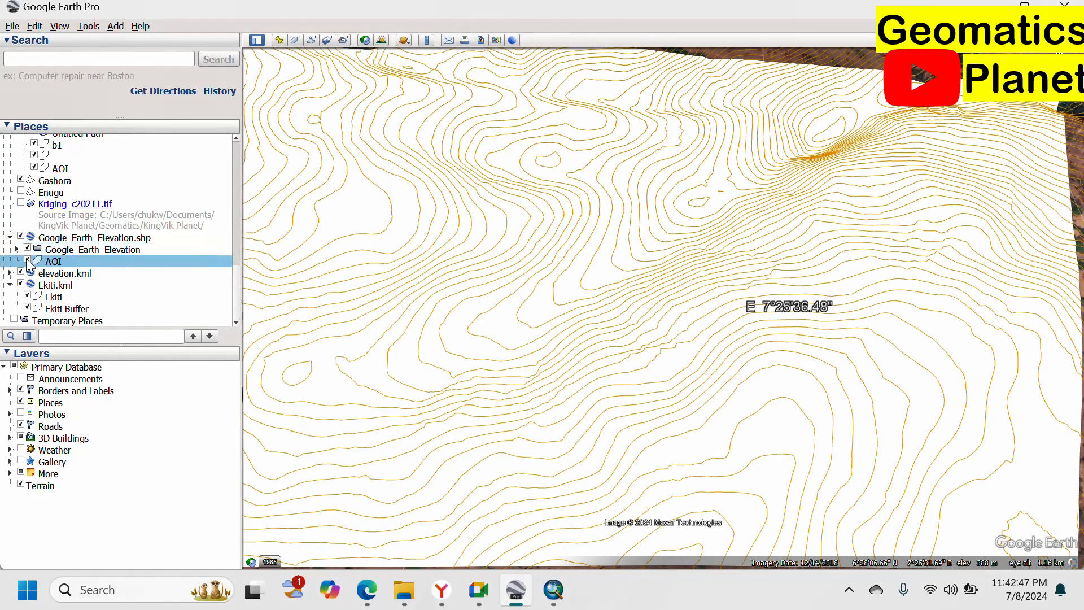
click(27, 260)
scroll(696, 264, down, 3)
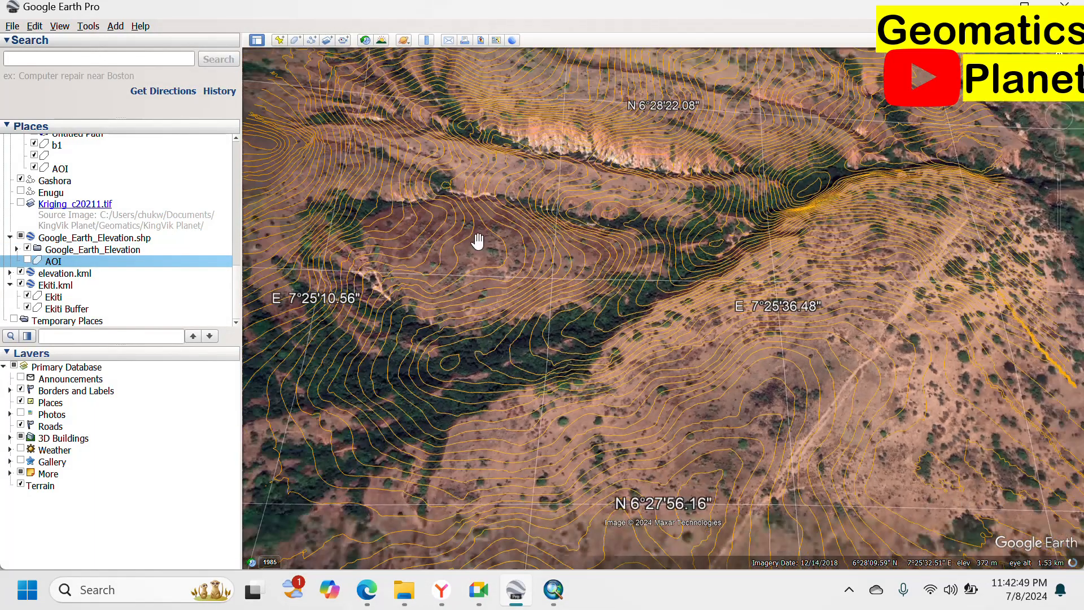
scroll(497, 262, up, 4)
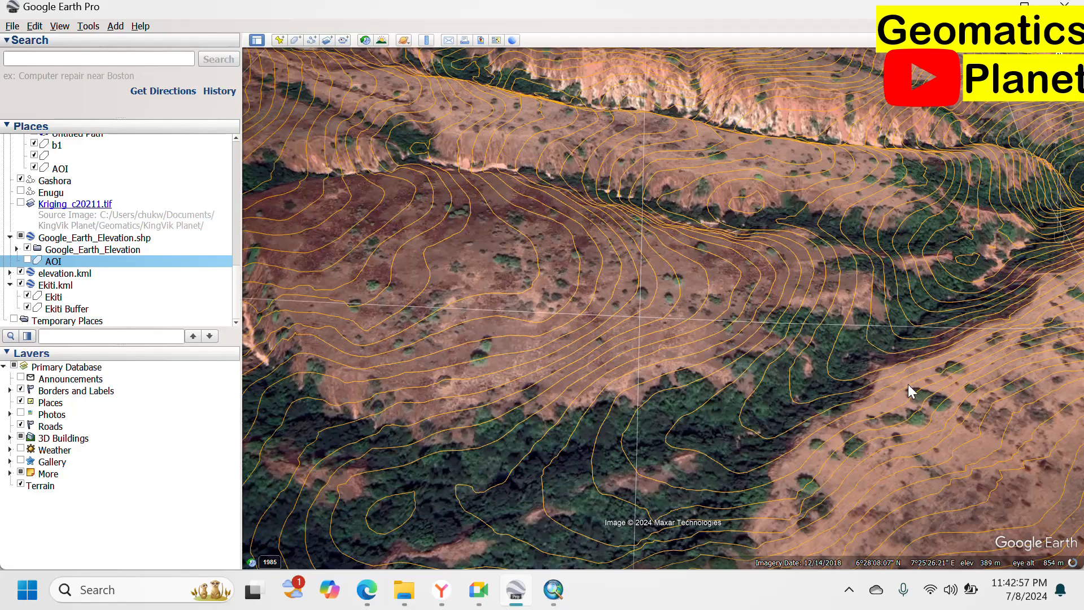
scroll(686, 321, up, 3)
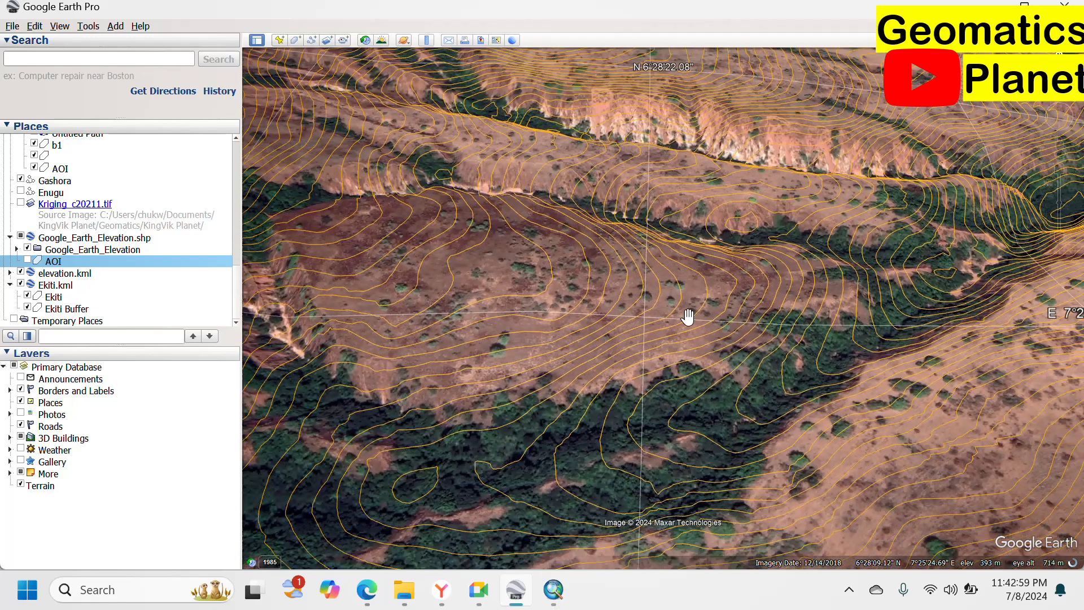
Back in ArcMap, open Conversion Tools > From KML > KML To Layer from ArcToolbox.
click(558, 587)
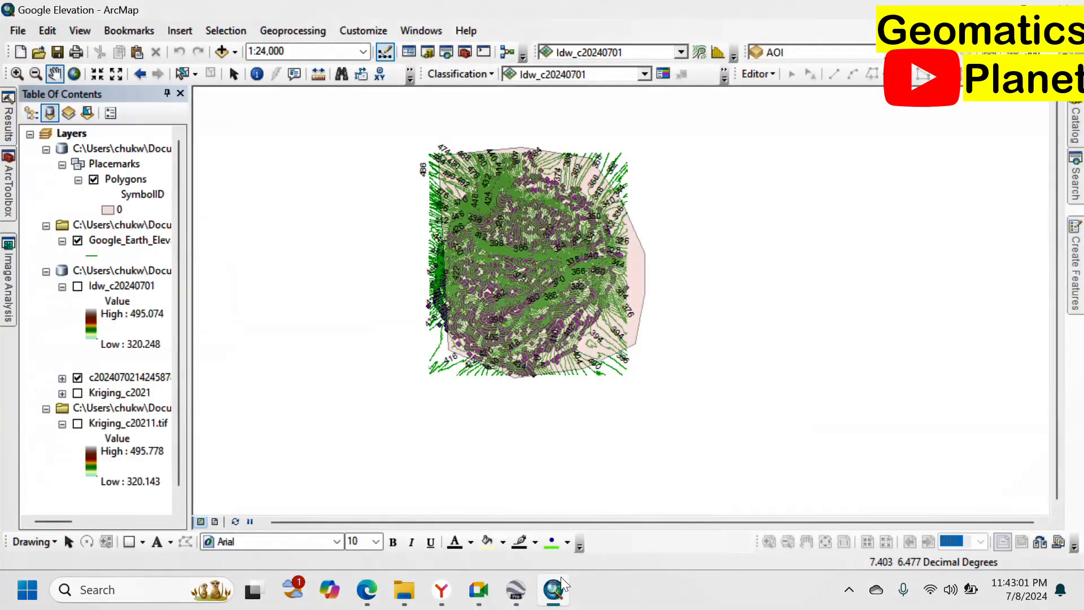
click(9, 187)
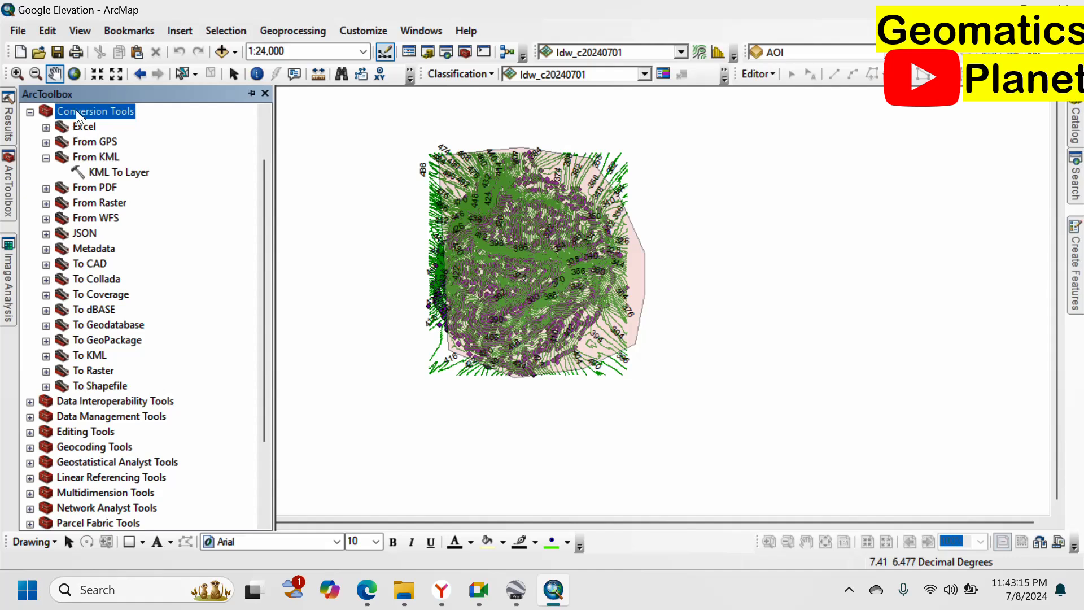
scroll(76, 110, up, 2)
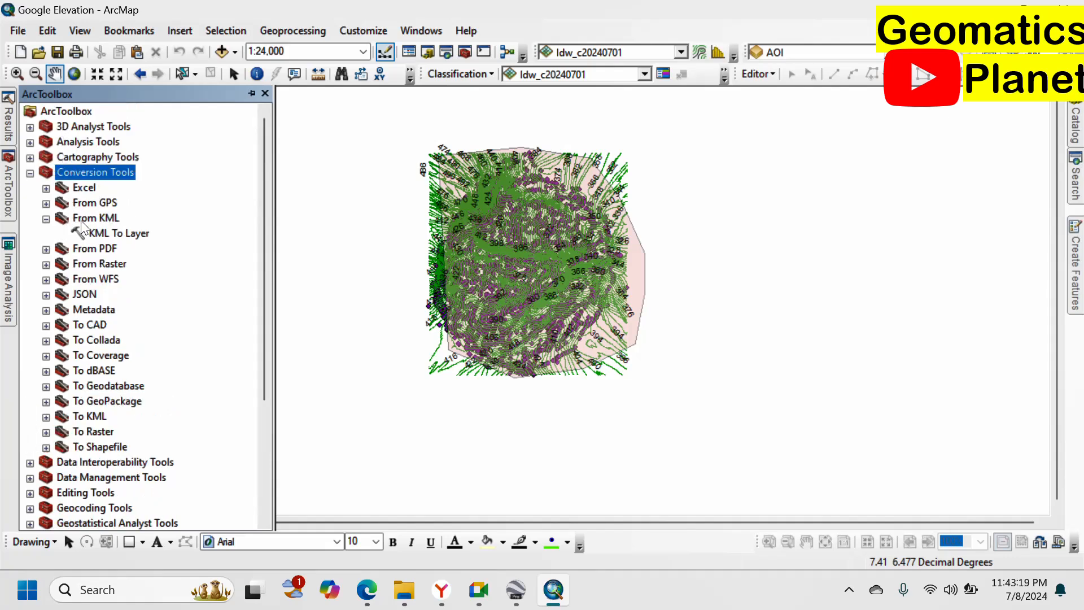
click(136, 235)
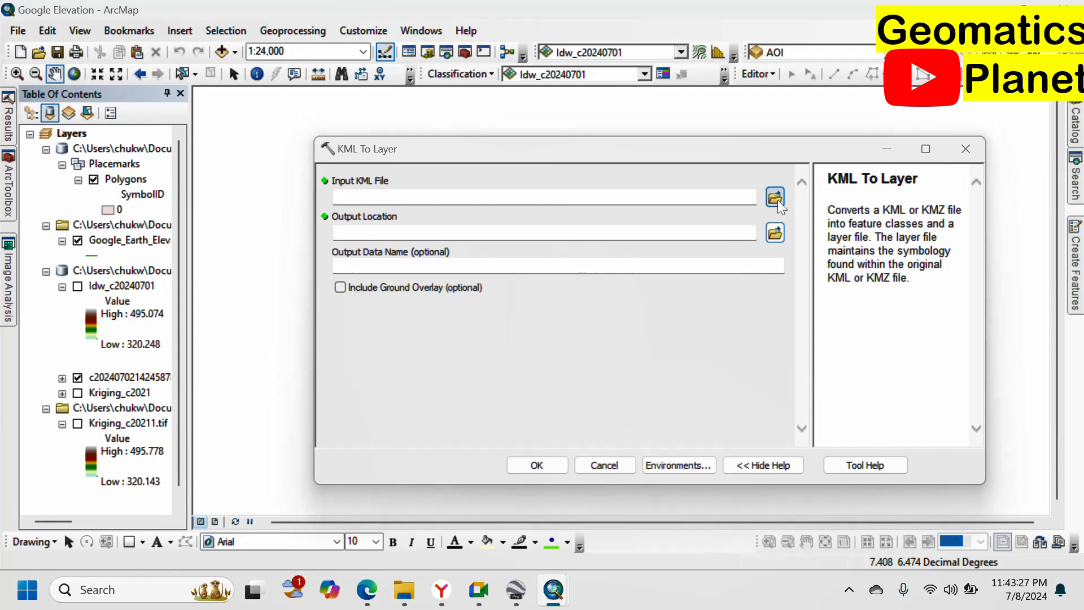
Run KML To Layer on Blake.kml from the Elevation folder, with output data named Blake.
click(775, 197)
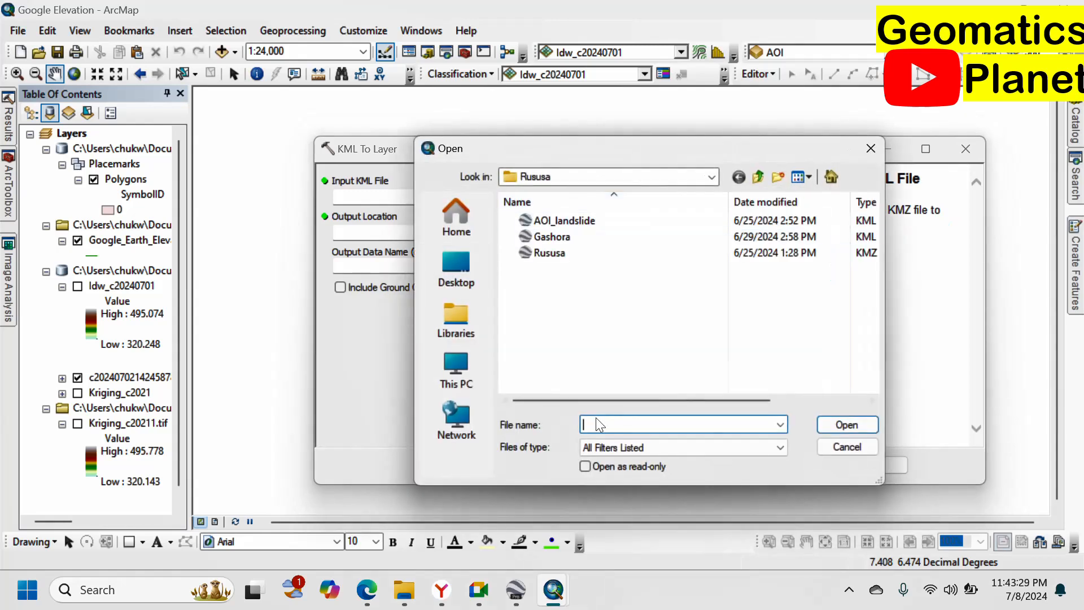
key(ctrl+v)
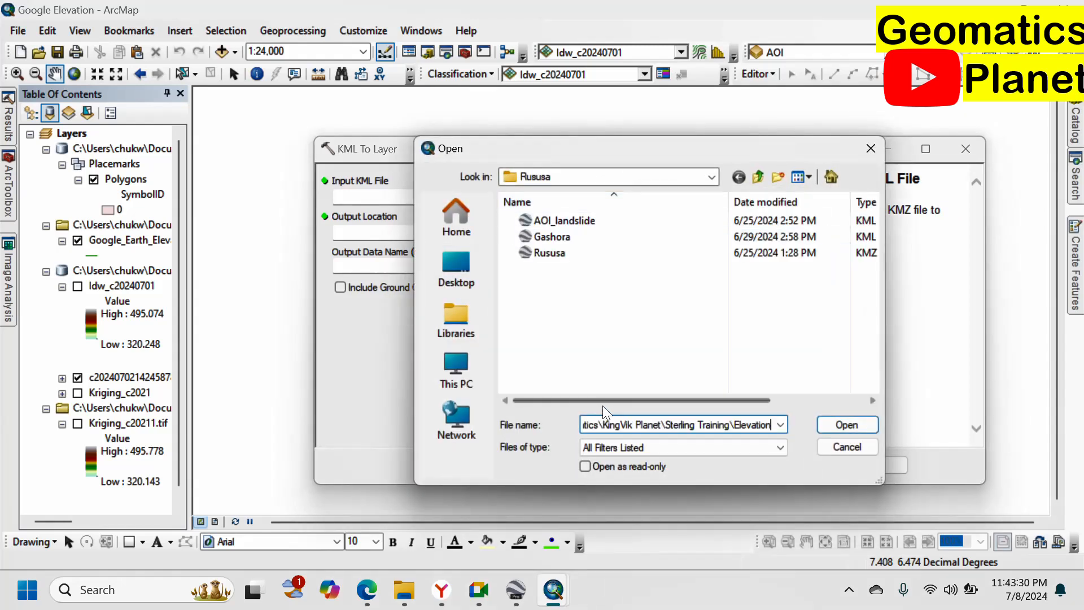
click(830, 424)
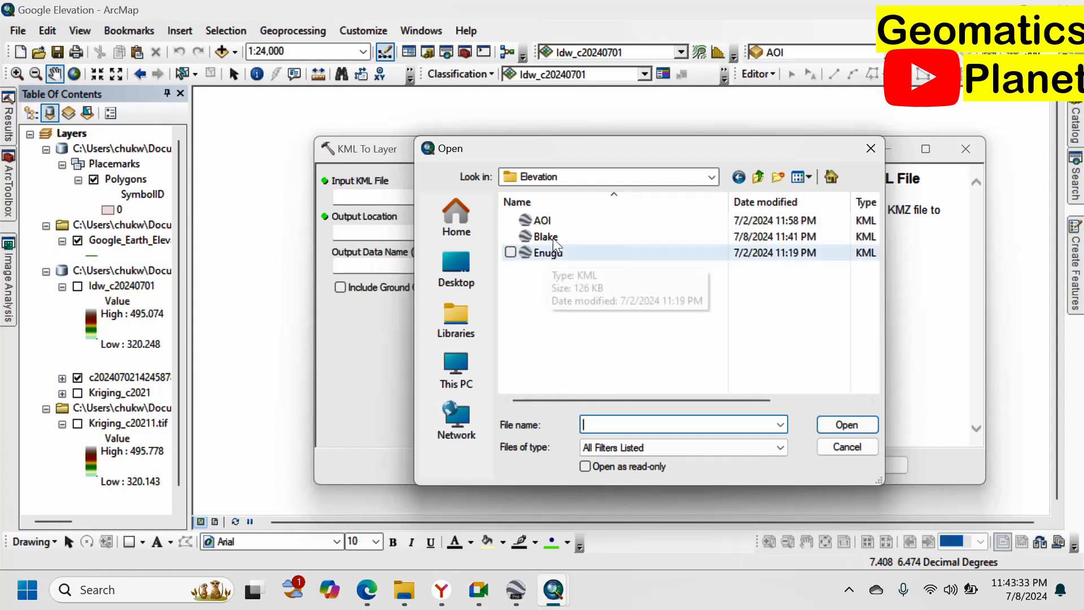
click(551, 236)
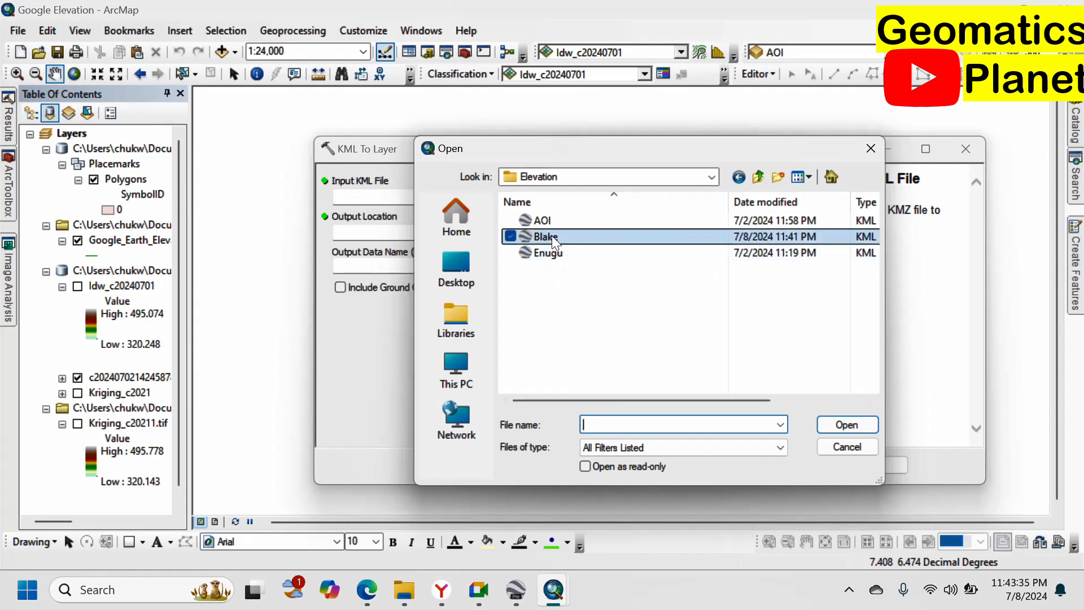
click(845, 425)
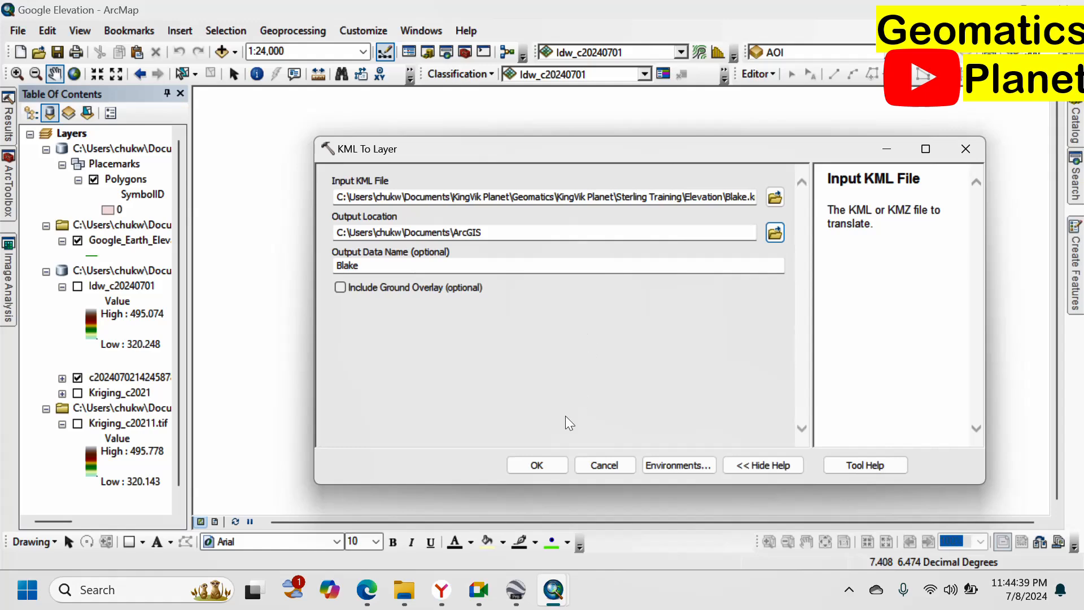
click(533, 464)
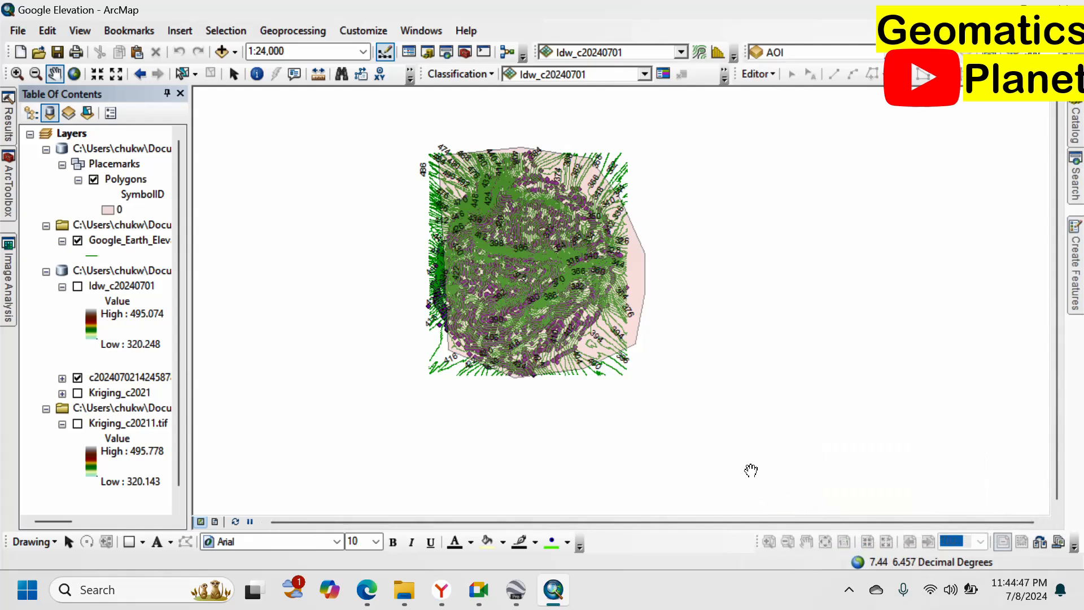
Check the geoprocessing results and list layers by drawing order to show the new Blake layer.
click(232, 74)
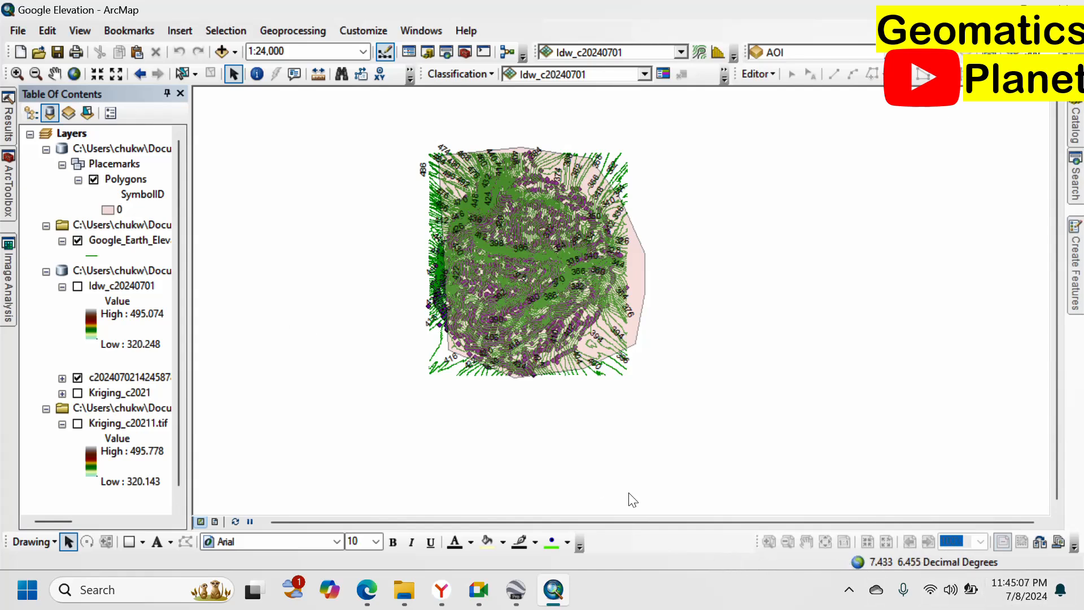
click(9, 118)
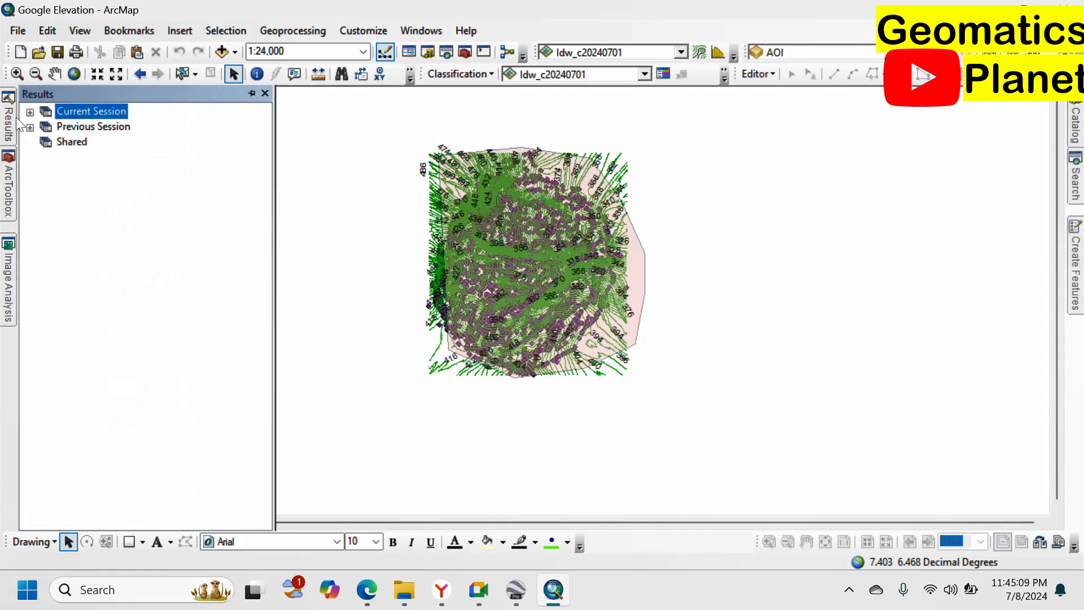
click(30, 113)
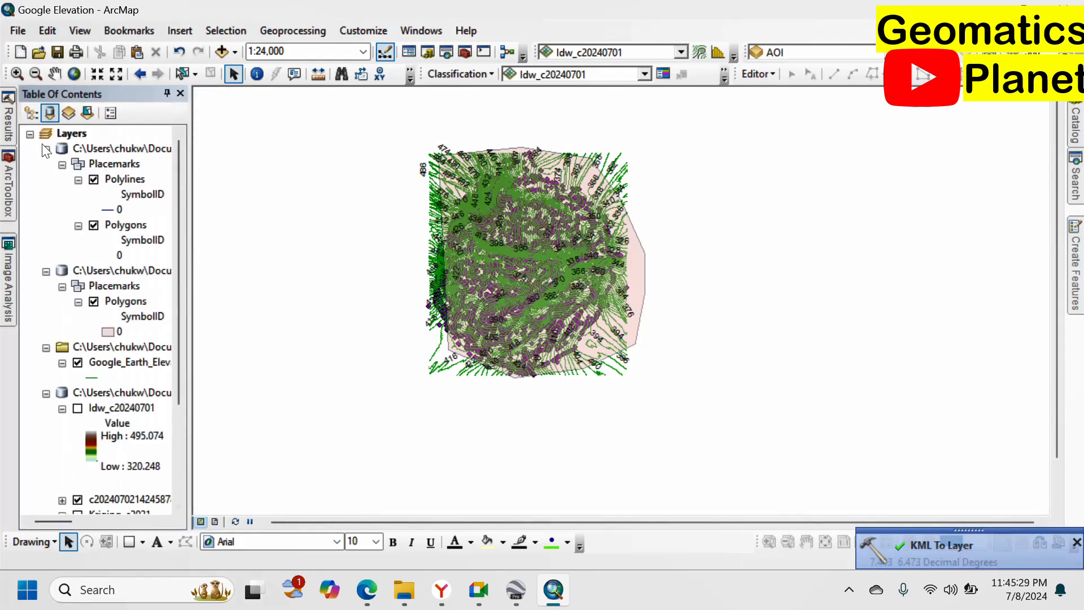
click(32, 112)
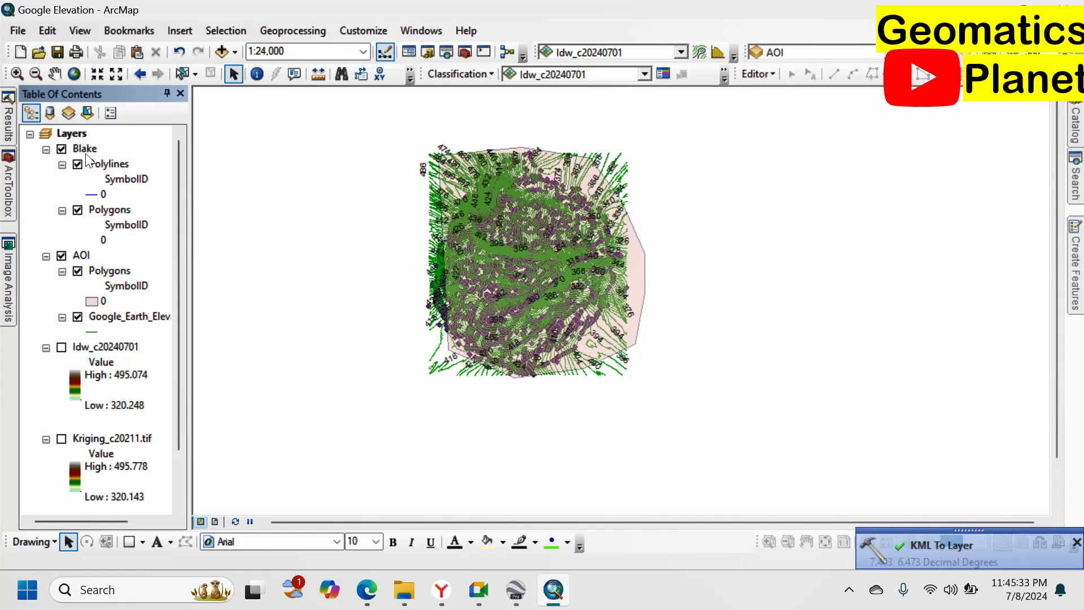
scroll(558, 290, up, 3)
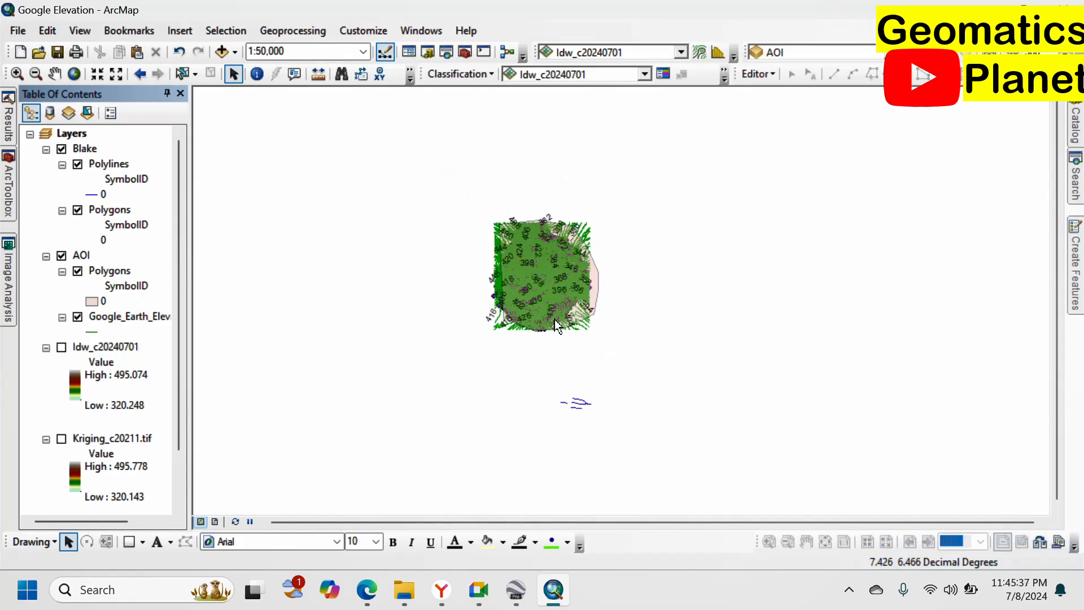
Compare the area in Google Earth Pro, then return to the ArcMap map.
click(515, 589)
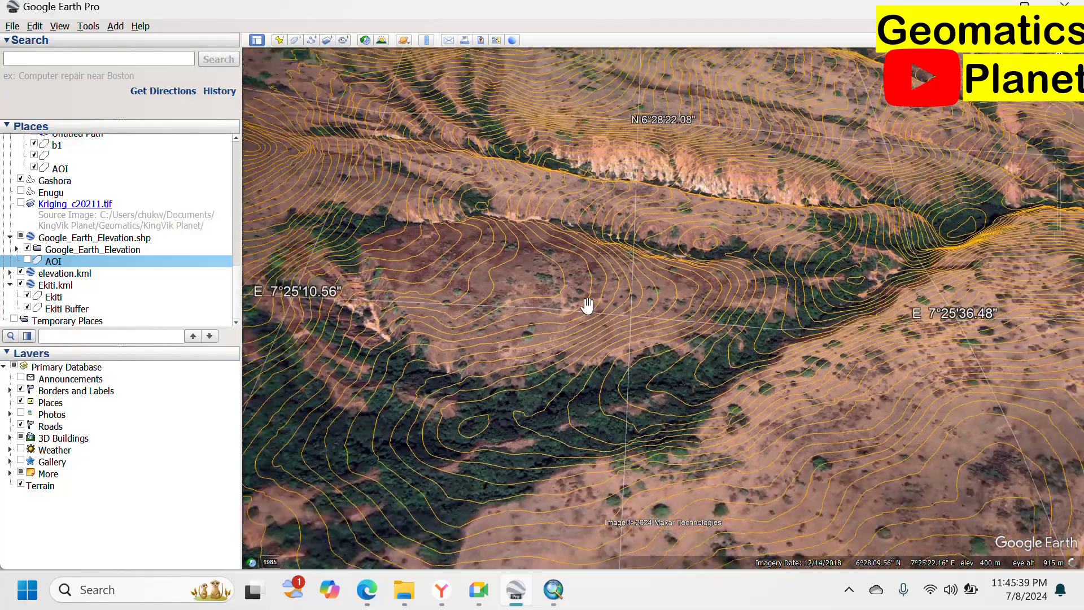
scroll(587, 306, down, 6)
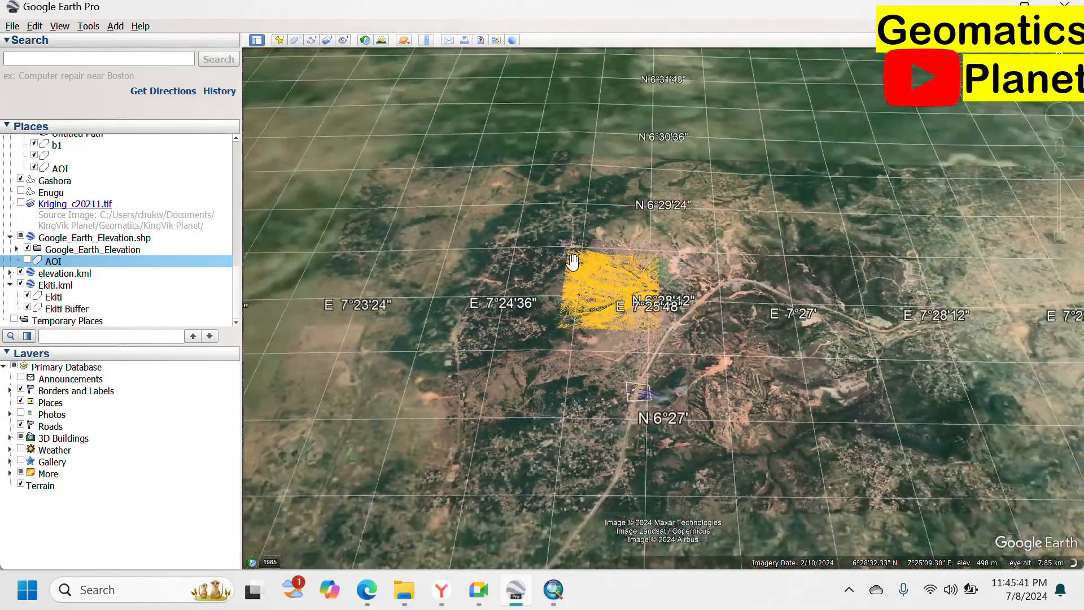
scroll(621, 361, up, 5)
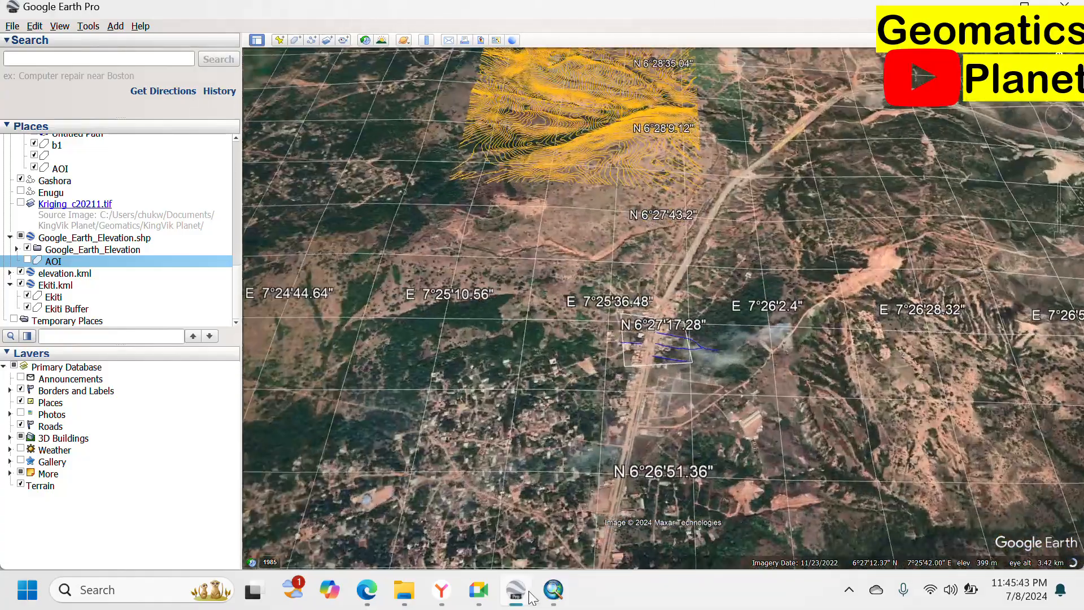
click(553, 589)
Hide the Blake road lines, give the AOI polygons a Rose fill, and zoom to that layer.
scroll(581, 411, up, 1)
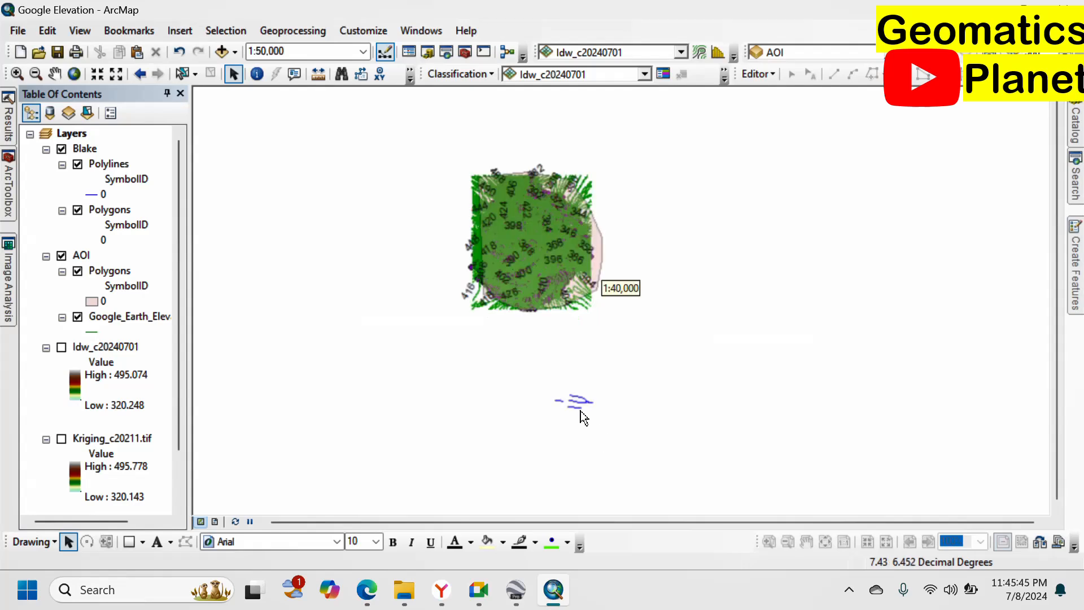
scroll(580, 411, up, 4)
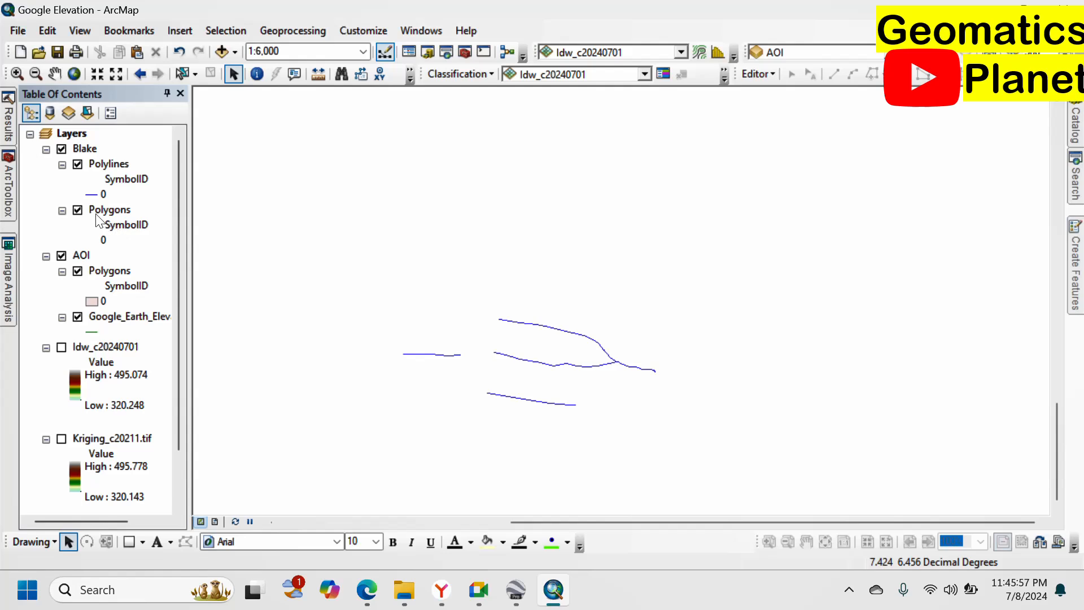
click(77, 164)
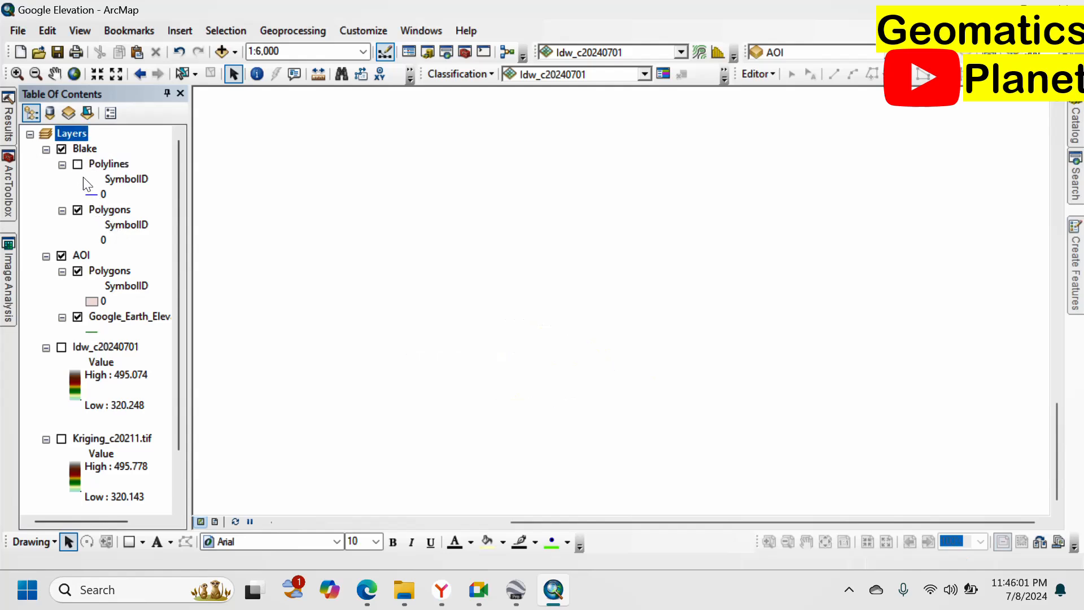
click(93, 303)
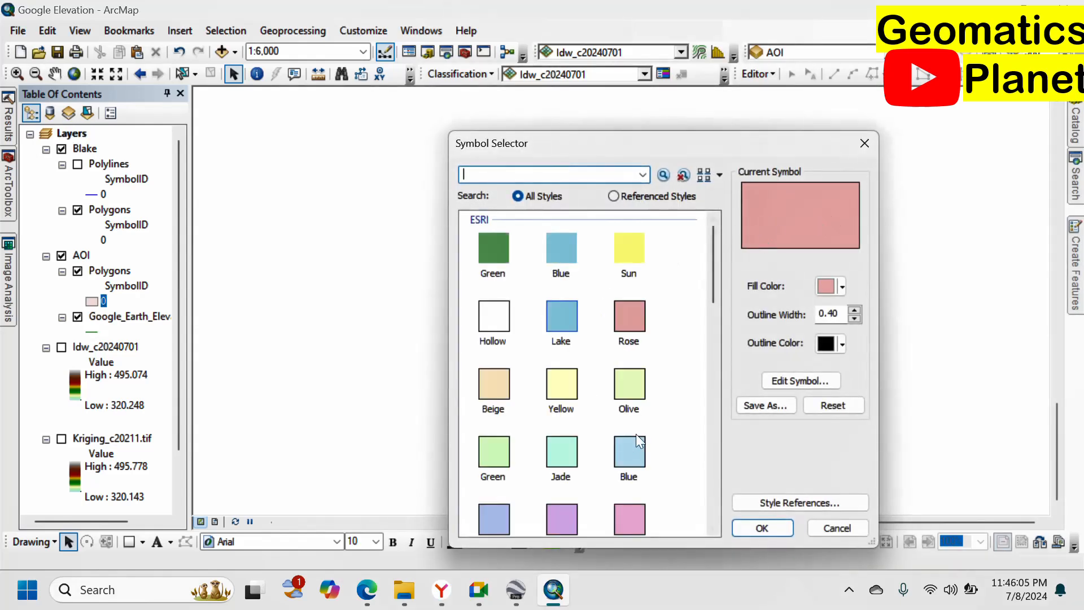
click(635, 346)
click(768, 525)
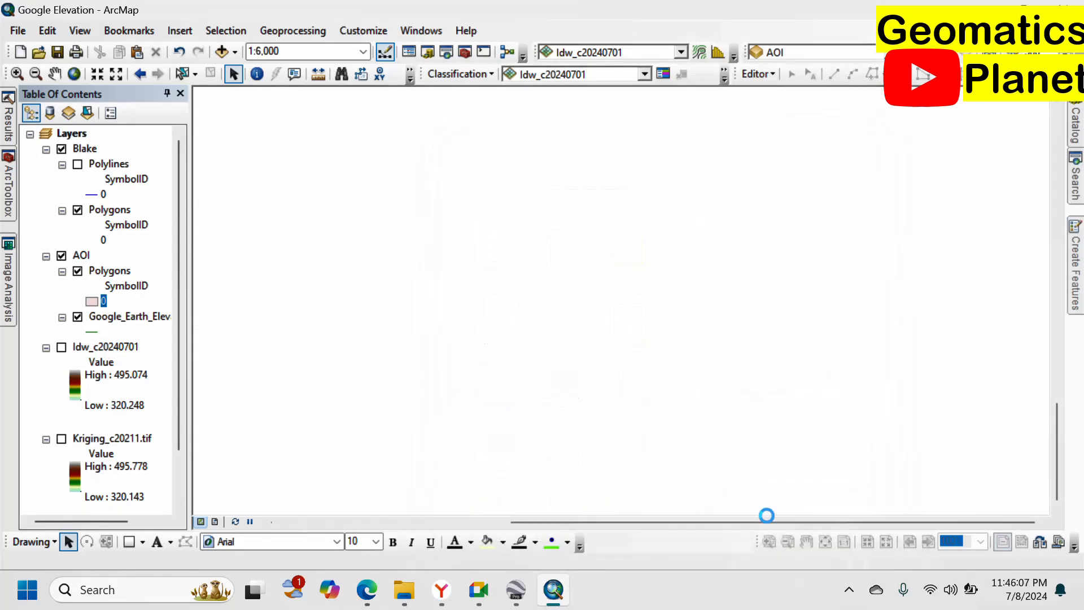
click(119, 270)
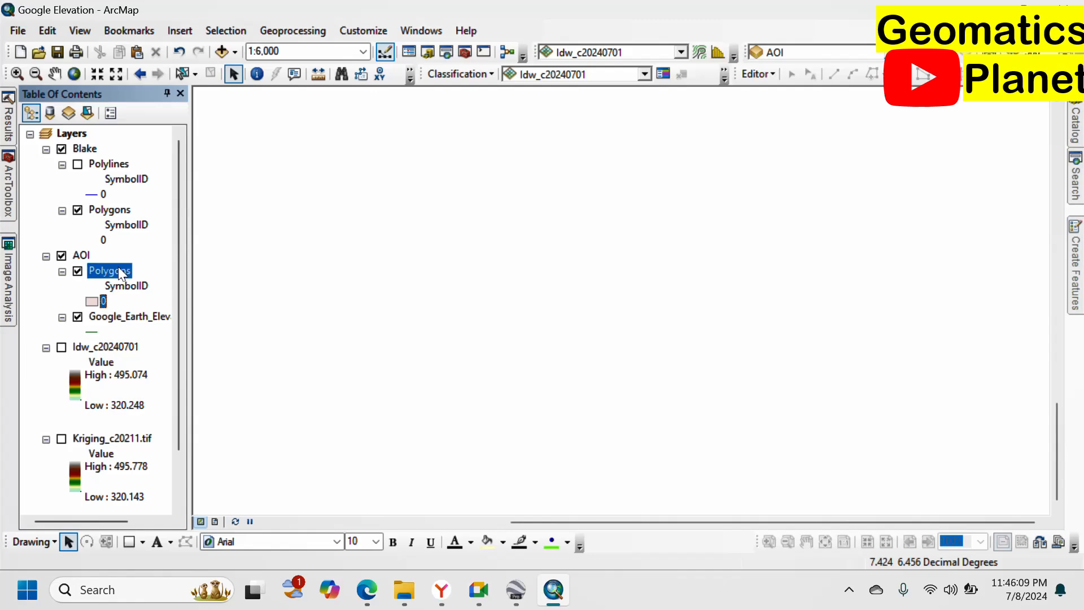
right_click(118, 270)
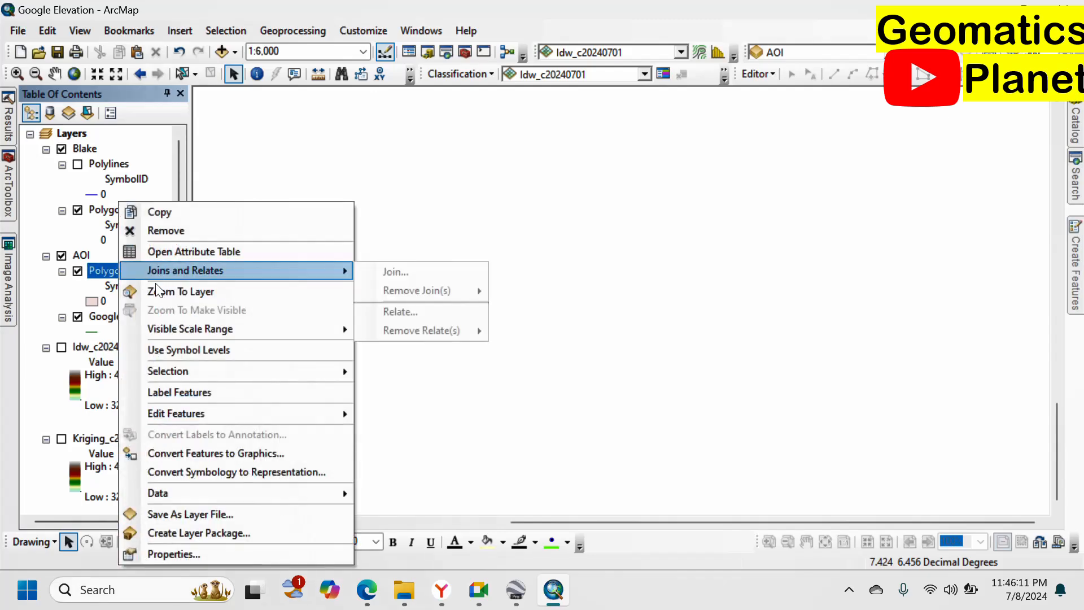
click(158, 289)
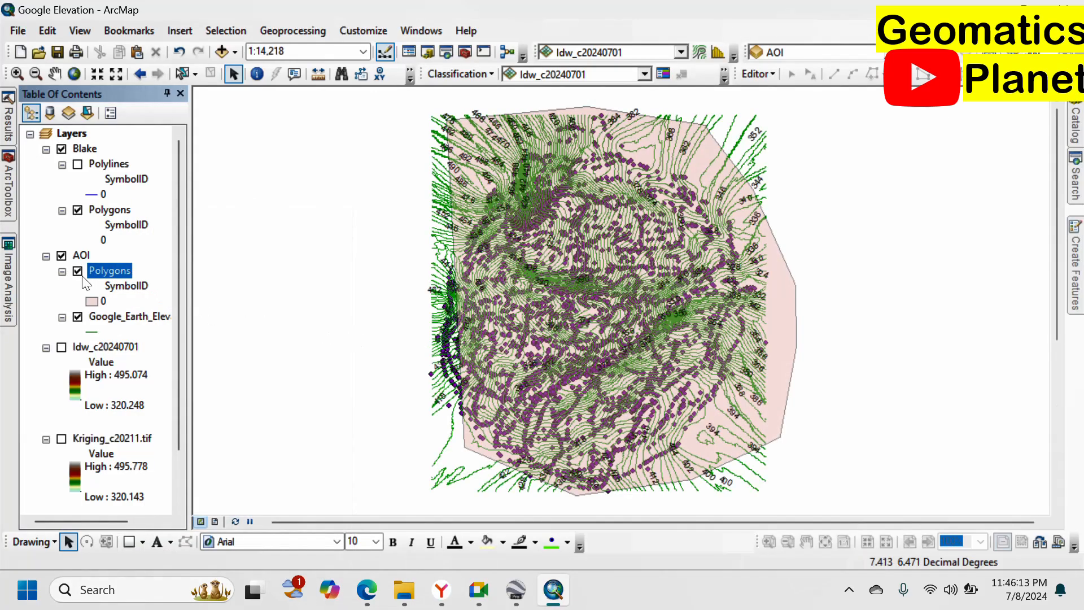
Show the Blake road lines again and fill the Blake Polygons with pink Rose.
click(104, 241)
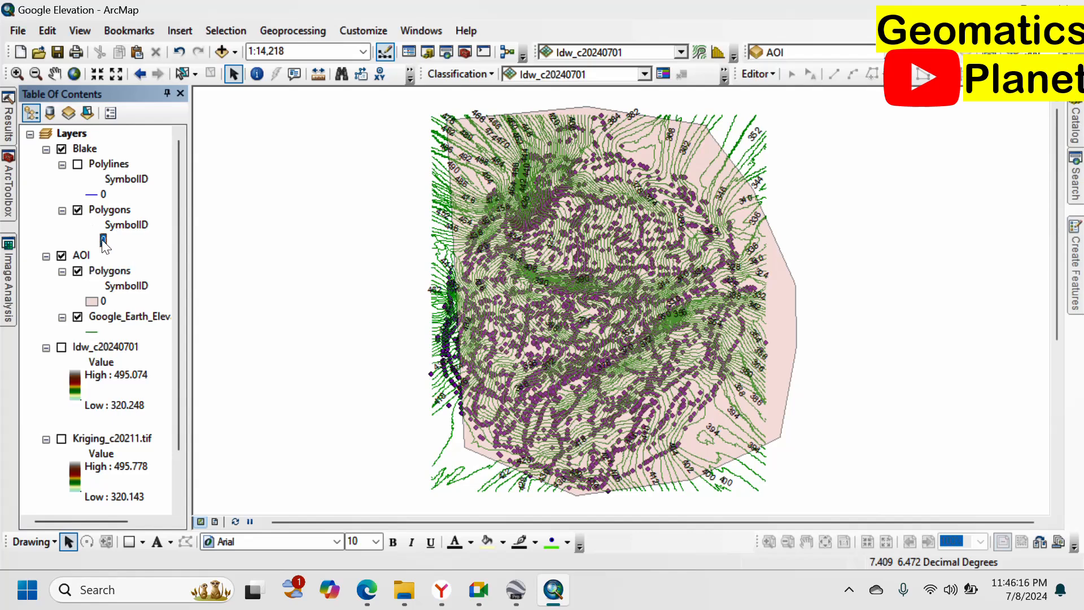
click(78, 165)
double_click(103, 240)
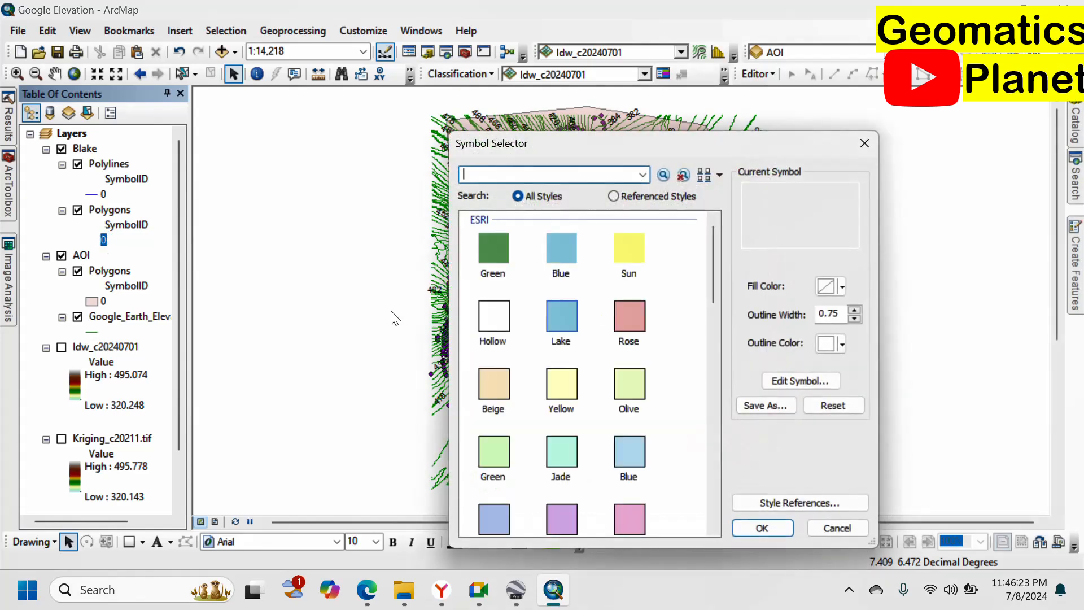
click(624, 320)
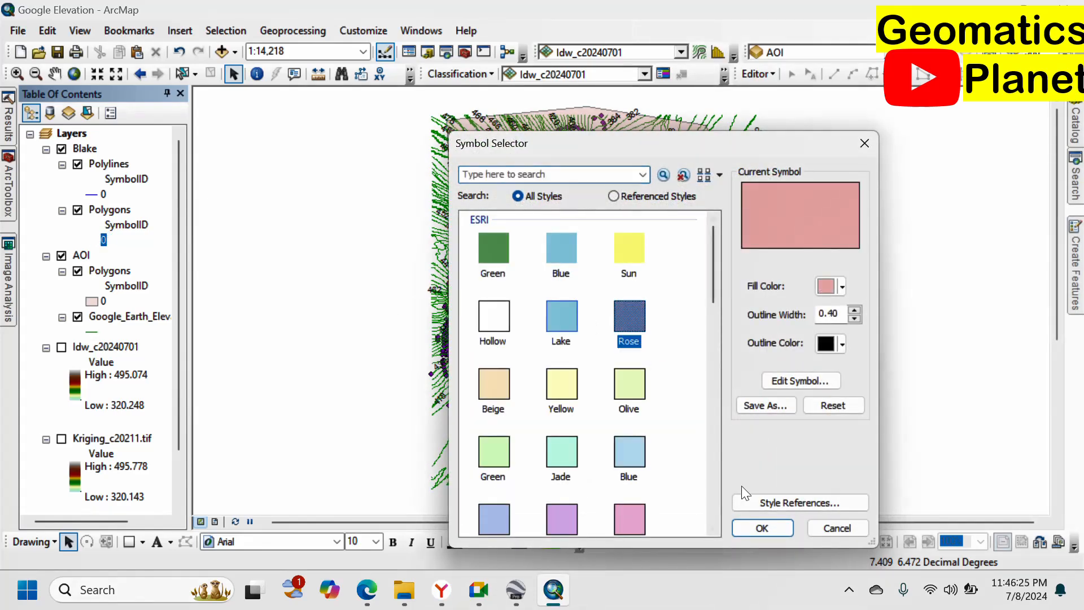
click(752, 525)
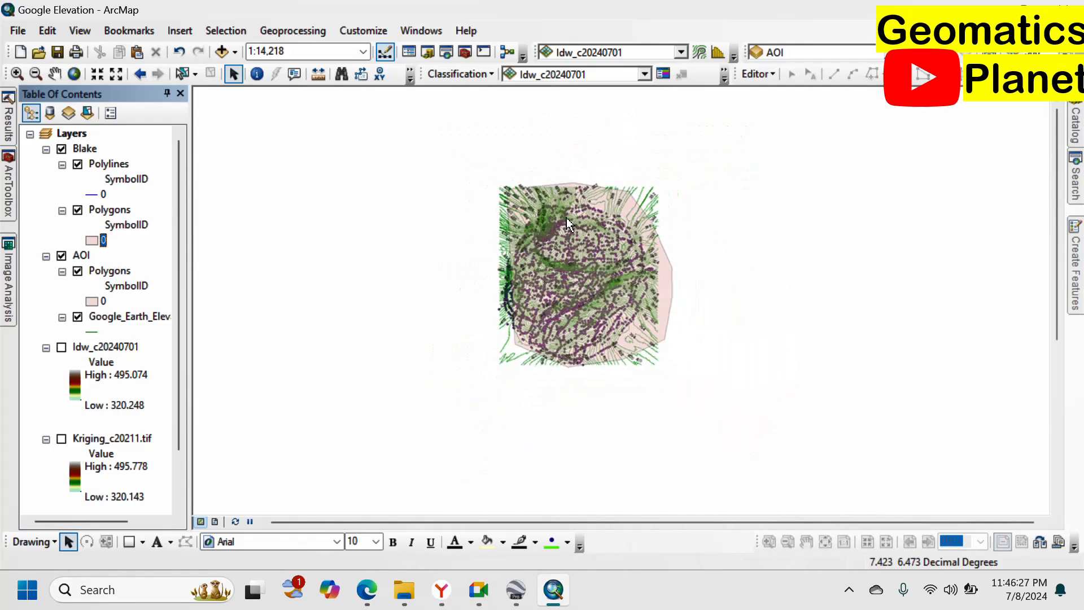
scroll(567, 218, down, 1)
scroll(613, 398, up, 1)
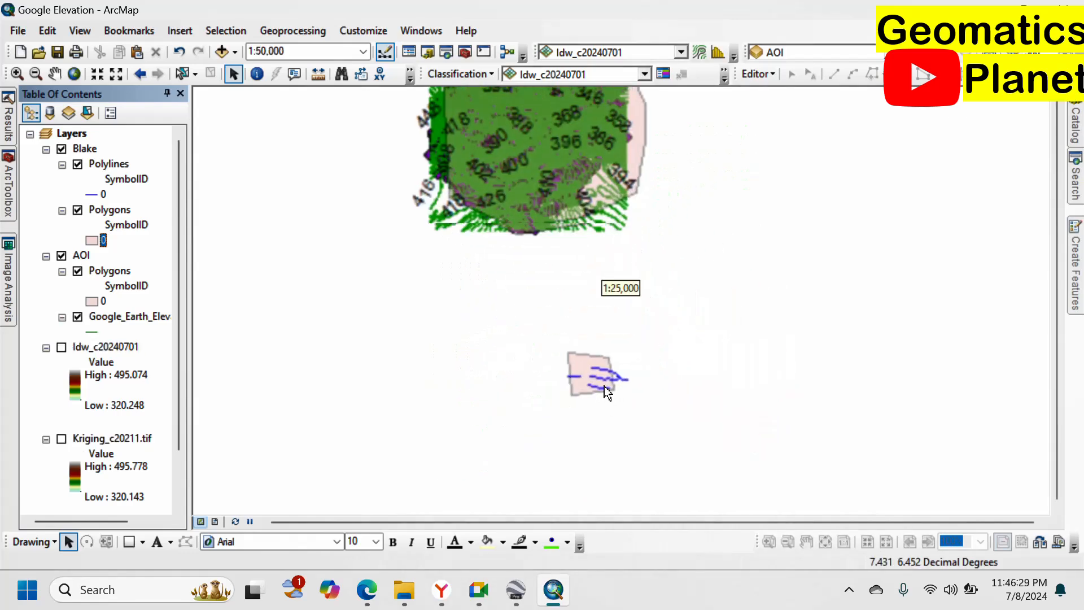
scroll(603, 384, up, 3)
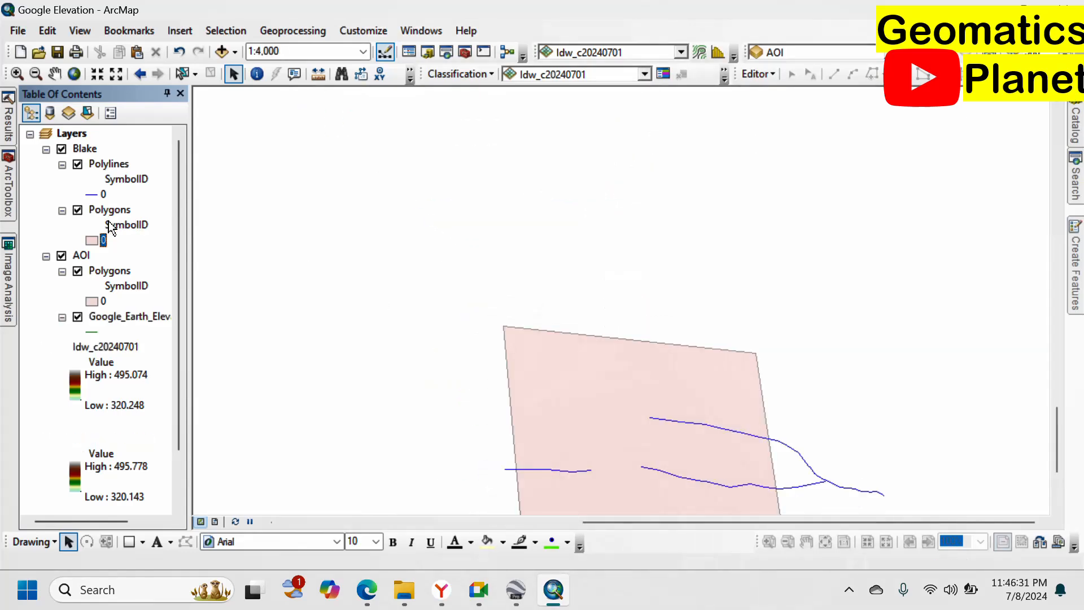
scroll(636, 260, down, 2)
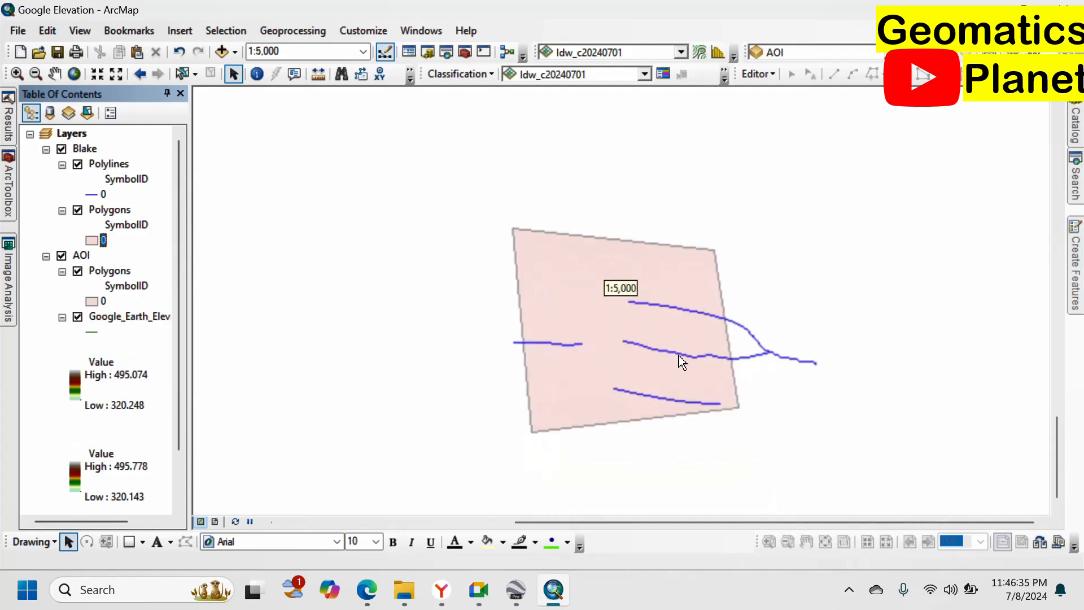
Change the Blake Polygons symbol to a Hollow fill.
click(91, 240)
click(514, 328)
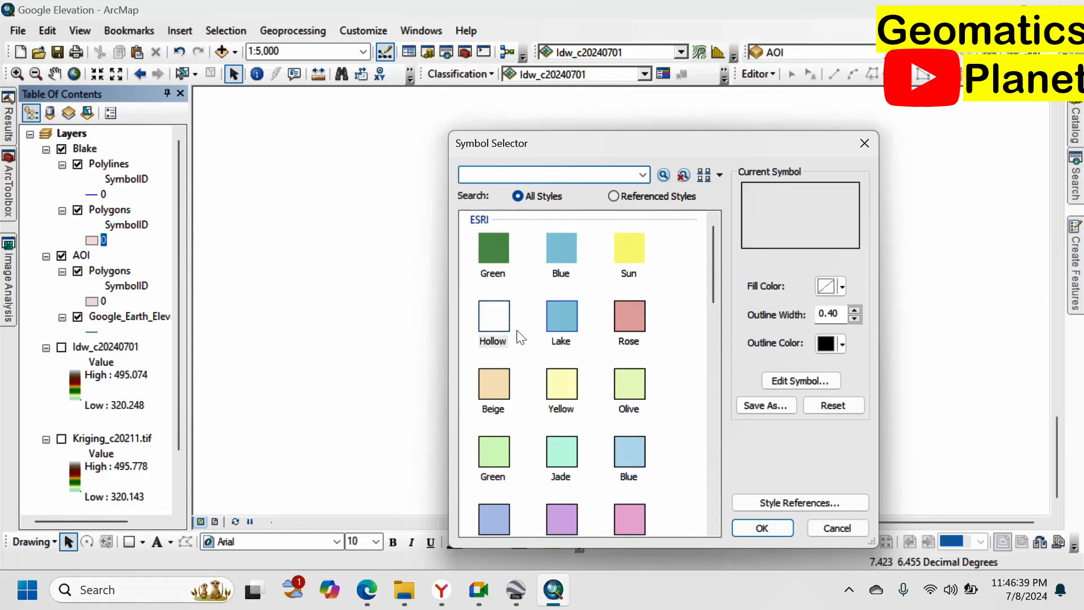
click(745, 527)
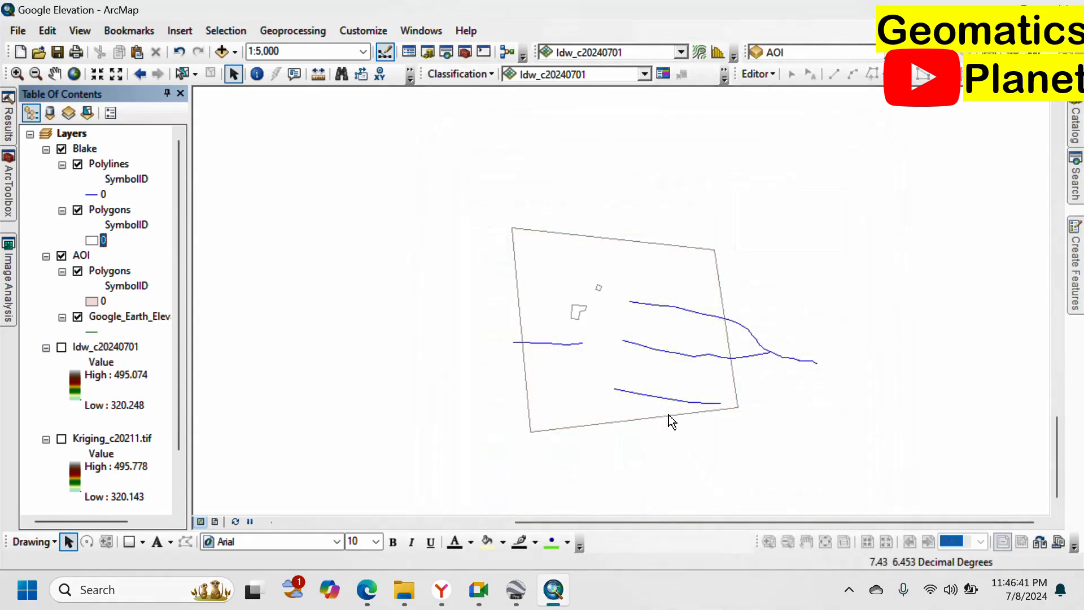
scroll(583, 311, down, 3)
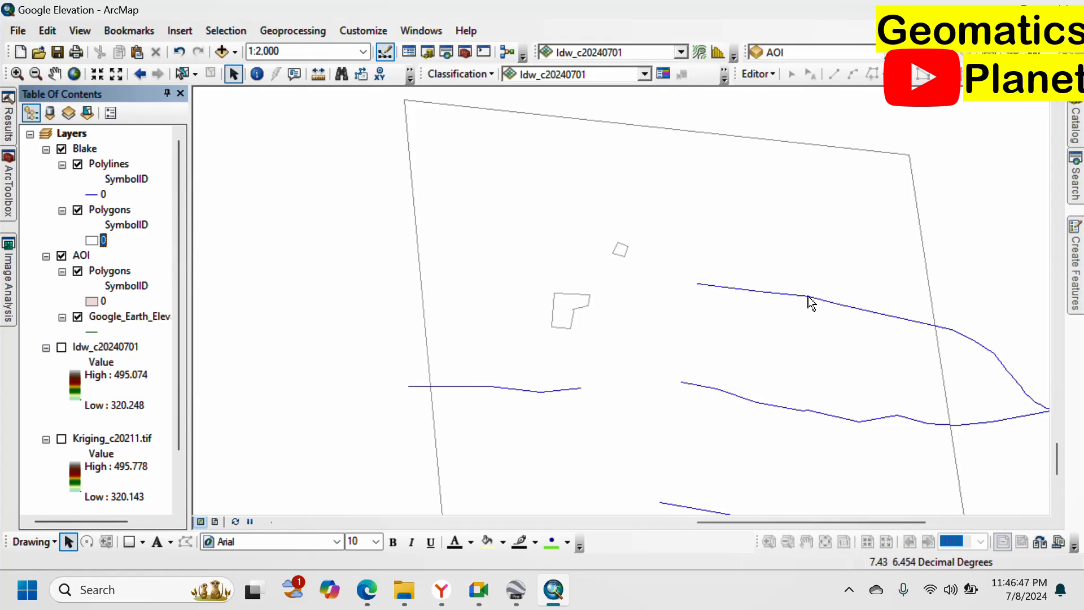
Draw the Blake Polylines with the dashed 'New Road, Under Construction' symbol.
right_click(110, 164)
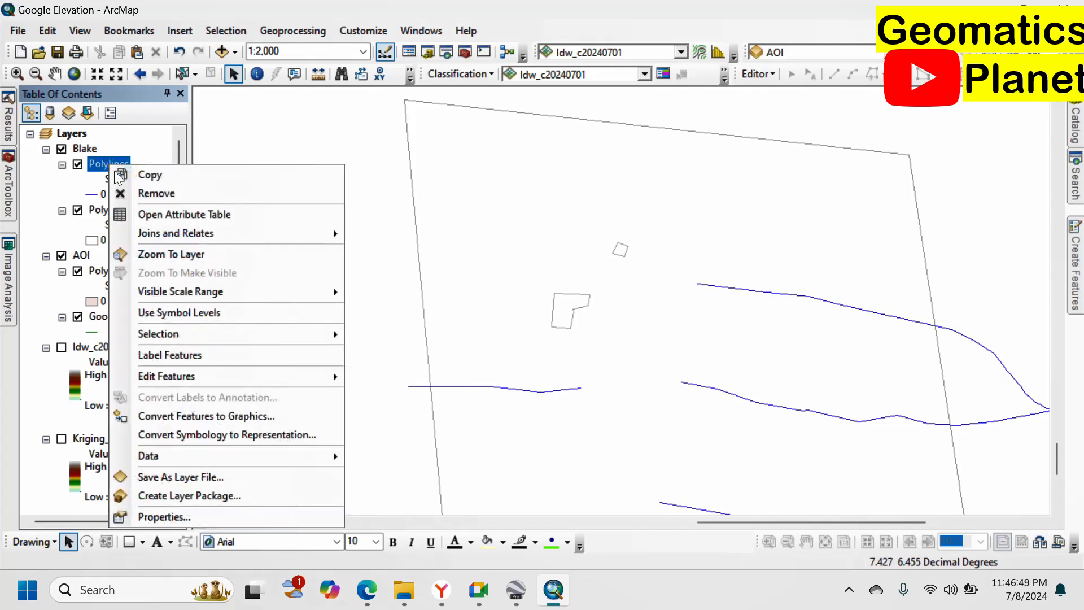
click(94, 195)
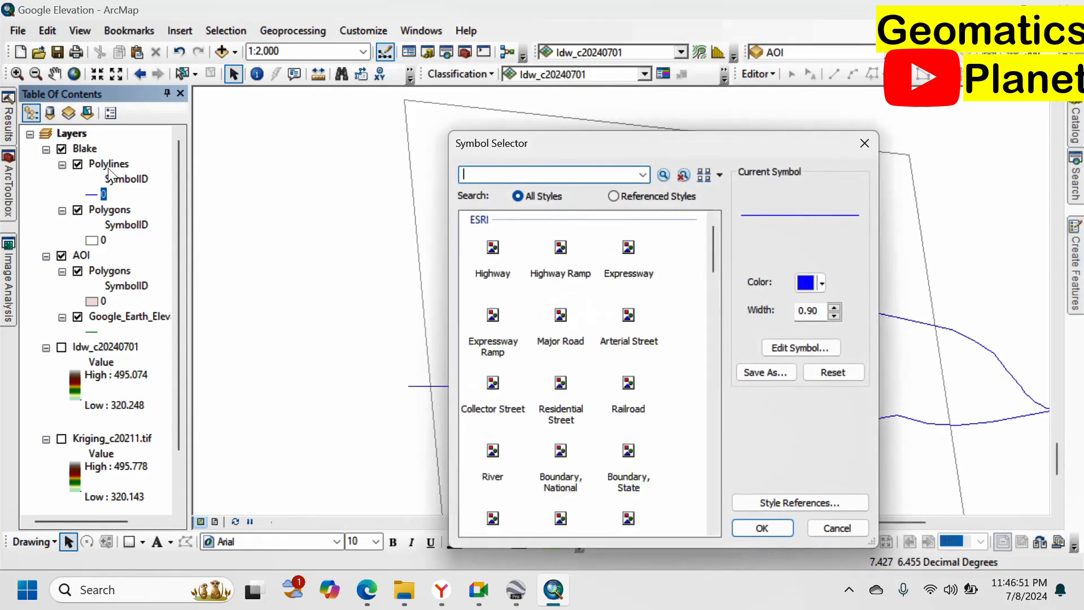
scroll(551, 379, down, 5)
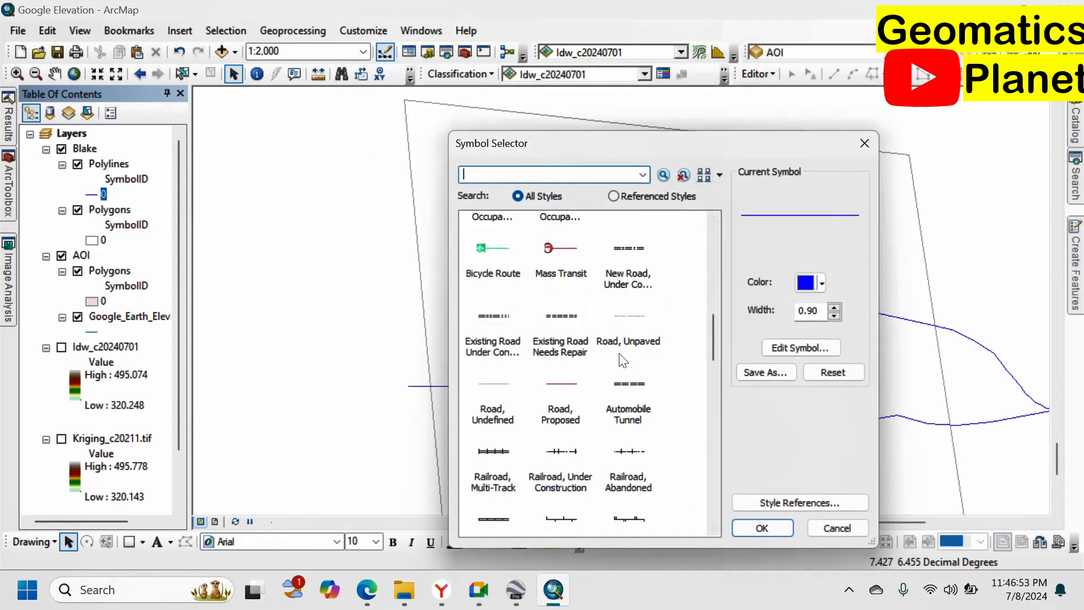
click(632, 254)
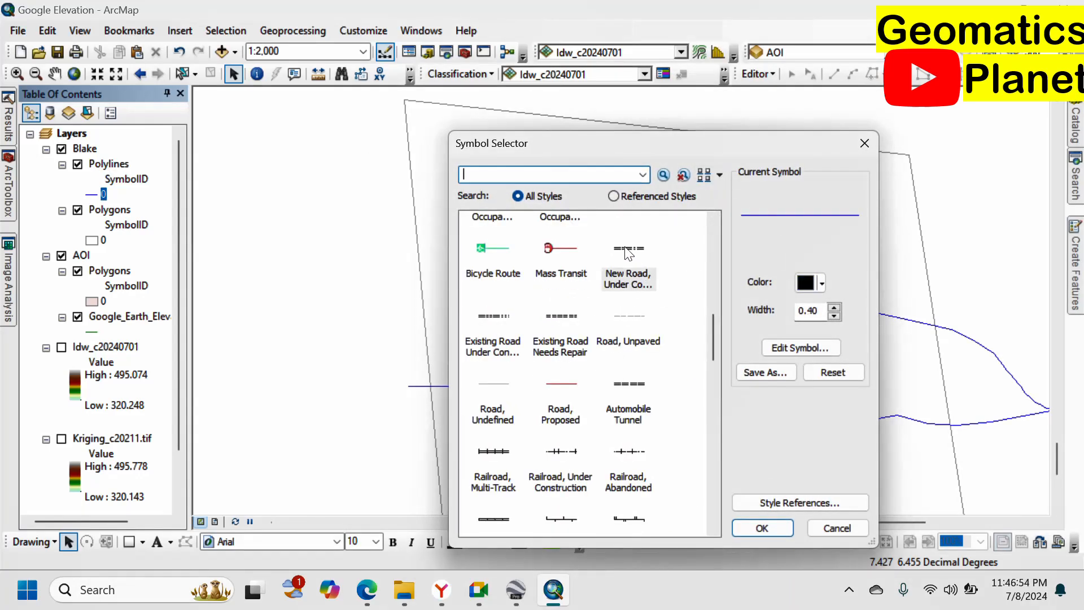
click(762, 529)
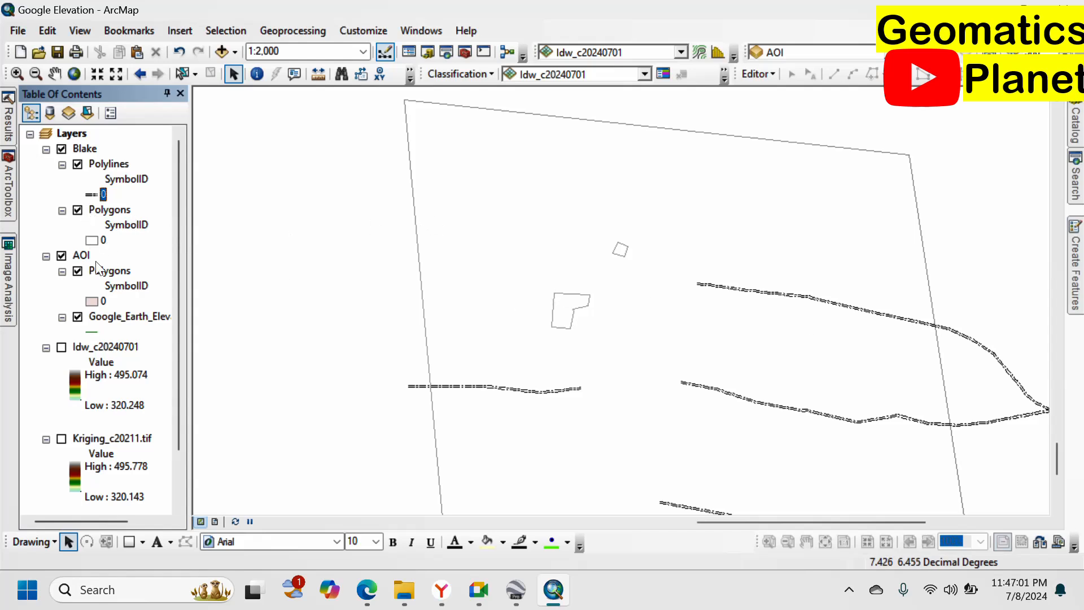
Select the large AOI polygon and create a new layer from the selected feature.
click(182, 72)
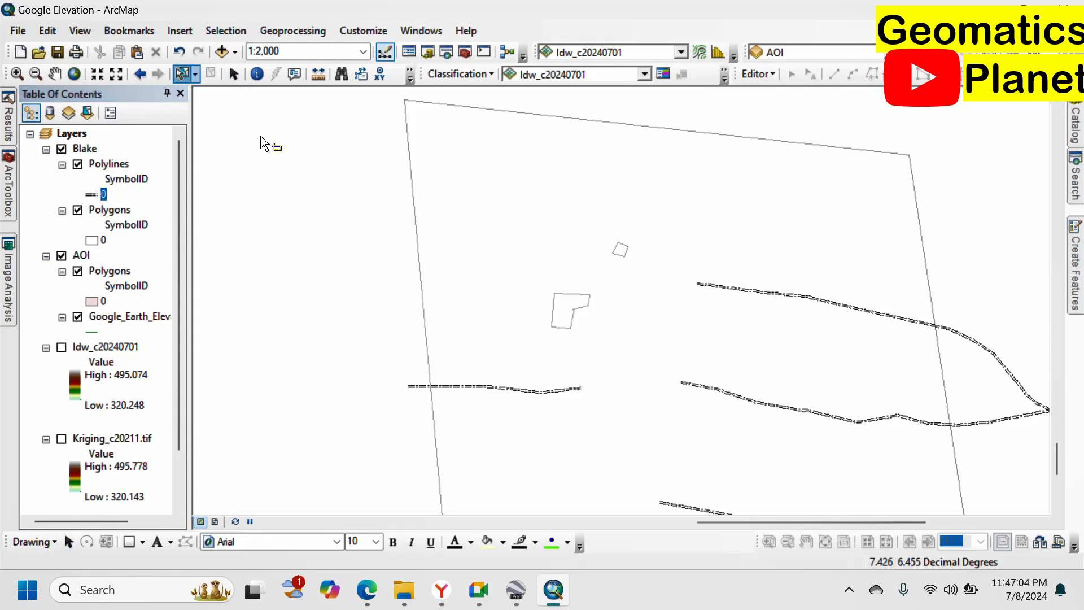
click(416, 222)
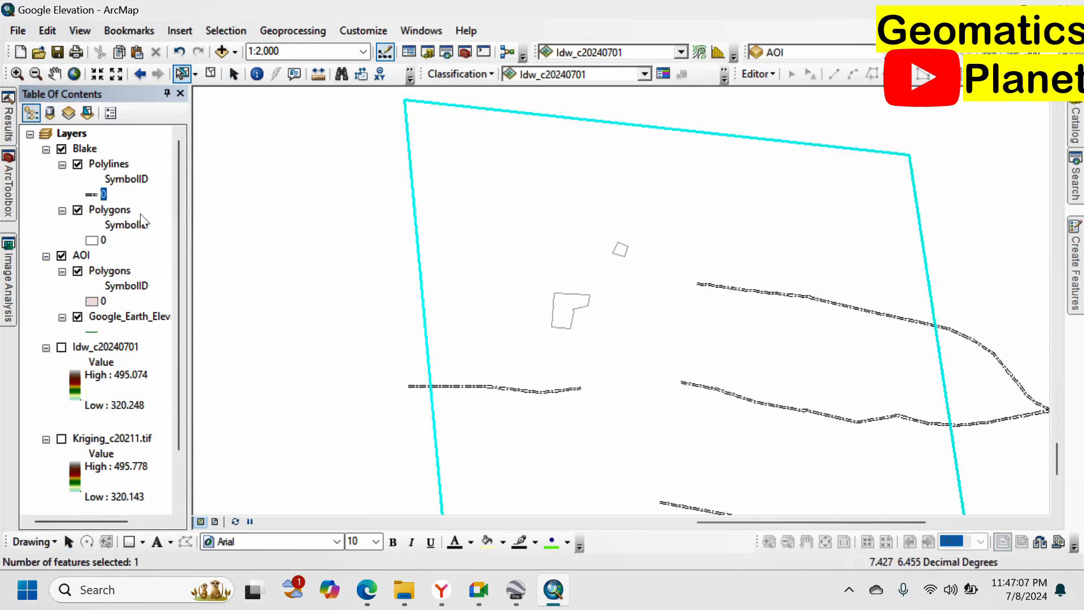
right_click(99, 212)
click(149, 254)
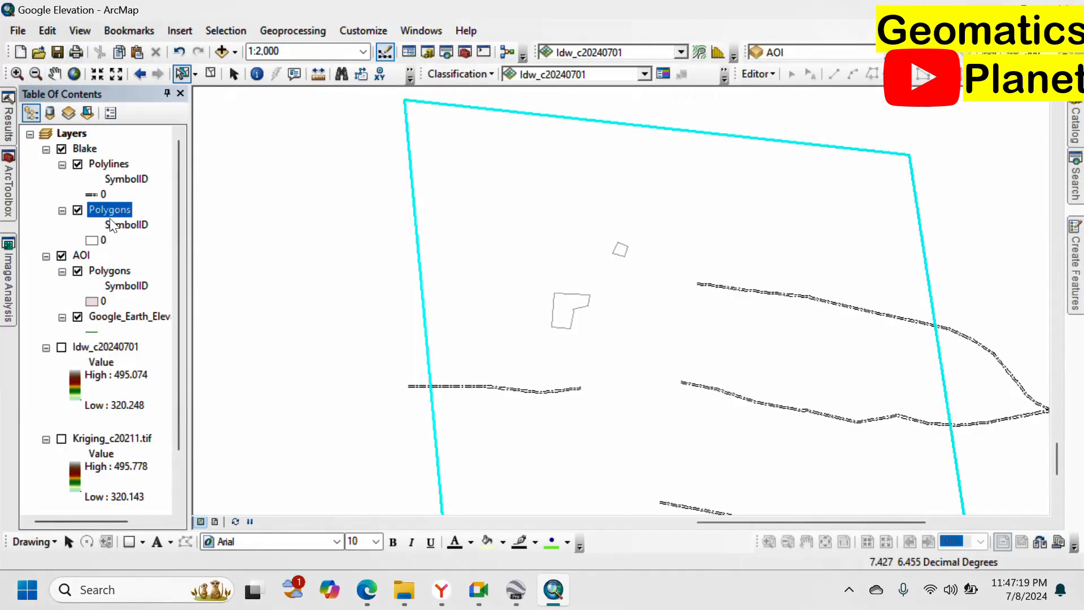
right_click(112, 207)
mouse_move(273, 375)
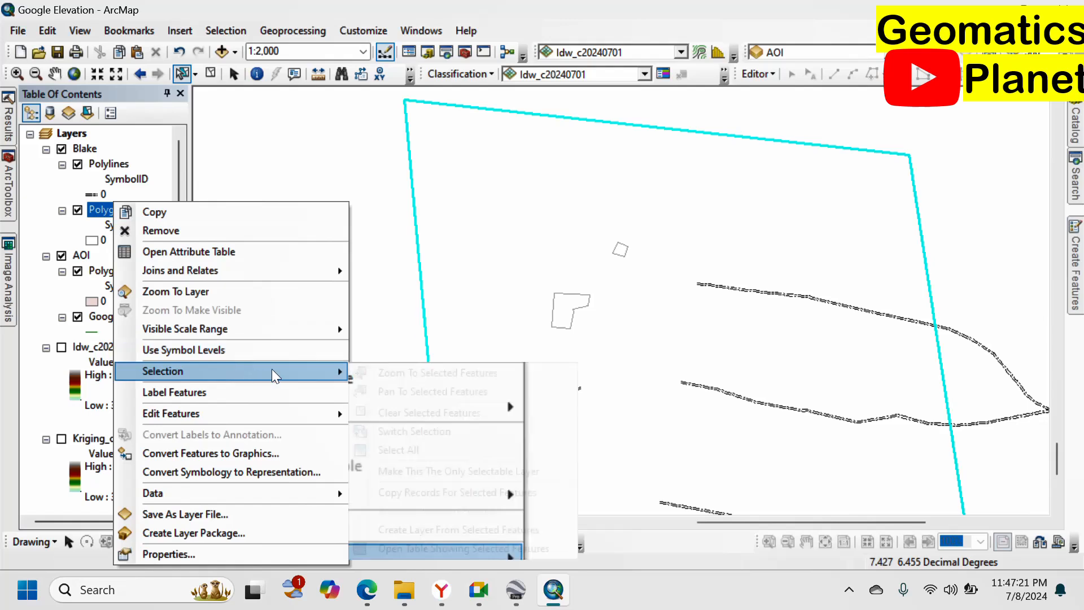
click(402, 530)
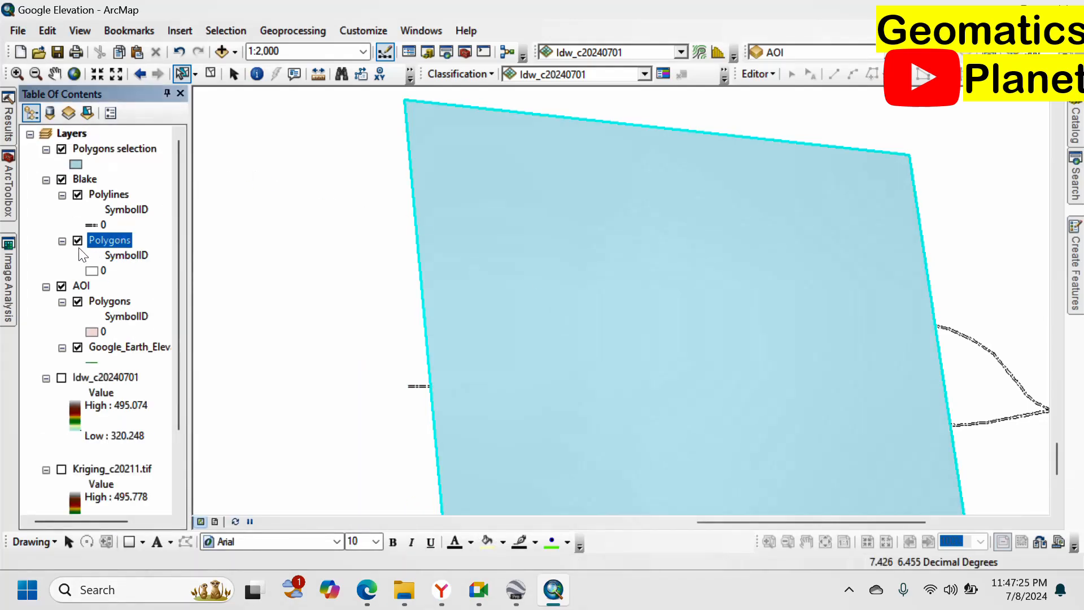
Hide Blake Polygons and give the new selection layer a Hollow fill.
click(62, 179)
click(73, 160)
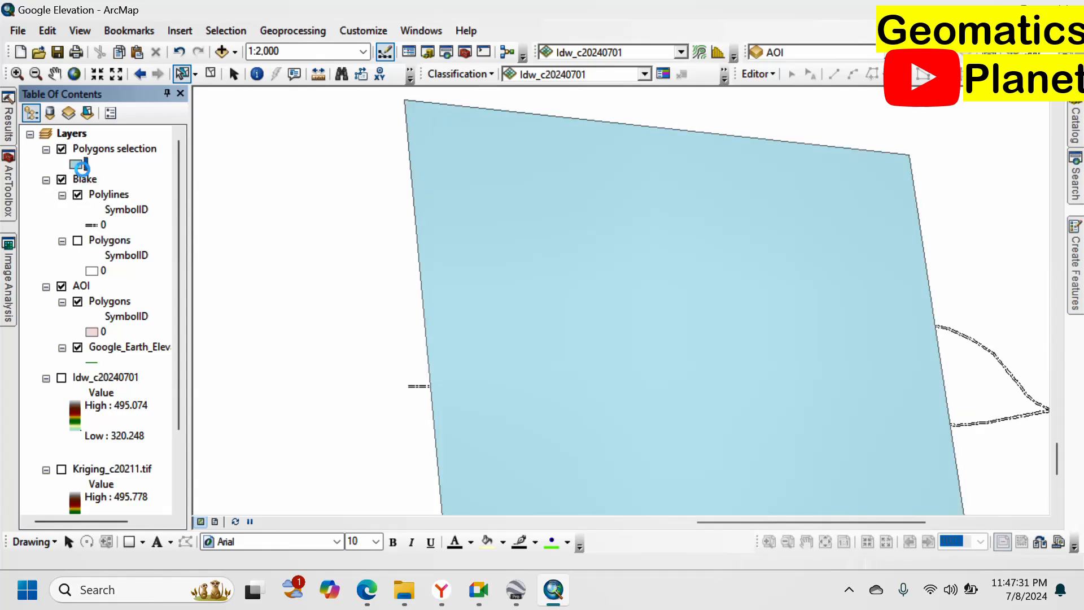
click(494, 312)
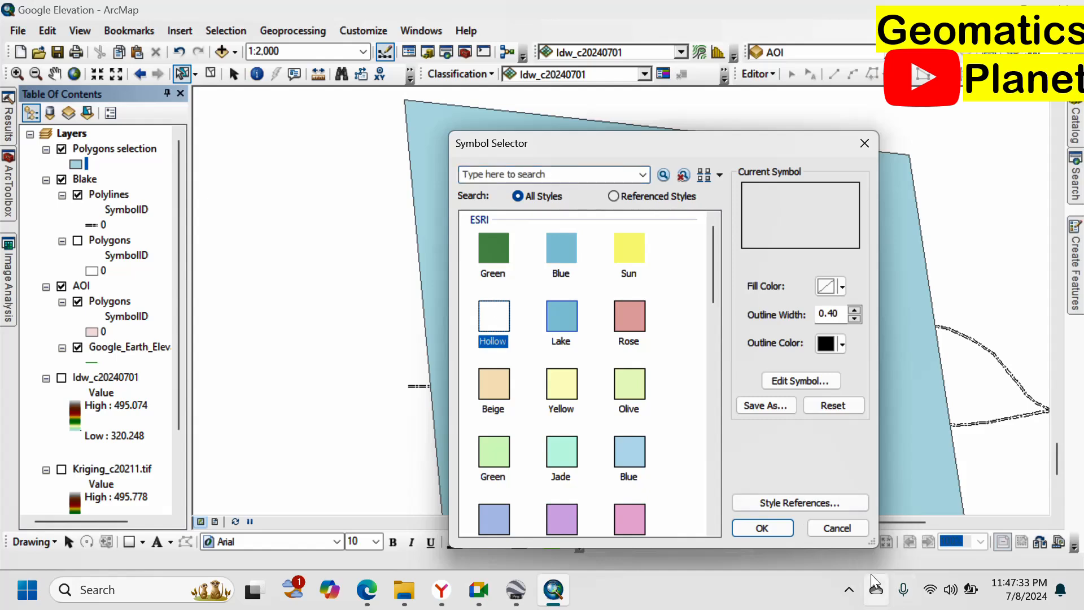
click(754, 528)
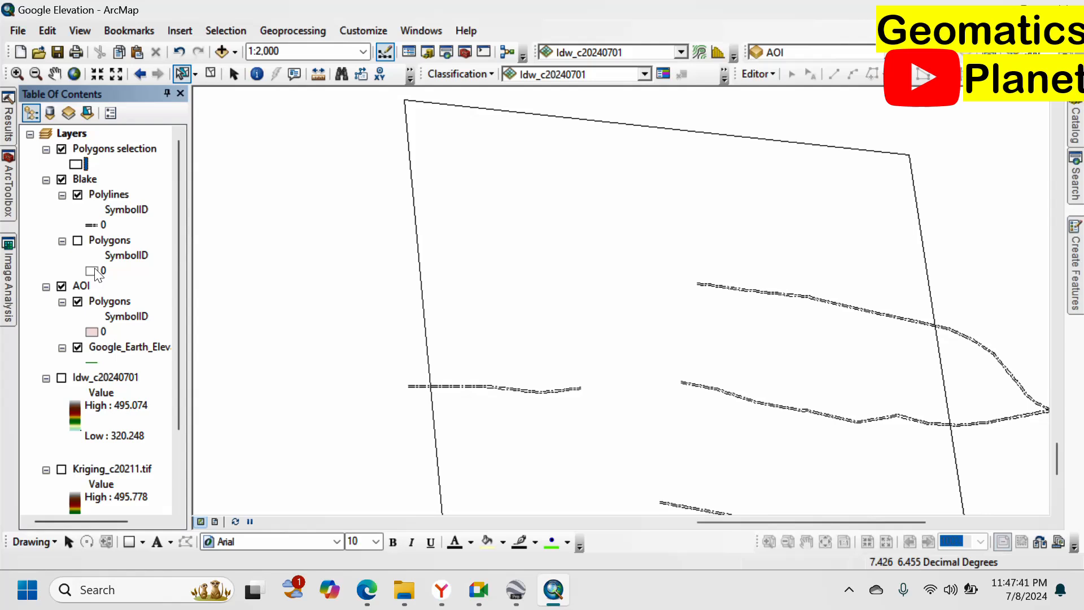
Show Blake Polygons, select the building polygons, and float the Polylines attribute table over the map.
click(78, 241)
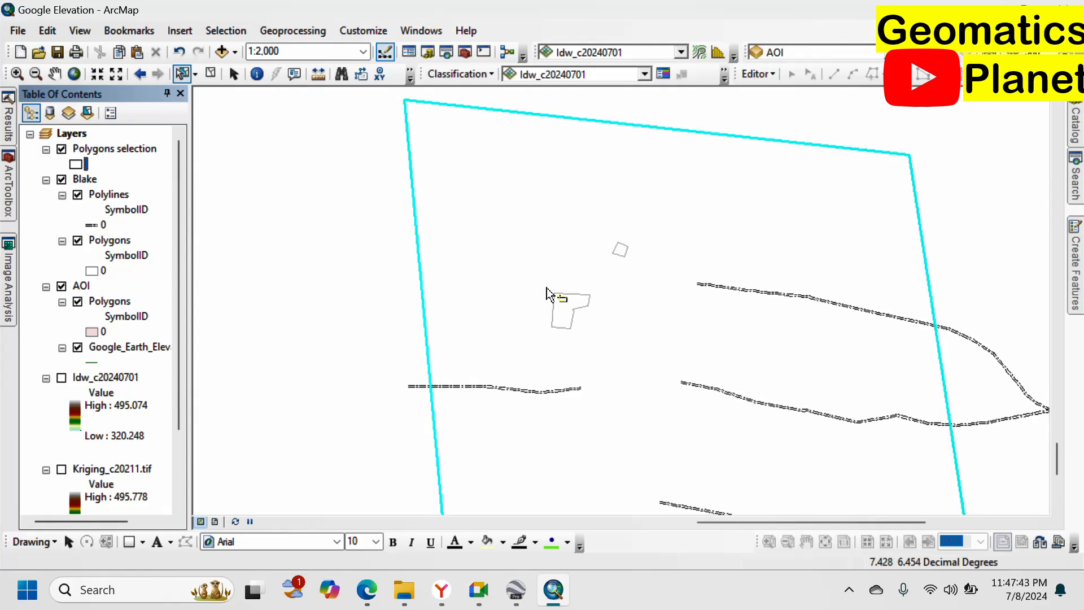
drag(486, 188, 663, 349)
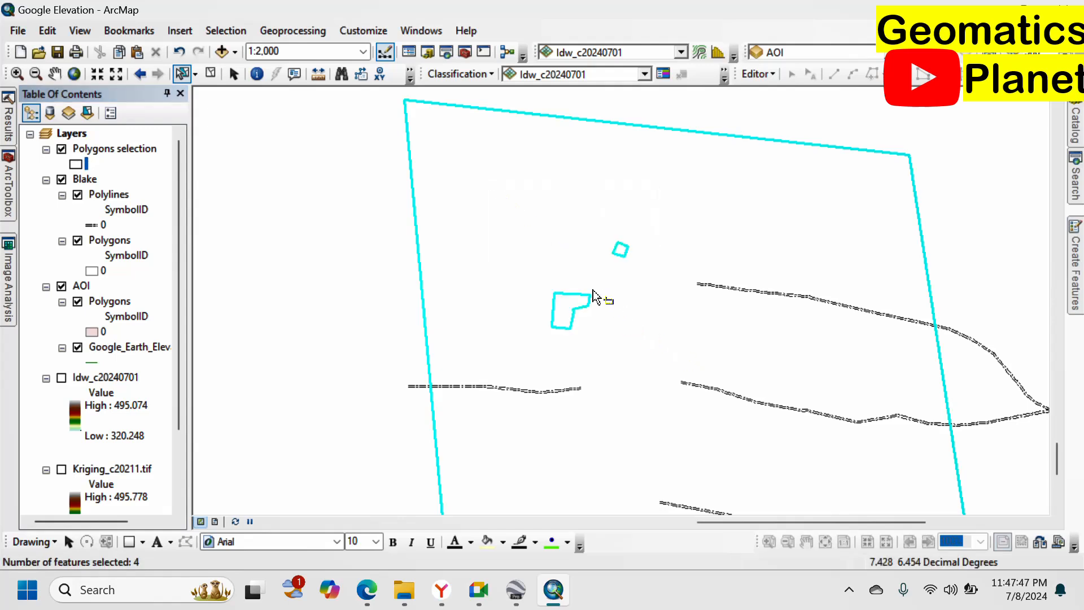
right_click(90, 193)
click(141, 248)
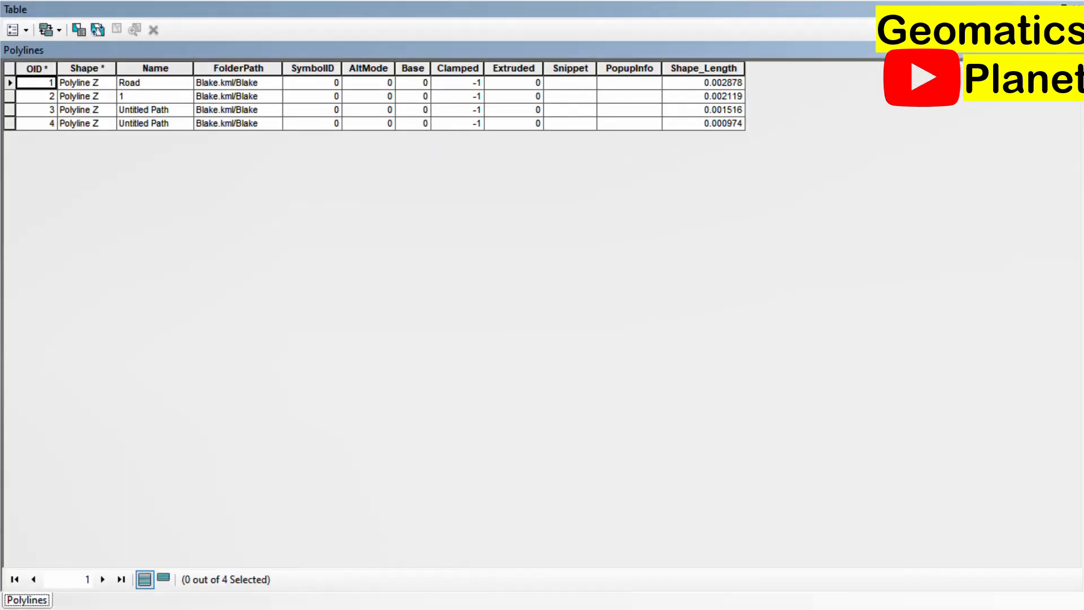
drag(1044, 9, 850, 103)
drag(890, 245, 490, 266)
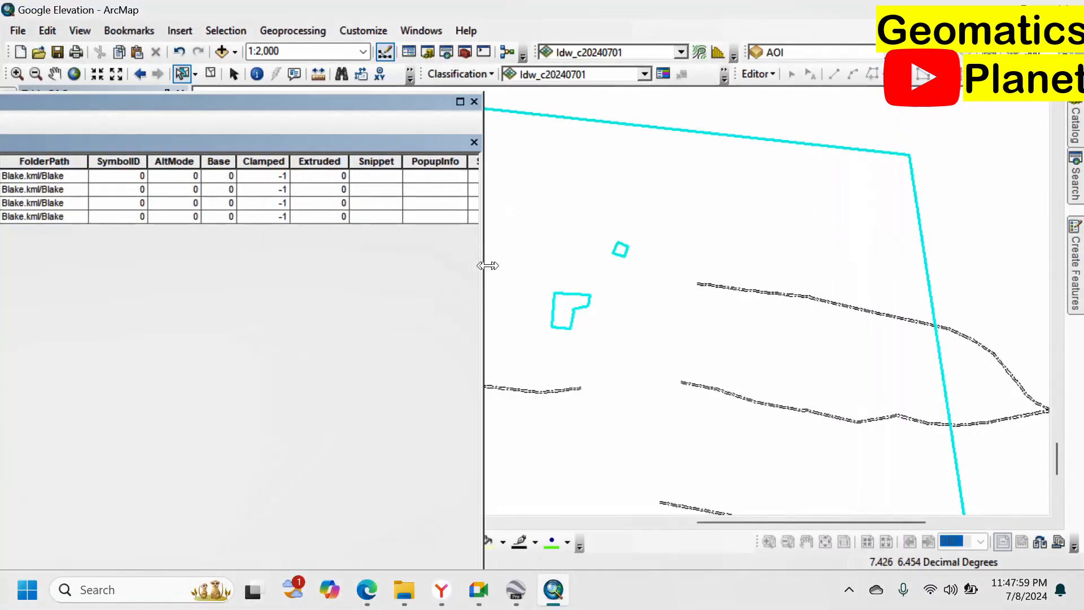
drag(408, 107, 886, 207)
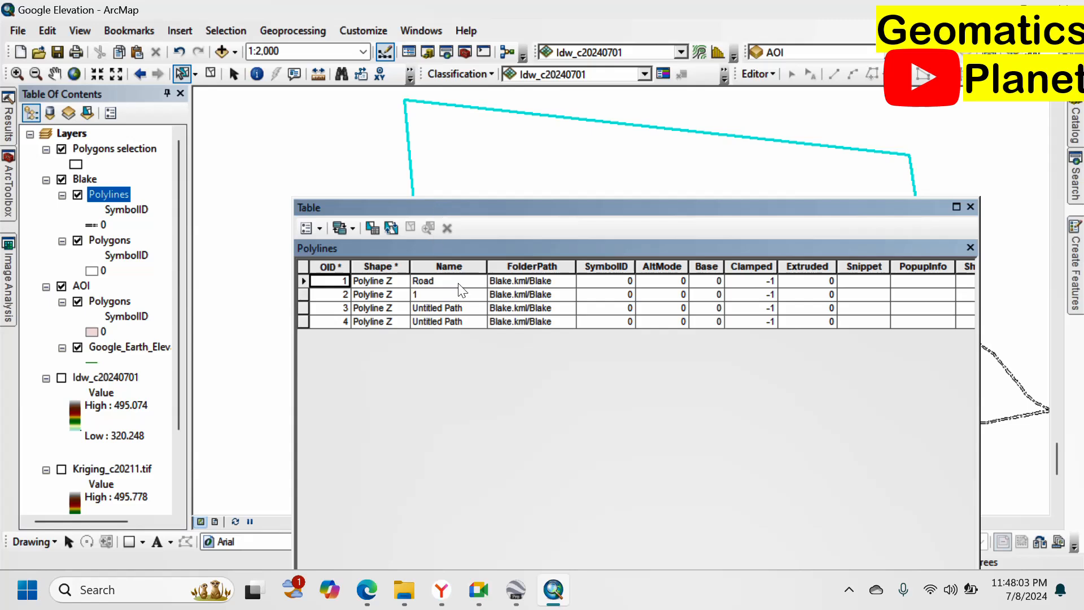
drag(439, 210, 524, 354)
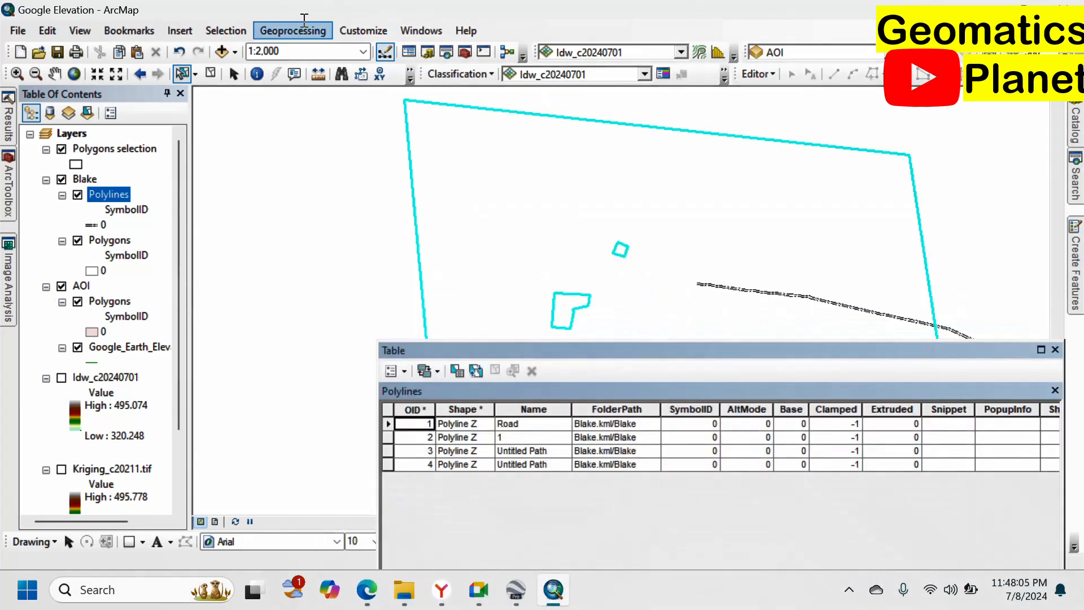
Clear the selection, then open the Polygons attribute table and select its b1 record.
click(210, 74)
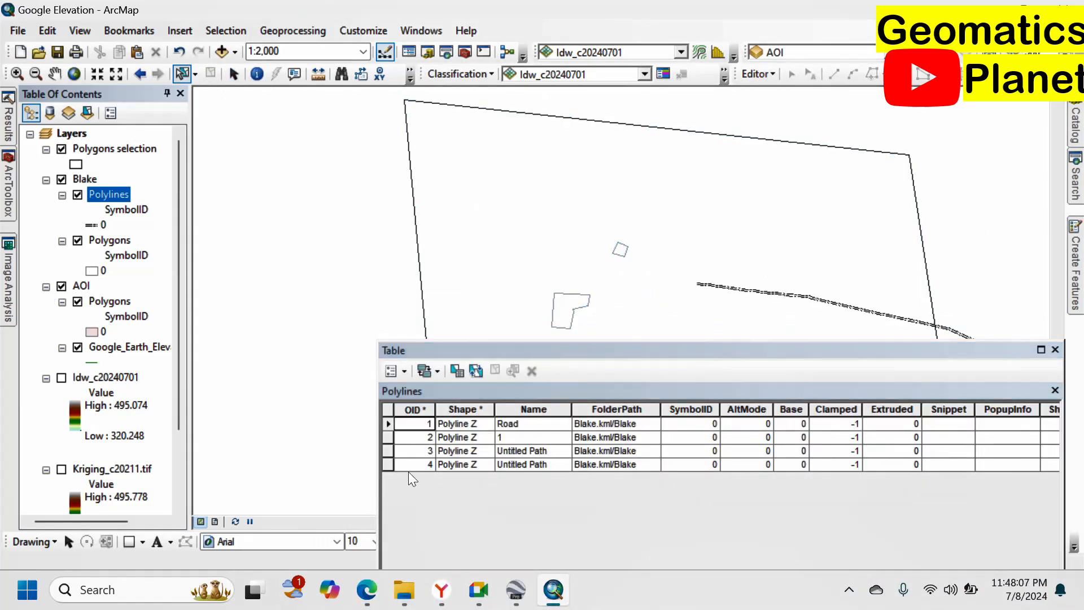
click(388, 438)
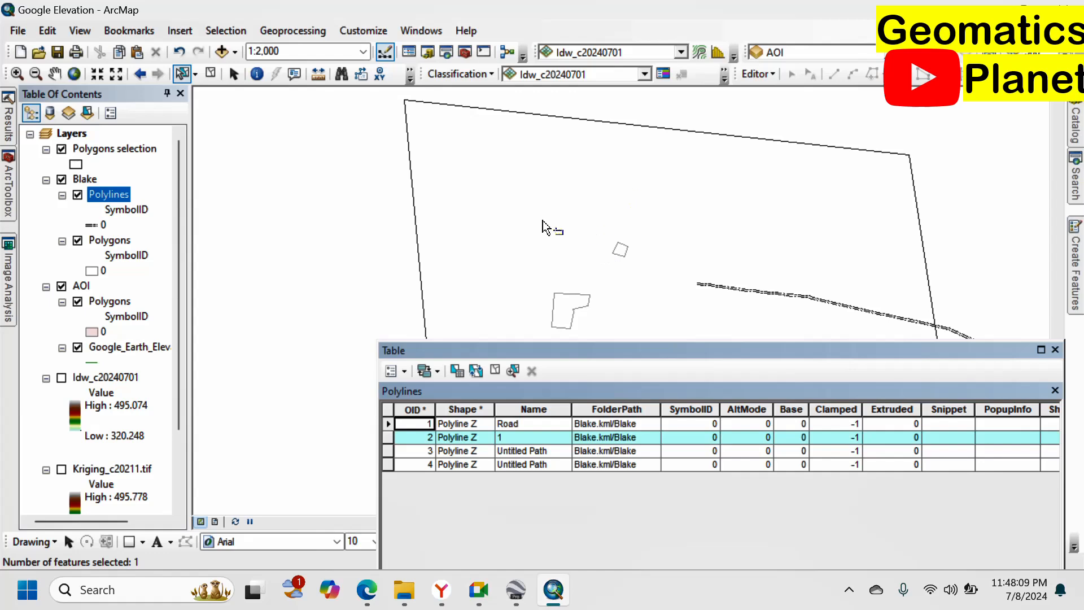
scroll(484, 198, up, 3)
scroll(574, 281, up, 2)
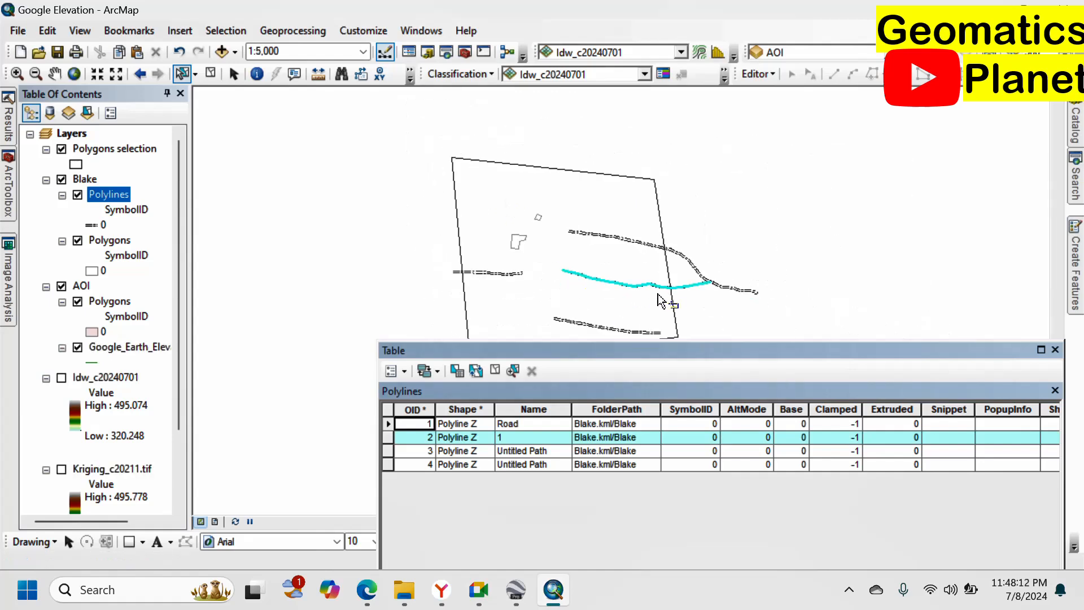
right_click(111, 244)
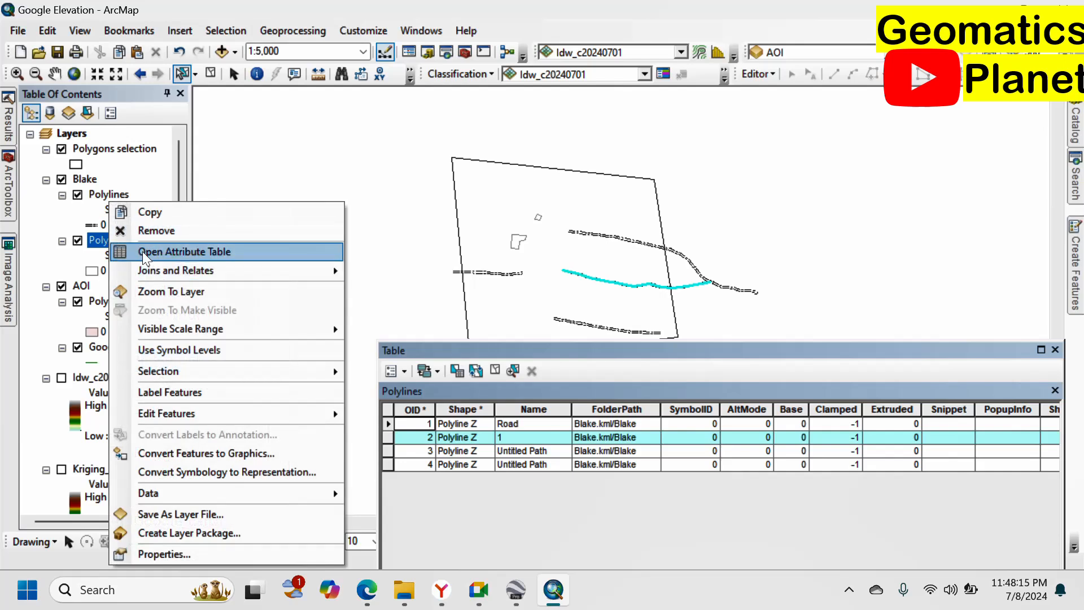
click(170, 247)
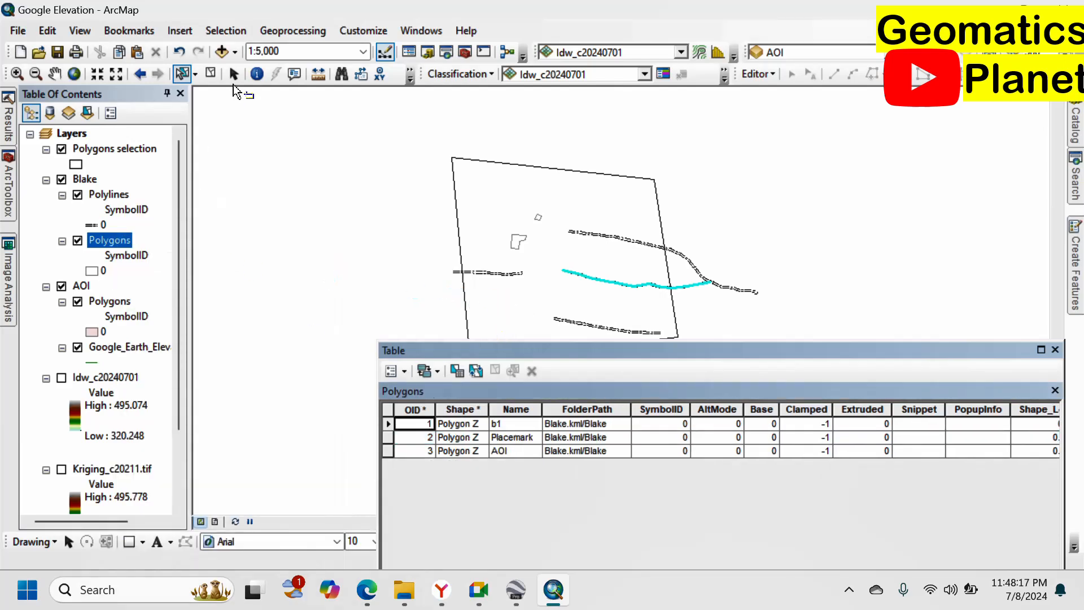
click(211, 73)
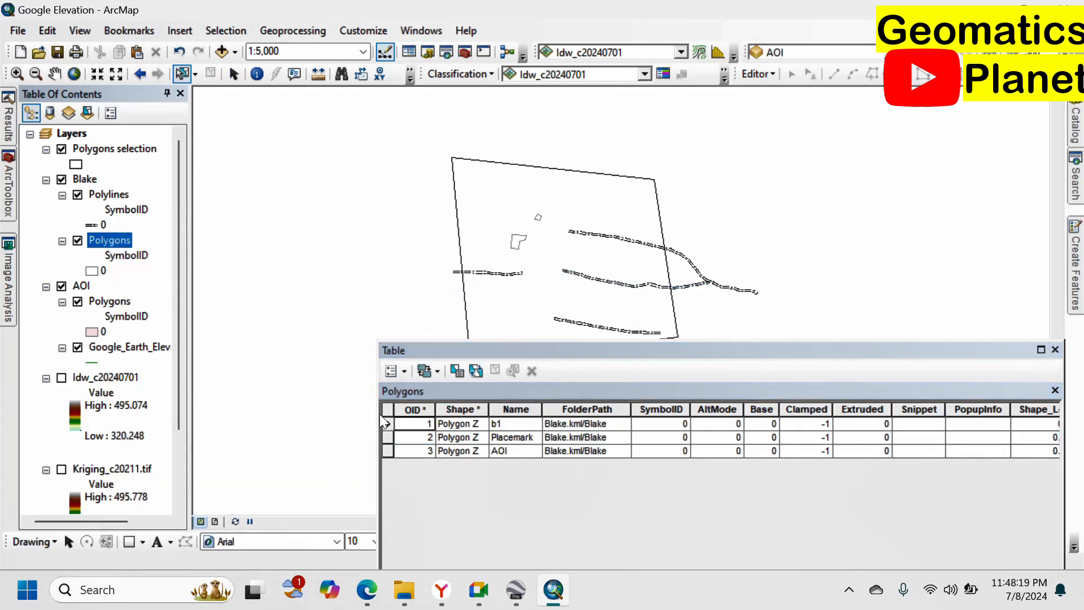
click(386, 423)
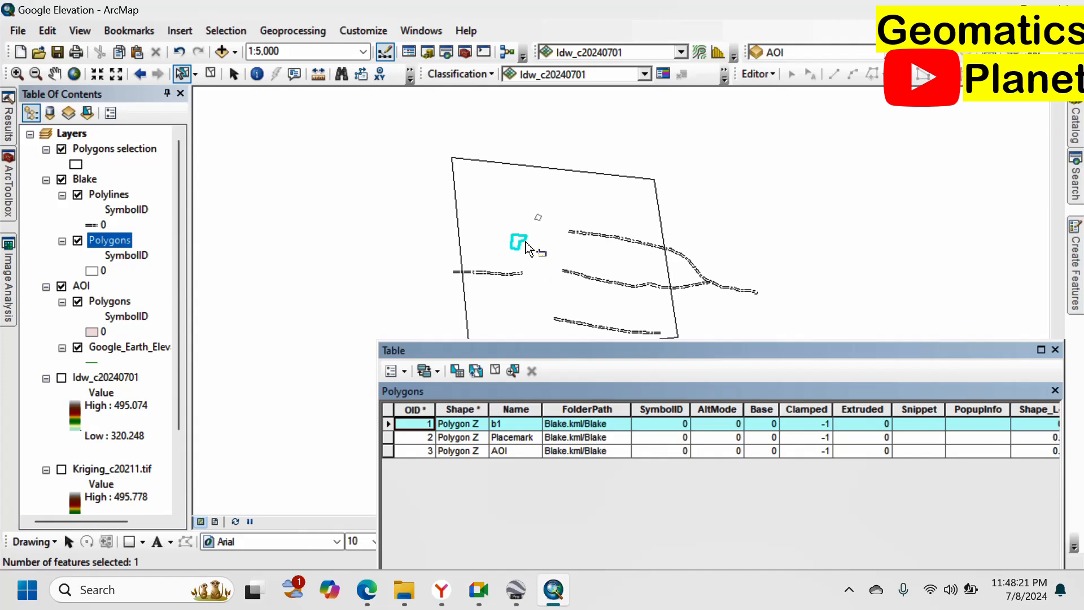
Select the AOI record past Placemark and start an edit session on the Polygons layer.
click(386, 437)
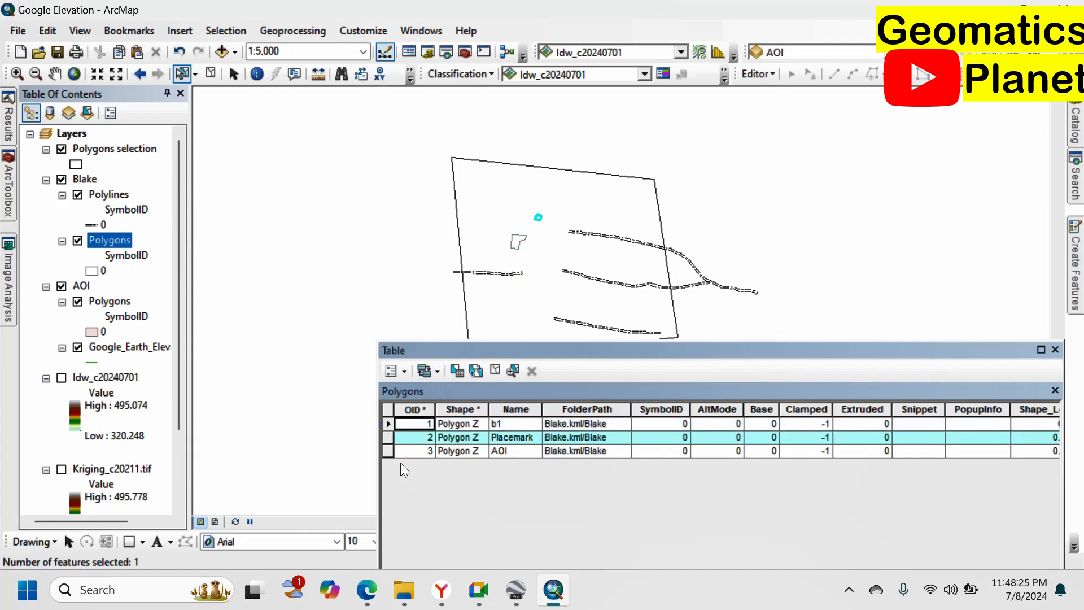
click(386, 450)
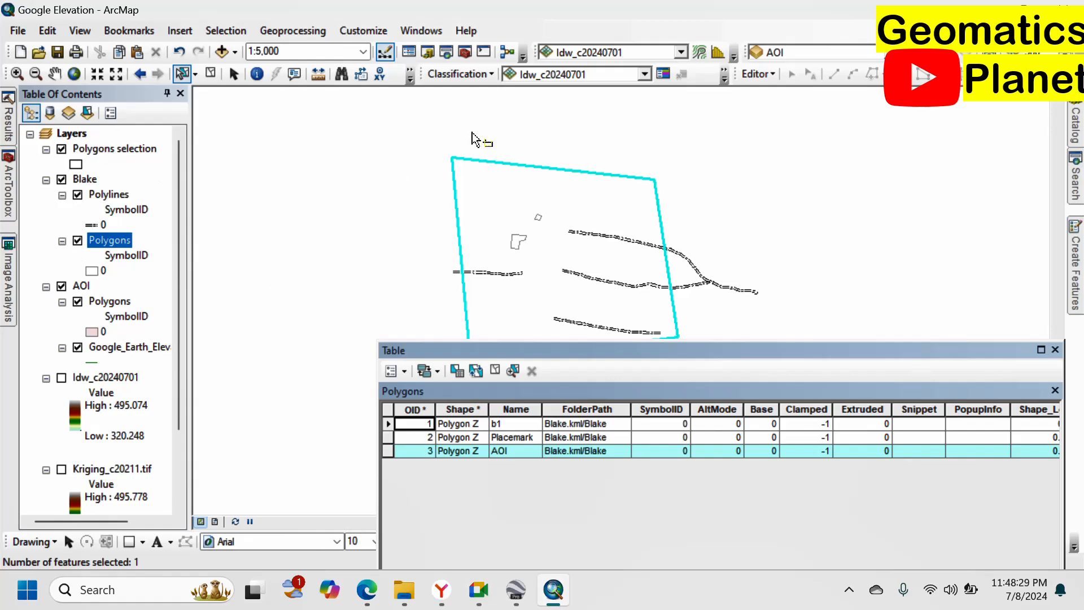
right_click(106, 242)
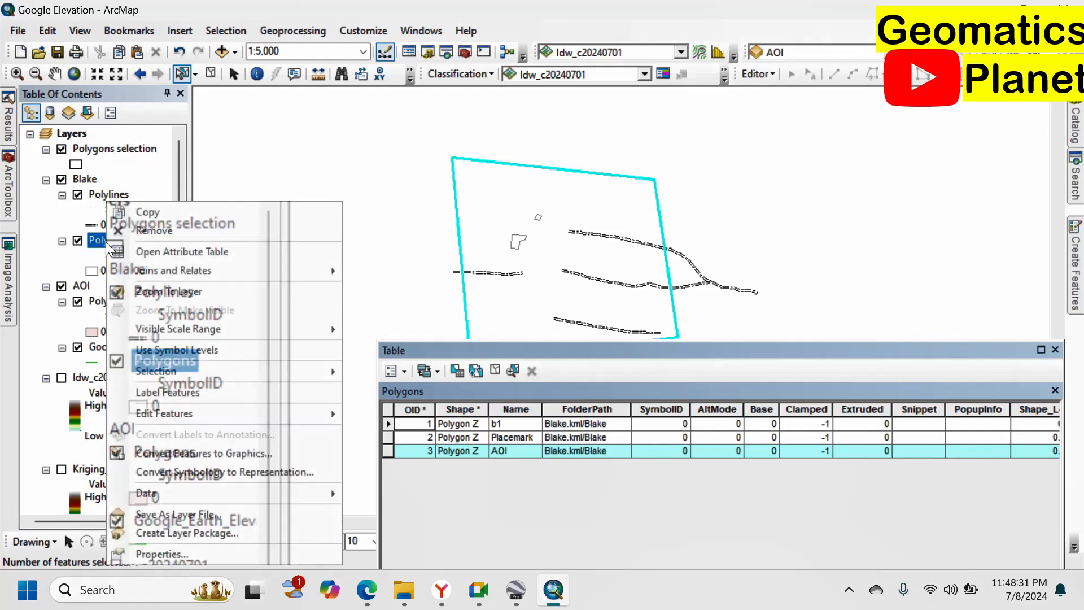
mouse_move(324, 419)
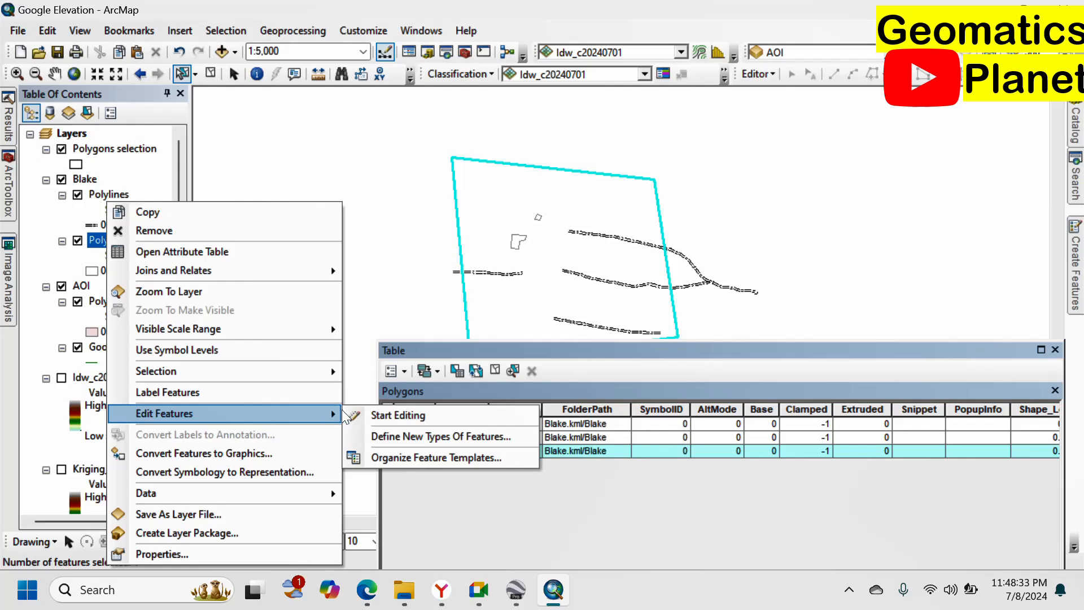
click(389, 415)
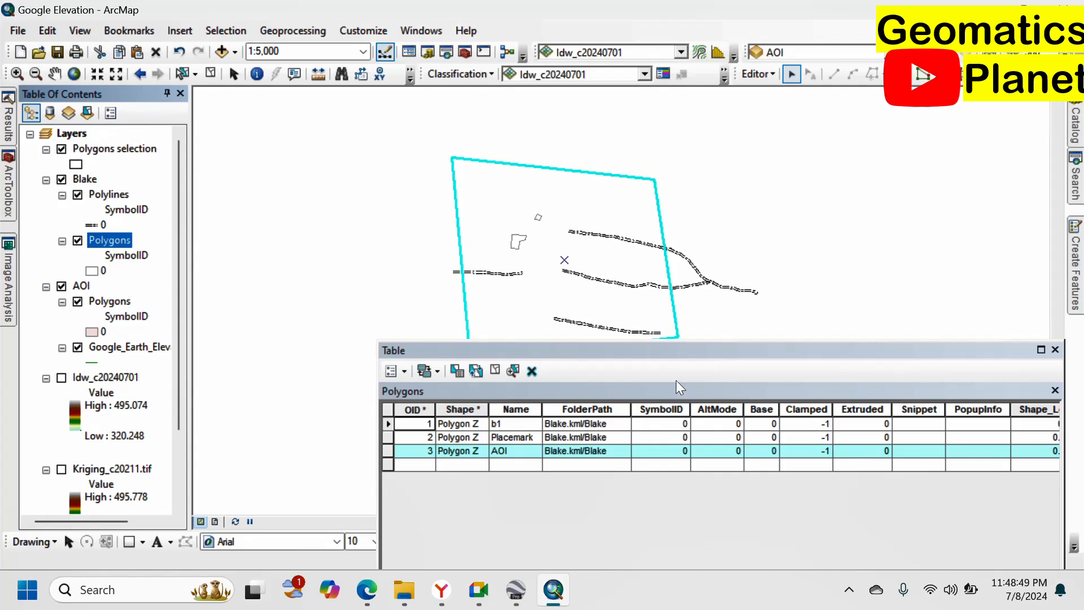
Delete the AOI polygon, stop editing with edits saved, and close the attribute table.
click(531, 371)
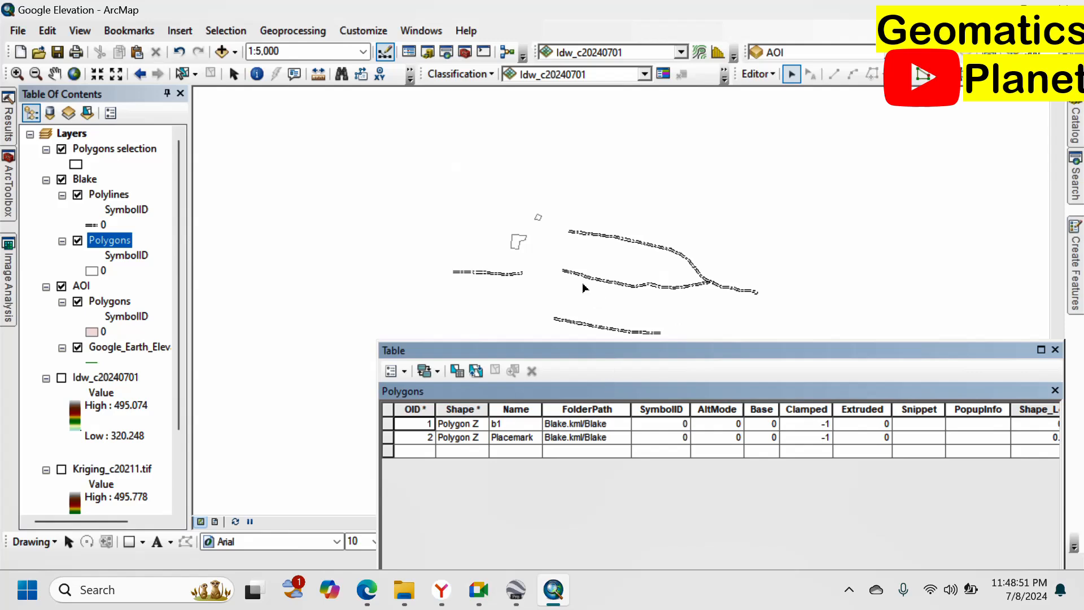
right_click(96, 249)
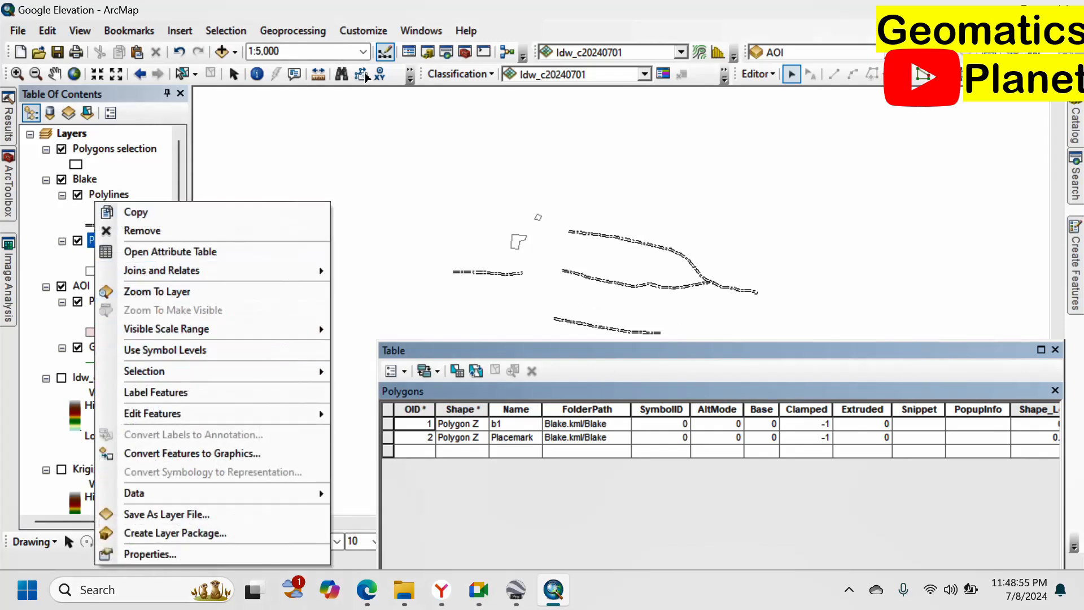
click(757, 74)
click(759, 74)
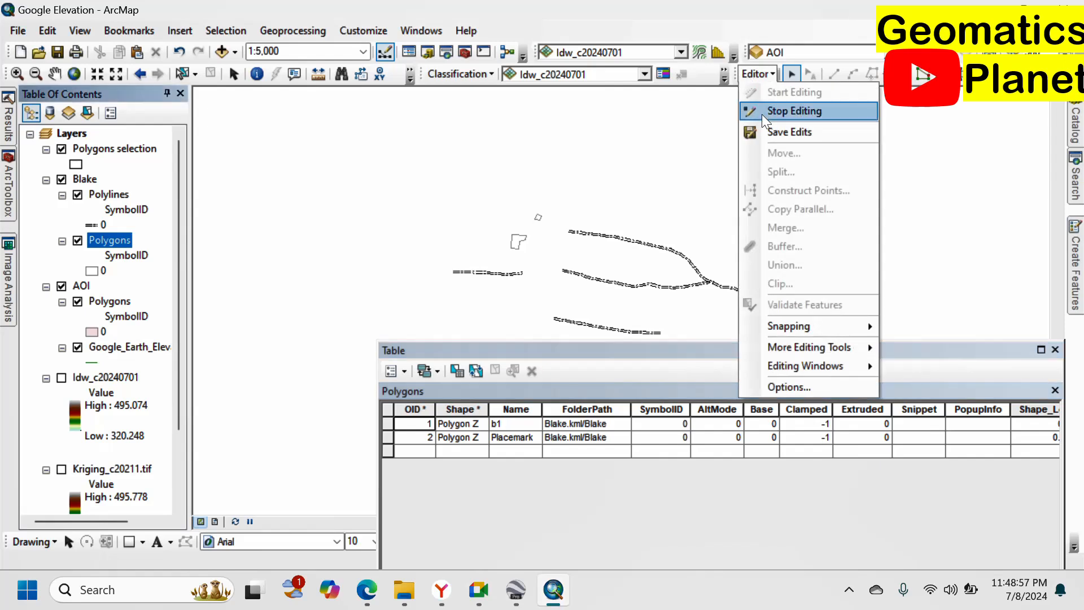
click(792, 111)
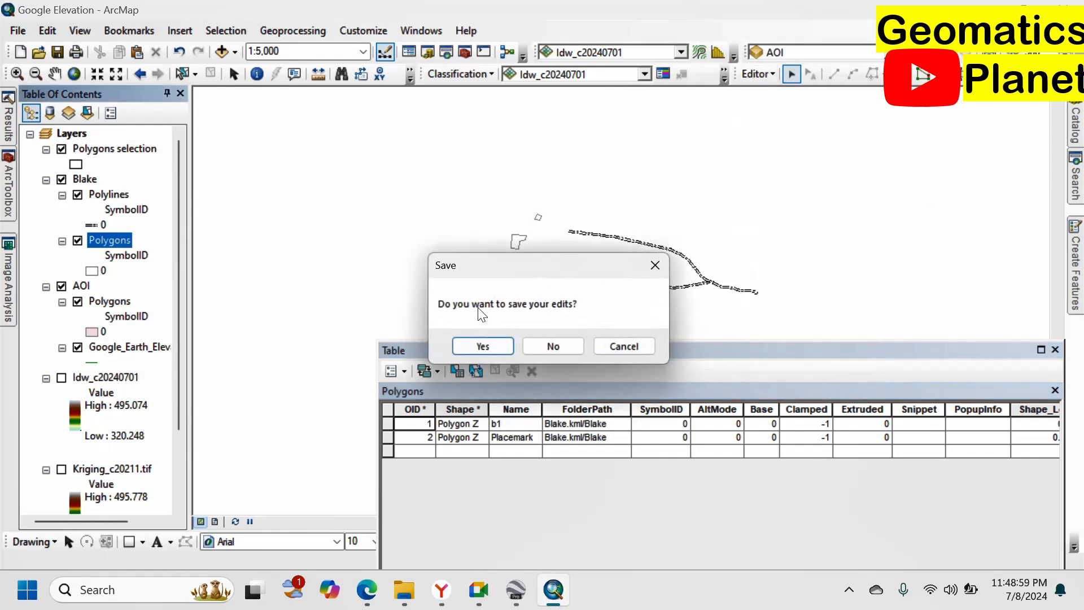
click(483, 346)
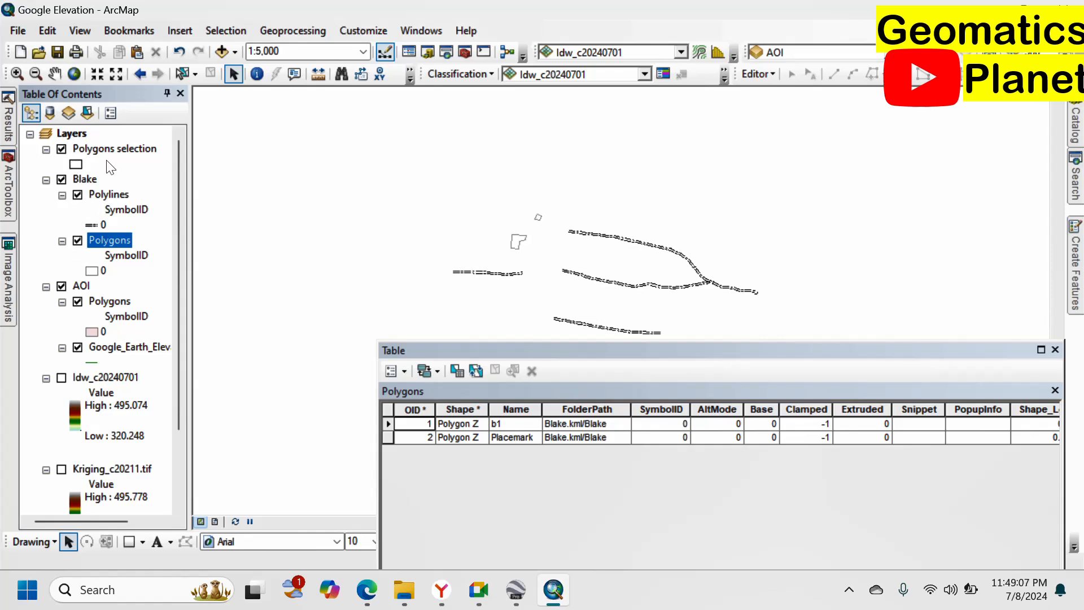
scroll(541, 161, up, 3)
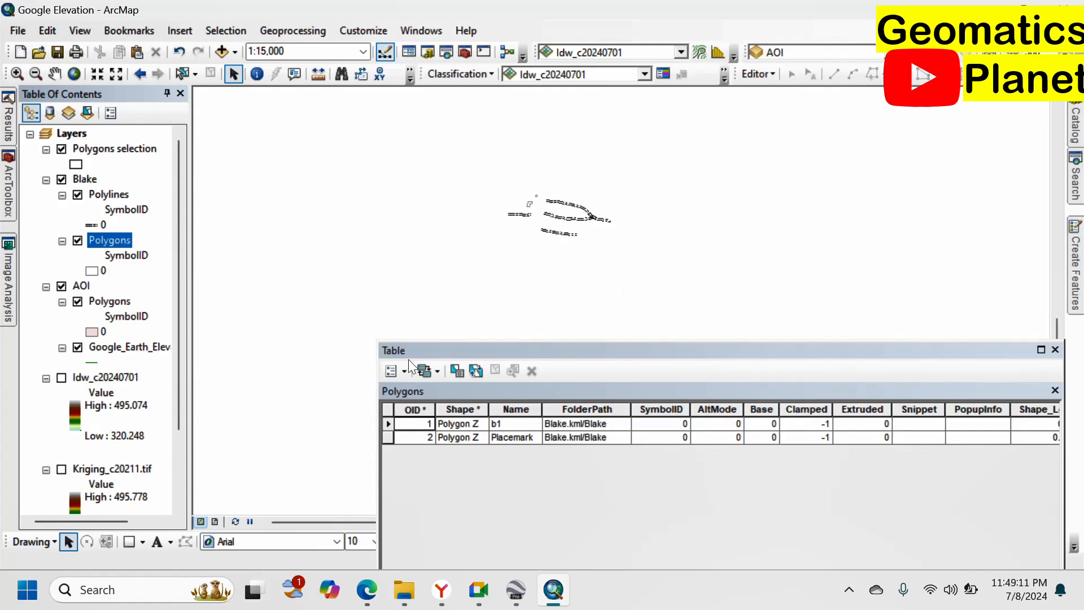
click(1055, 350)
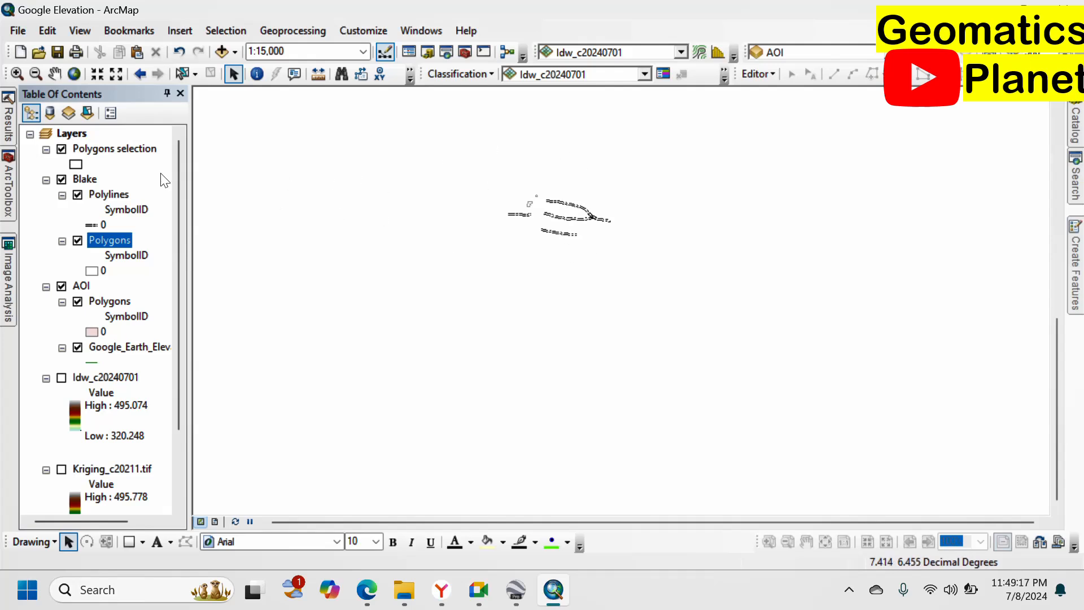
Launch Conversion Tools > To KML > Layer To KML with AOI as the layer, then bring up Google Earth Pro.
click(10, 188)
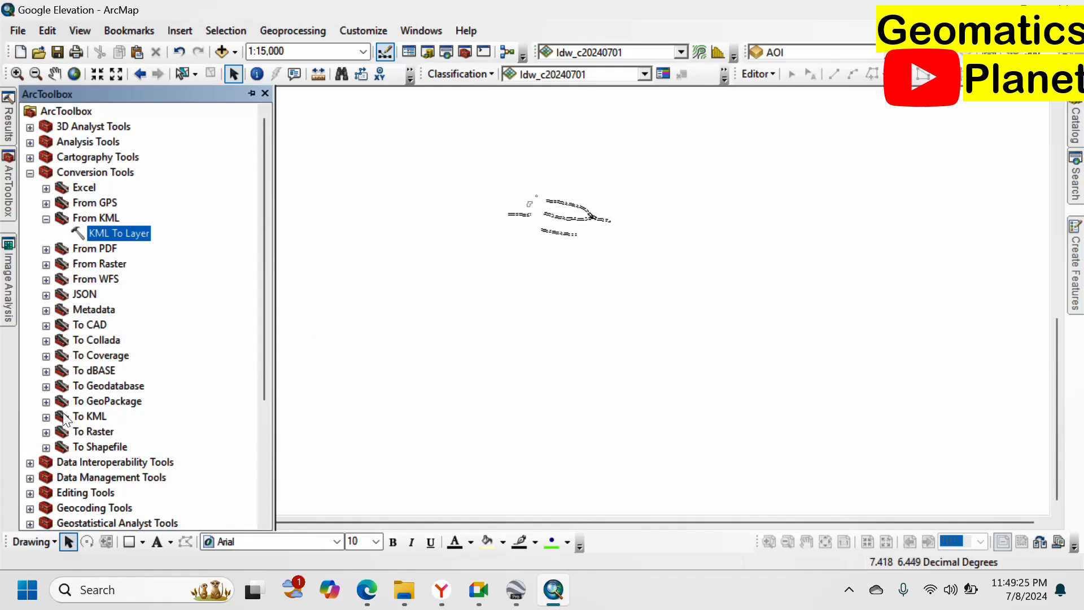
click(46, 418)
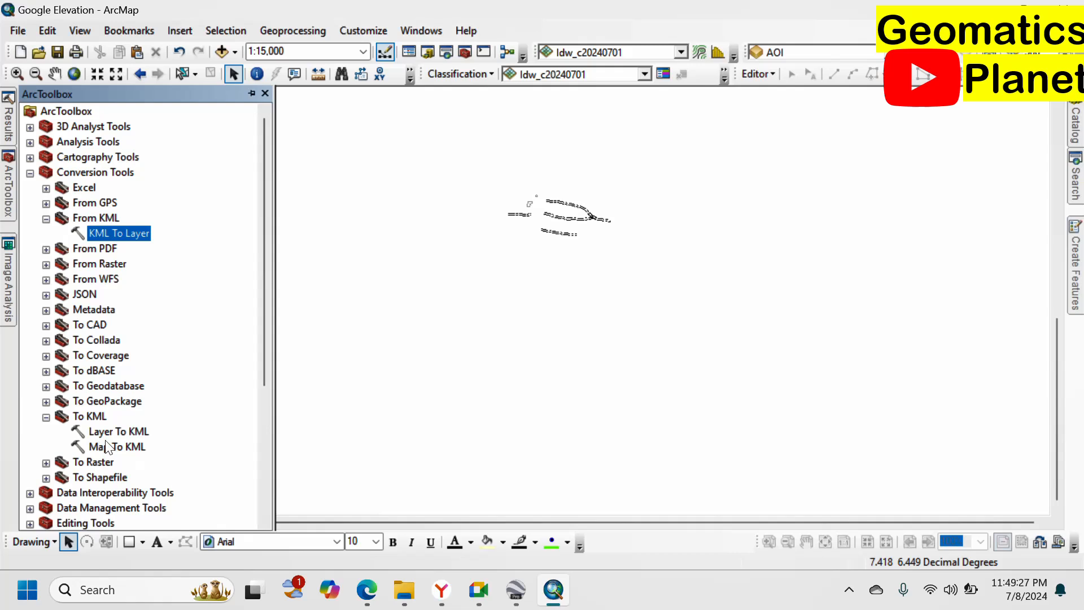
double_click(103, 432)
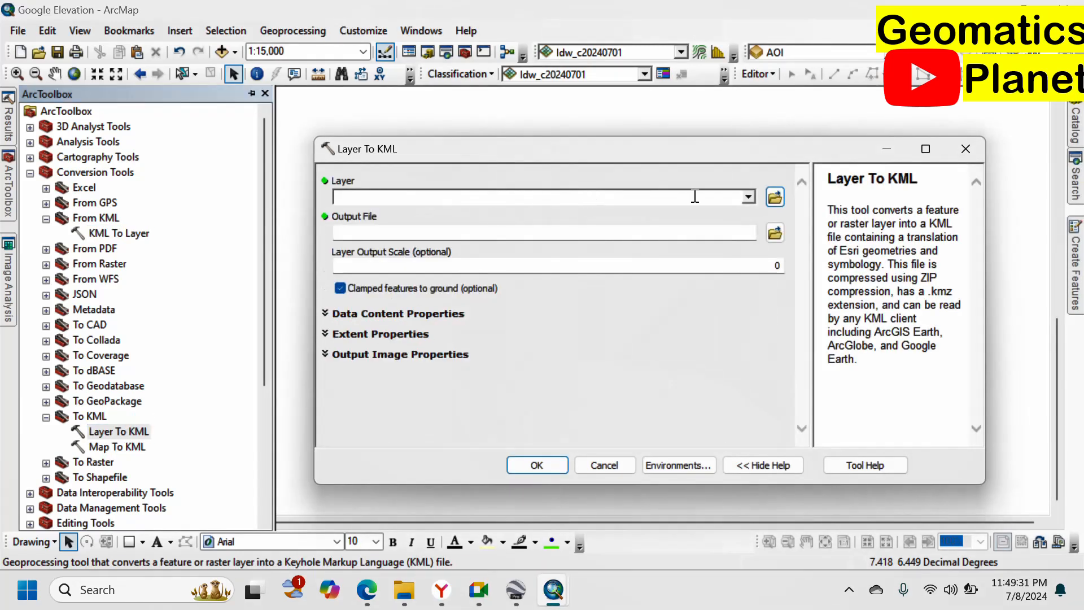
click(747, 197)
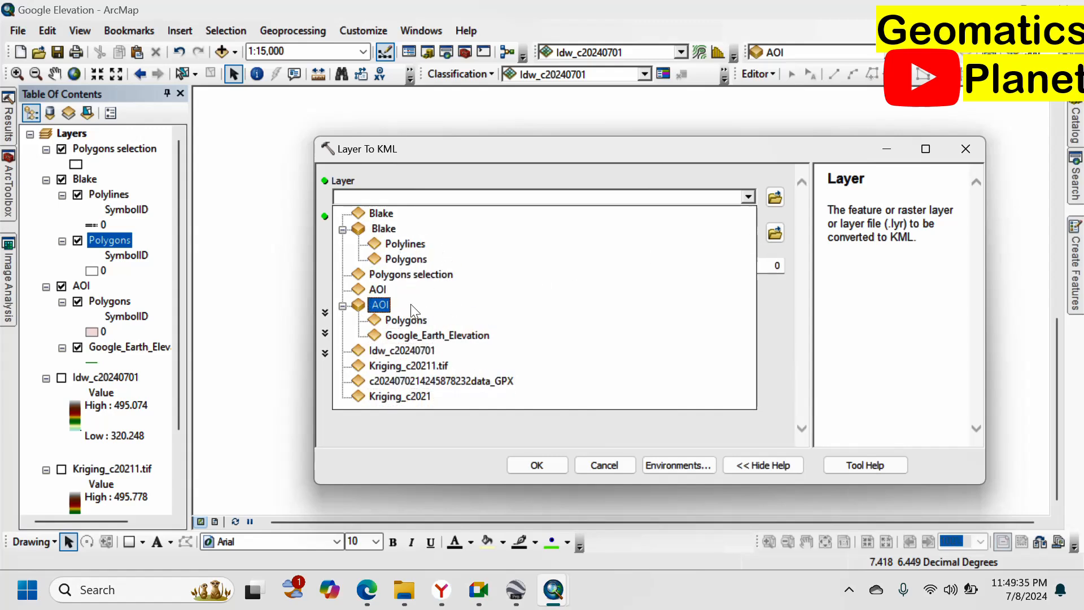
click(380, 305)
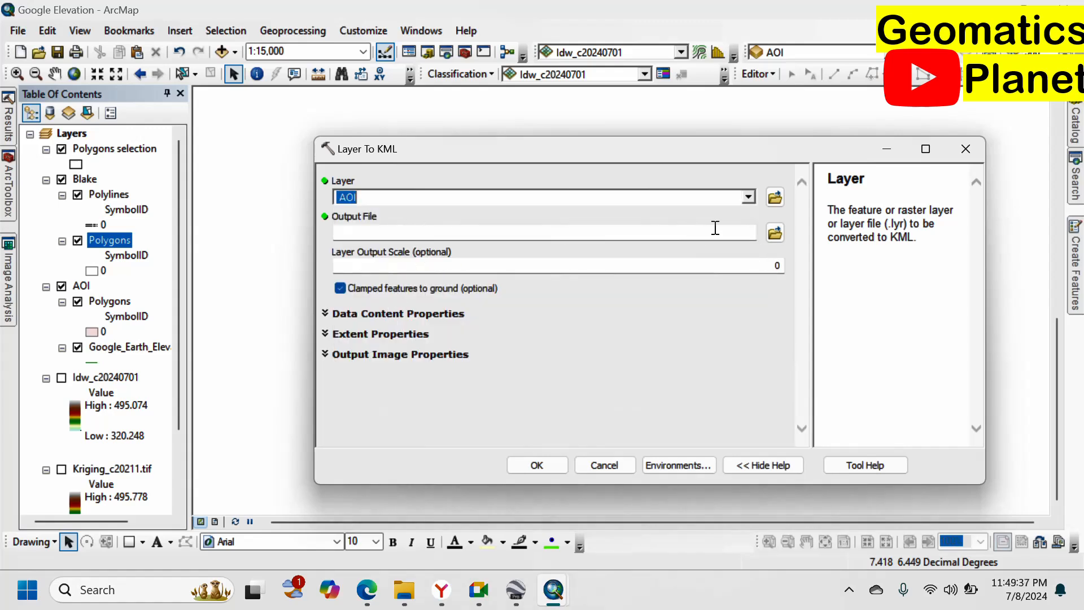
click(508, 576)
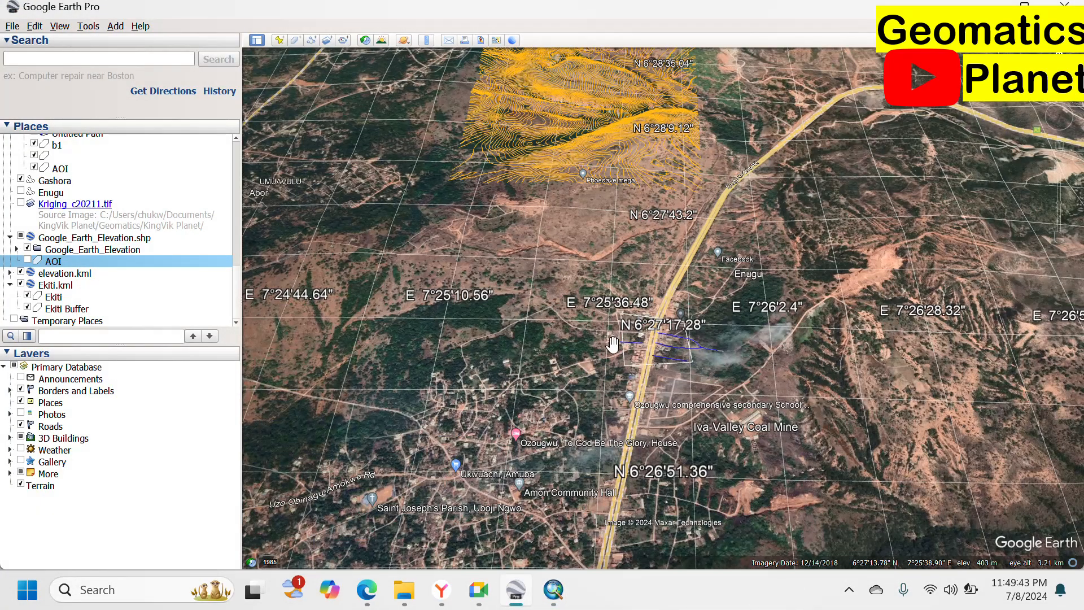
Zoom into the AOI and browse the File > Import format list, cancelling without importing.
scroll(633, 339, up, 3)
scroll(640, 306, up, 4)
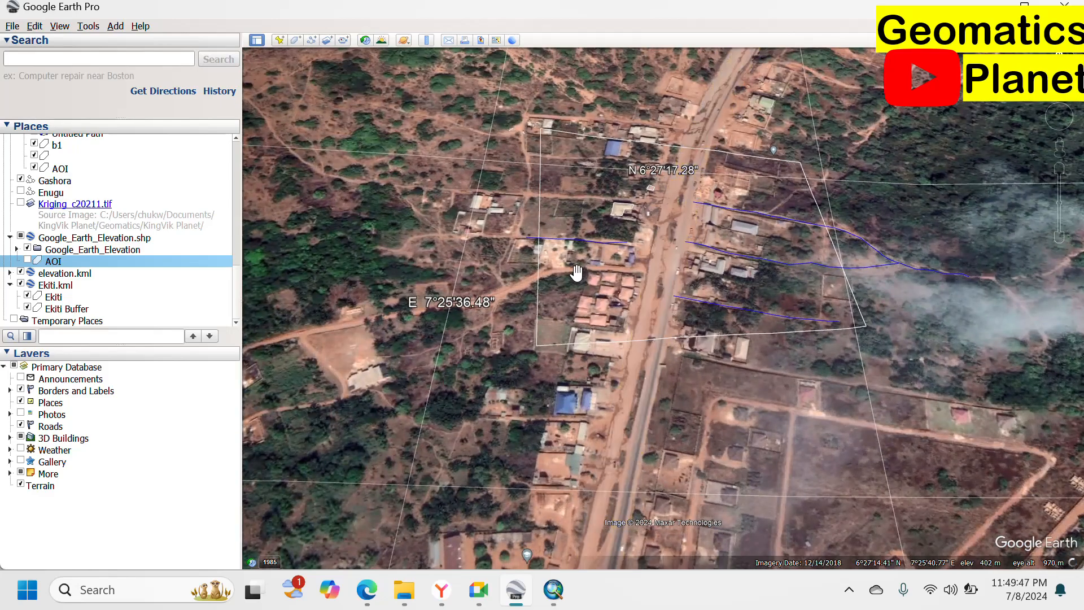
click(12, 26)
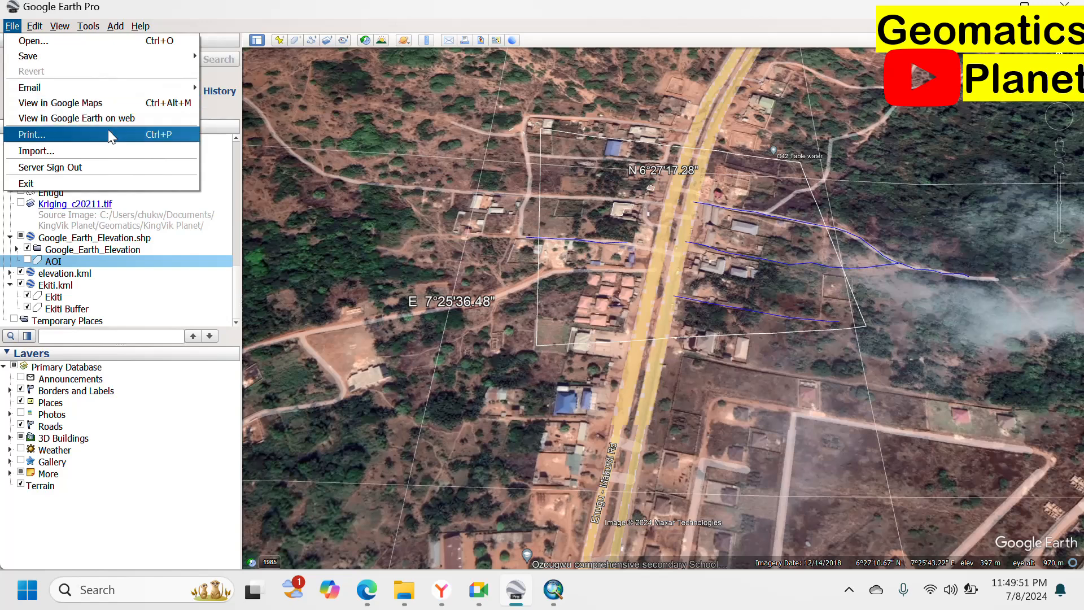
click(140, 150)
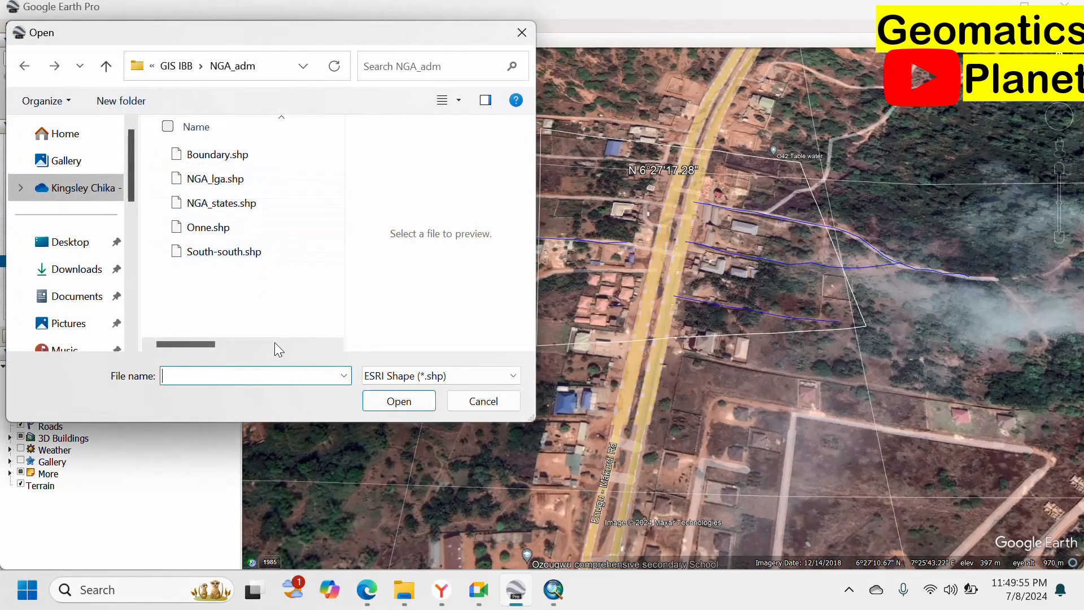
click(402, 377)
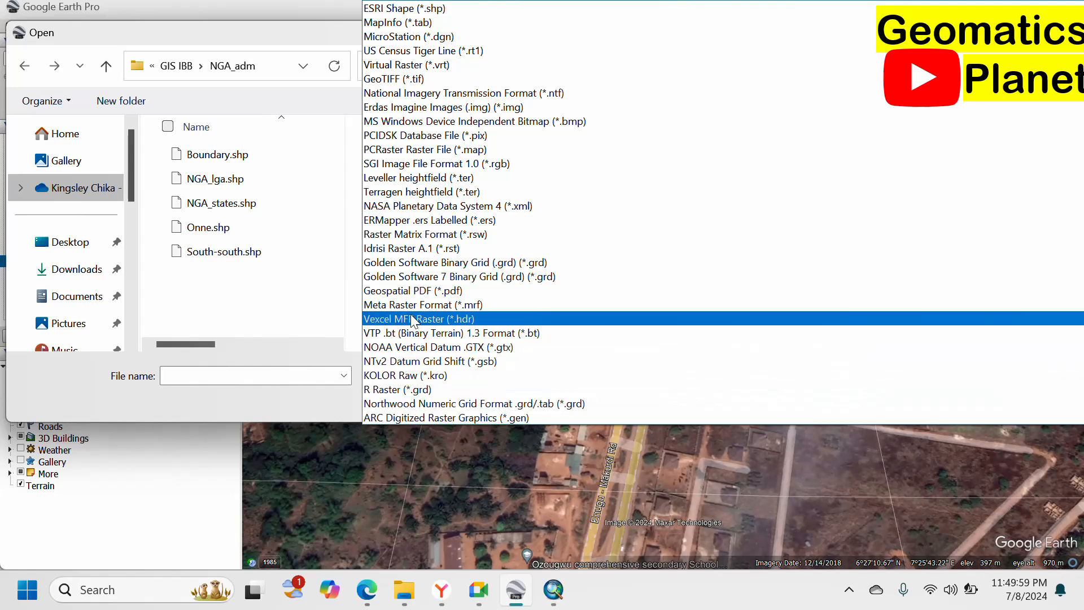
scroll(418, 134, up, 1)
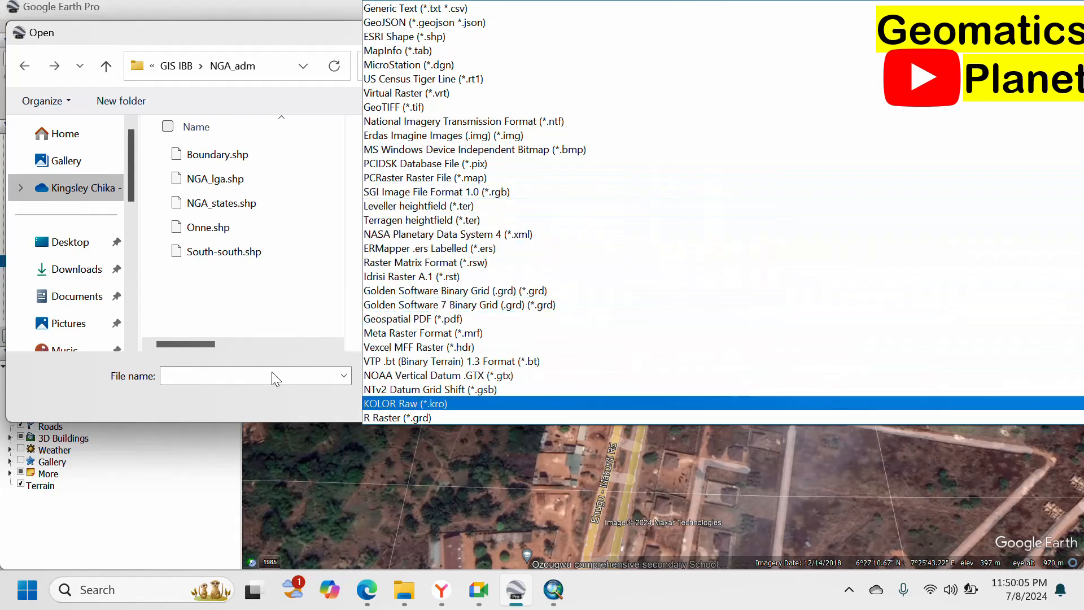
click(273, 316)
click(467, 403)
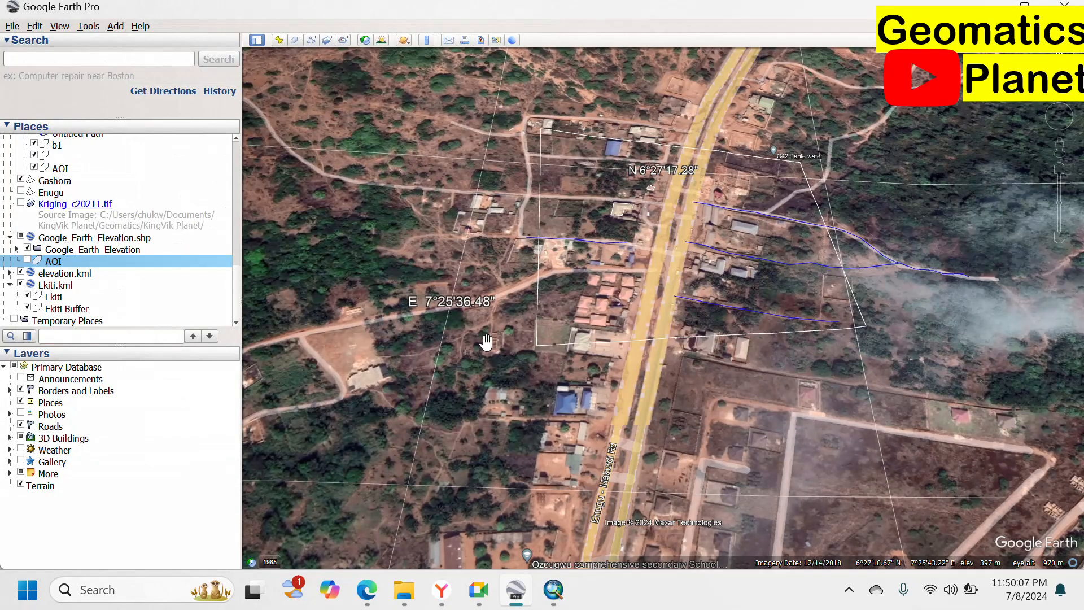
Zoom onto the Blake building outline, then return to ArcMap's Layer To KML tool.
scroll(528, 351, down, 2)
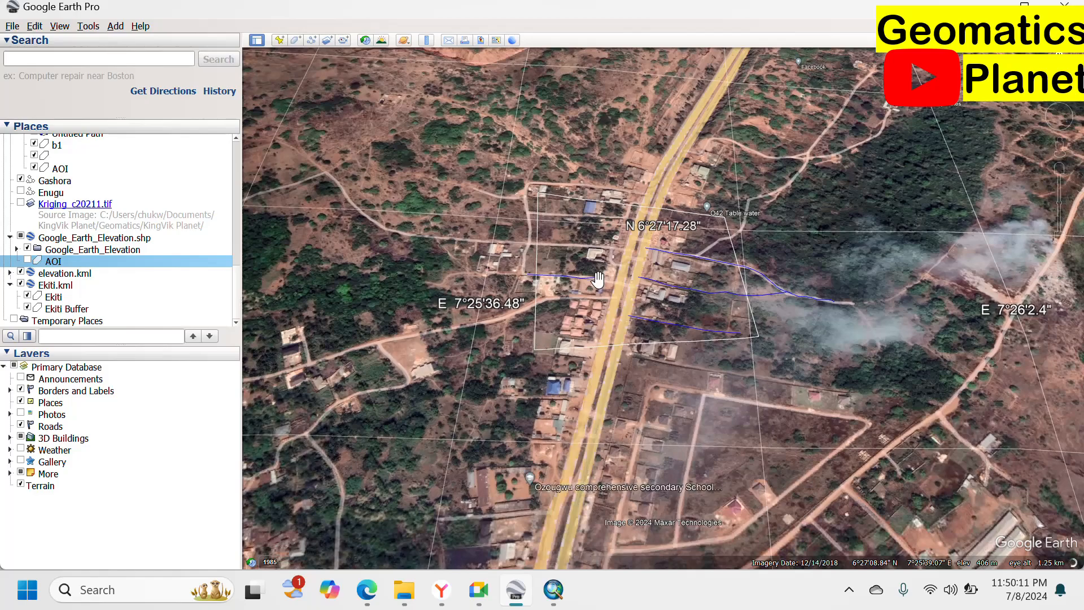
scroll(603, 284, up, 1)
scroll(603, 284, up, 3)
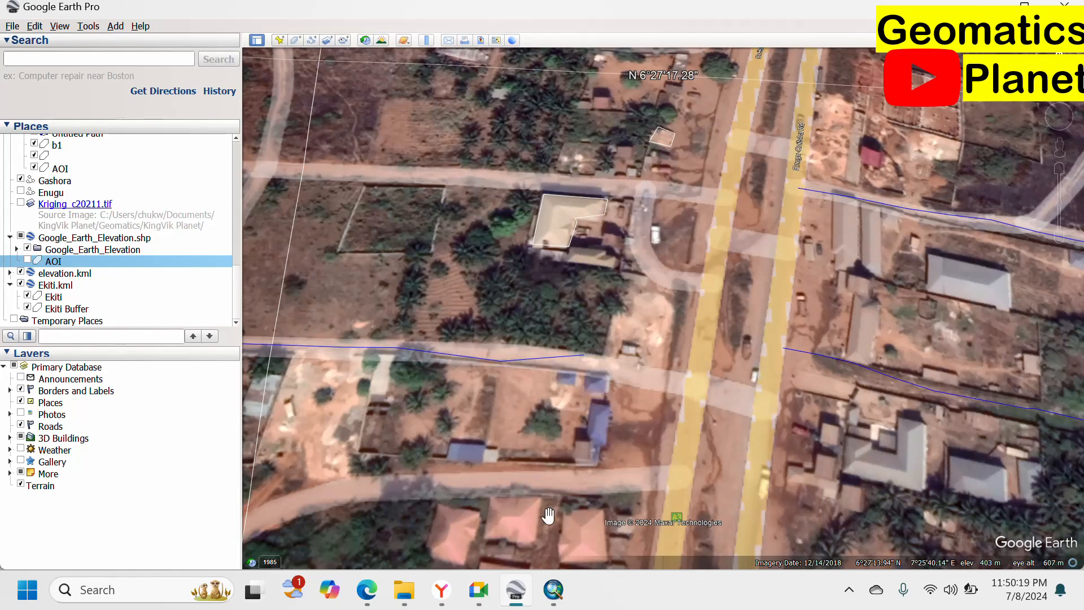
mouse_move(563, 603)
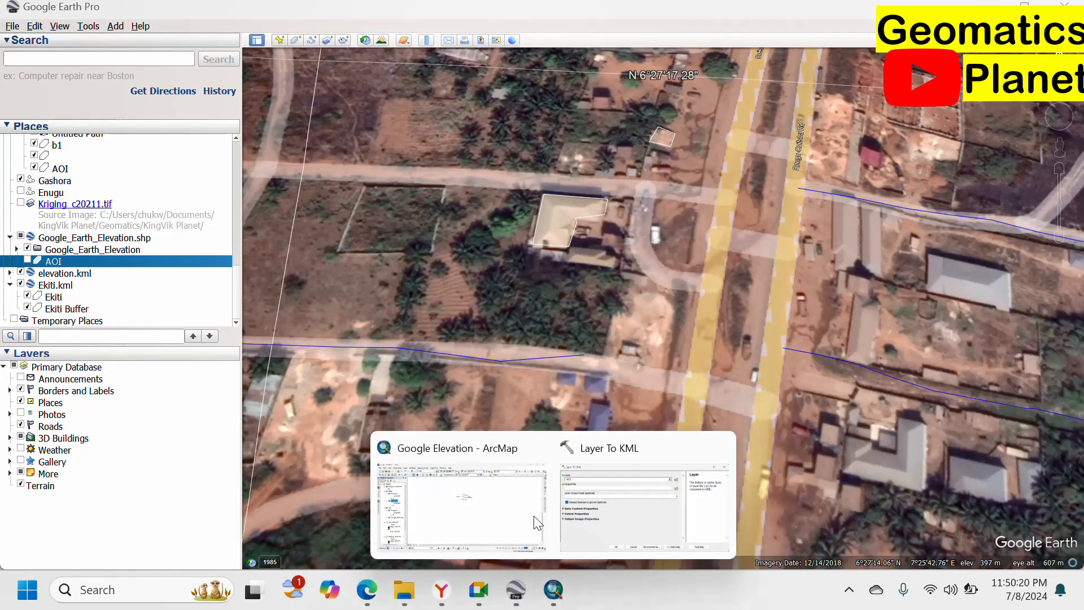
click(619, 516)
Close Layer To KML unrun, zoom out to 1:50,000, then back in to 1:3,000 on the contours.
click(968, 151)
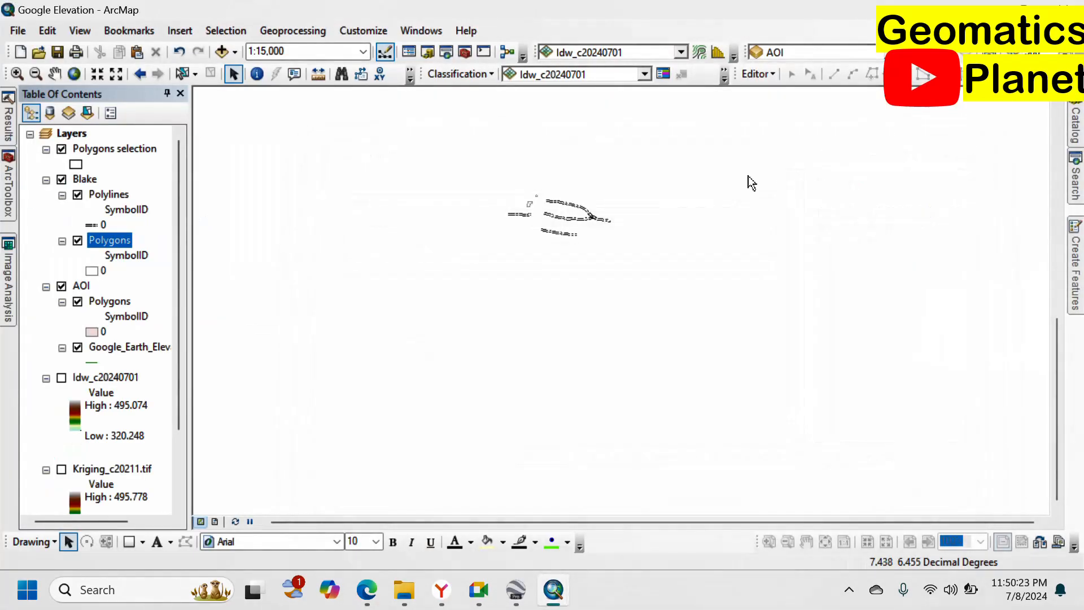
scroll(601, 440, down, 2)
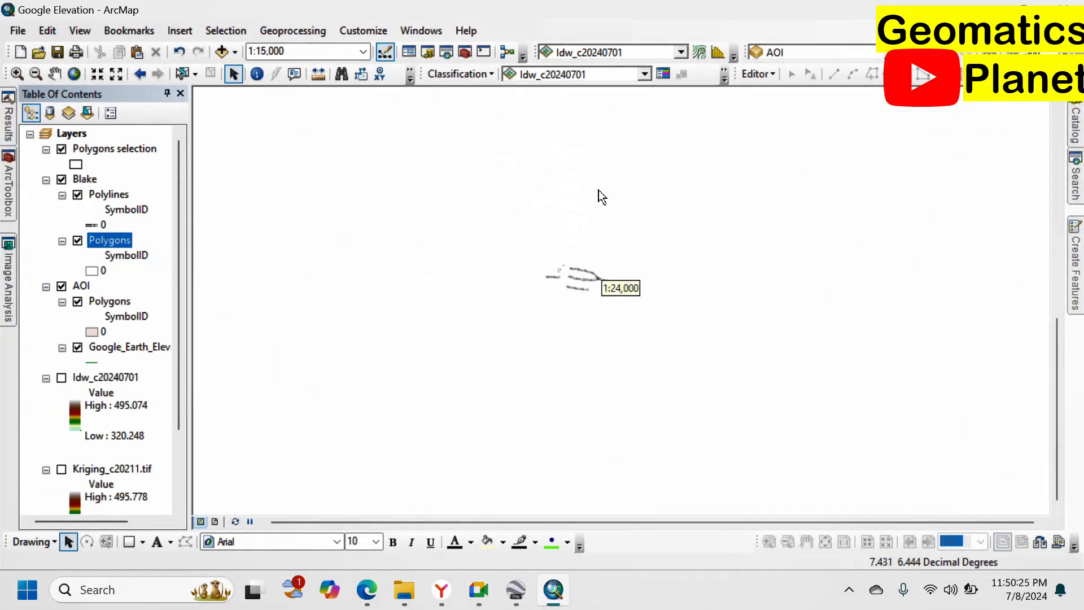
scroll(593, 306, down, 2)
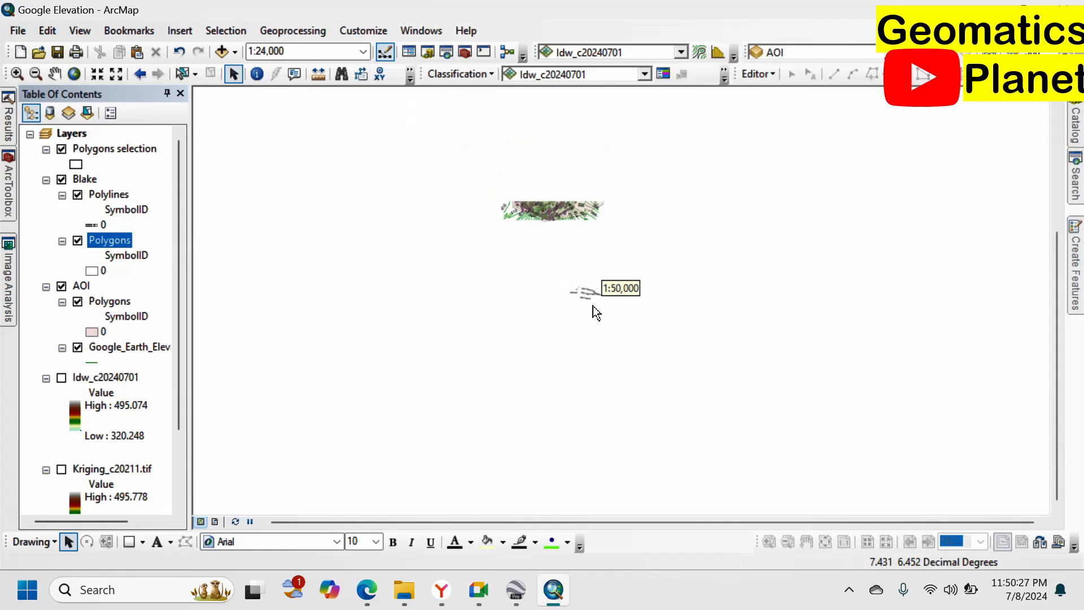
scroll(557, 161, up, 7)
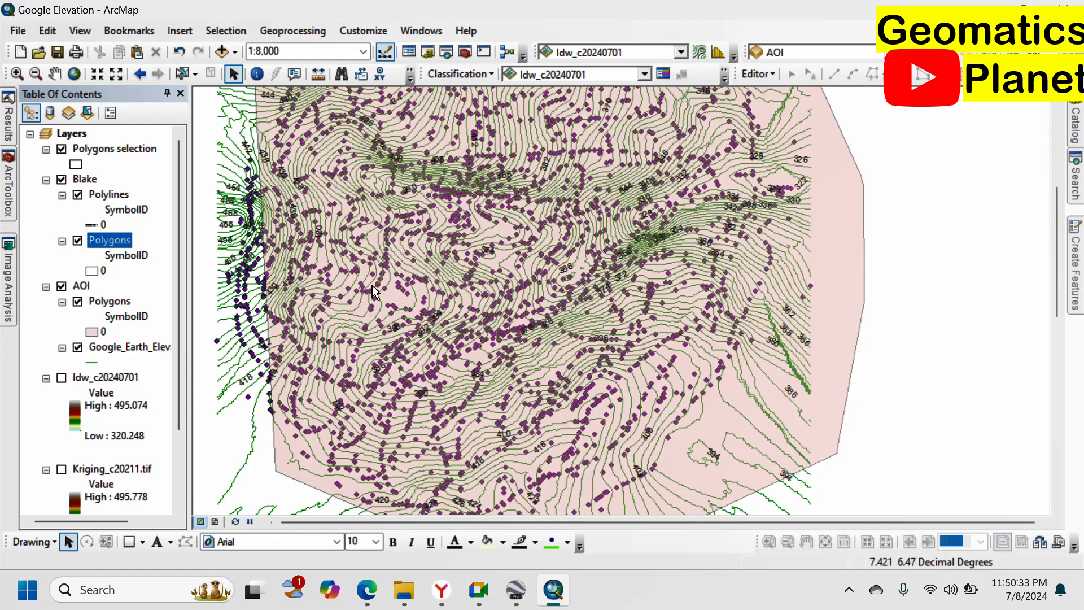
scroll(422, 233, up, 3)
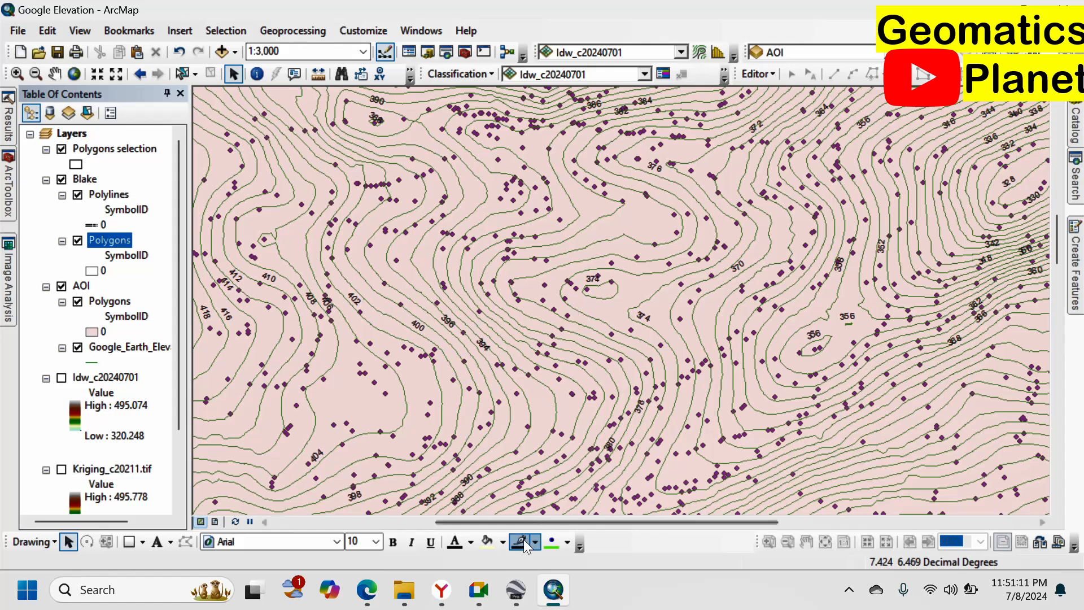
Dismiss the screen-sharing notice and bring the 'GIS, Remote Sensing and Python' Meet call forward.
mouse_move(479, 602)
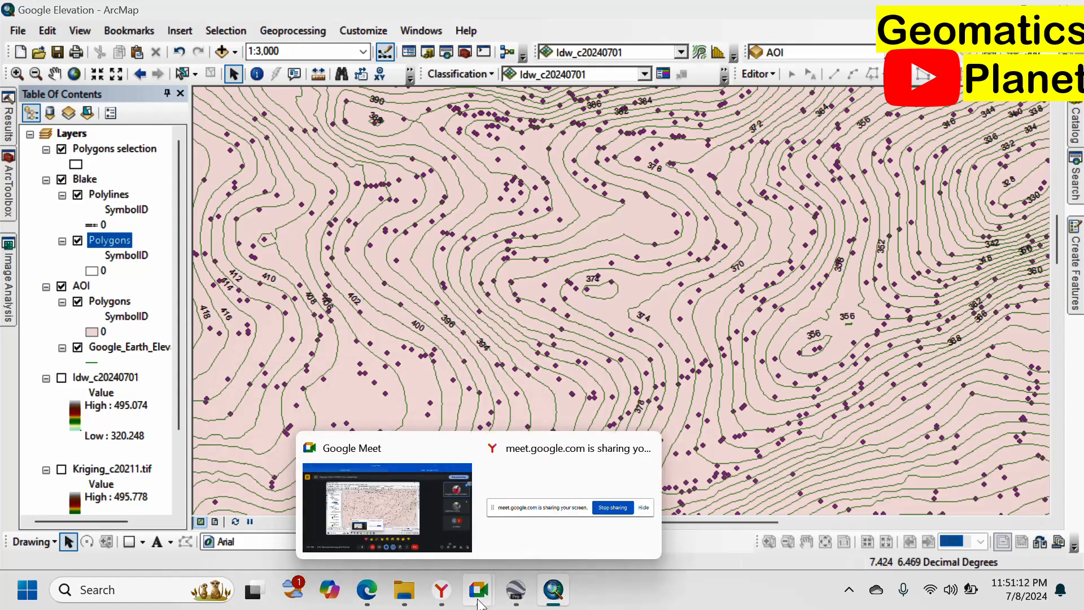
click(552, 519)
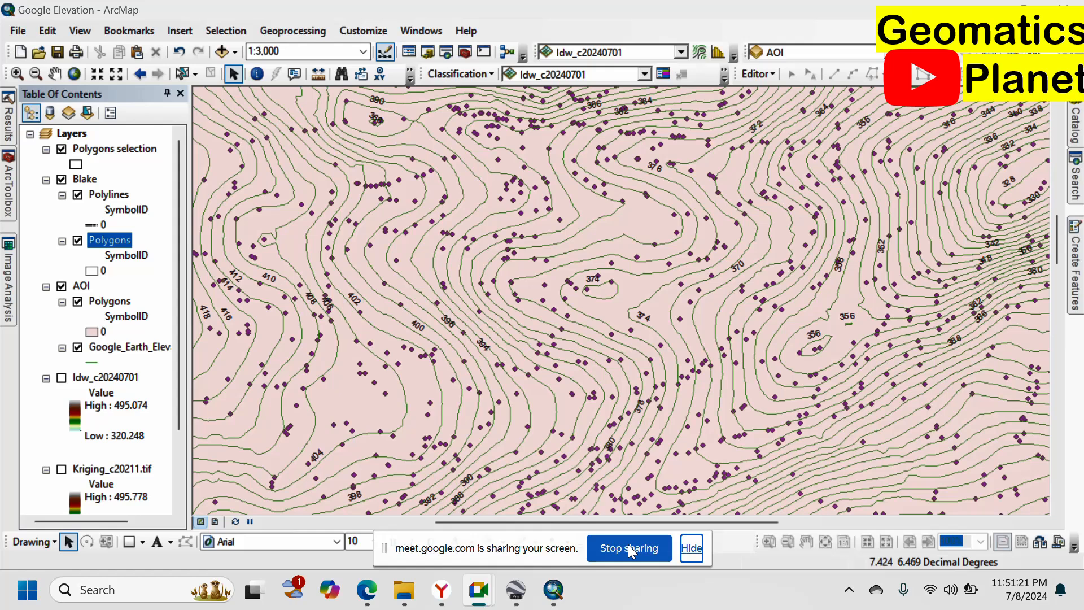
click(616, 548)
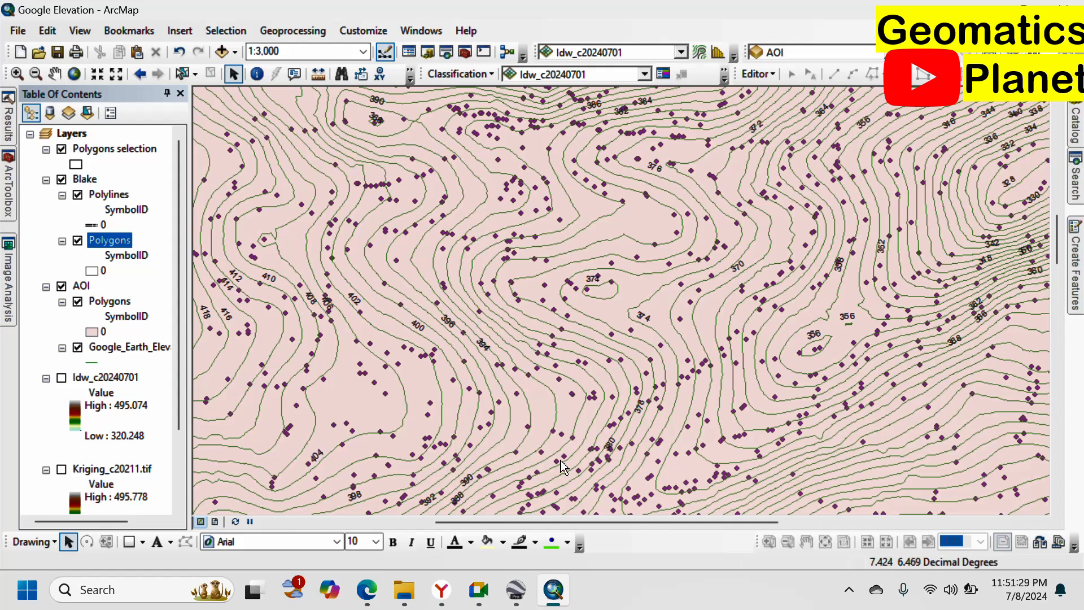
click(483, 590)
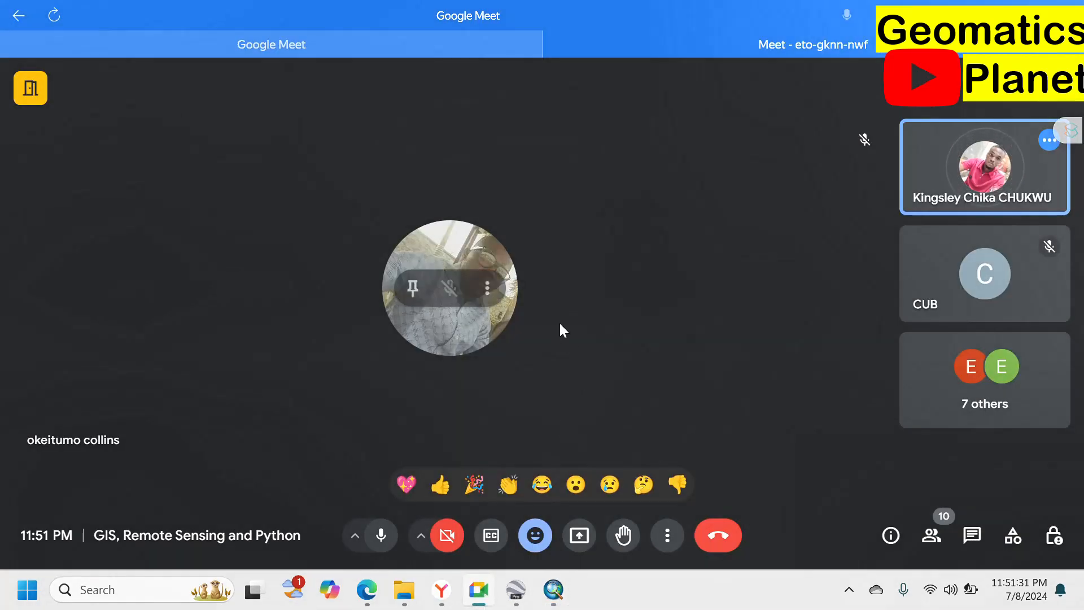